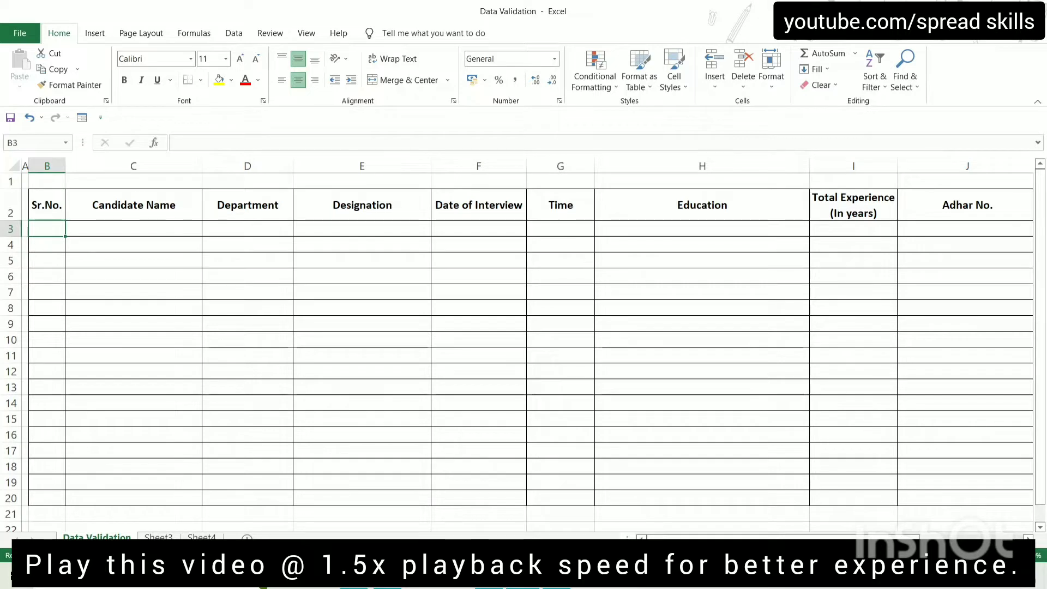
# In the Word rules document, review the NAME rule's 5-15 limit and move to the Department rule
pyautogui.click(557, 577)
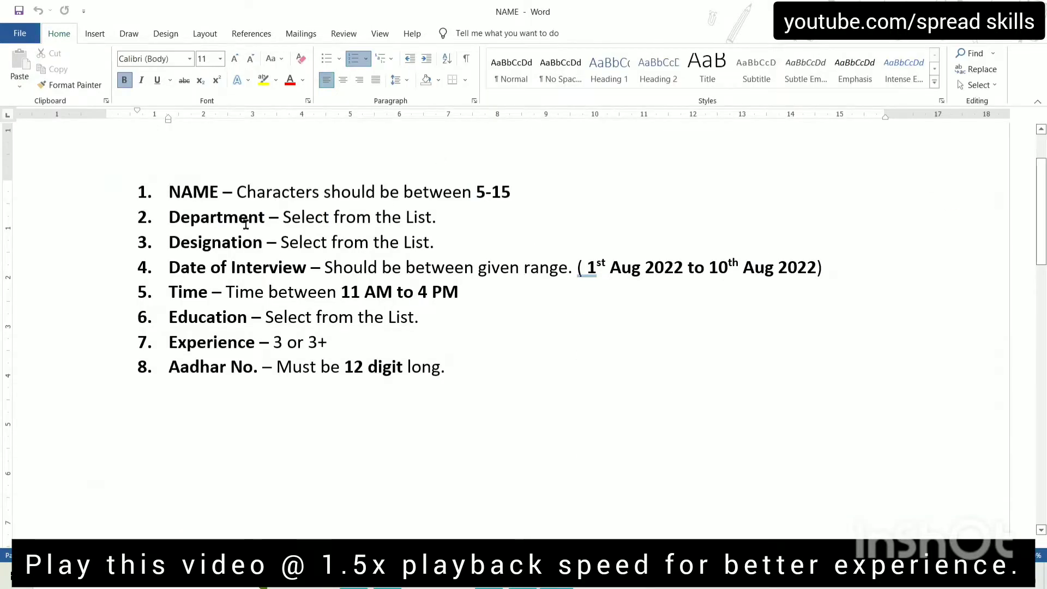
pyautogui.click(171, 191)
pyautogui.click(478, 192)
pyautogui.keyDown('shift'); pyautogui.click(513, 192); pyautogui.keyUp('shift')
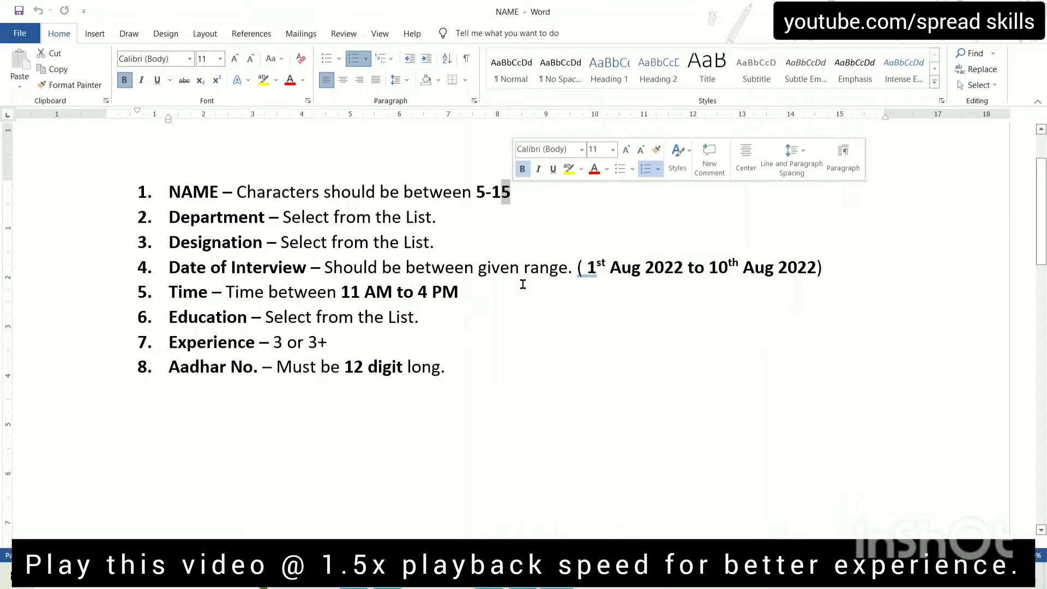
pyautogui.click(170, 218)
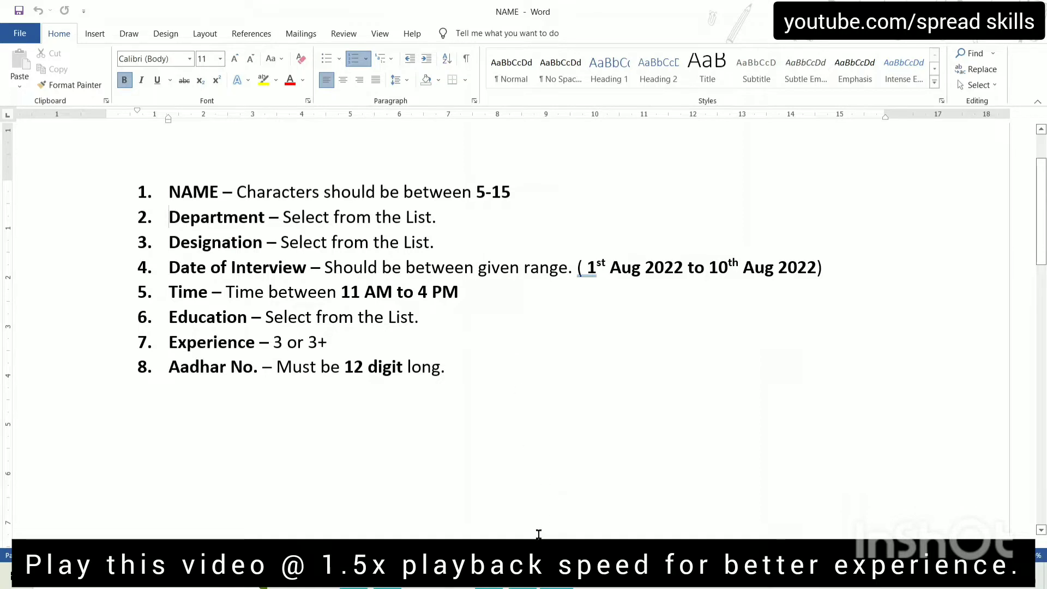
# Check the department list B3:B7 and designation list C3:C7 on Sheet3, then return to Word
pyautogui.click(522, 576)
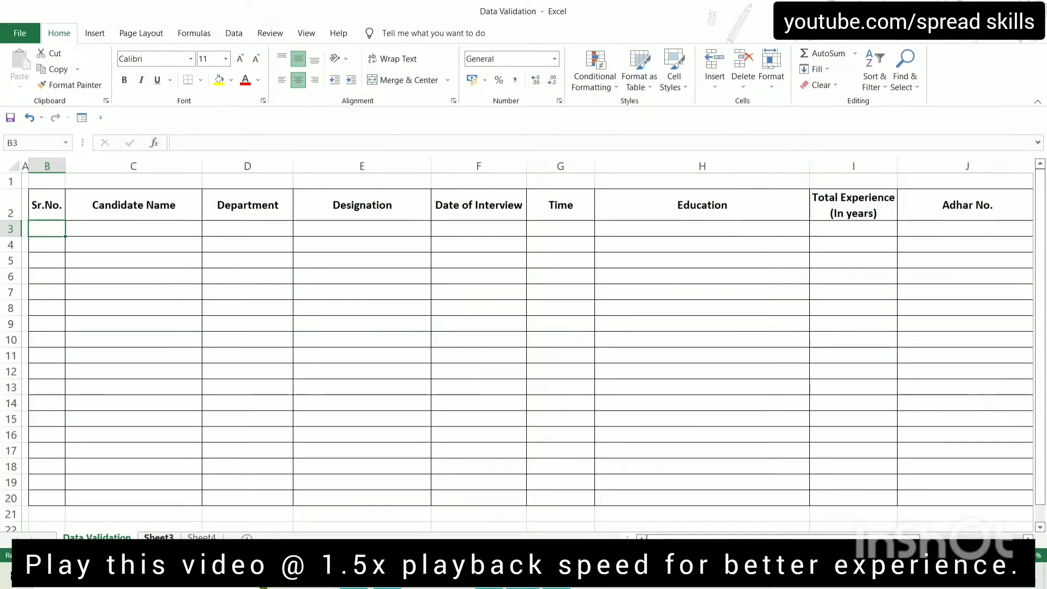
pyautogui.click(159, 537)
pyautogui.click(104, 209)
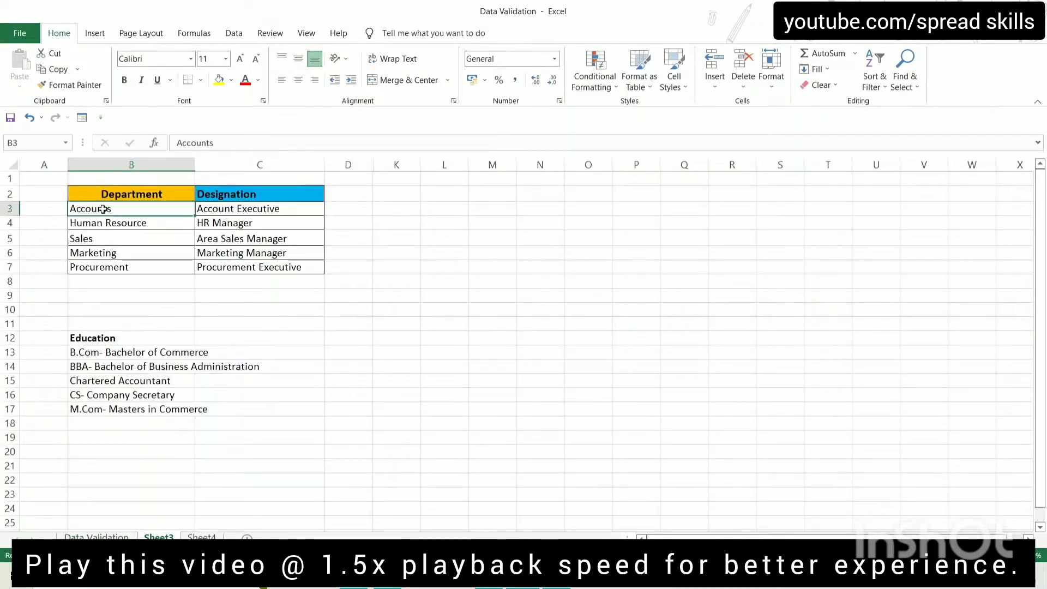
pyautogui.click(266, 195)
pyautogui.click(123, 212)
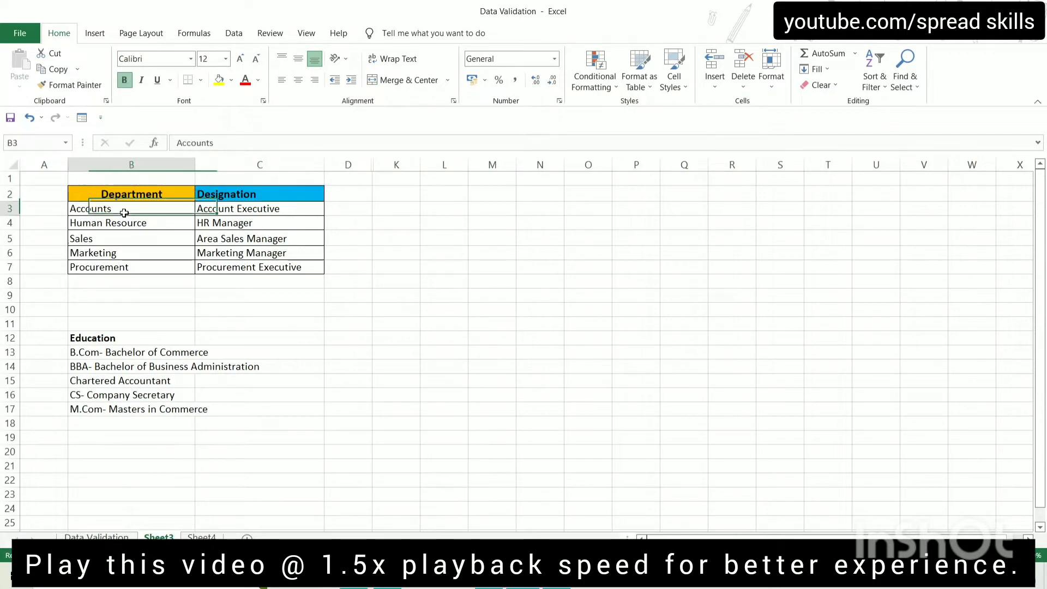
pyautogui.moveTo(124, 212); pyautogui.dragTo(123, 265)
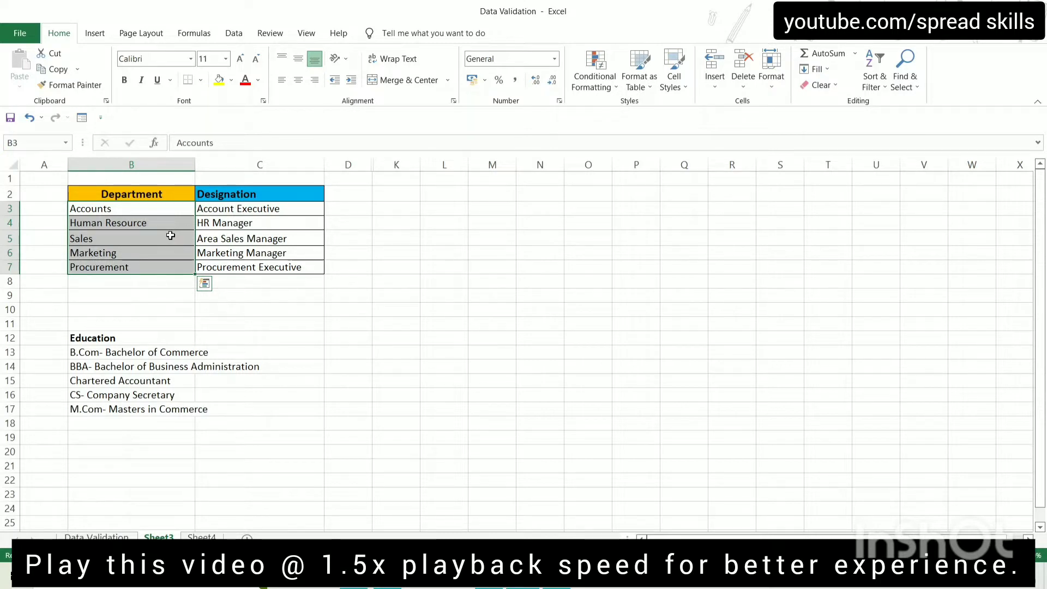
pyautogui.moveTo(216, 207); pyautogui.dragTo(216, 256)
pyautogui.click(440, 342)
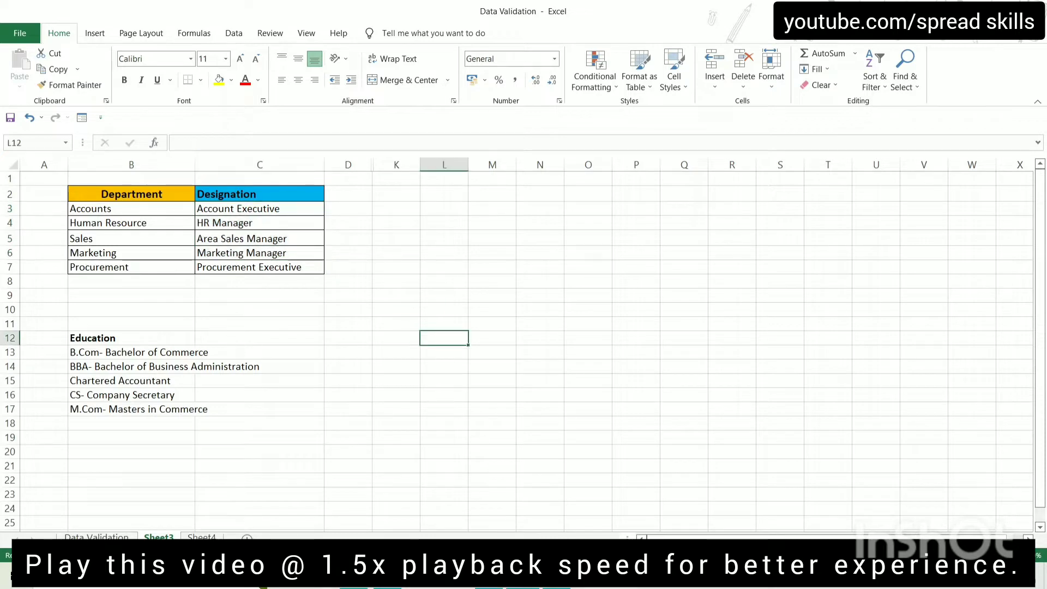
pyautogui.click(551, 581)
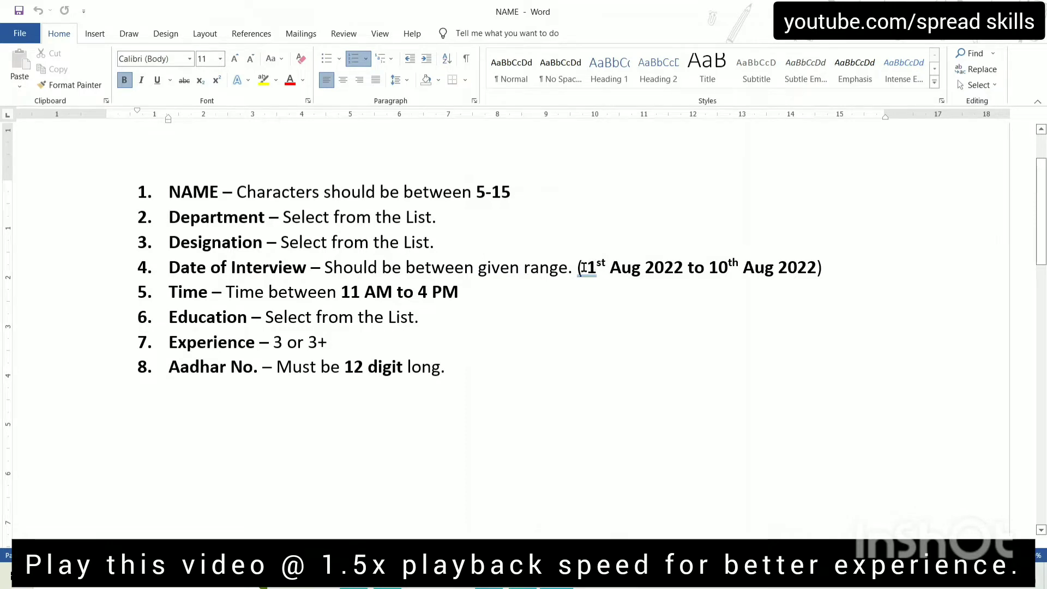
# Read the interview date and Education rule, then check the Education options on Sheet3
pyautogui.moveTo(583, 267); pyautogui.dragTo(689, 264)
pyautogui.click(751, 268)
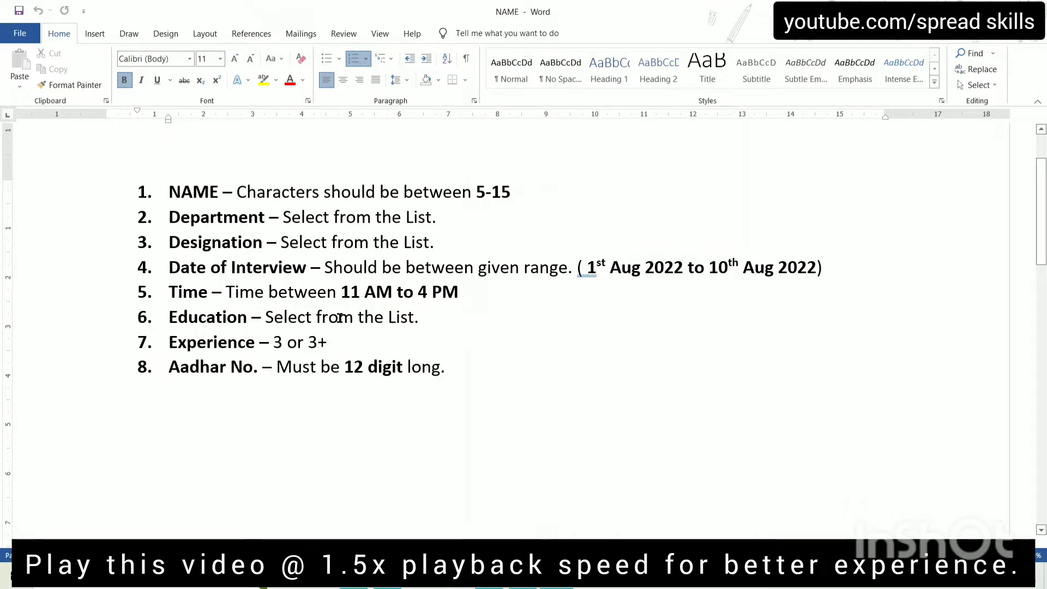
pyautogui.moveTo(266, 317); pyautogui.dragTo(419, 316)
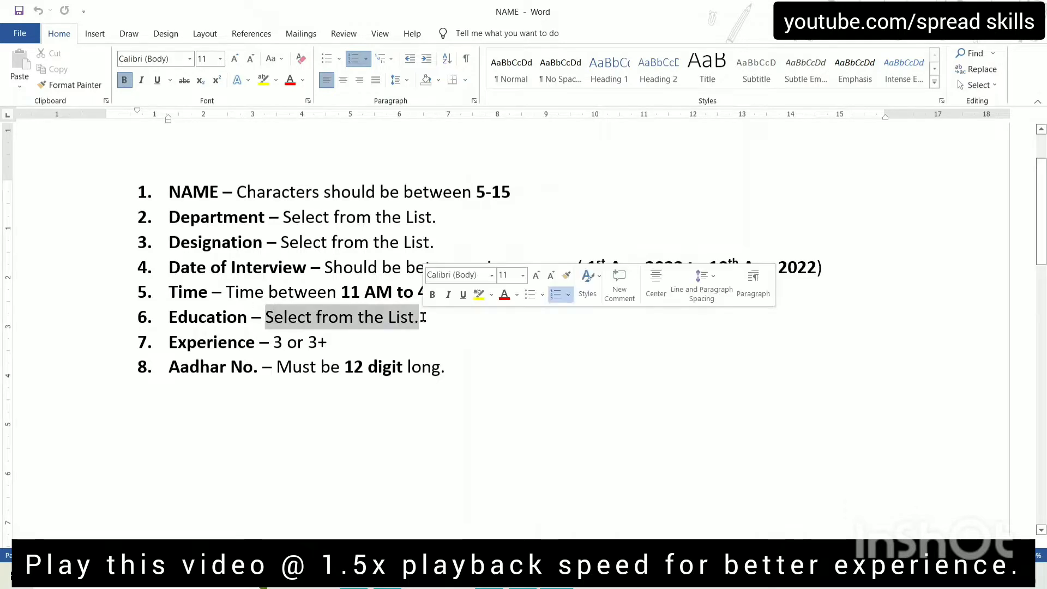
pyautogui.click(522, 576)
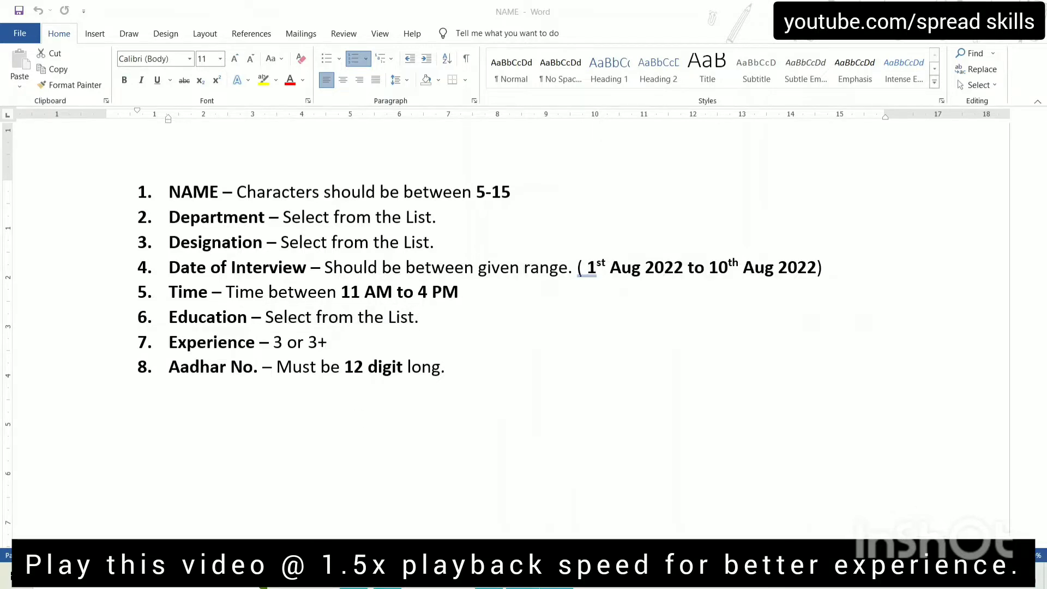
pyautogui.moveTo(131, 334); pyautogui.dragTo(133, 409)
pyautogui.click(132, 406)
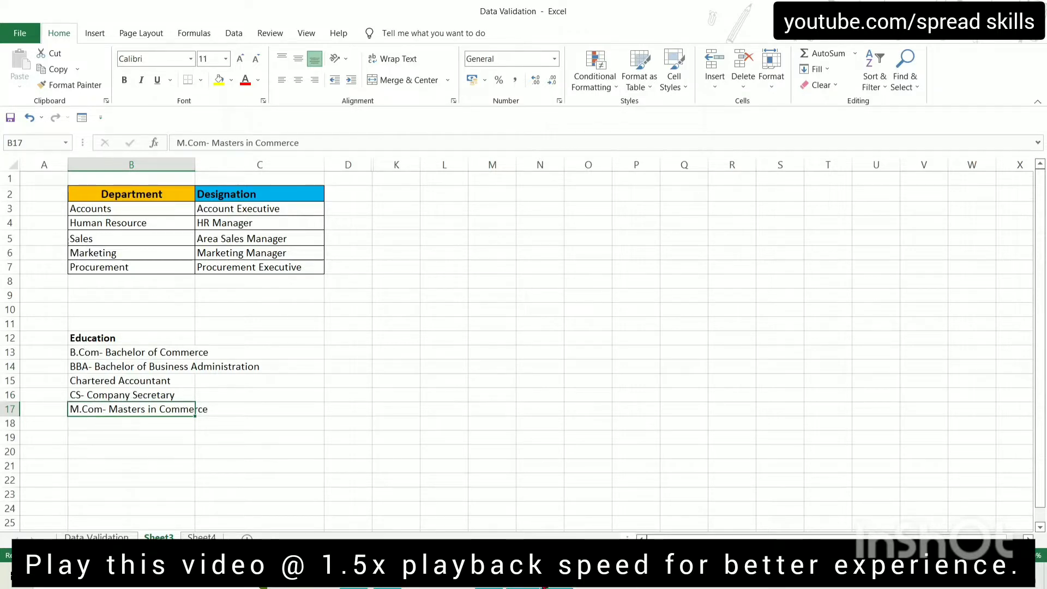
# Highlight the Experience rule '3 or 3+' in Word and return to Excel
pyautogui.click(553, 579)
pyautogui.moveTo(273, 342); pyautogui.dragTo(339, 338)
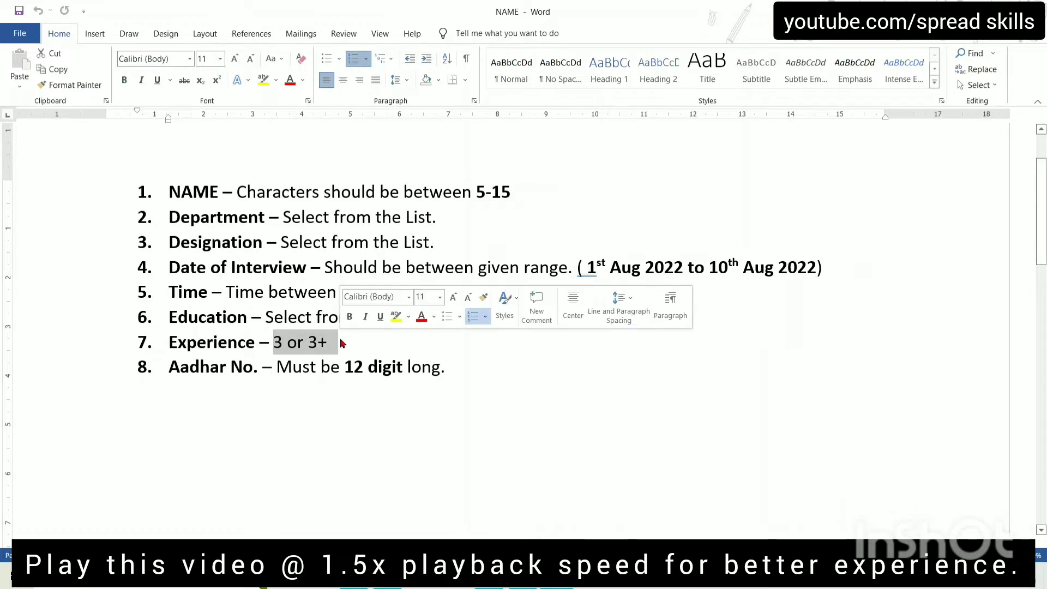
pyautogui.moveTo(273, 342); pyautogui.dragTo(333, 352)
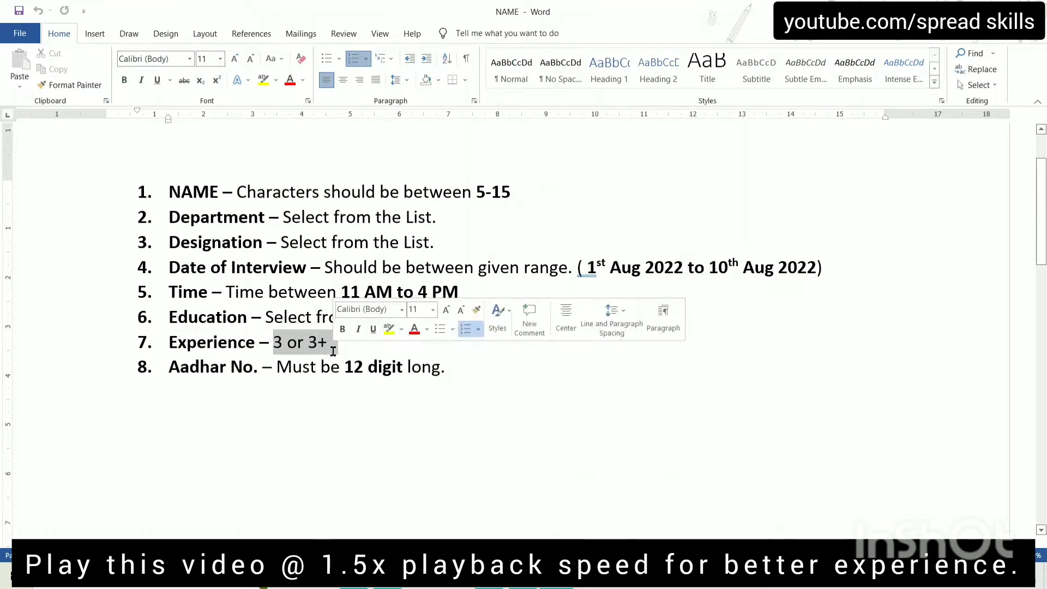
pyautogui.hotkey('alt', 'Tab')
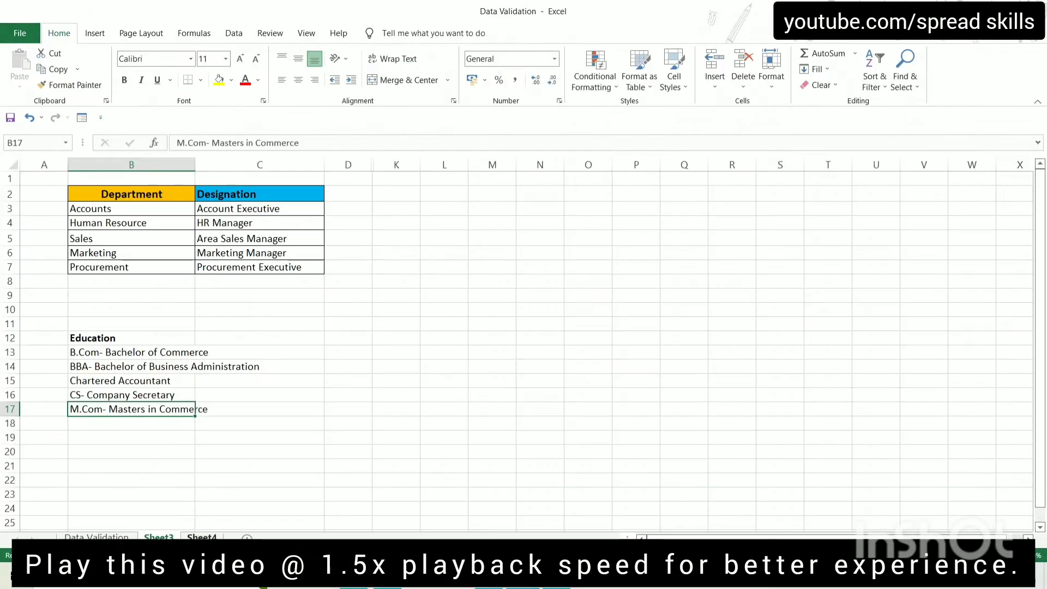
# On the Data Validation sheet, try Total Experience values 2 and 2.5 in I3
pyautogui.click(96, 538)
pyautogui.click(834, 225)
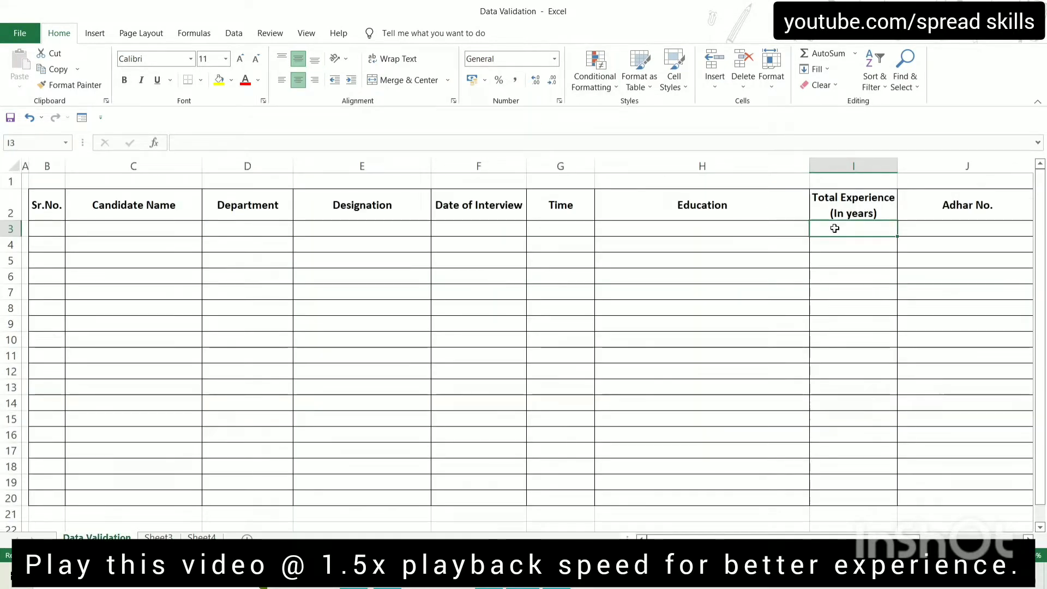
pyautogui.write('3')
pyautogui.press('BackSpace')
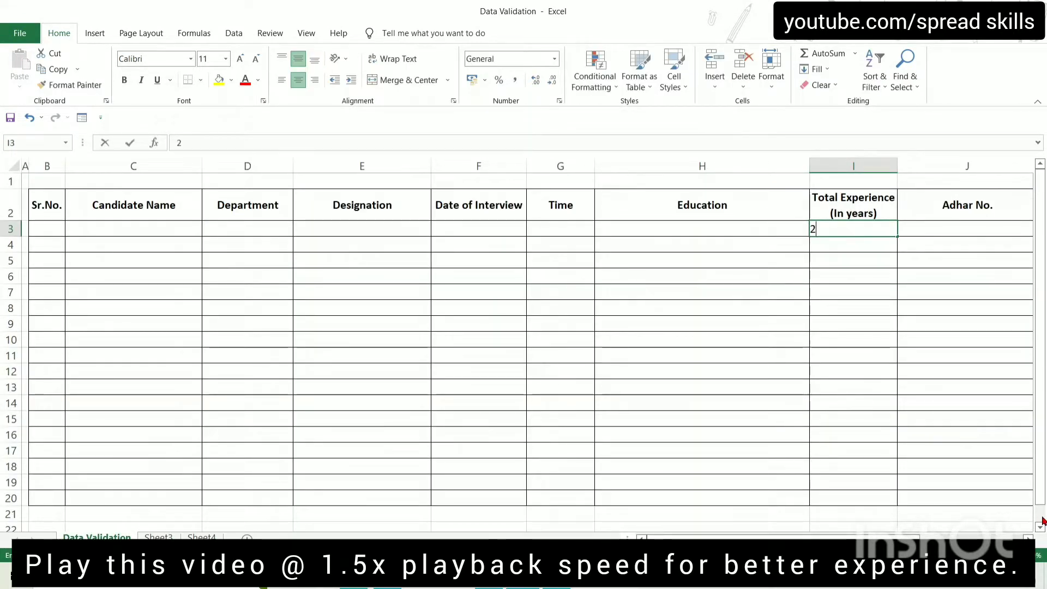
pyautogui.write('2')
pyautogui.press('Return')
pyautogui.press('Up')
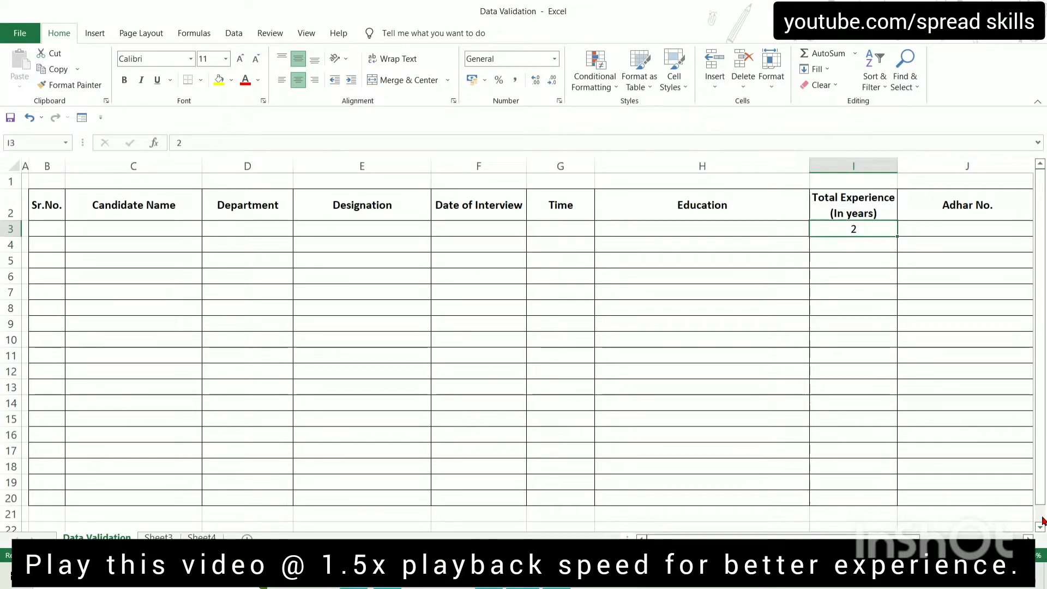
pyautogui.write('5.')
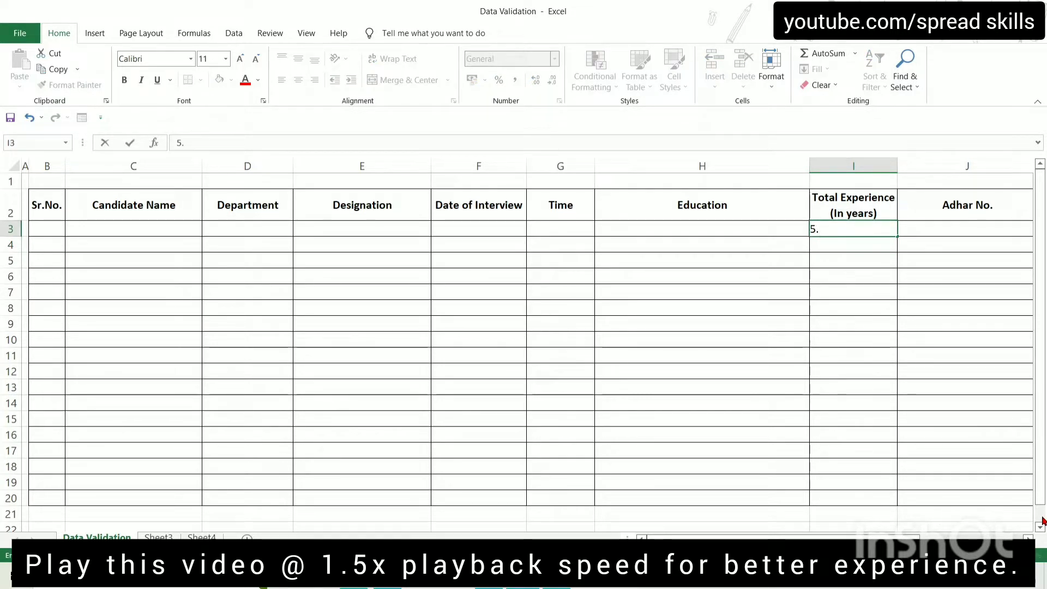
pyautogui.press('BackSpace')
pyautogui.press('BackSpace')
pyautogui.write('2.5')
pyautogui.press('Return')
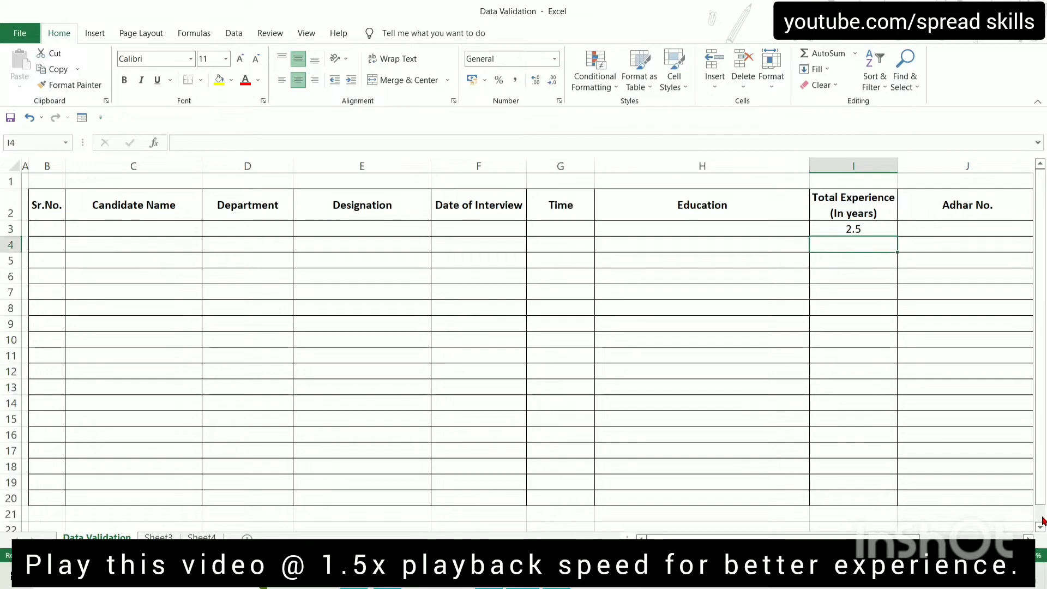
# Settle I3's Total Experience at 3.5 and go back to the Word rules
pyautogui.press('Up')
pyautogui.write('3.5')
pyautogui.press('Return')
pyautogui.press('Up')
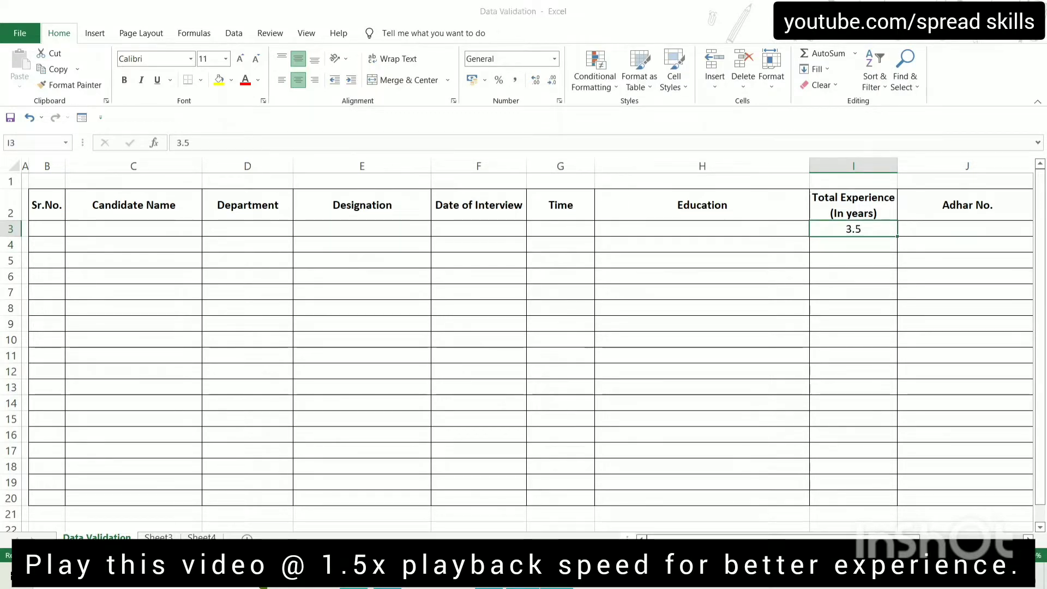
pyautogui.hotkey('alt', 'Tab')
pyautogui.click(289, 342)
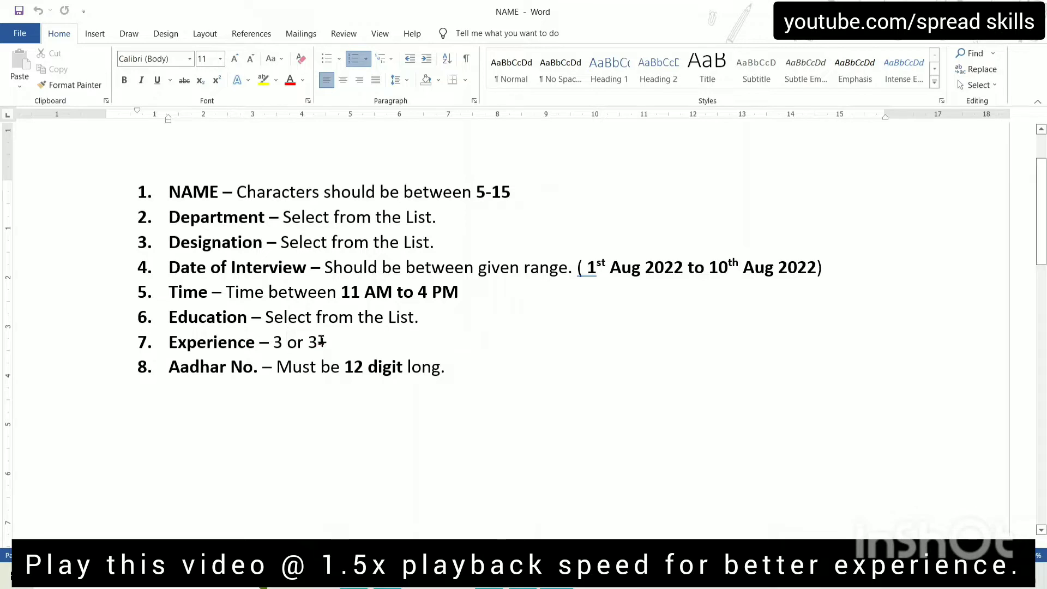
# Select the Aadhar rule 'Must be 12 digit long', then pick Candidate Name cell C3 in Excel
pyautogui.click(350, 339)
pyautogui.press('Down')
pyautogui.hotkey('ctrl', 'shift', 'Right')
pyautogui.hotkey('ctrl', 'shift', 'Right')
pyautogui.hotkey('ctrl', 'shift', 'Right')
pyautogui.hotkey('ctrl', 'shift', 'Right')
pyautogui.hotkey('ctrl', 'shift', 'Right')
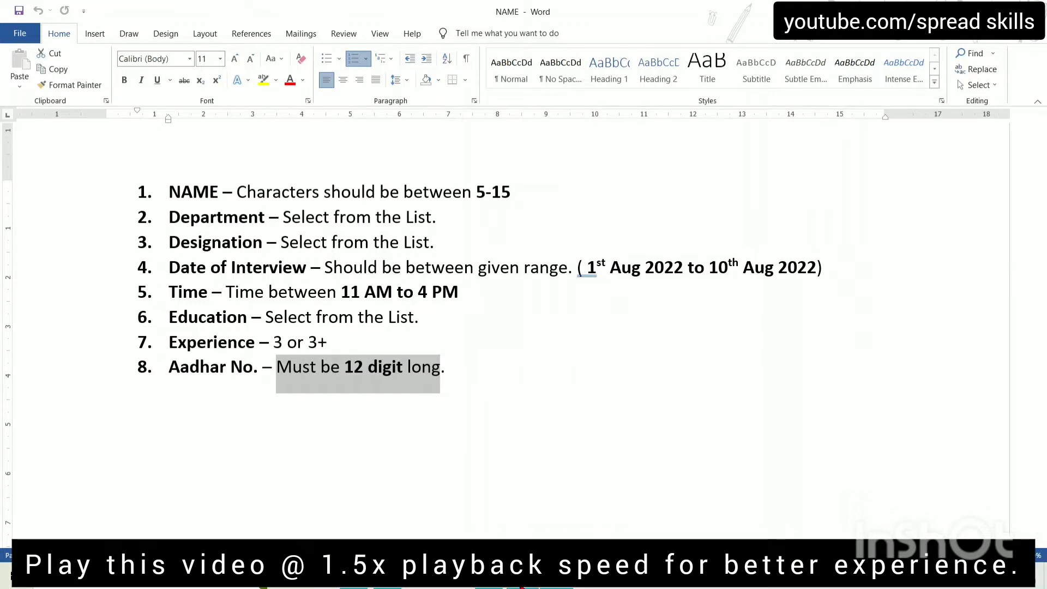
pyautogui.moveTo(527, 578)
pyautogui.click(527, 498)
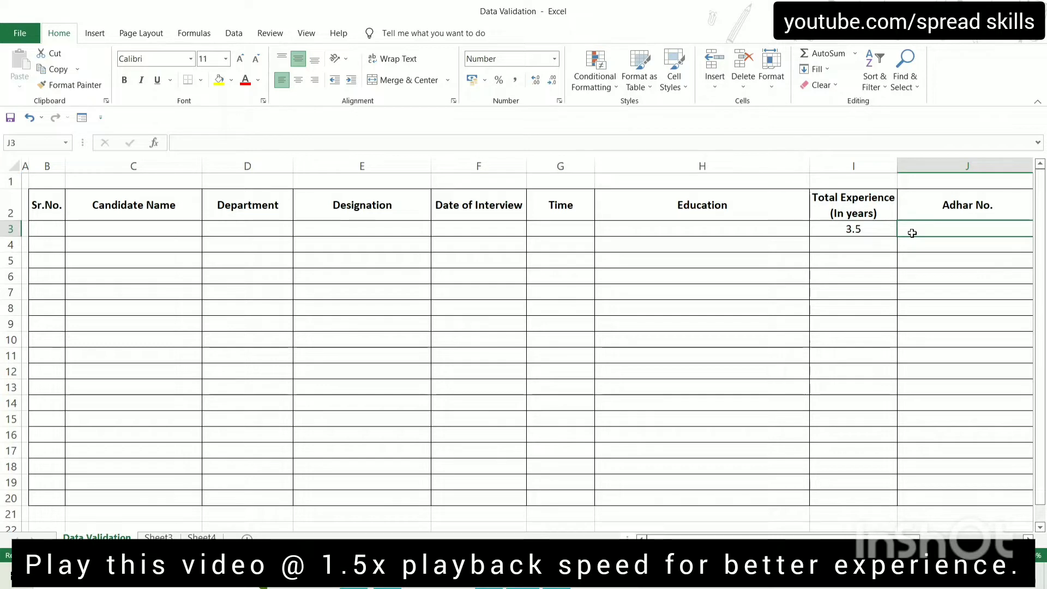
pyautogui.click(145, 225)
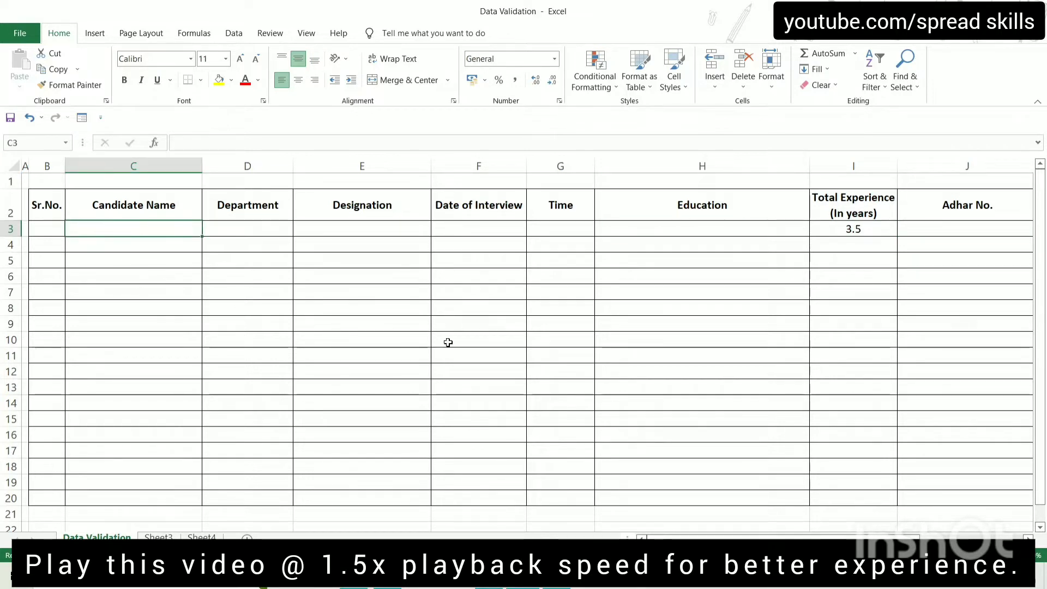
# Highlight the 5-15 name length limit in Word and return to Excel
pyautogui.hotkey('alt', 'Tab')
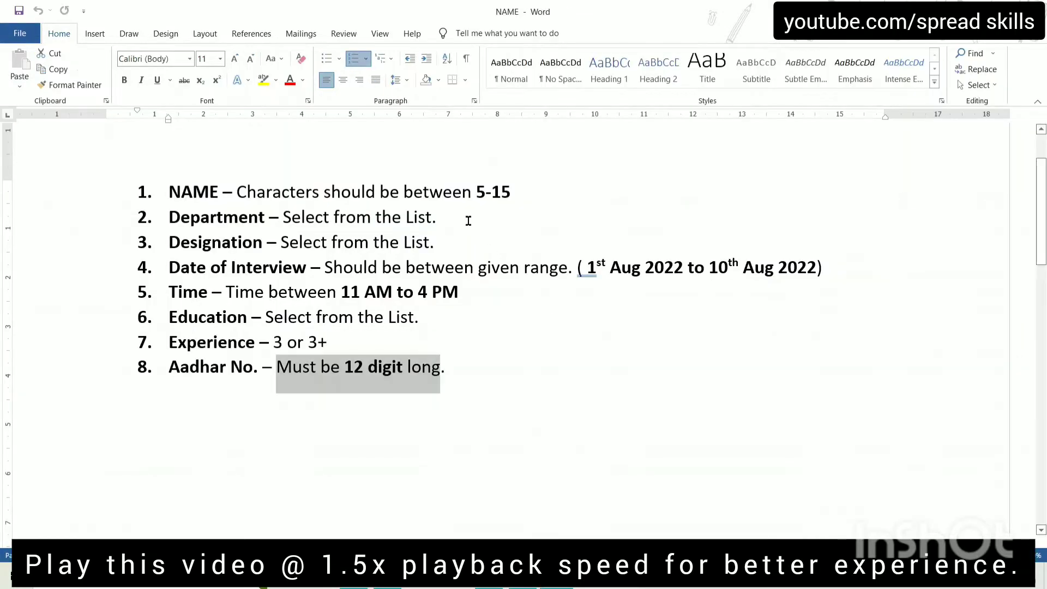
pyautogui.moveTo(482, 191); pyautogui.dragTo(510, 192)
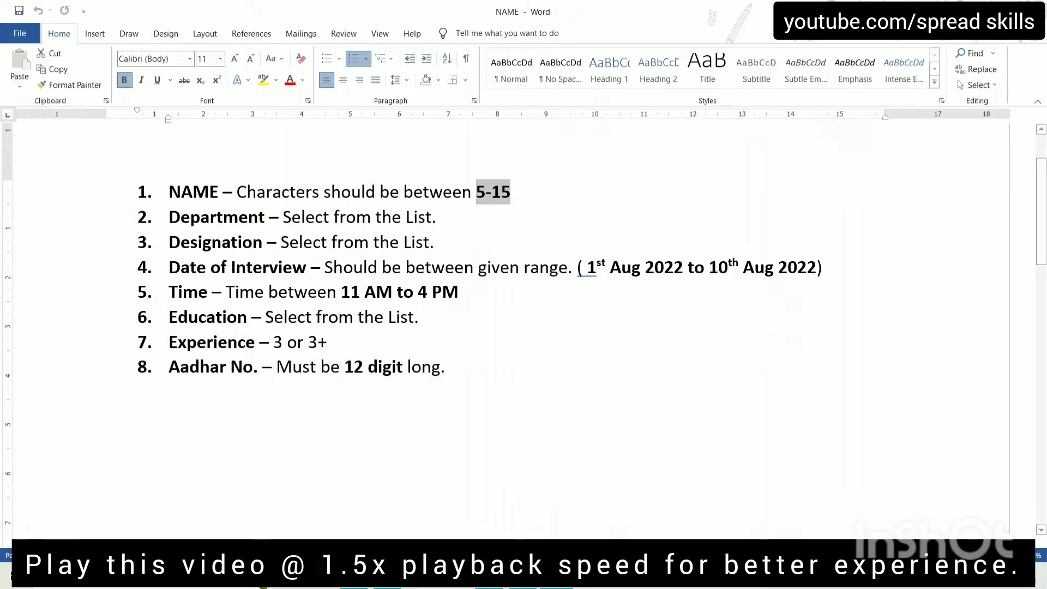
pyautogui.hotkey('alt', 'Tab')
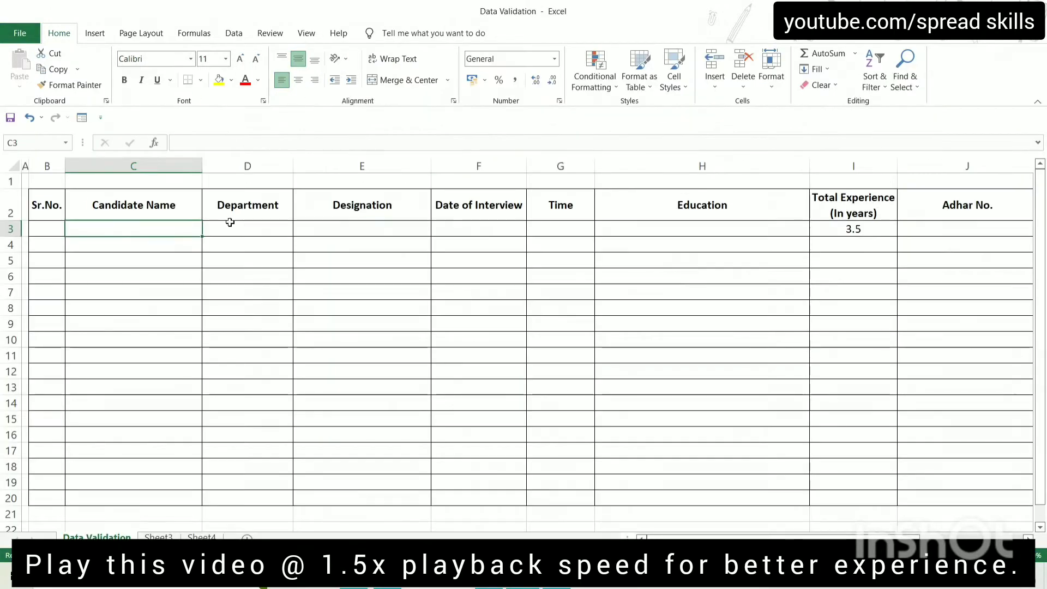
# Enter serial numbers 1, 2 and 3 in B3:B5
pyautogui.click(52, 229)
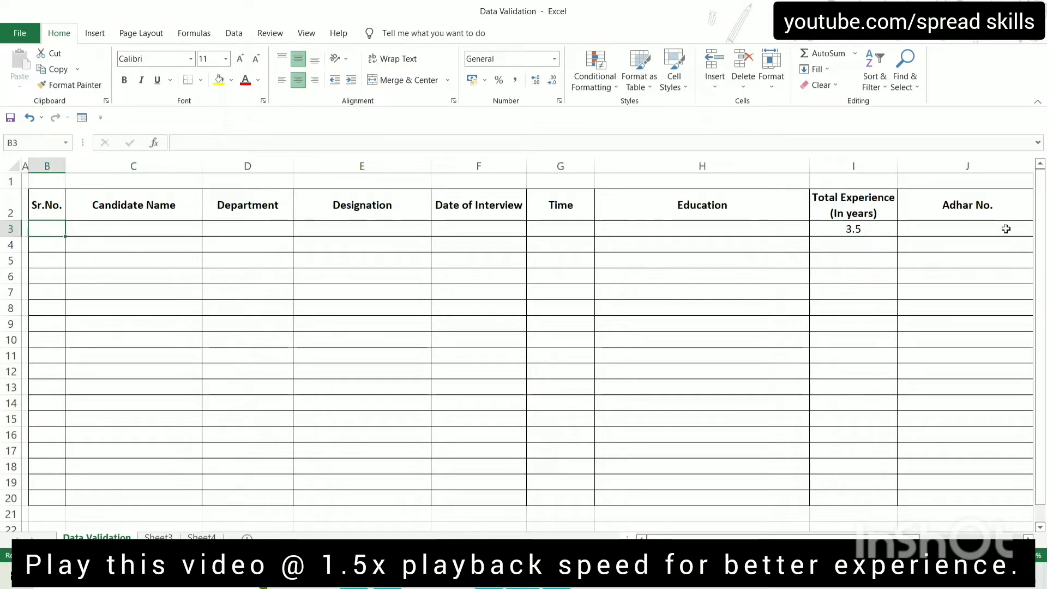
pyautogui.write('1')
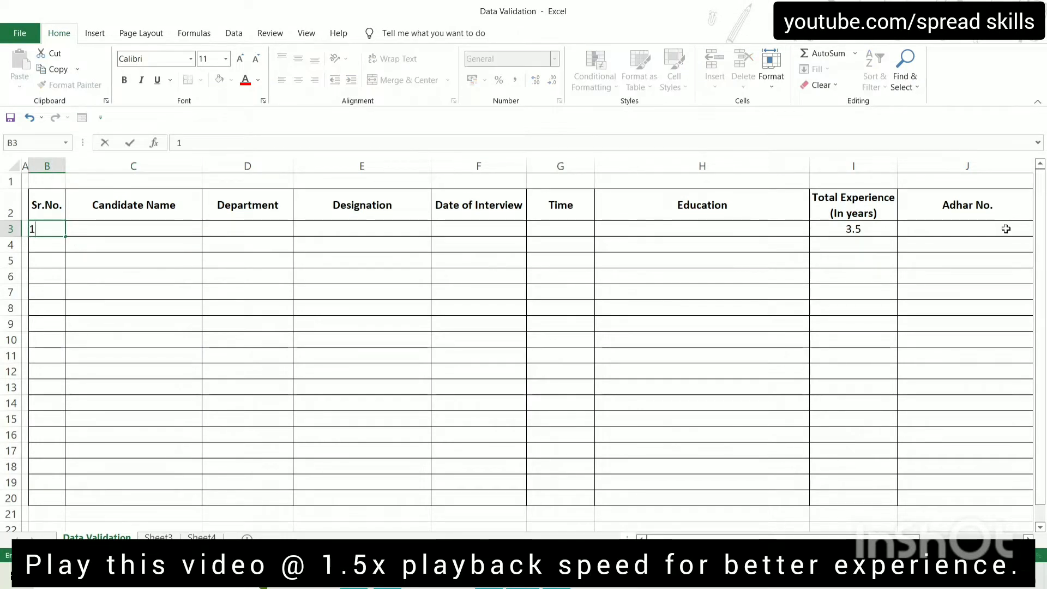
pyautogui.press('Return')
pyautogui.write('2')
pyautogui.press('Return')
pyautogui.write('3')
pyautogui.press('Return')
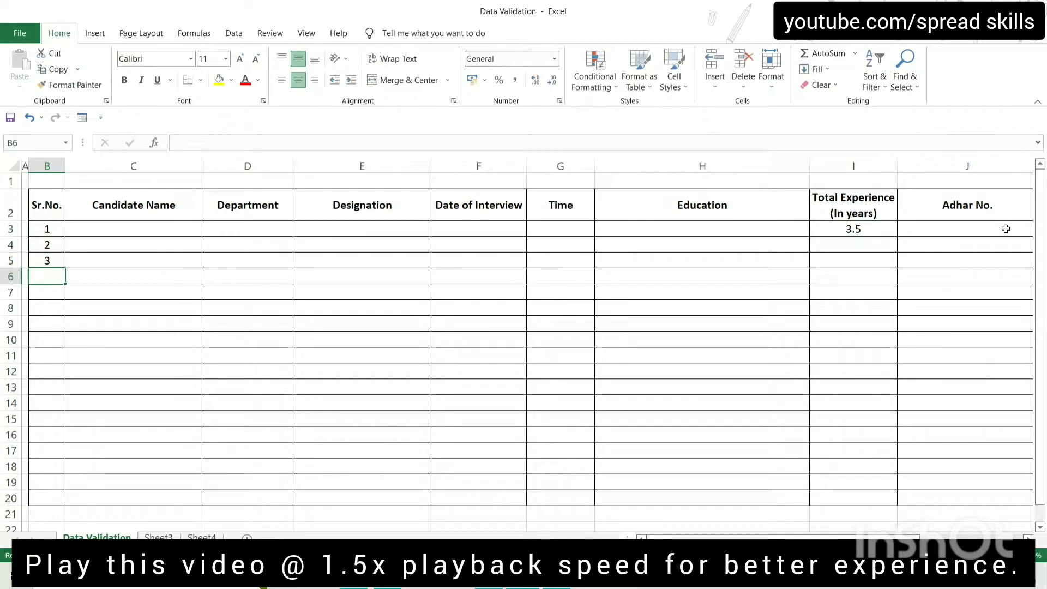
# Extend the series down to B20 so Sr.No. reaches 18, then select C3:C20
pyautogui.press('Up')
pyautogui.press('Up')
pyautogui.press('Up')
pyautogui.hotkey('shift', 'Down')
pyautogui.hotkey('shift', 'Down')
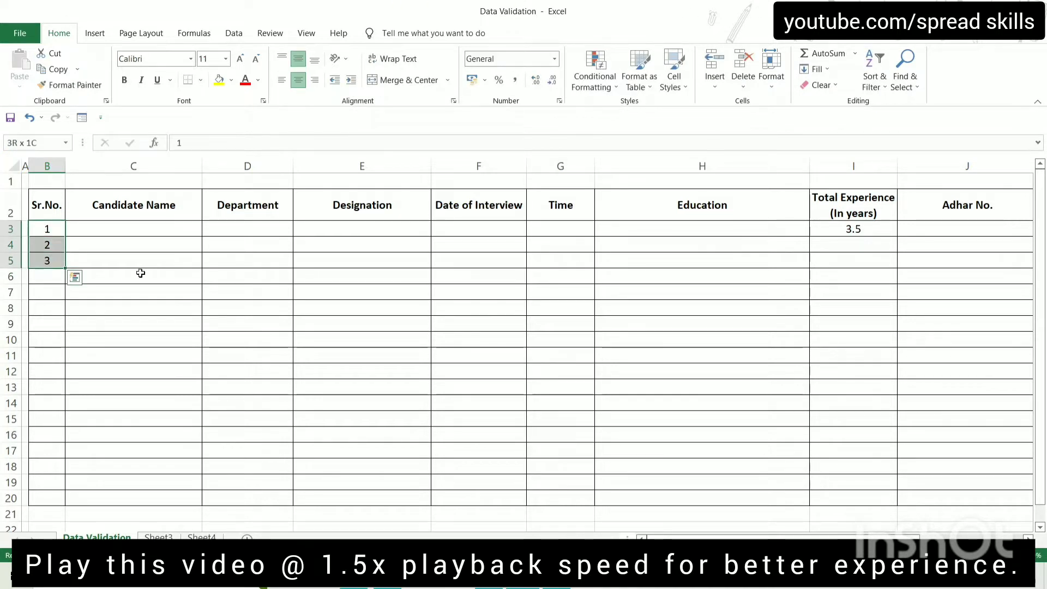
pyautogui.moveTo(68, 270); pyautogui.dragTo(73, 490)
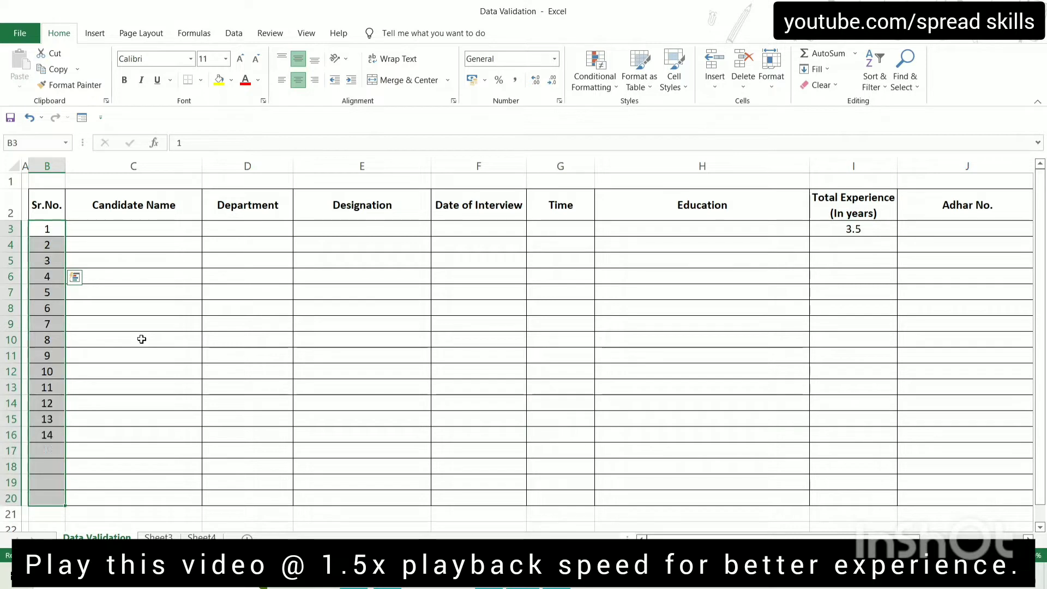
pyautogui.click(109, 226)
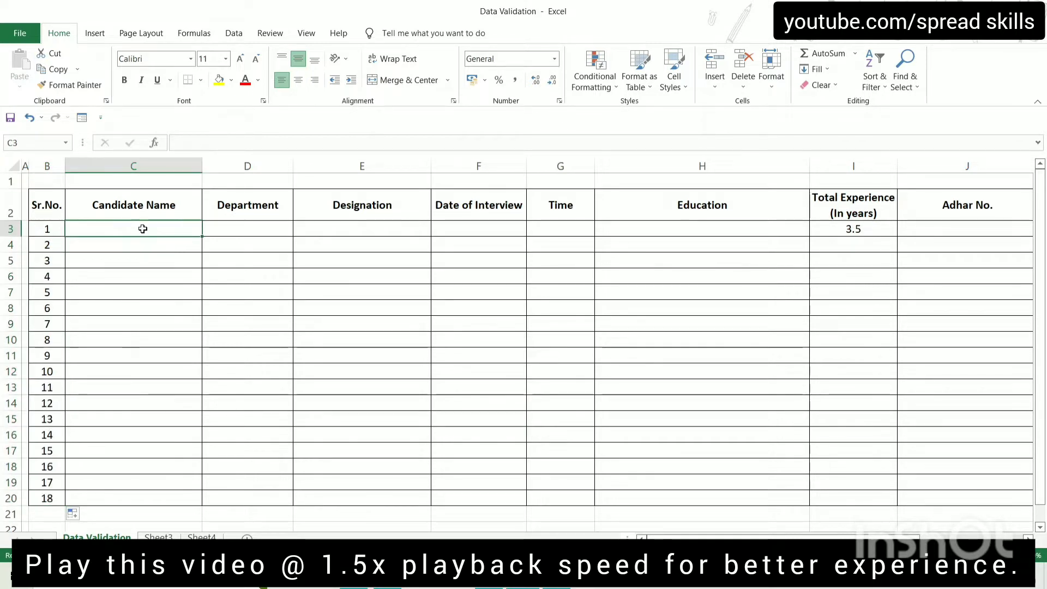
pyautogui.moveTo(145, 227); pyautogui.dragTo(157, 496)
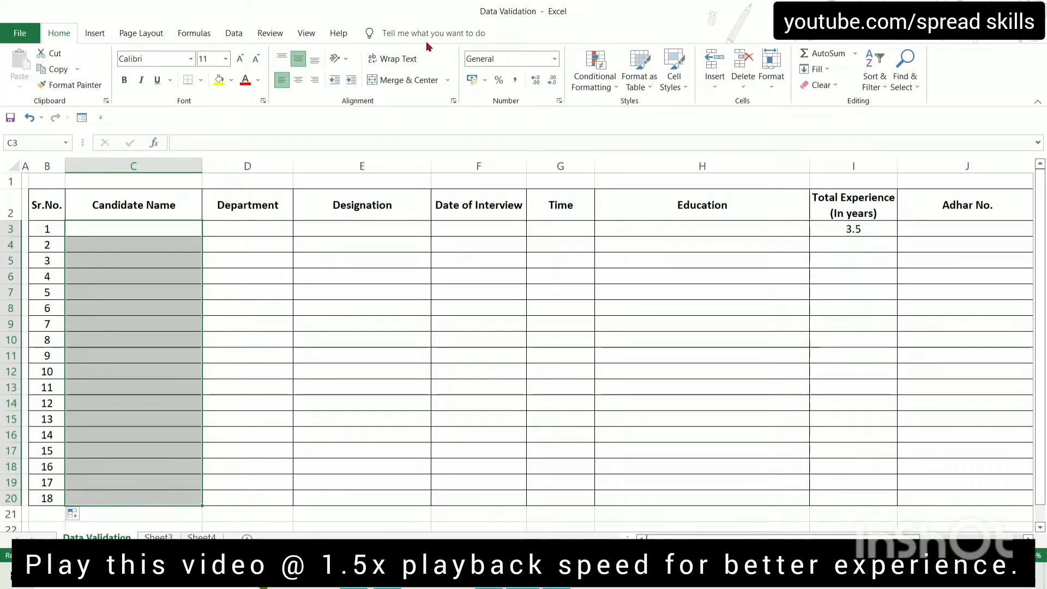
# Give C3:C20 a Data Validation Text length rule between minimum 5 and maximum 15
pyautogui.click(233, 34)
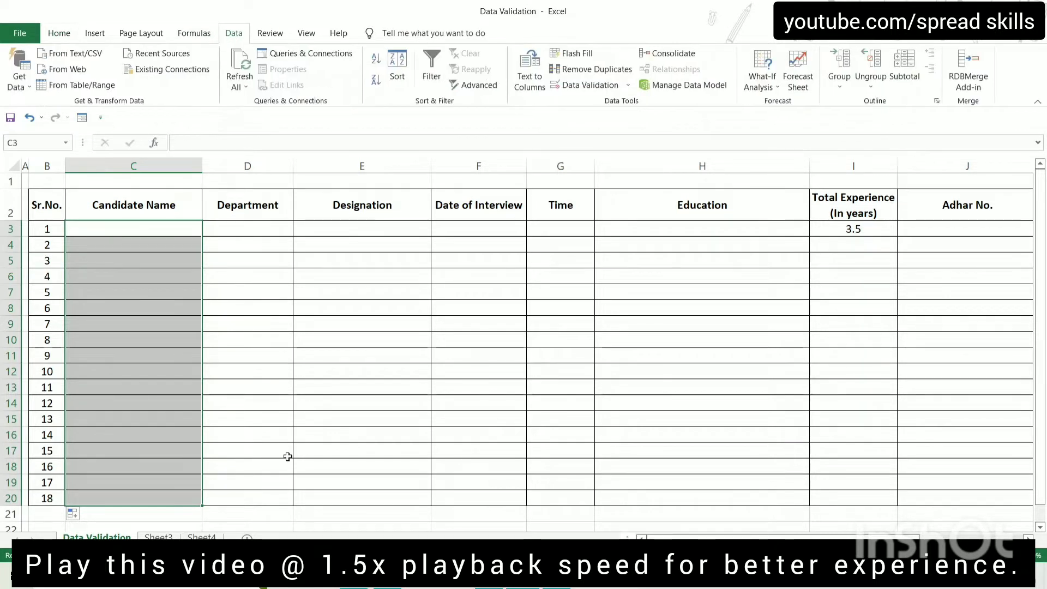
pyautogui.click(581, 90)
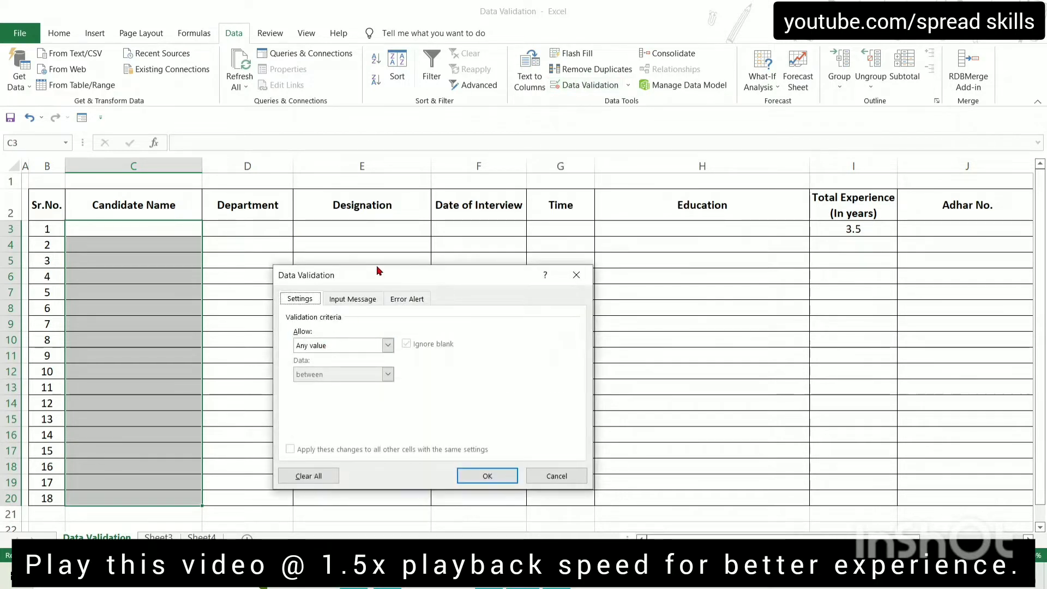
pyautogui.moveTo(377, 277); pyautogui.dragTo(376, 199)
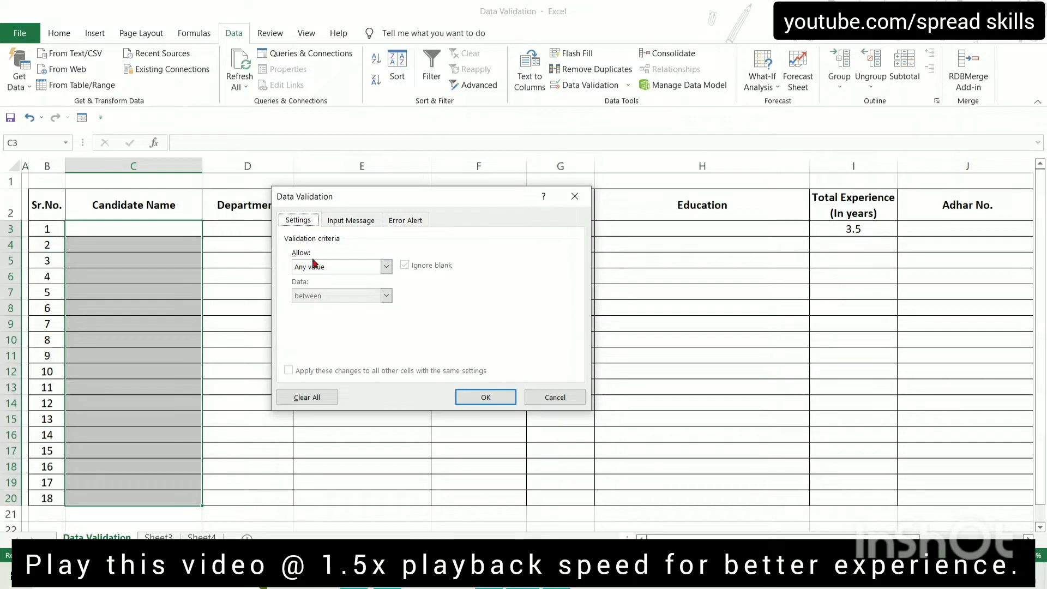
pyautogui.click(386, 268)
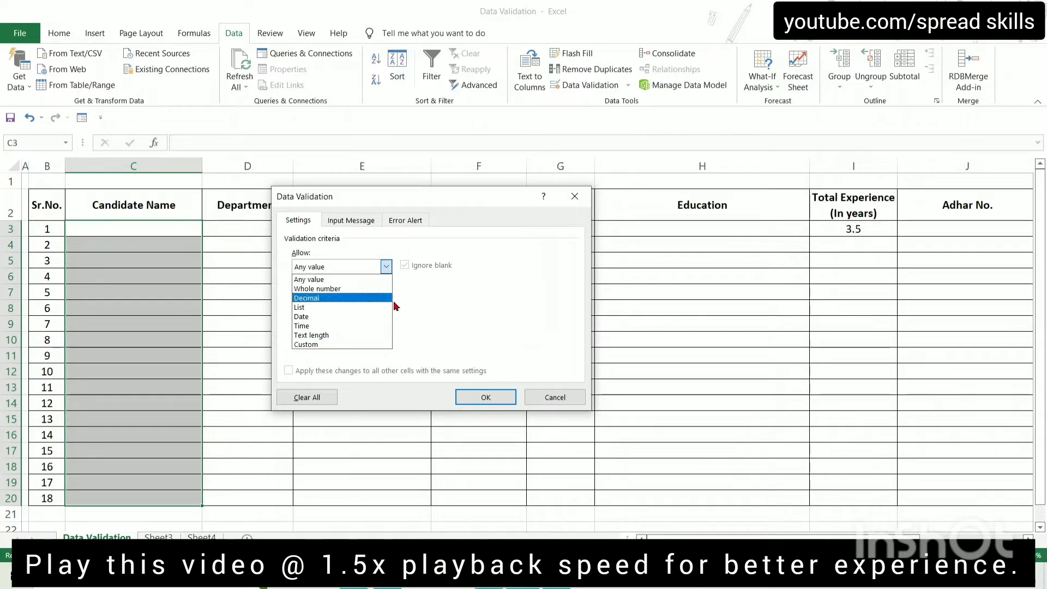
pyautogui.click(349, 336)
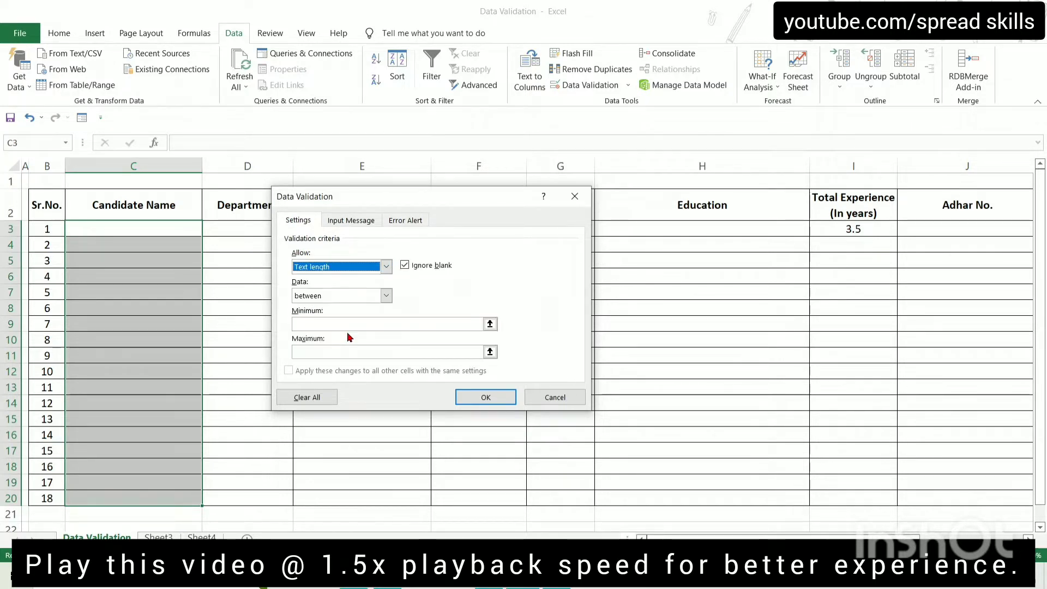
pyautogui.click(386, 296)
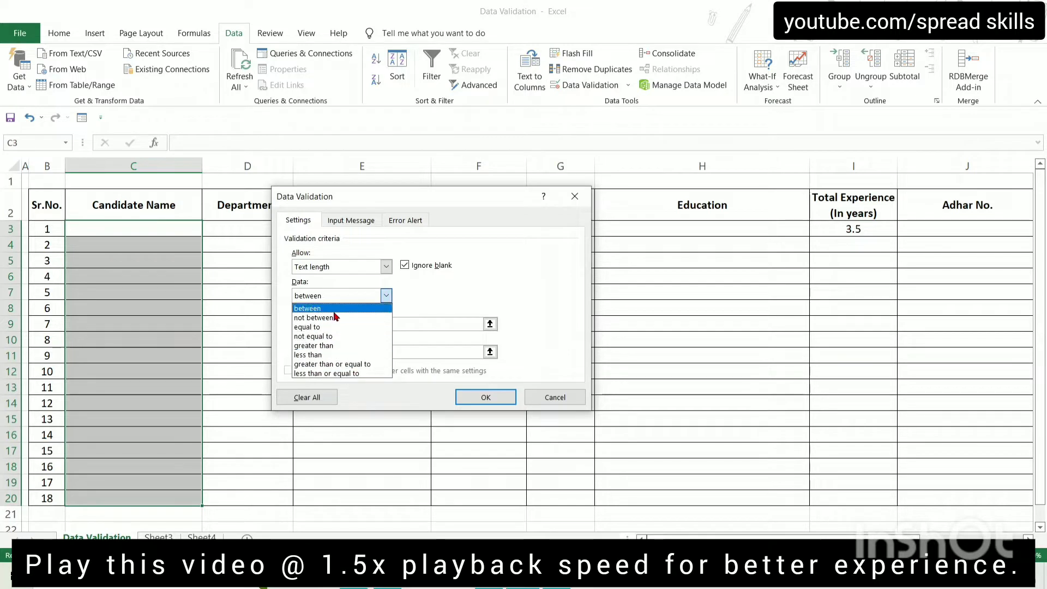
pyautogui.press('Up')
pyautogui.click(349, 308)
pyautogui.click(328, 323)
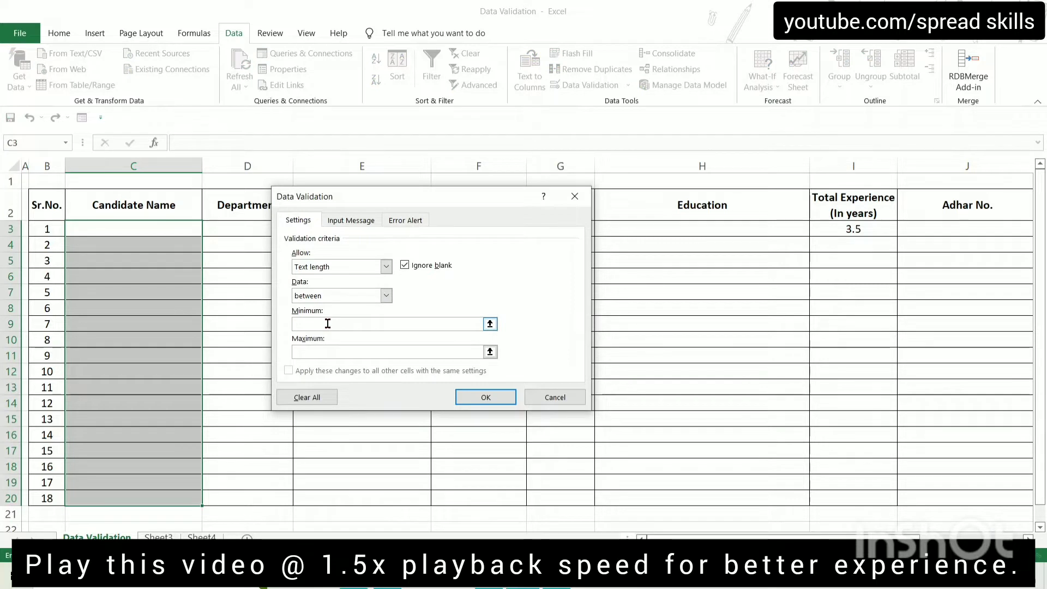
pyautogui.write('5')
pyautogui.click(334, 352)
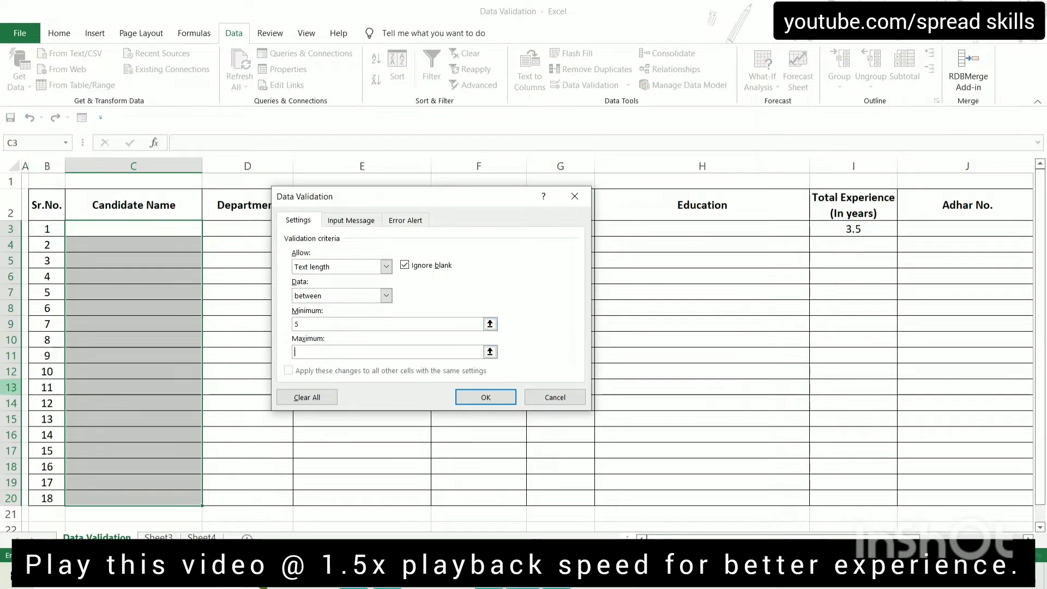
pyautogui.write('15')
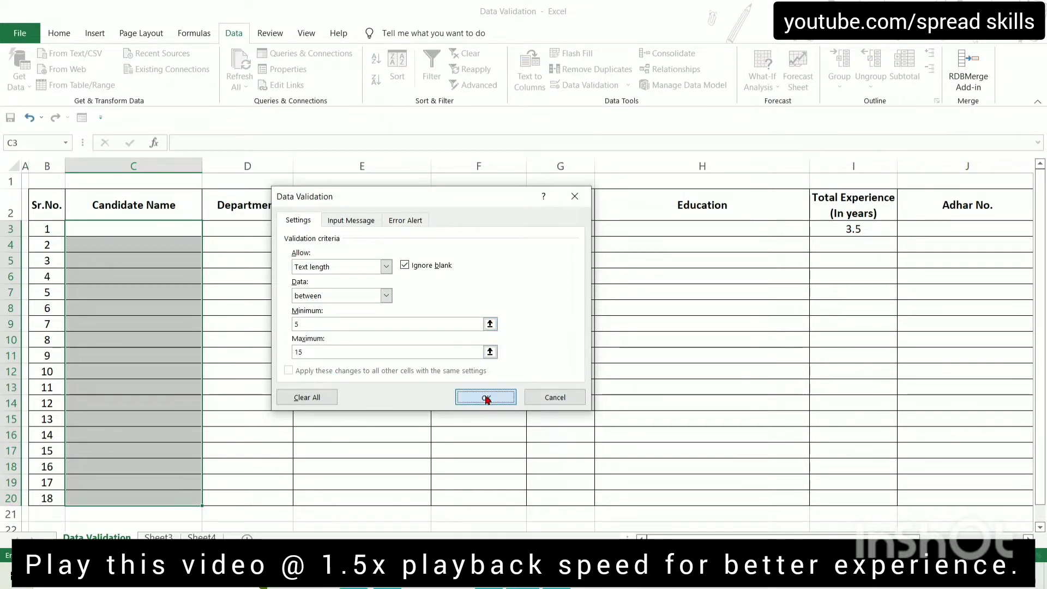
pyautogui.click(484, 398)
# Enter a 10-character candidate name in C3
pyautogui.click(168, 231)
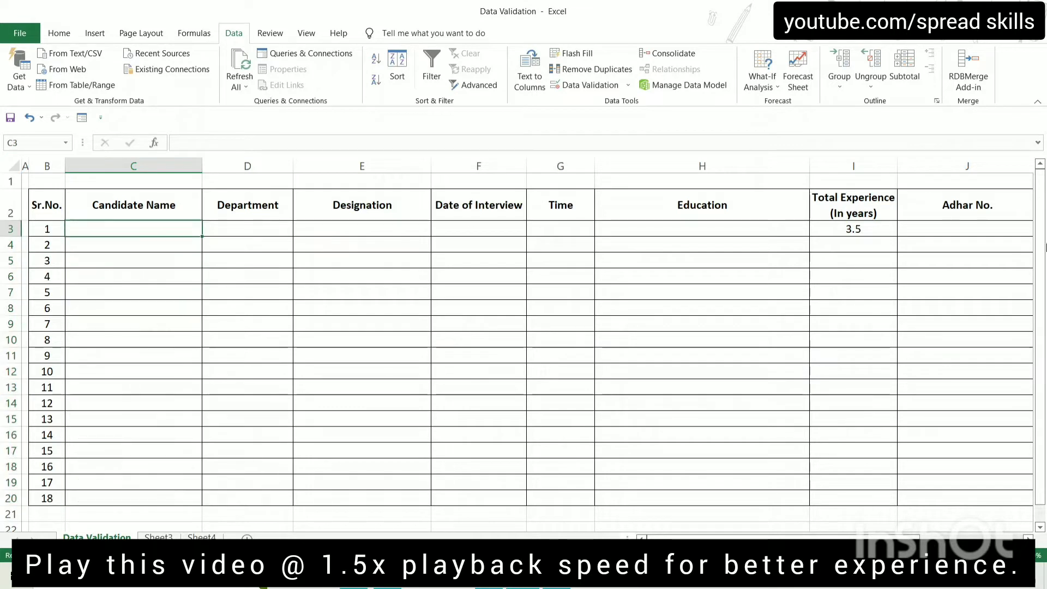
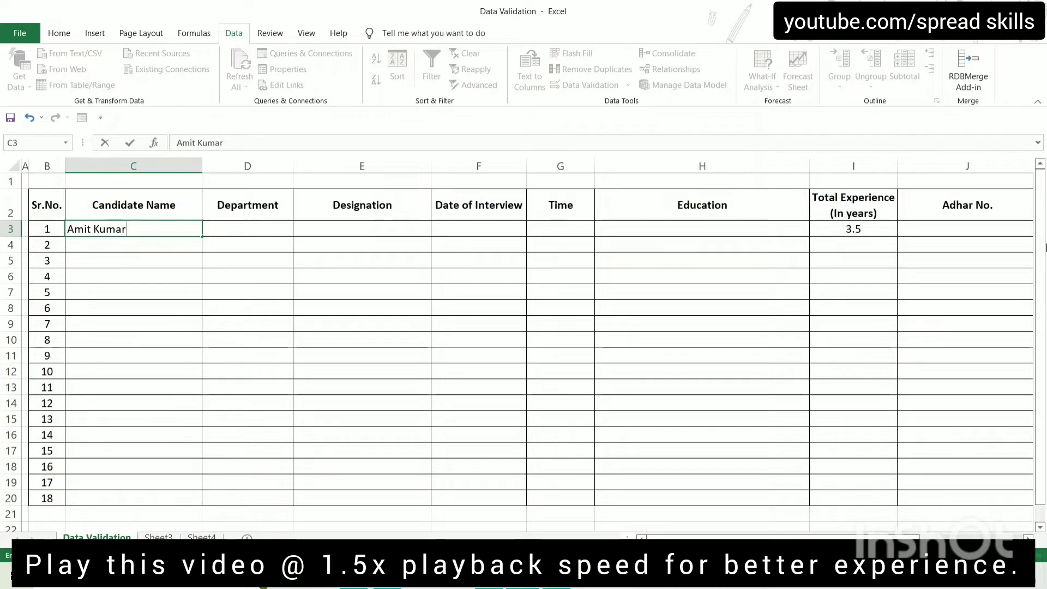
pyautogui.press('Return')
pyautogui.press('Up')
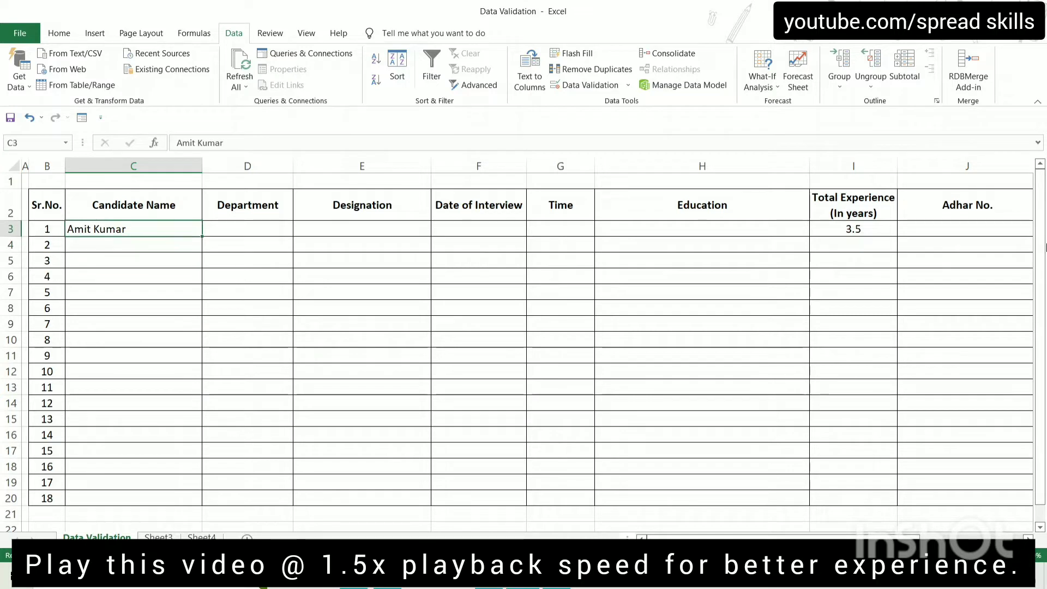
# Add a surname to exceed 15 characters, confirm the rule rejects it, and cancel back
pyautogui.press('F2')
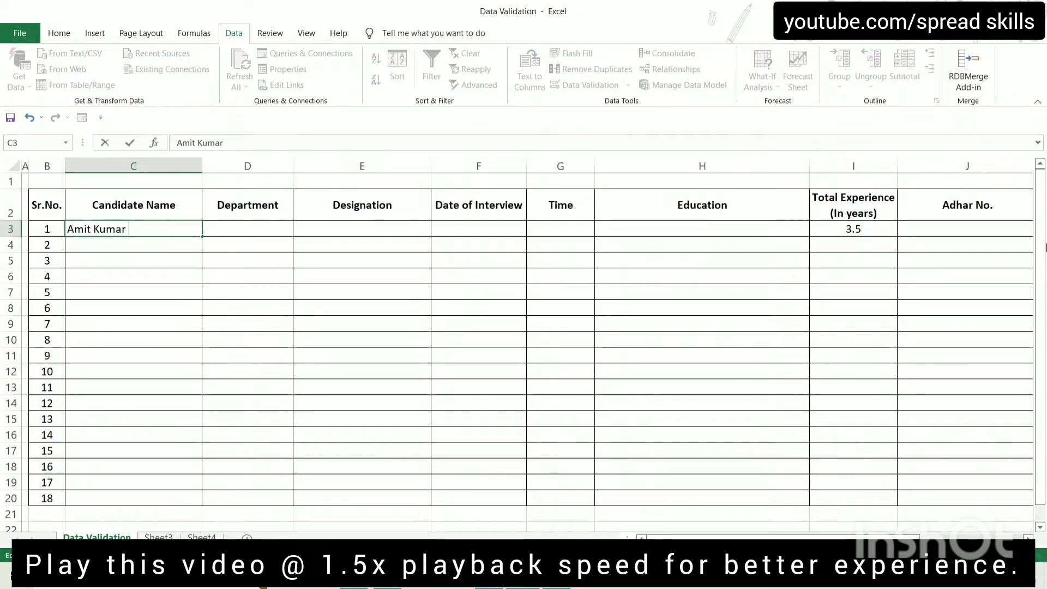
pyautogui.write('Shar')
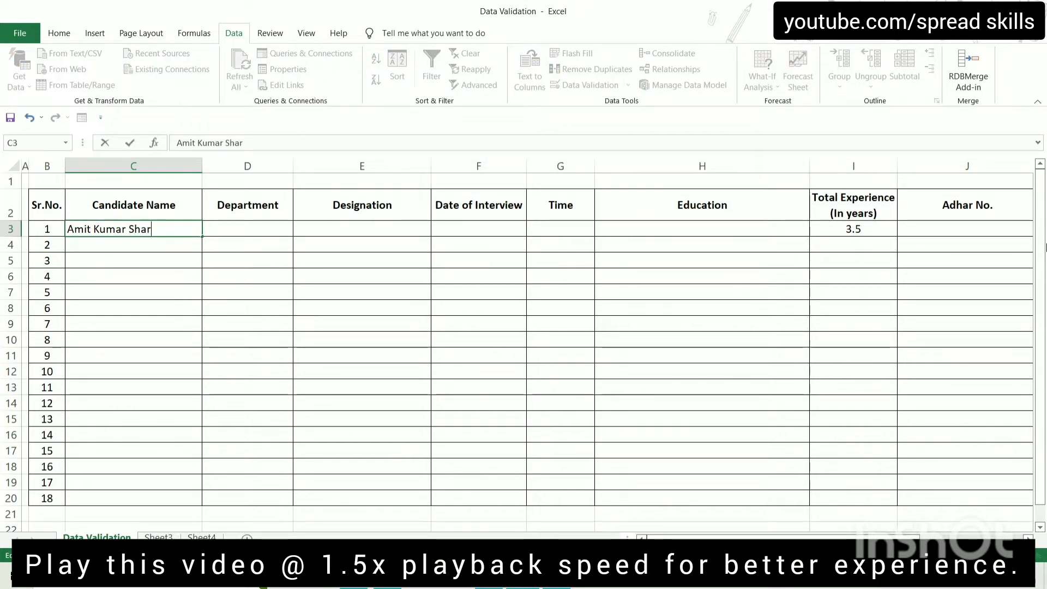
pyautogui.write('ma')
pyautogui.press('Return')
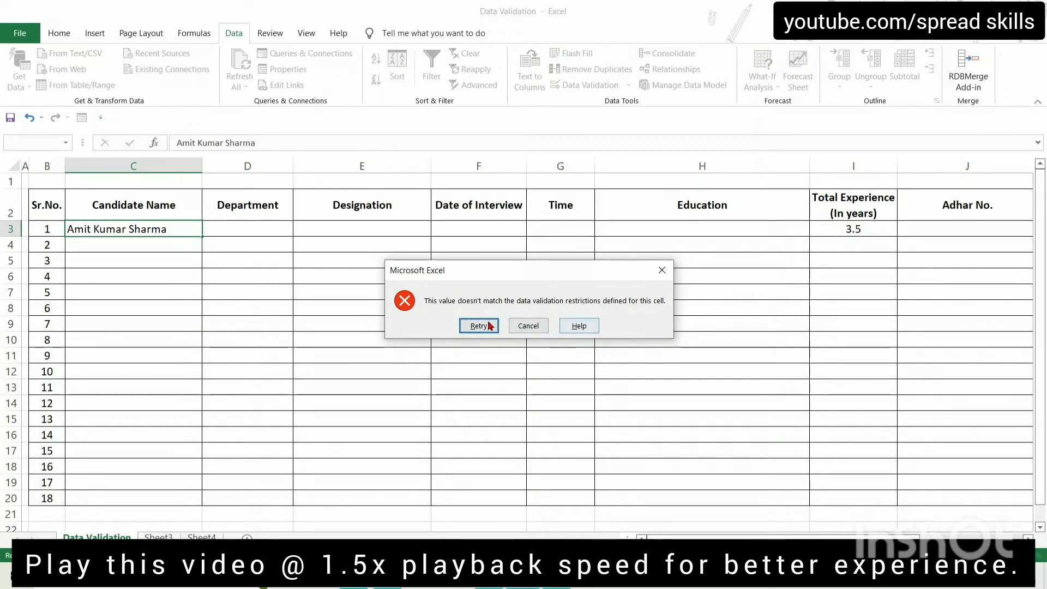
pyautogui.click(480, 327)
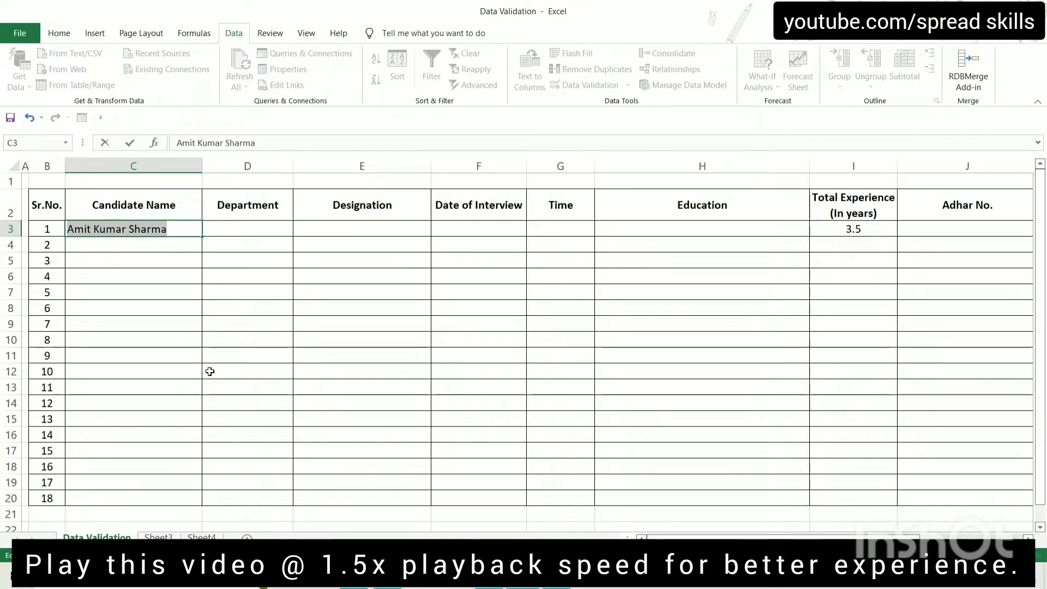
pyautogui.press('Escape')
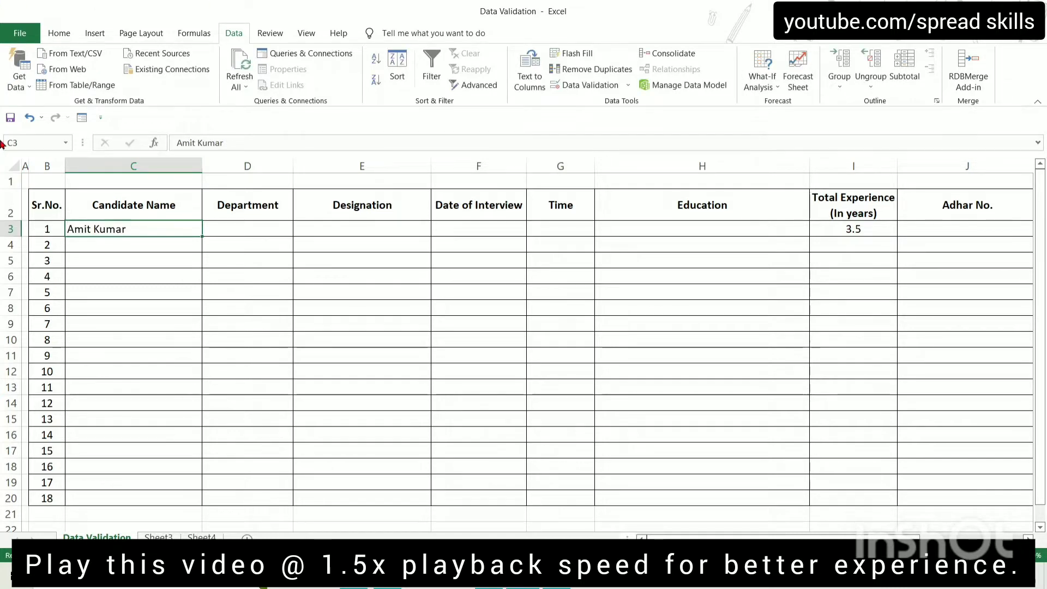
pyautogui.click(245, 228)
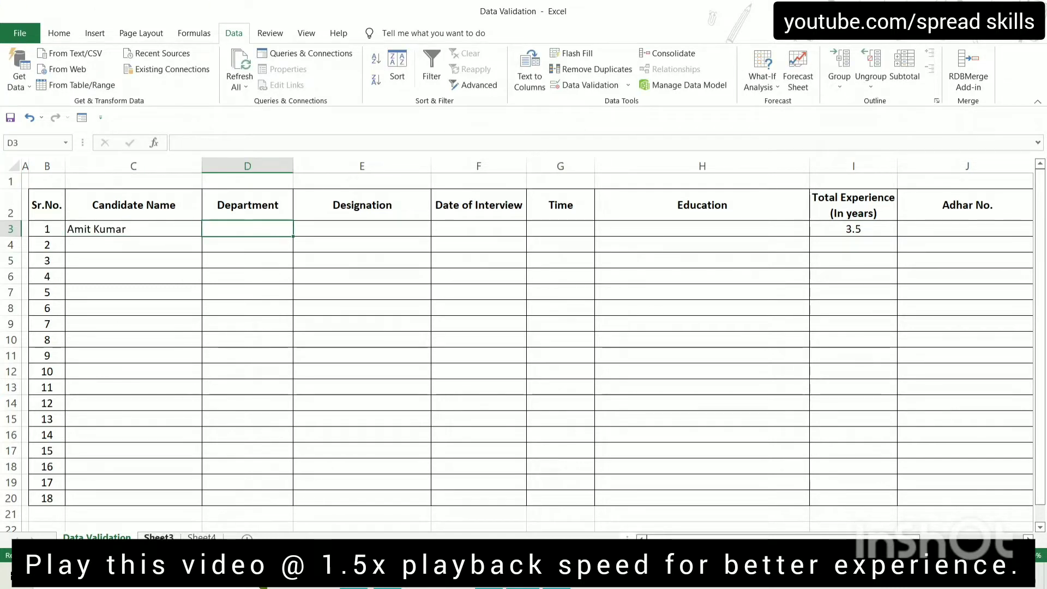
pyautogui.click(158, 537)
pyautogui.moveTo(121, 194); pyautogui.dragTo(121, 262)
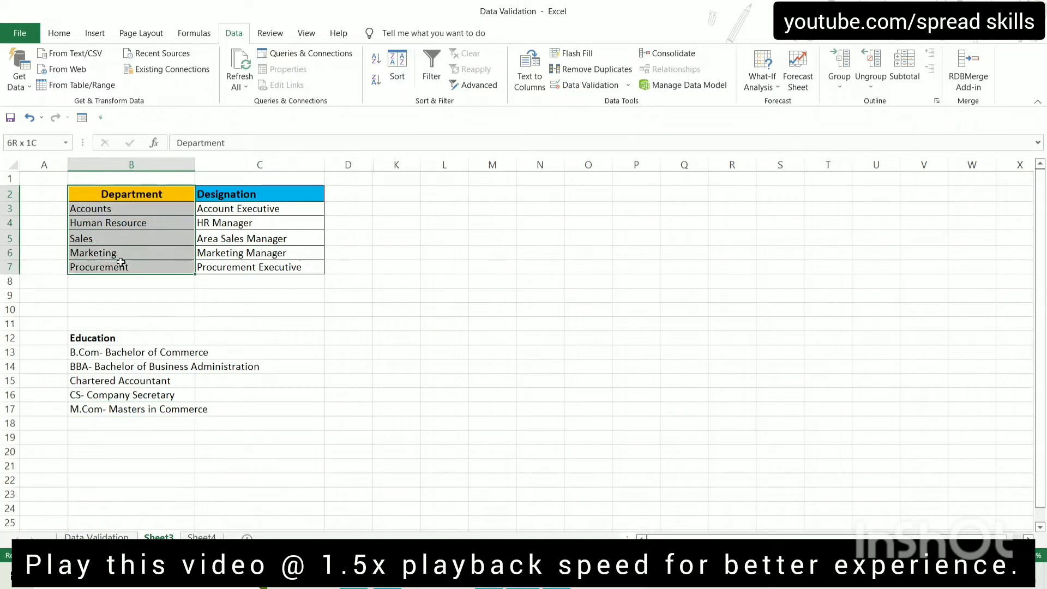
pyautogui.click(249, 194)
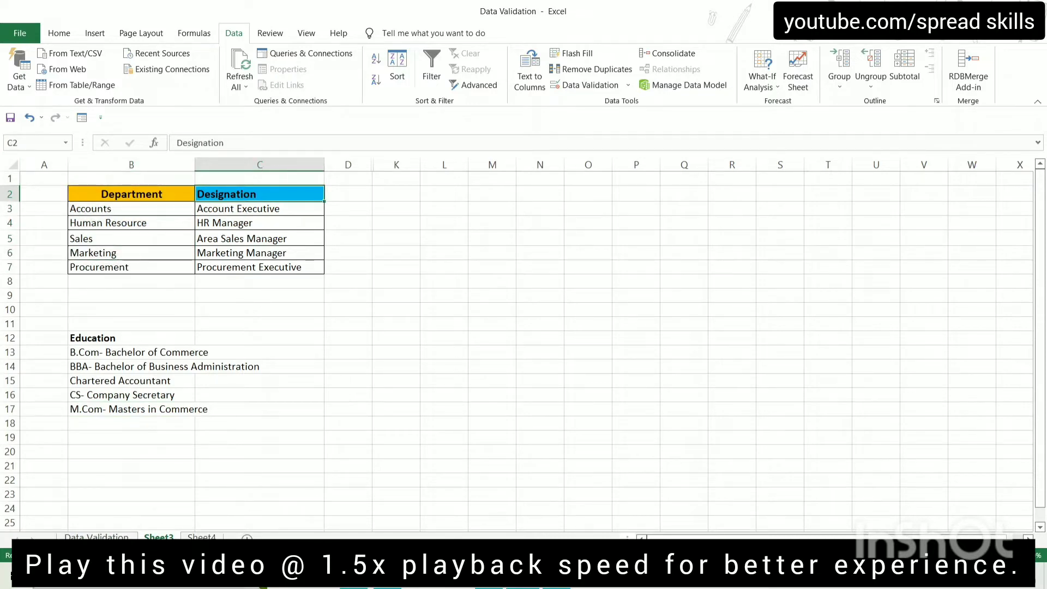
pyautogui.click(96, 537)
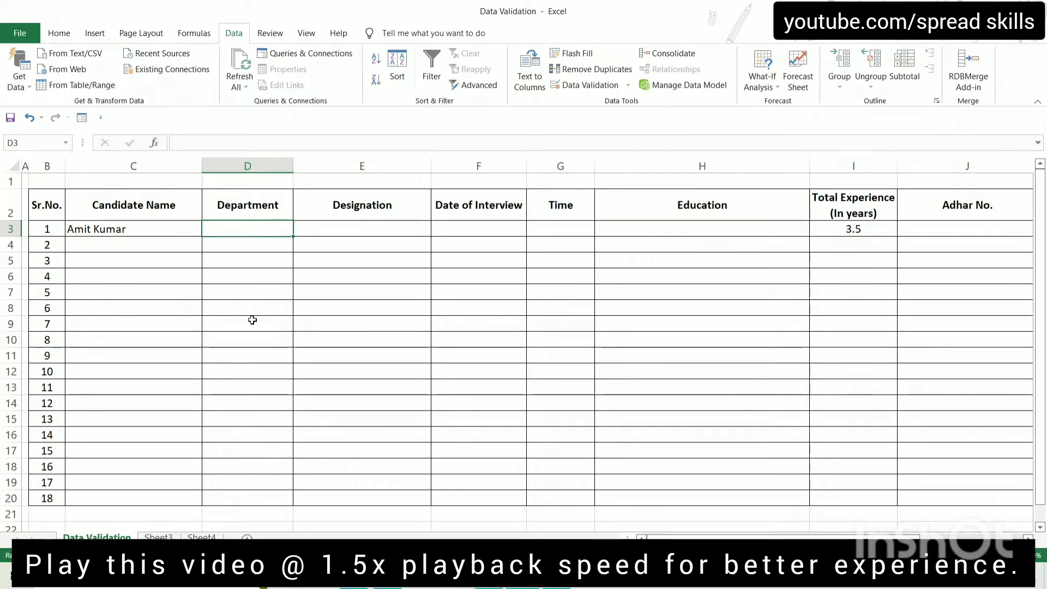
pyautogui.click(158, 537)
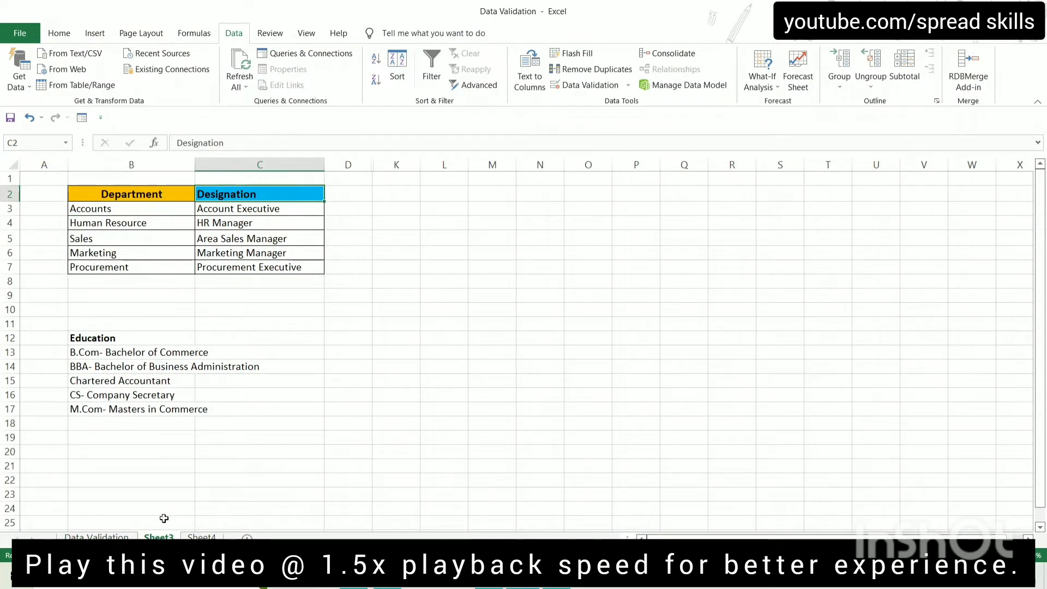
pyautogui.click(105, 536)
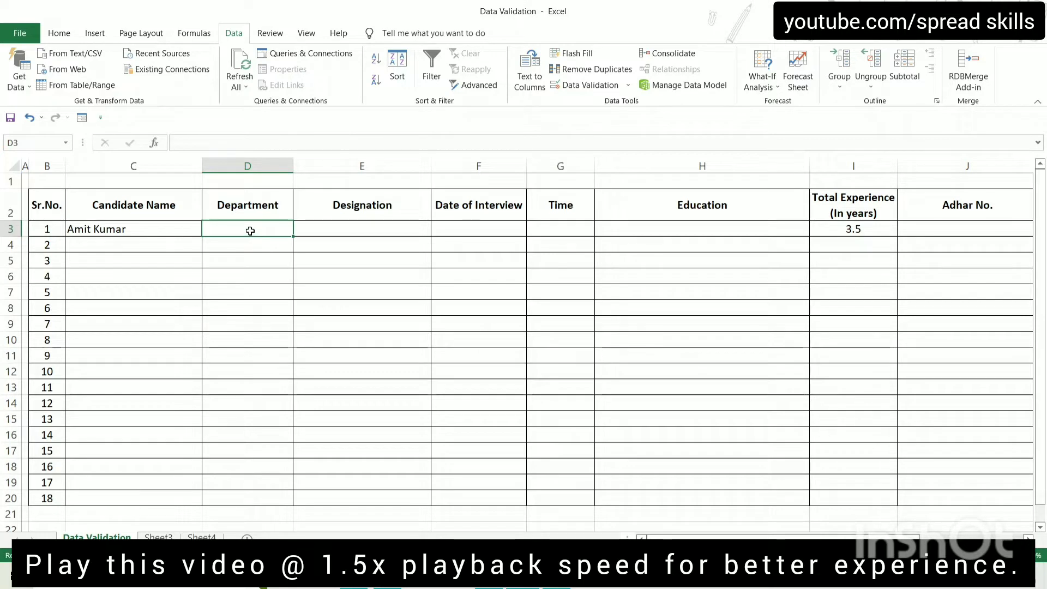
# Apply a List validation with source Sheet3!$B$3:$B$7 to the Department cells D3:D20
pyautogui.moveTo(254, 225); pyautogui.dragTo(253, 498)
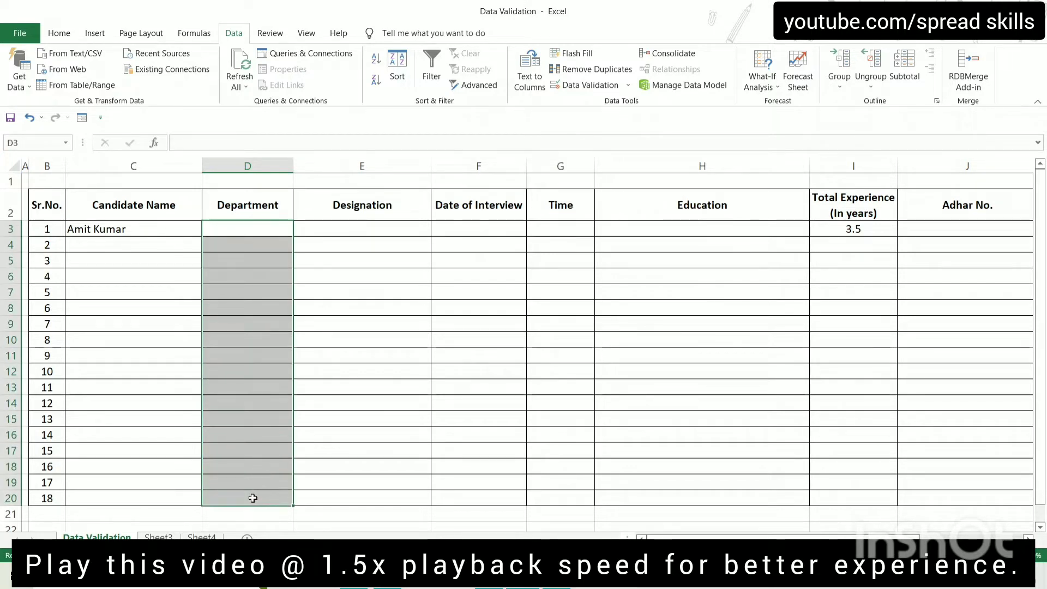
pyautogui.click(582, 88)
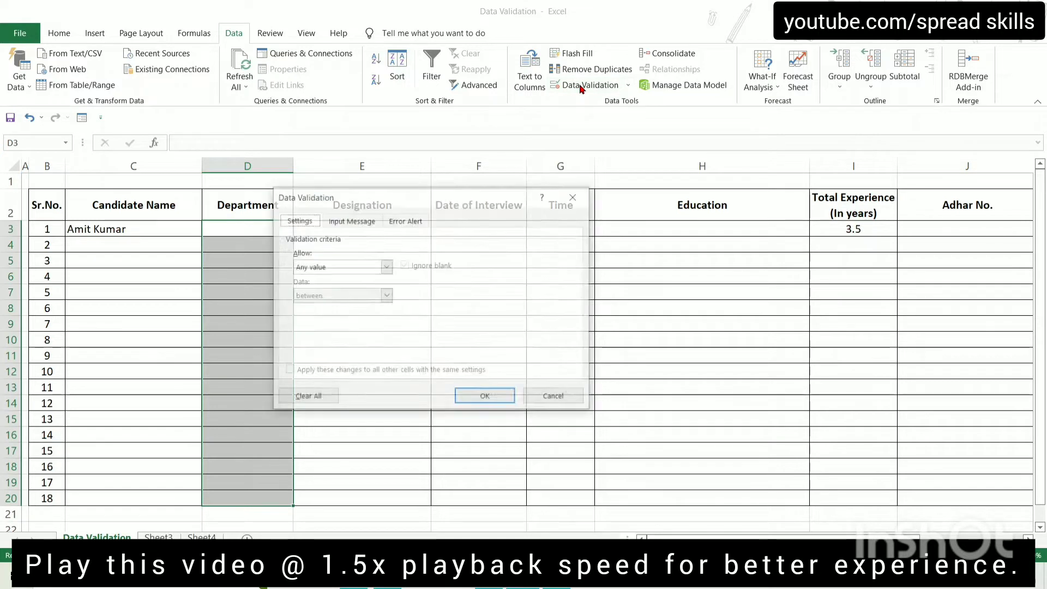
pyautogui.click(386, 267)
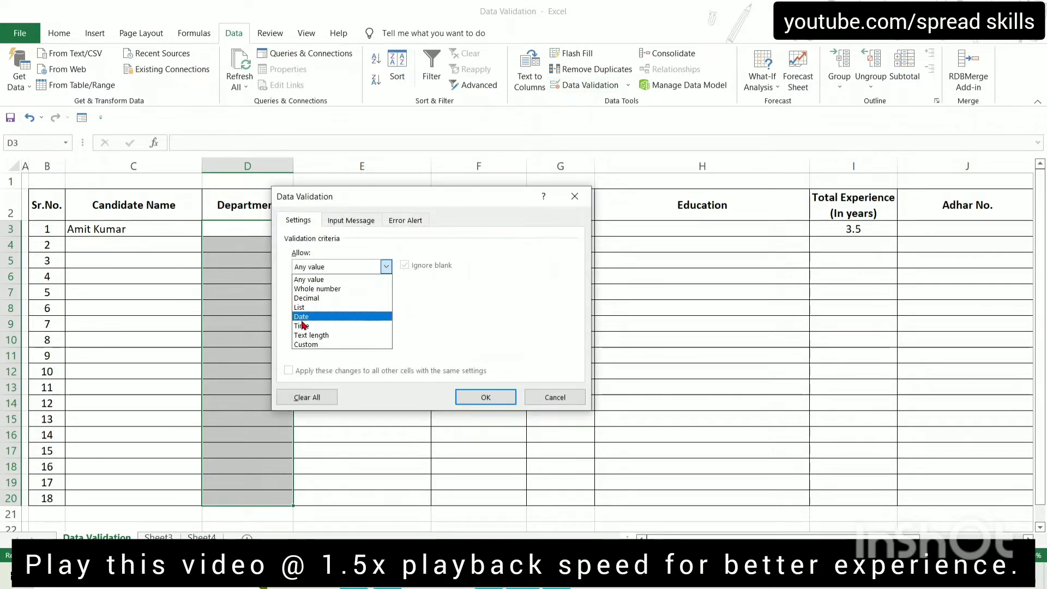
pyautogui.click(308, 310)
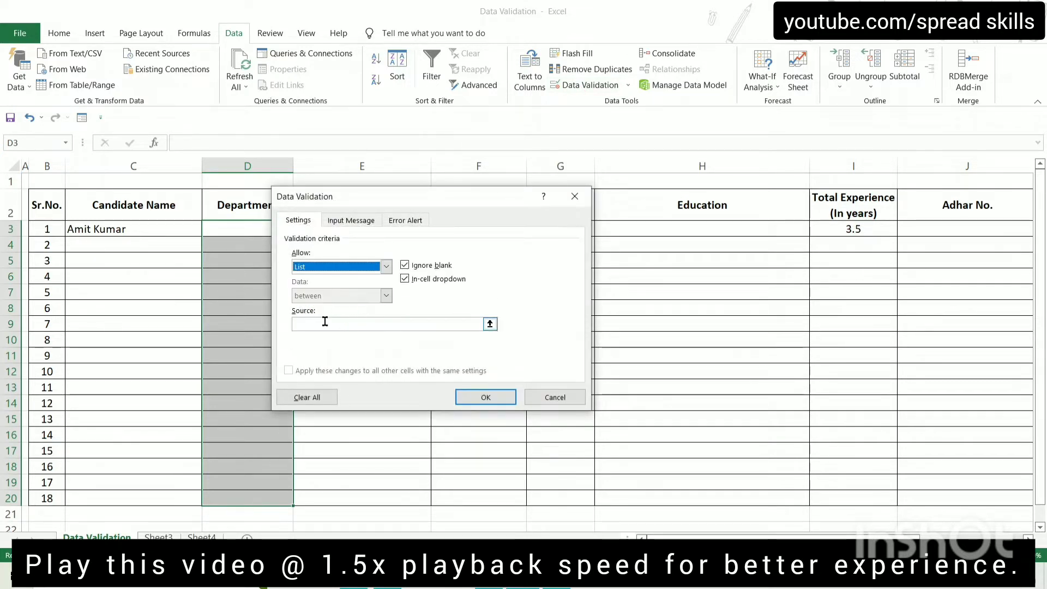
pyautogui.click(341, 322)
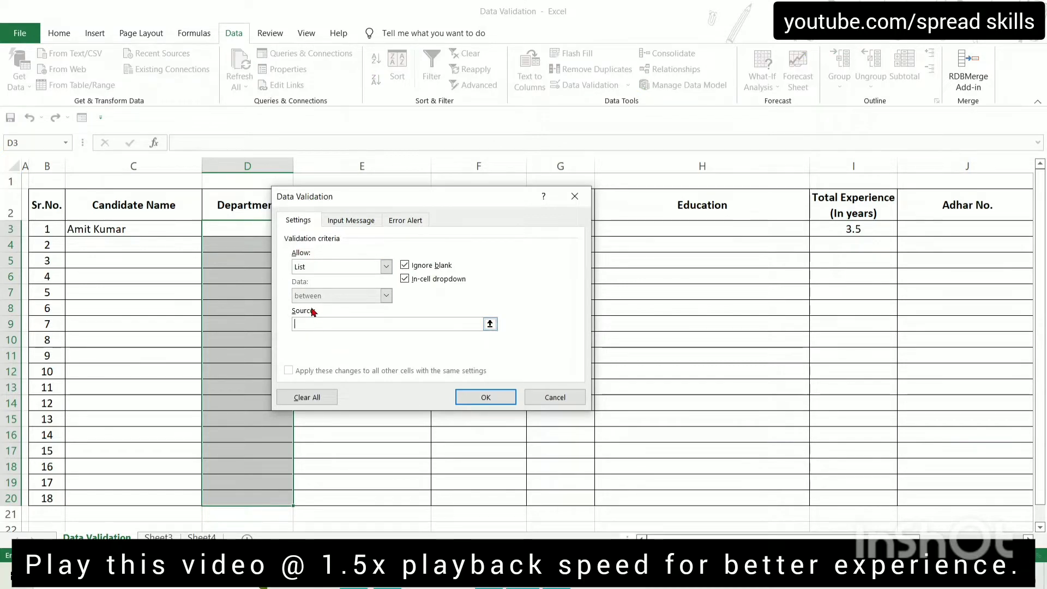
pyautogui.click(159, 537)
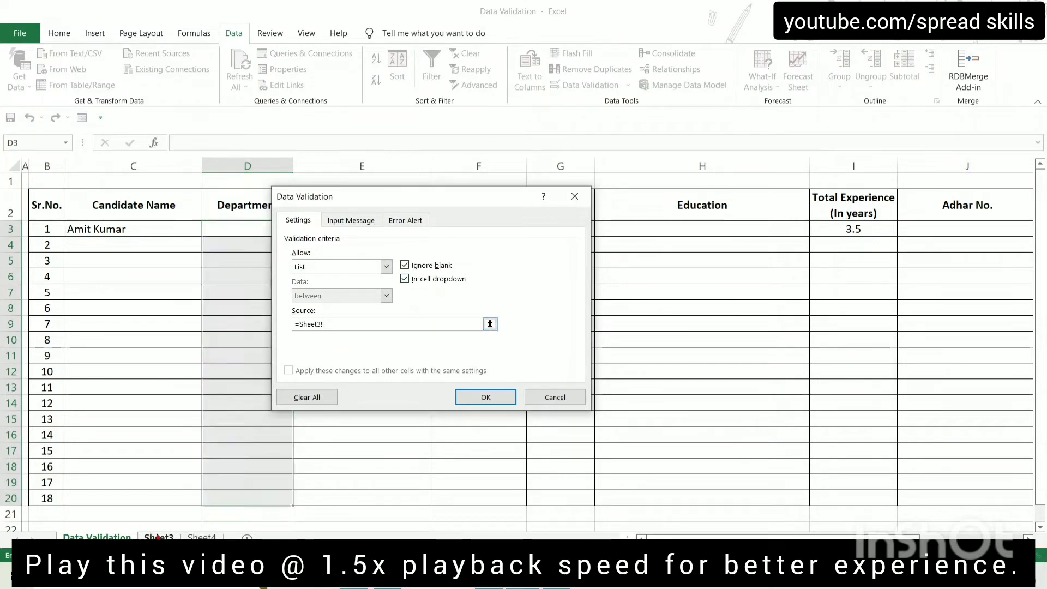
pyautogui.moveTo(132, 213); pyautogui.dragTo(134, 269)
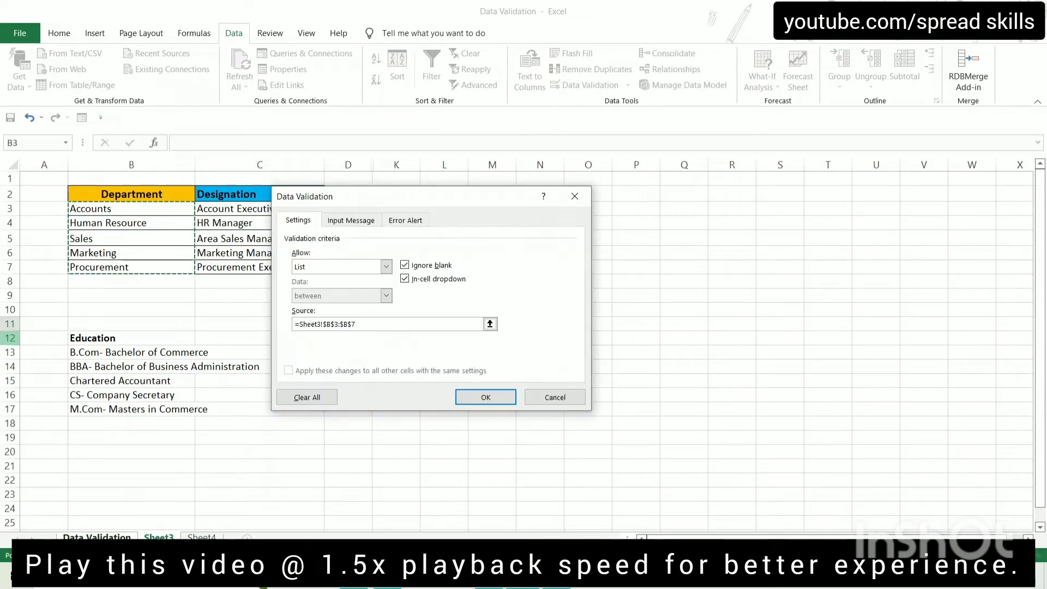
pyautogui.click(484, 397)
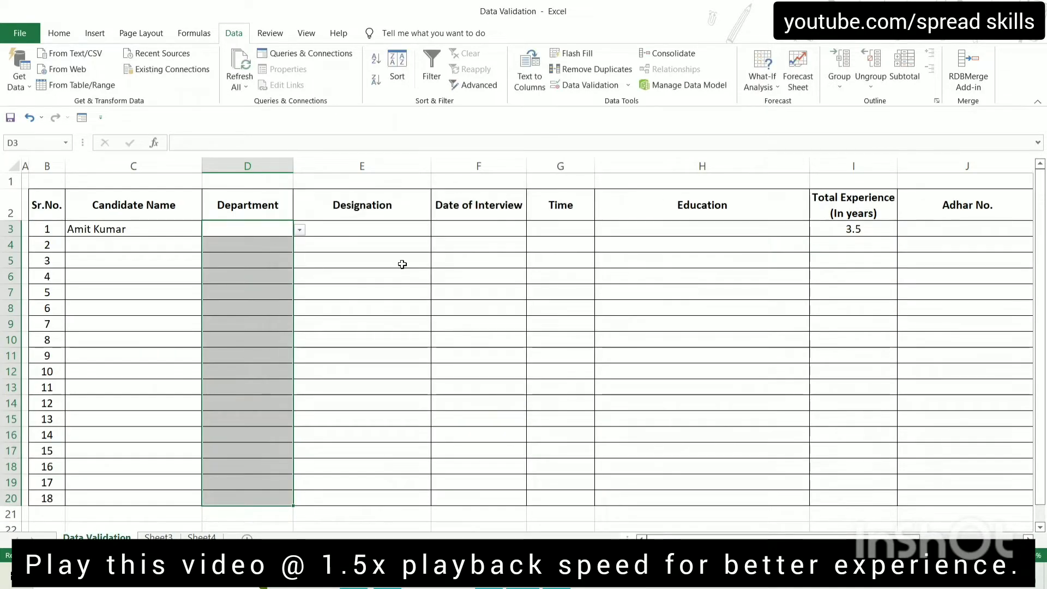
pyautogui.click(305, 244)
# Pick Accounts in D3, Human Resource in D4 and Sales in D5 from the dropdowns
pyautogui.click(232, 225)
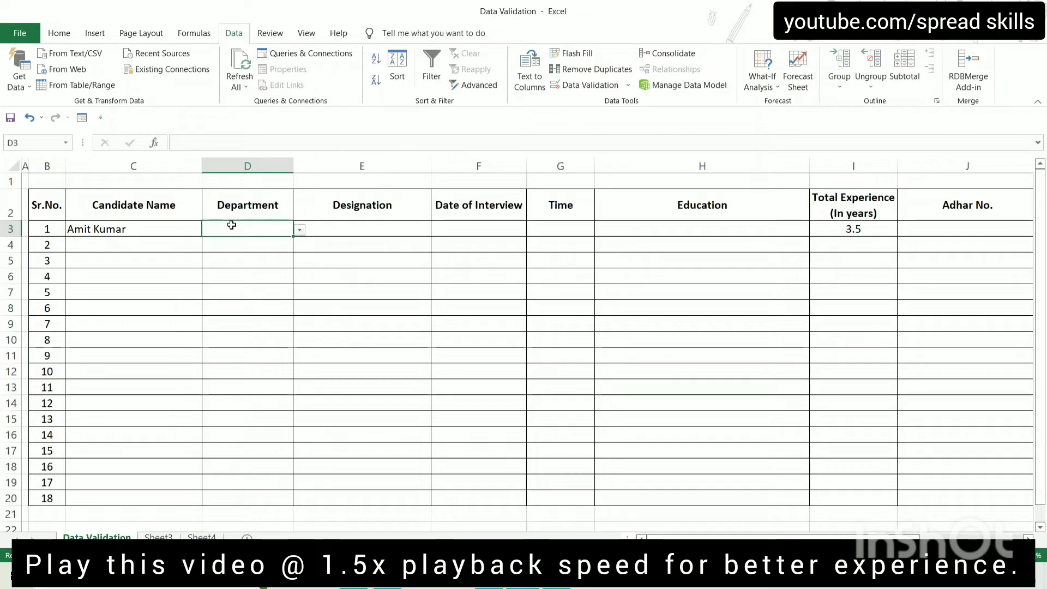
pyautogui.click(299, 231)
pyautogui.click(240, 238)
pyautogui.click(233, 250)
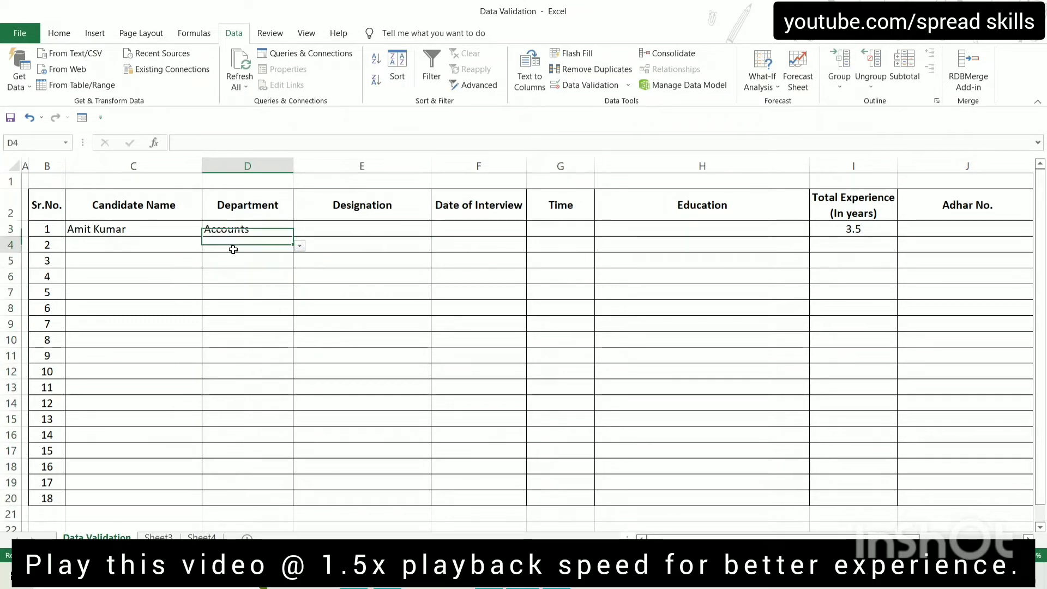
pyautogui.click(299, 246)
pyautogui.click(260, 268)
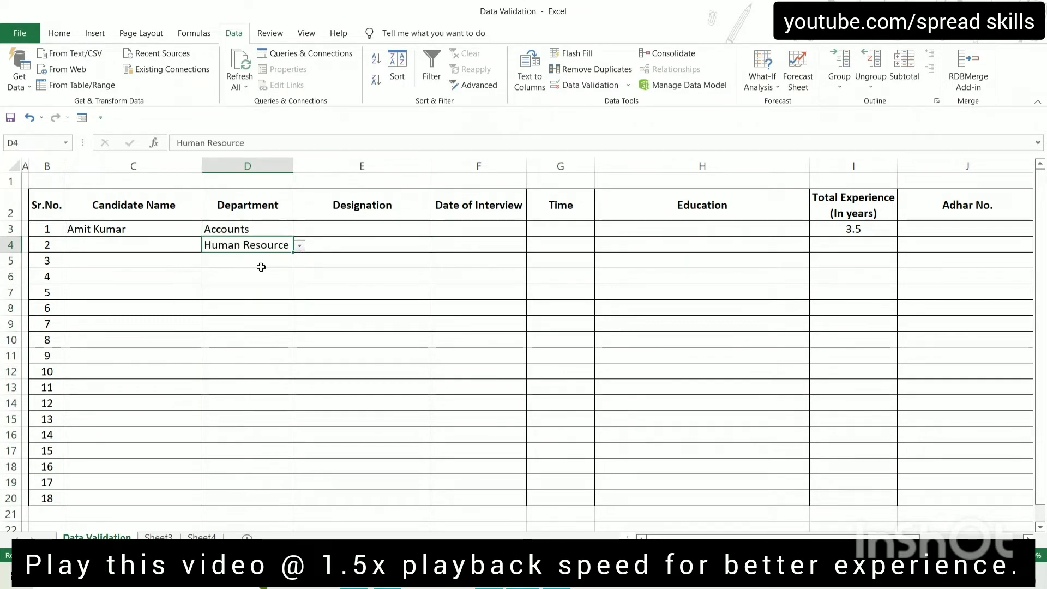
pyautogui.click(261, 267)
pyautogui.click(300, 262)
pyautogui.press('Escape')
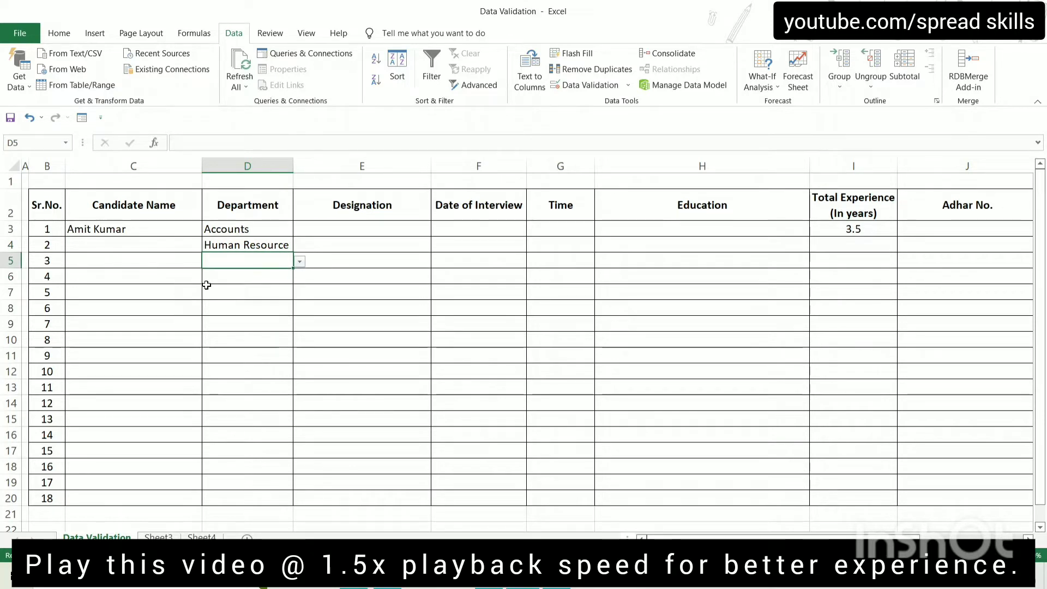
pyautogui.click(273, 340)
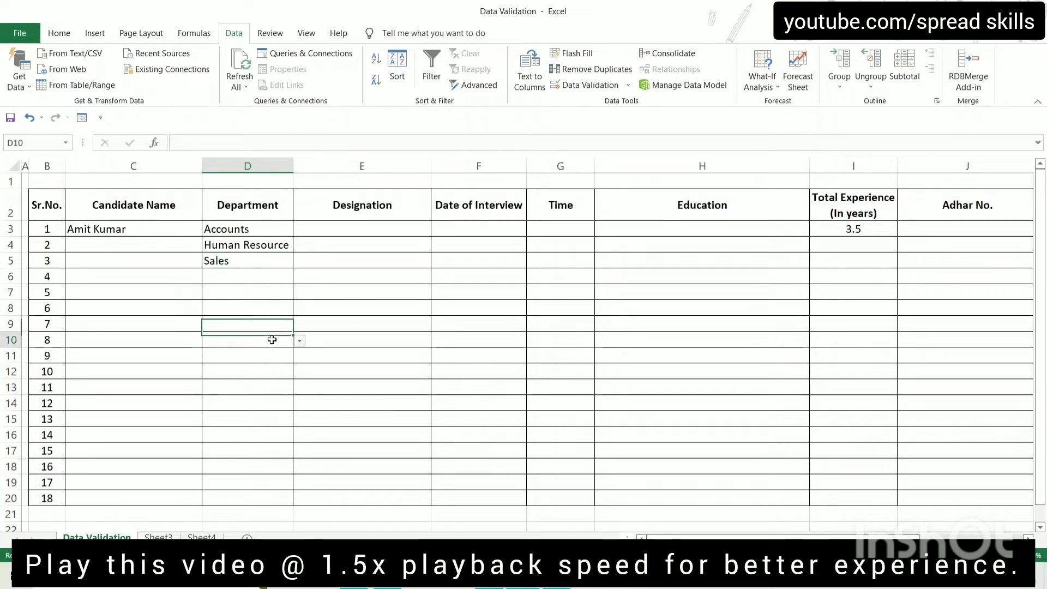
pyautogui.click(339, 233)
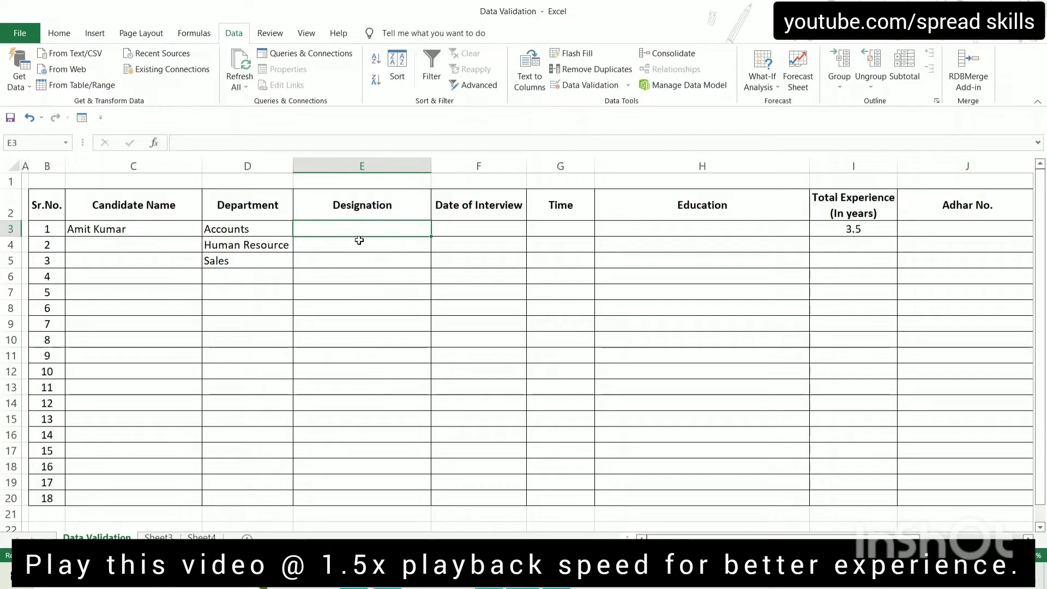
# Apply a List validation with source Sheet3!$C$3:$C$7 to E3:E20
pyautogui.moveTo(355, 229); pyautogui.dragTo(368, 496)
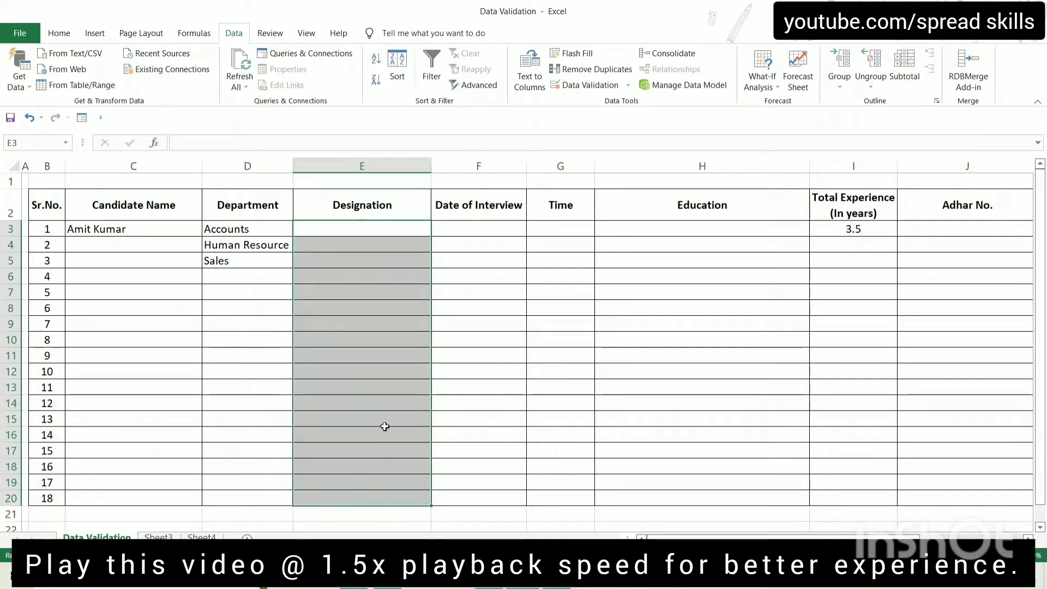
pyautogui.click(577, 85)
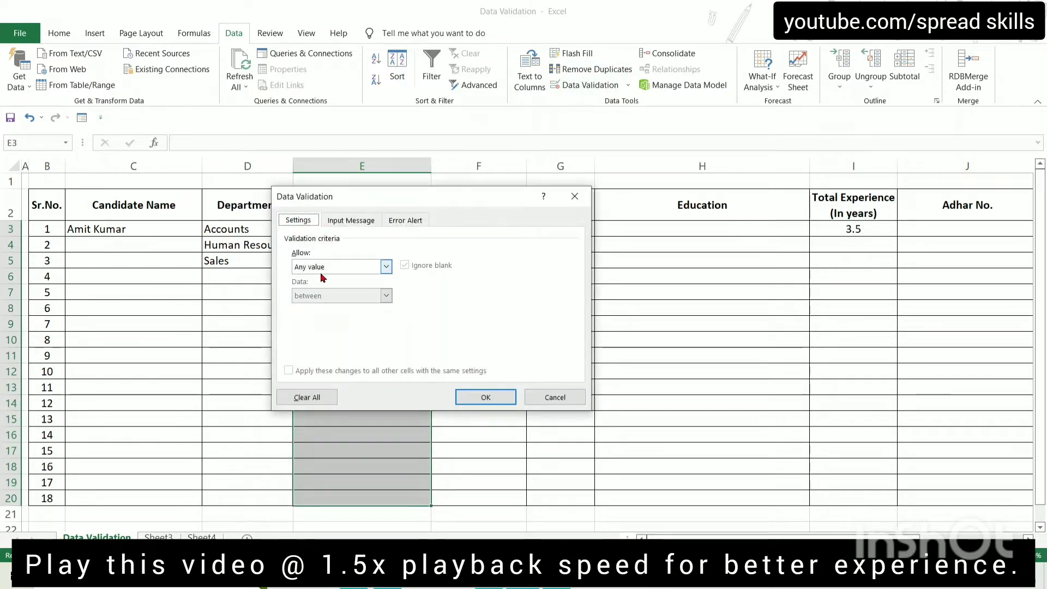
pyautogui.click(386, 267)
pyautogui.click(328, 312)
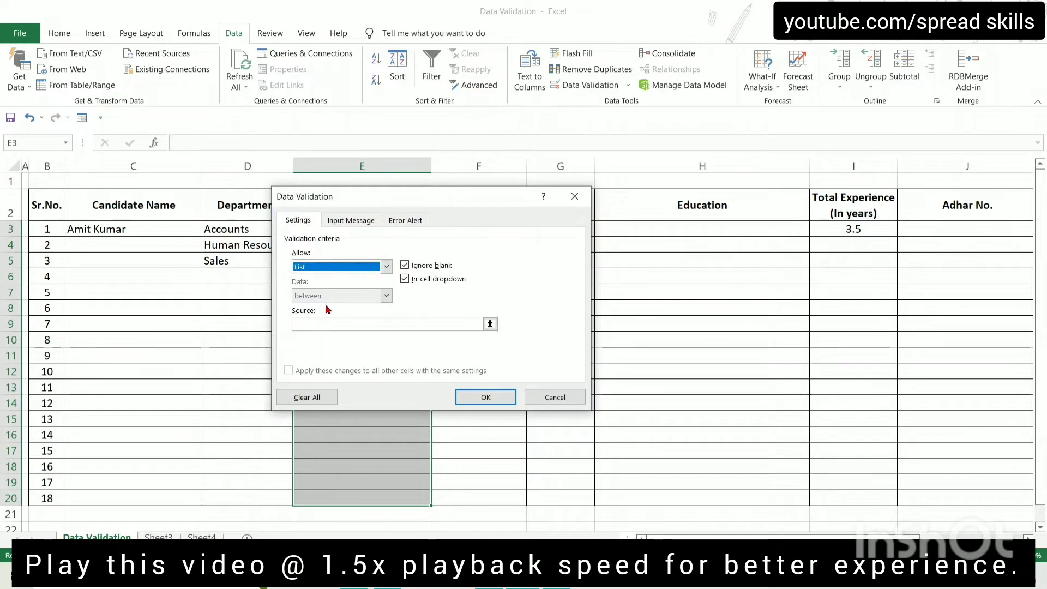
pyautogui.click(393, 323)
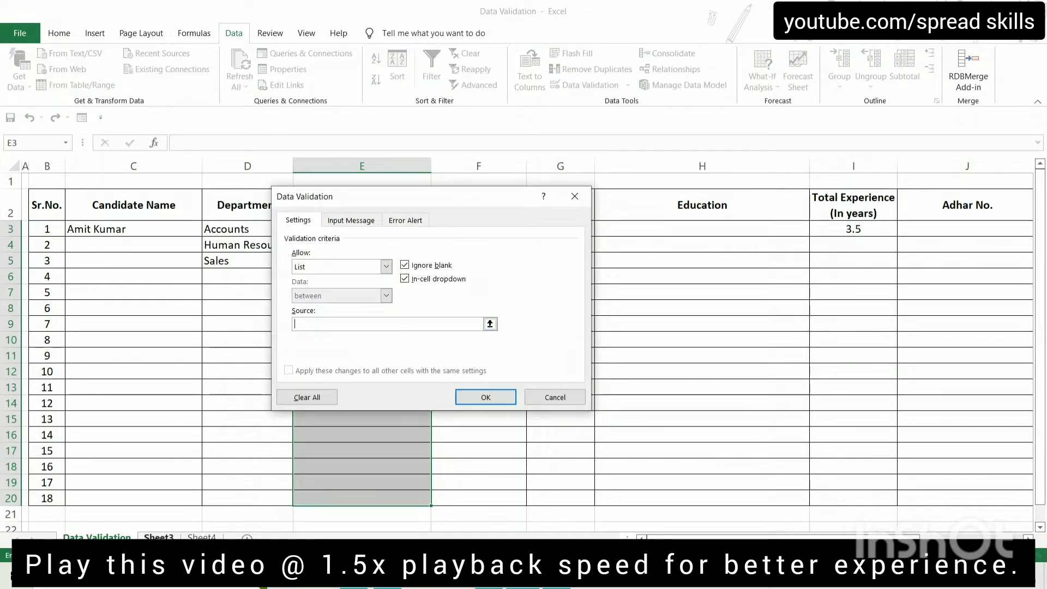
pyautogui.click(159, 537)
pyautogui.moveTo(214, 210); pyautogui.dragTo(227, 270)
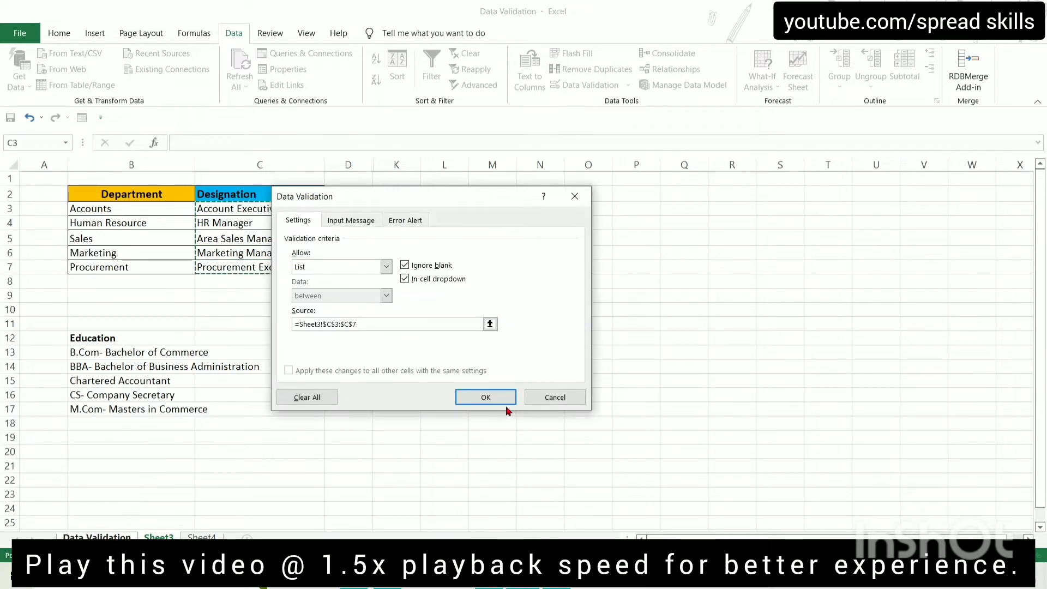
pyautogui.click(487, 398)
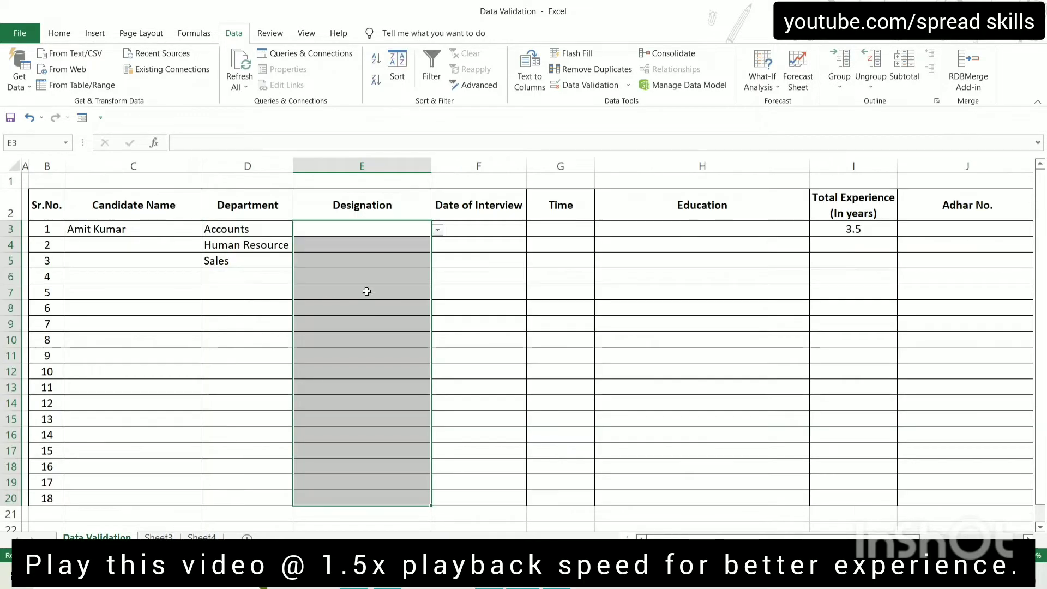
# Pick Account Executive, HR Manager and Area Sales Manager in E3, E4 and E5 from the dropdowns
pyautogui.click(390, 232)
pyautogui.click(438, 230)
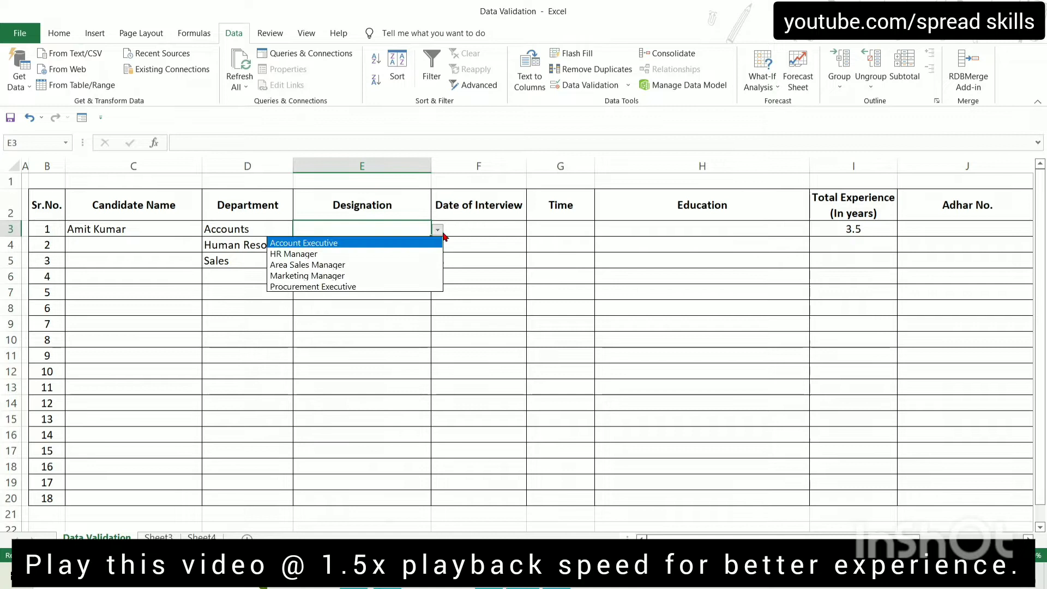
pyautogui.click(360, 254)
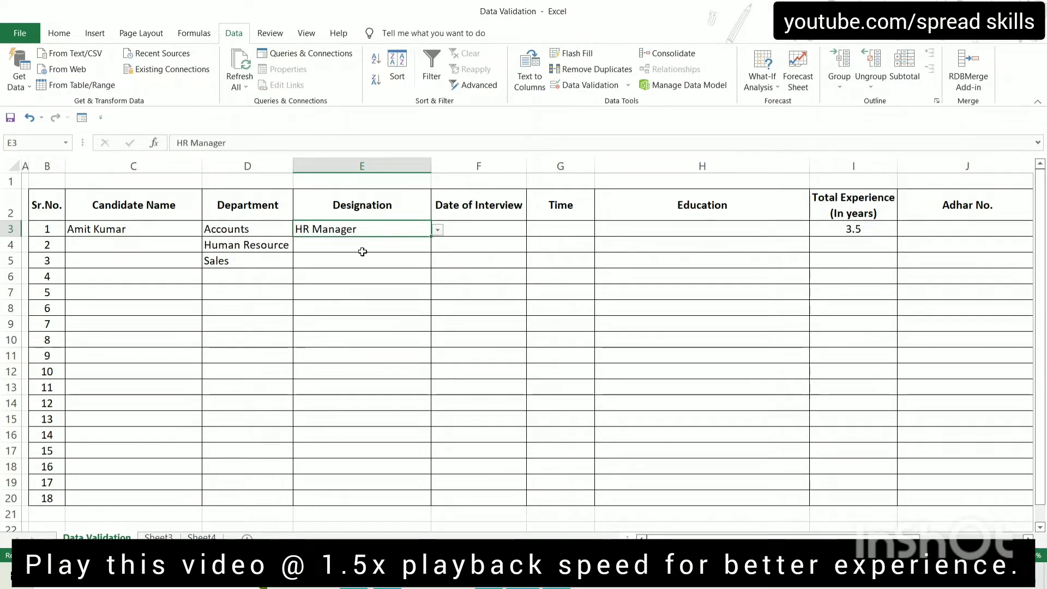
pyautogui.click(438, 230)
pyautogui.click(327, 242)
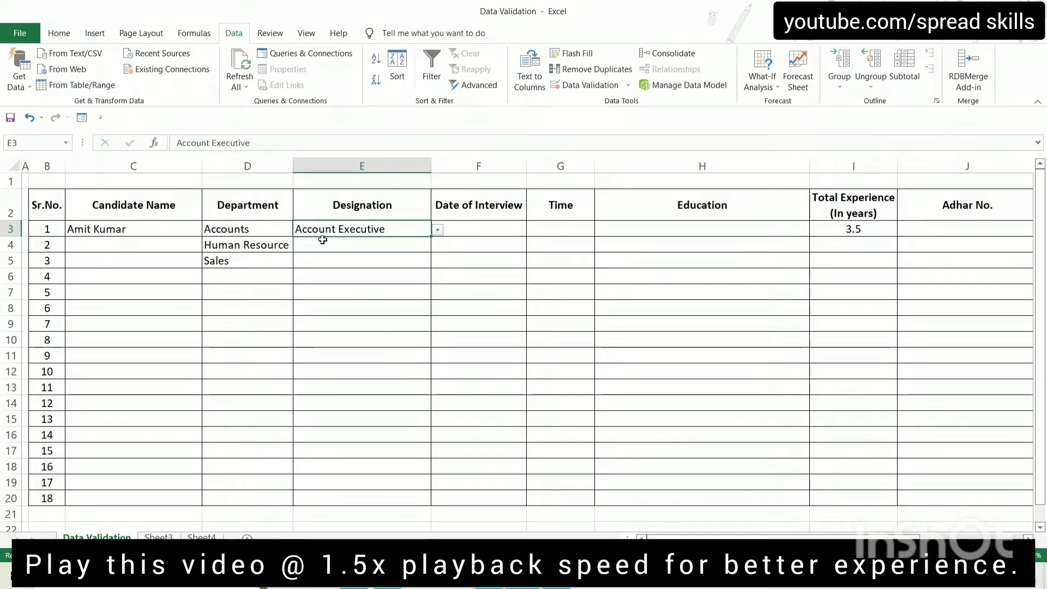
pyautogui.click(325, 244)
pyautogui.click(438, 246)
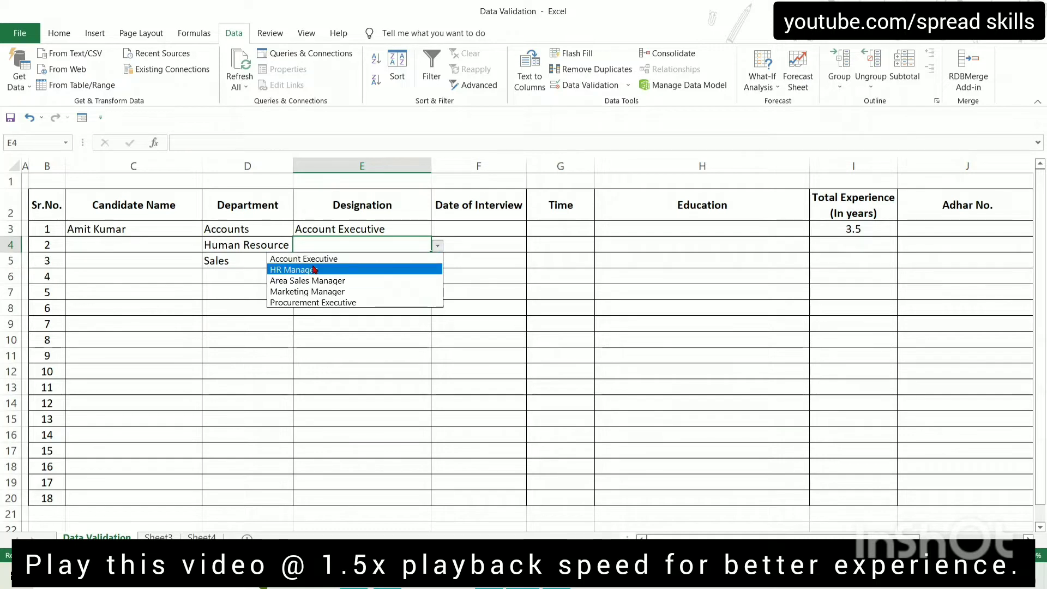
pyautogui.click(306, 269)
pyautogui.click(360, 261)
pyautogui.click(438, 262)
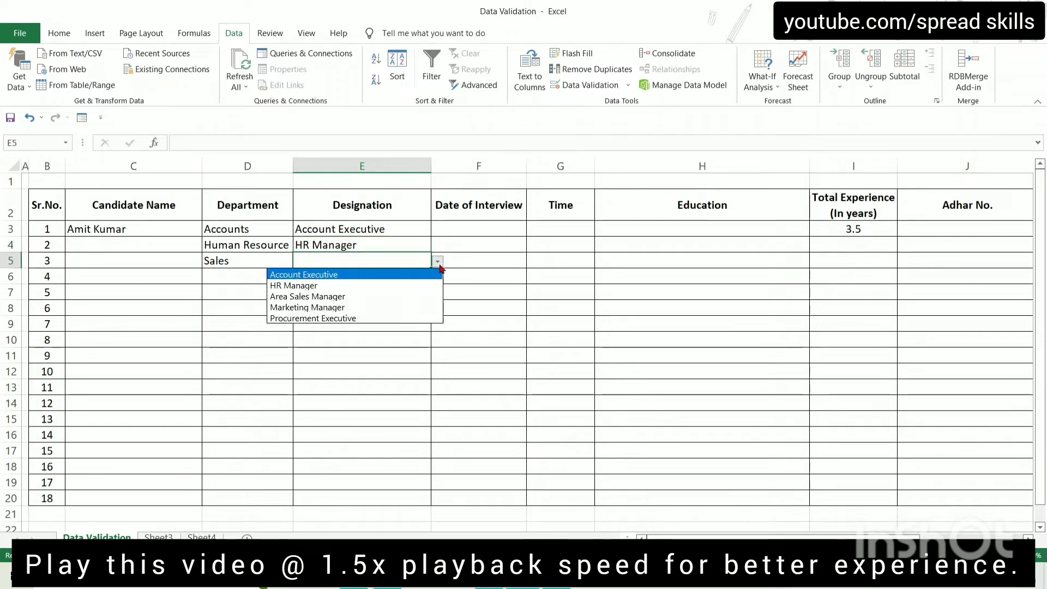
pyautogui.click(308, 296)
pyautogui.press('Return')
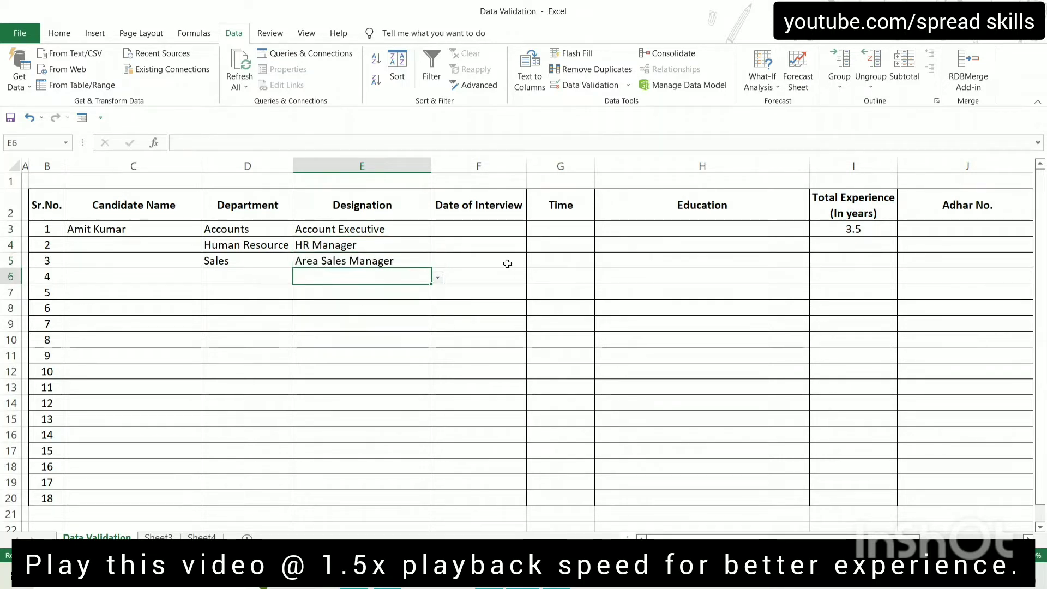
# Check the Education list on Sheet3, then select Education cells H3:H20 for validation
pyautogui.click(759, 232)
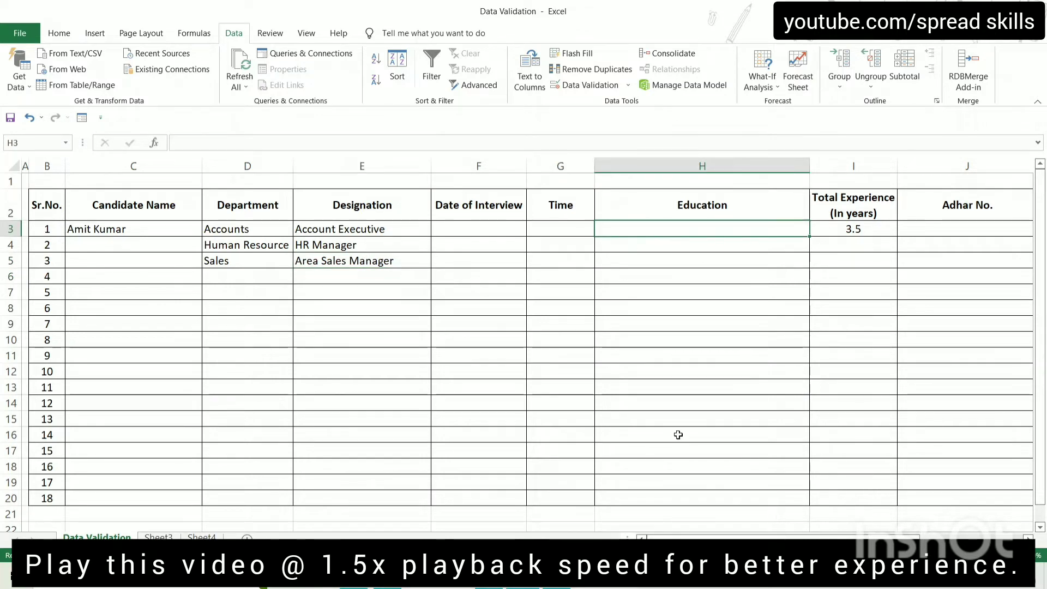
pyautogui.click(158, 540)
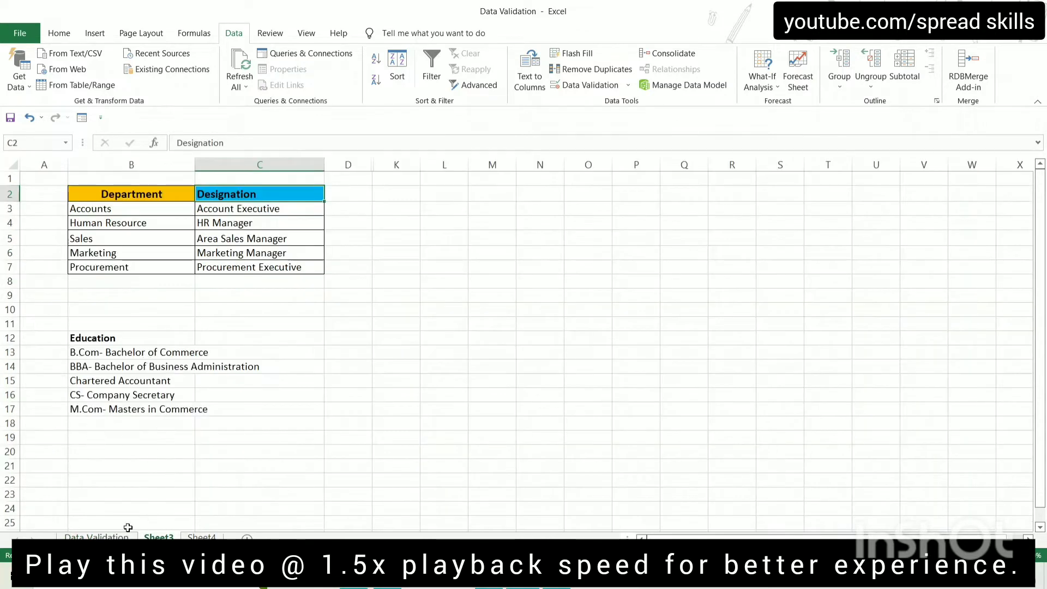
pyautogui.click(111, 538)
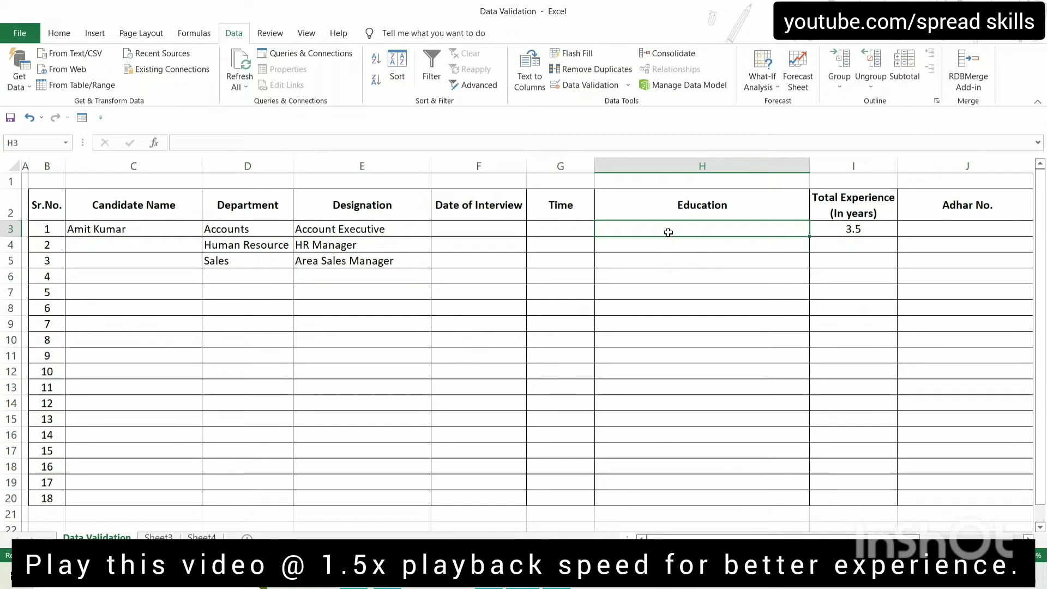
pyautogui.moveTo(669, 232); pyautogui.dragTo(661, 493)
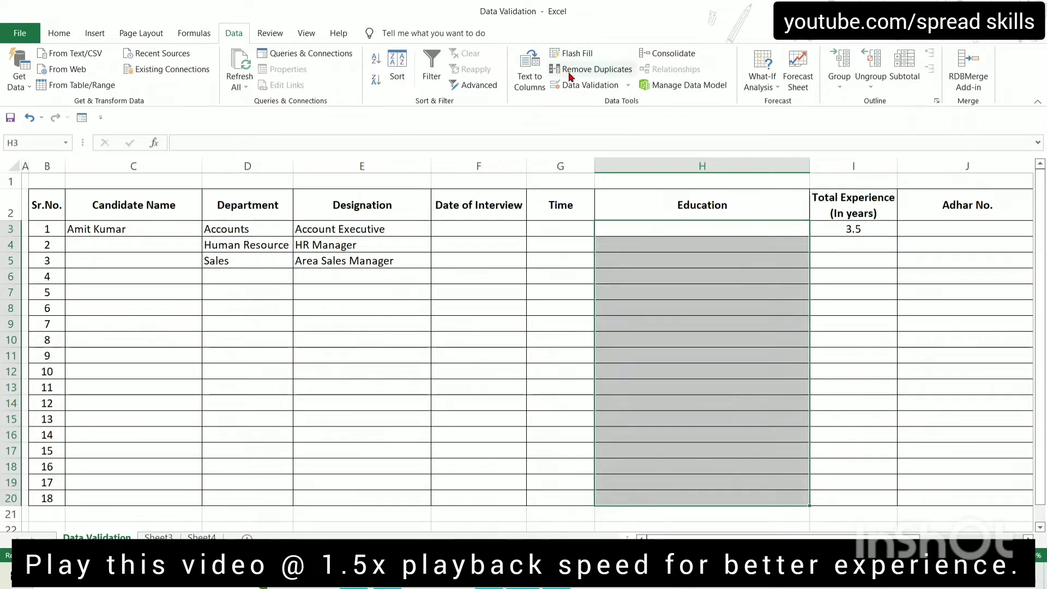
pyautogui.click(571, 86)
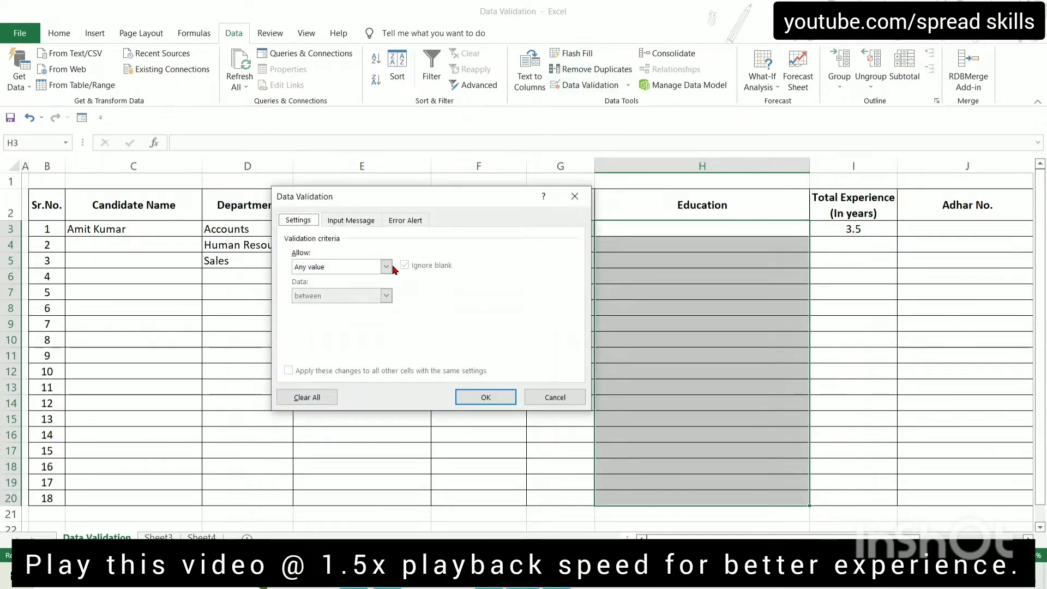
# Restrict Education cells to a List sourced from Sheet3!$B$13:$B$17
pyautogui.click(384, 267)
pyautogui.click(337, 308)
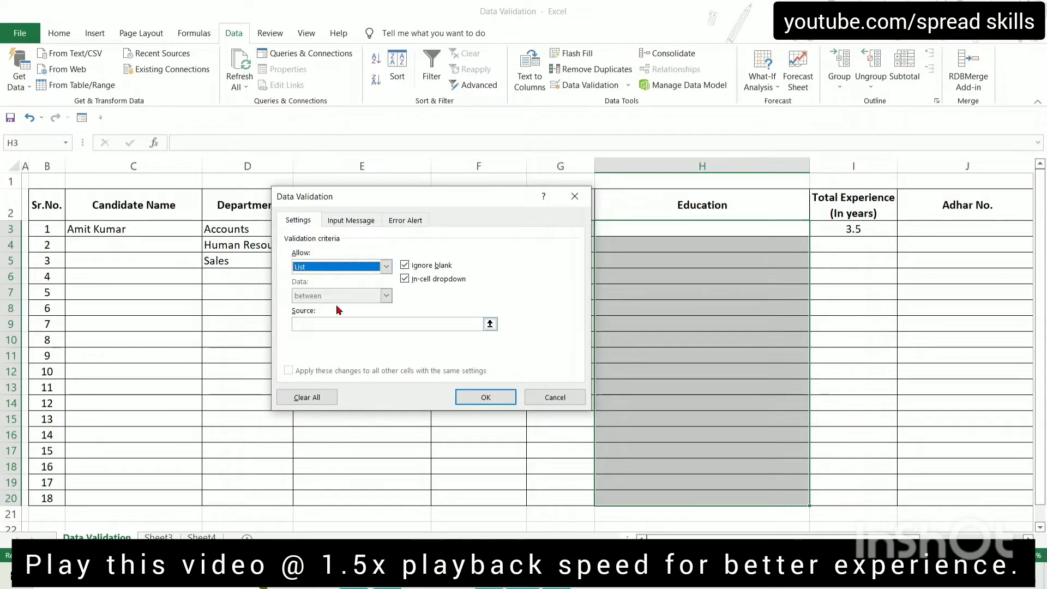
pyautogui.click(346, 324)
pyautogui.click(158, 537)
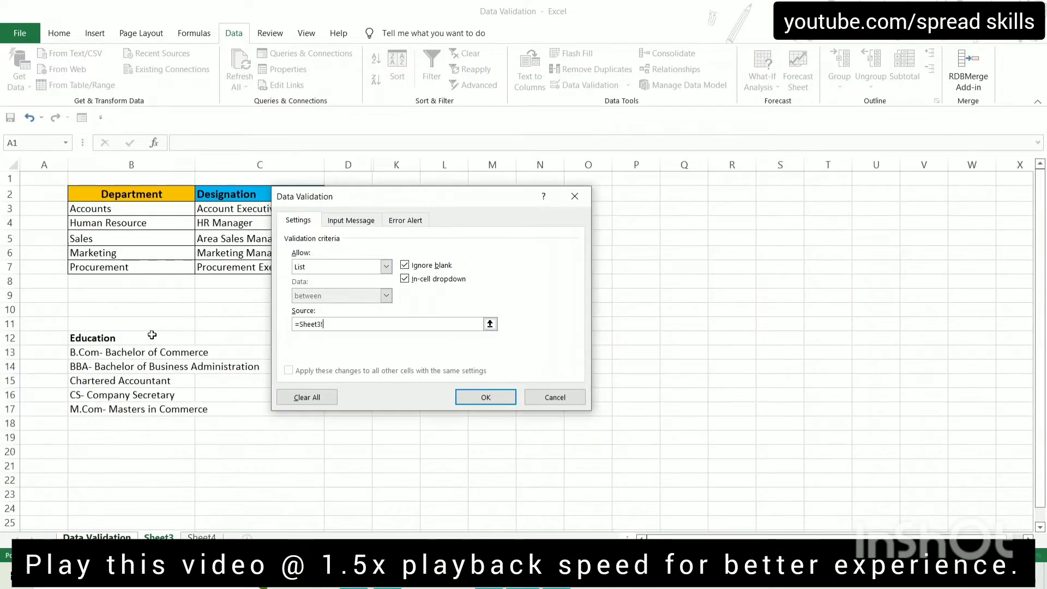
pyautogui.moveTo(113, 350); pyautogui.dragTo(186, 412)
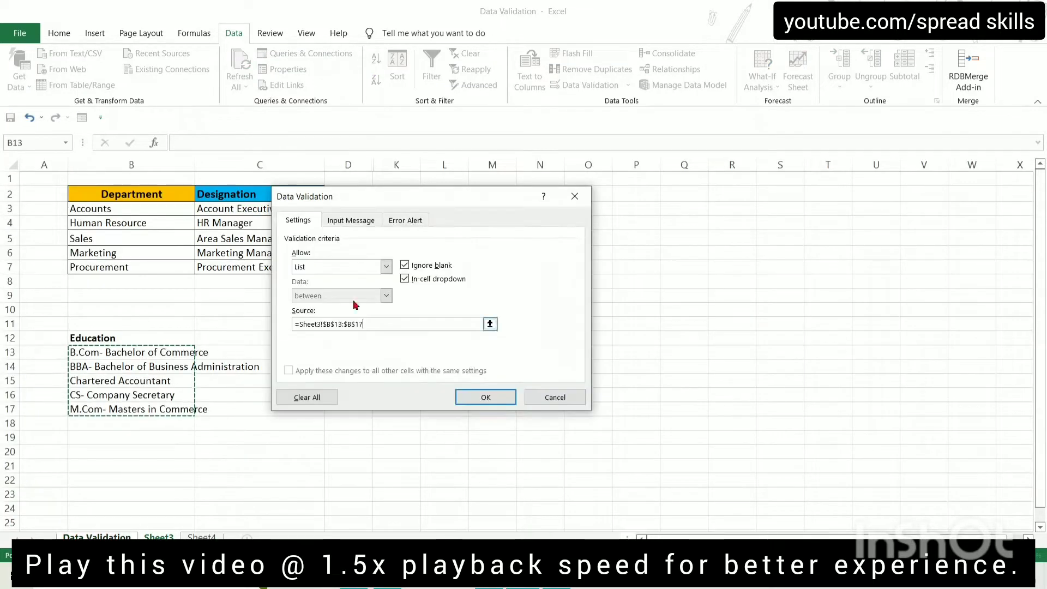
pyautogui.click(485, 397)
# Choose B.Com in H3 and BBA in H4 from the Education dropdown
pyautogui.click(668, 250)
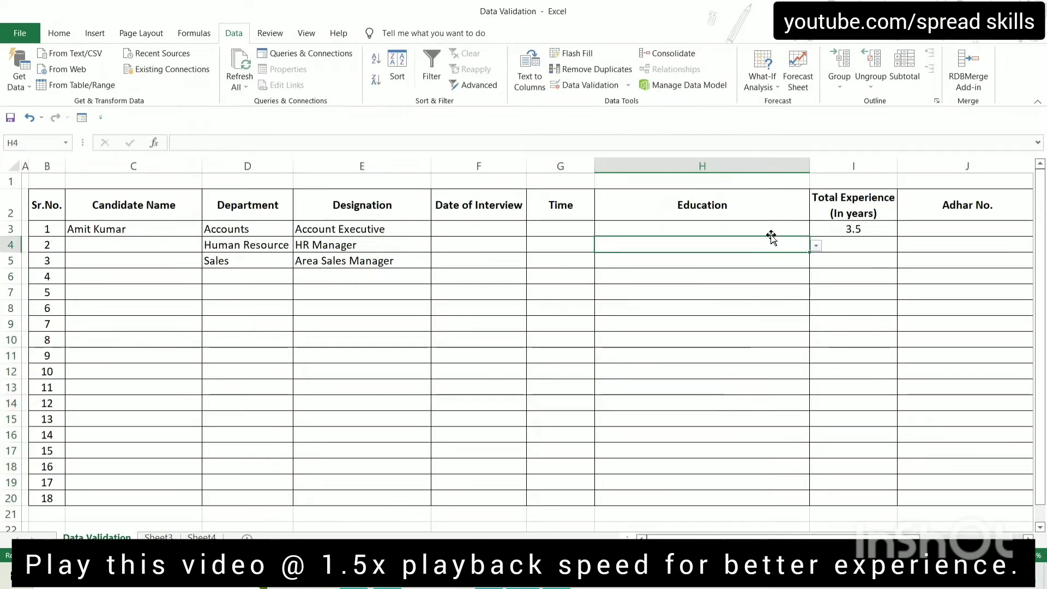
pyautogui.click(797, 225)
pyautogui.click(816, 229)
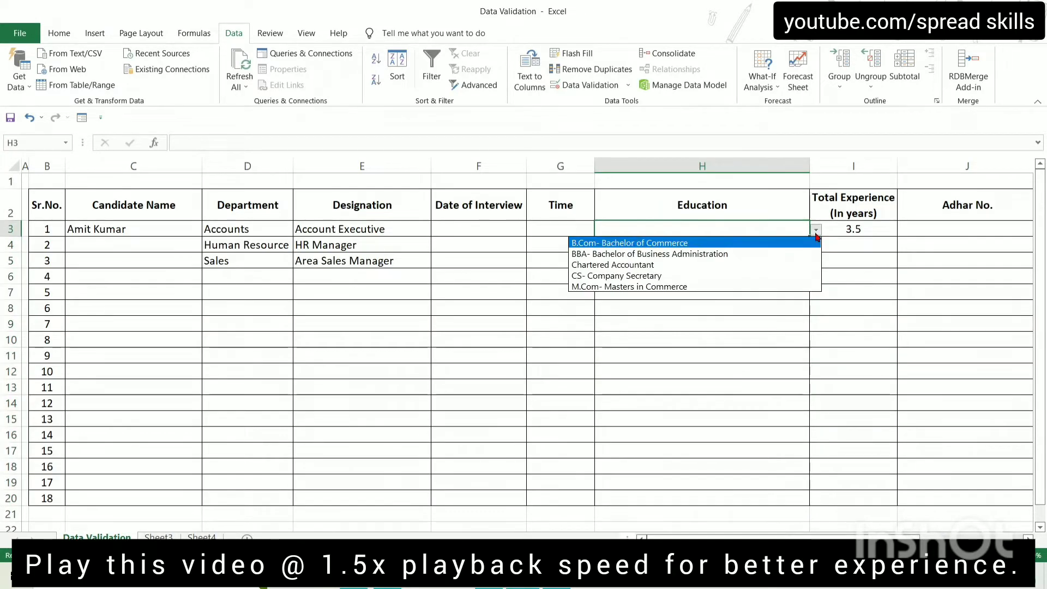
pyautogui.click(652, 244)
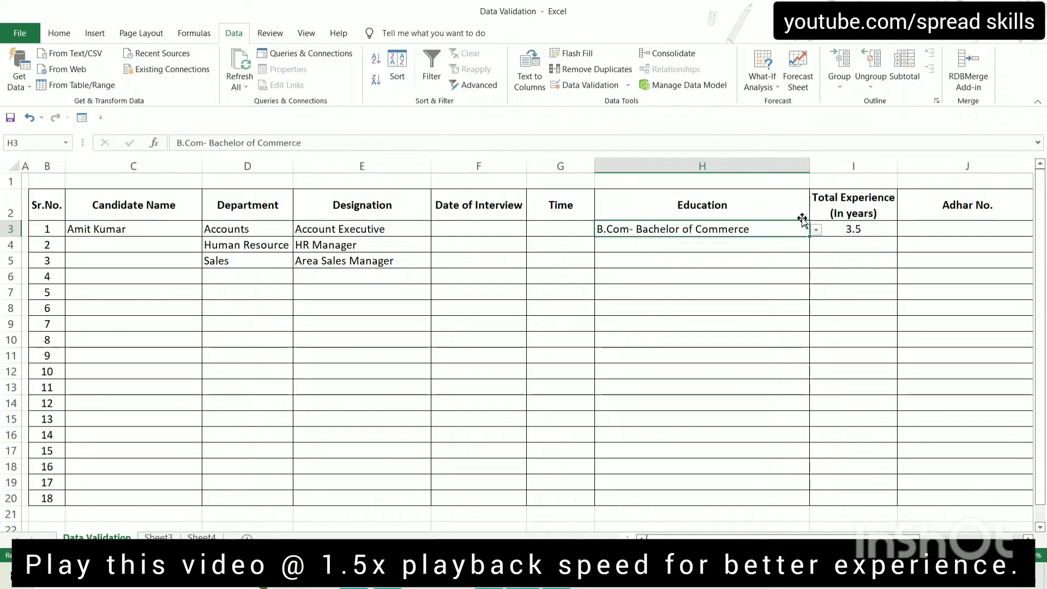
pyautogui.click(797, 243)
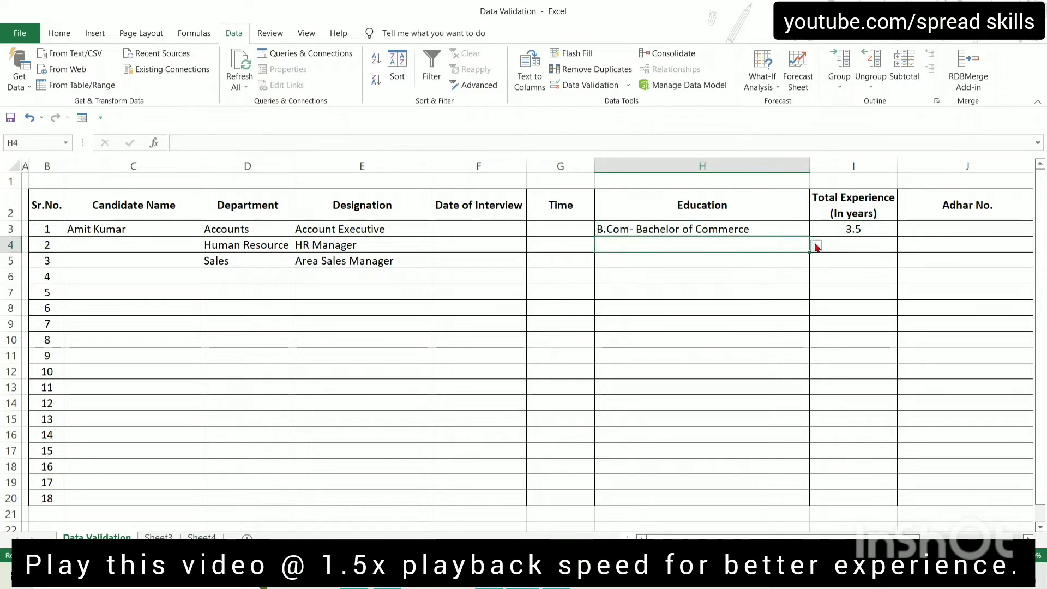
pyautogui.click(817, 247)
pyautogui.click(667, 270)
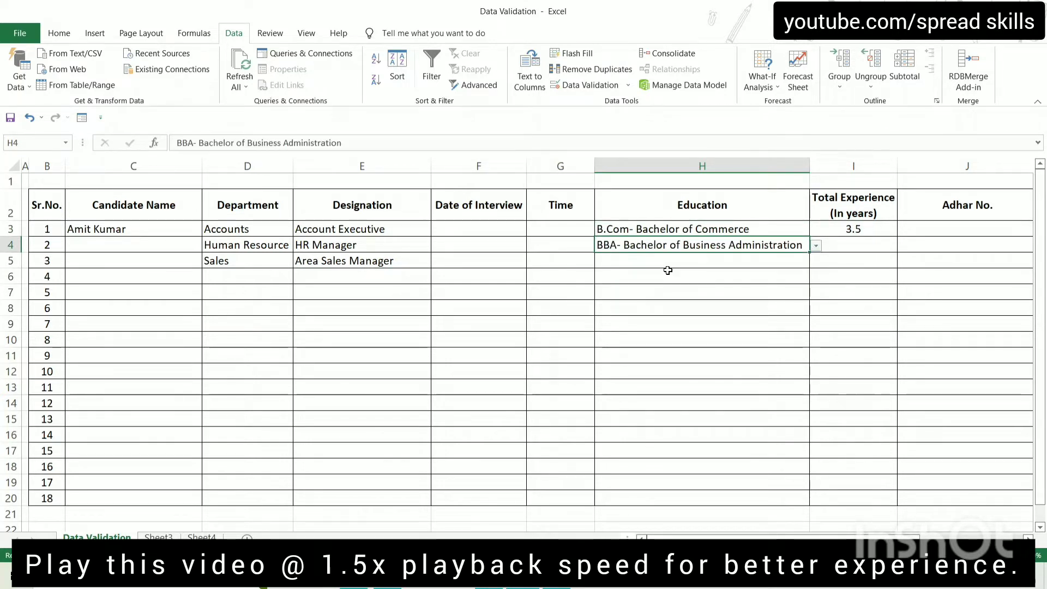
pyautogui.click(668, 270)
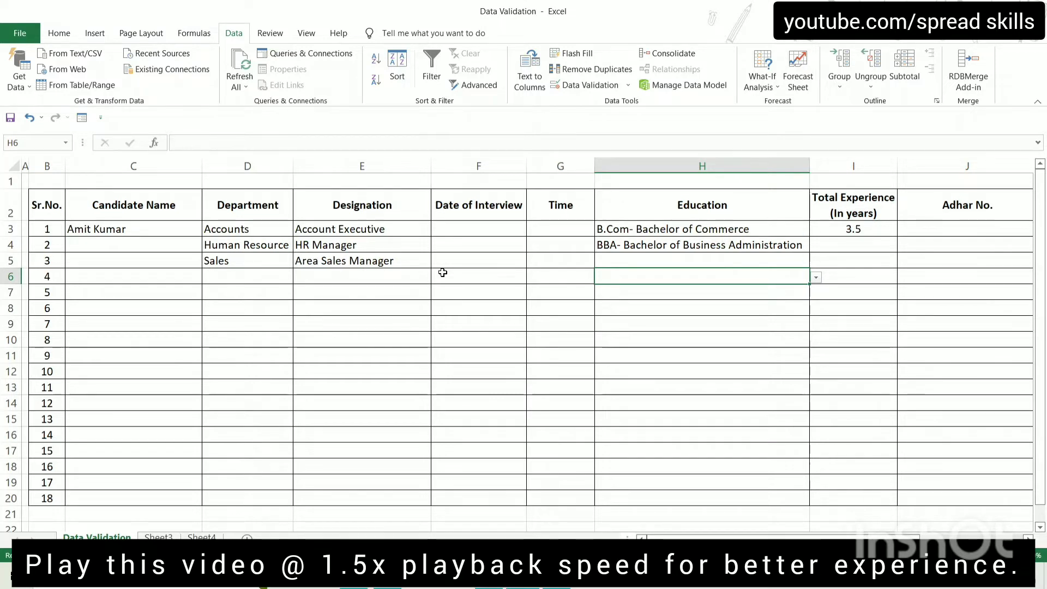
# Compare D3's department with the Accounts and Account Executive entries in Sheet3's lookup lists
pyautogui.click(240, 229)
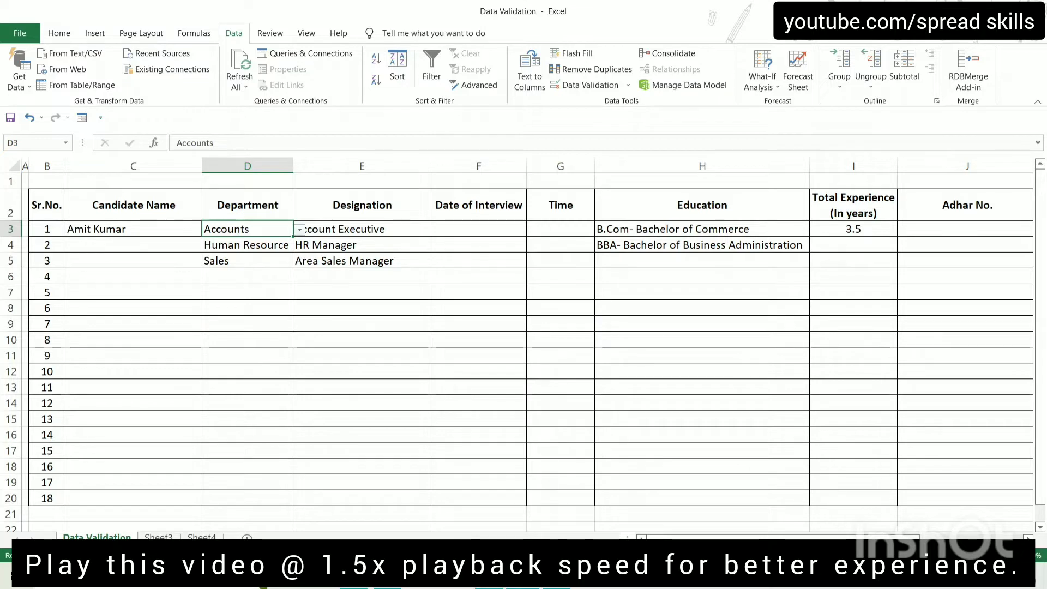
pyautogui.click(158, 538)
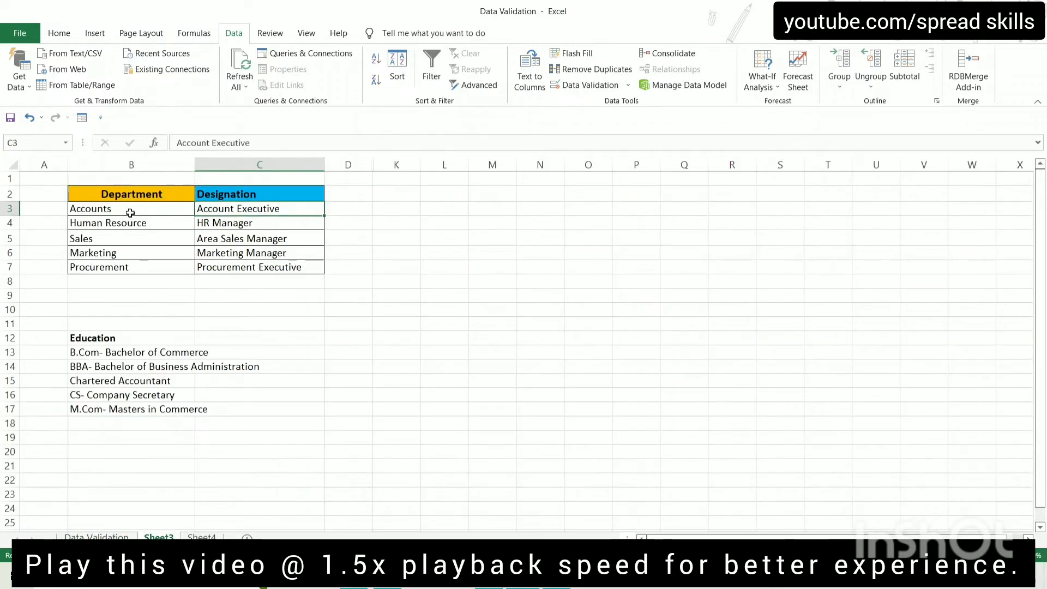
pyautogui.click(130, 213)
pyautogui.click(266, 207)
pyautogui.click(125, 213)
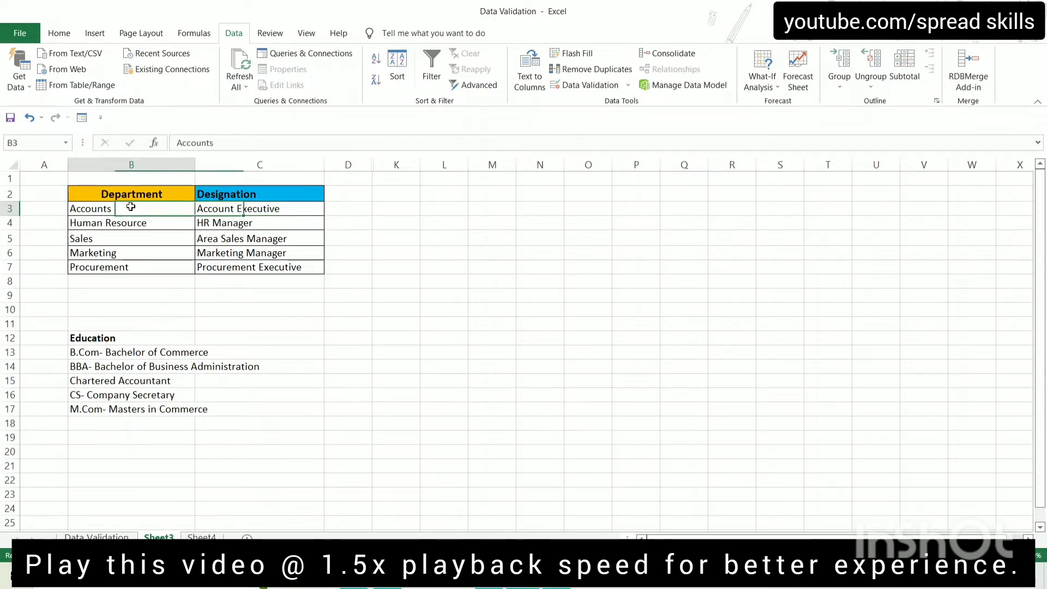
pyautogui.click(244, 212)
pyautogui.click(87, 213)
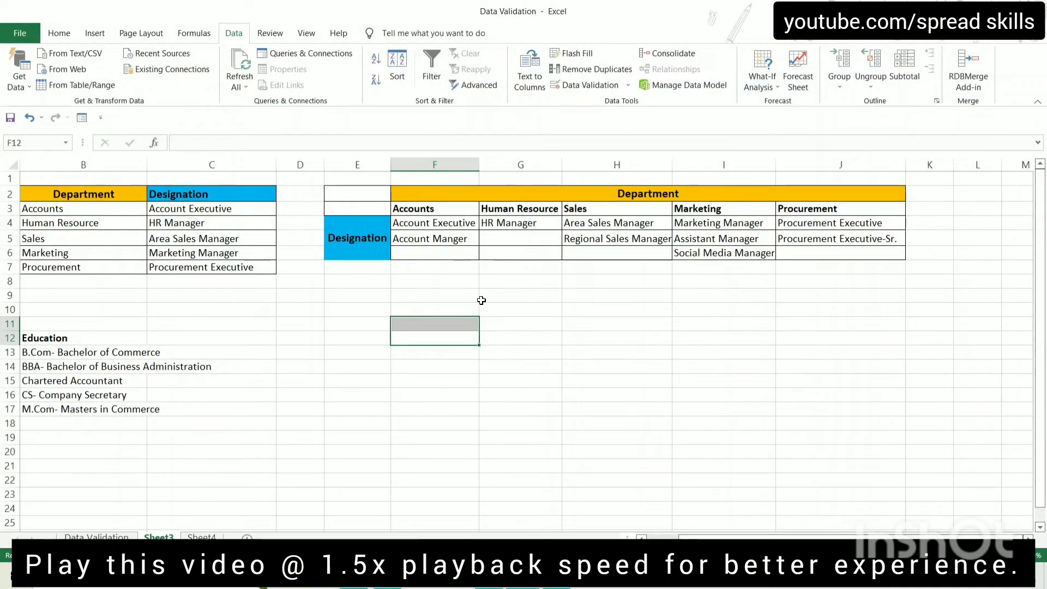
# Review the Accounts, Human Resource, Sales, Marketing and Procurement columns, then return to Data Validation
pyautogui.click(431, 212)
pyautogui.click(428, 224)
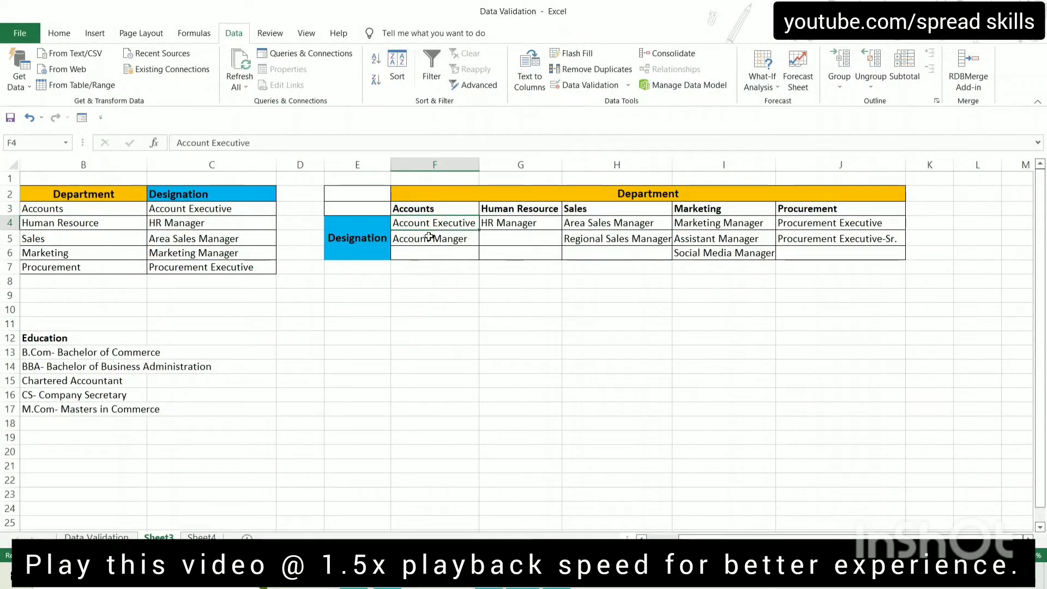
pyautogui.click(430, 238)
pyautogui.click(511, 197)
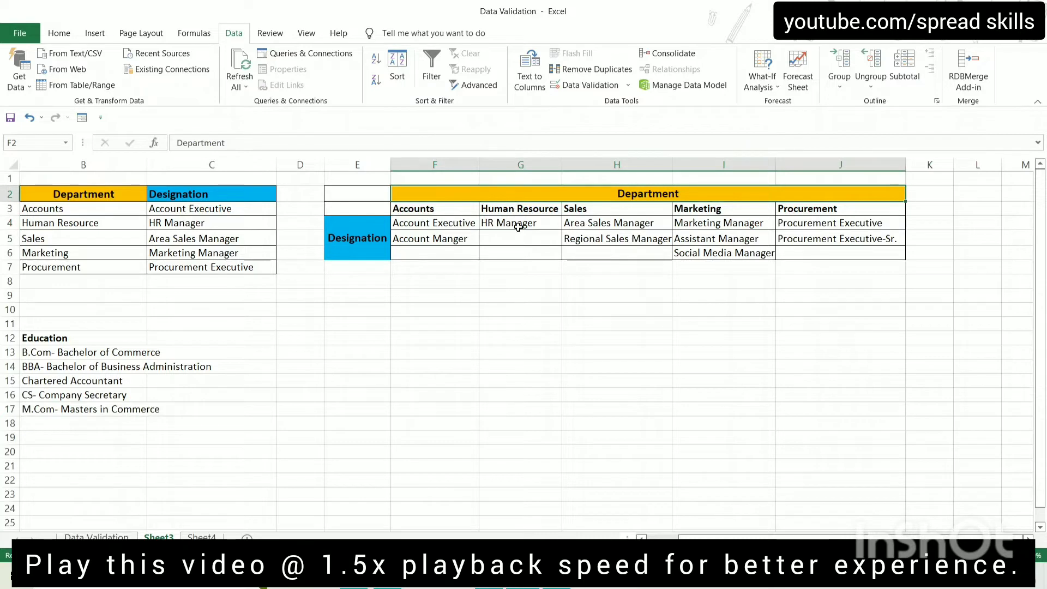
pyautogui.click(518, 227)
pyautogui.click(589, 210)
pyautogui.click(608, 226)
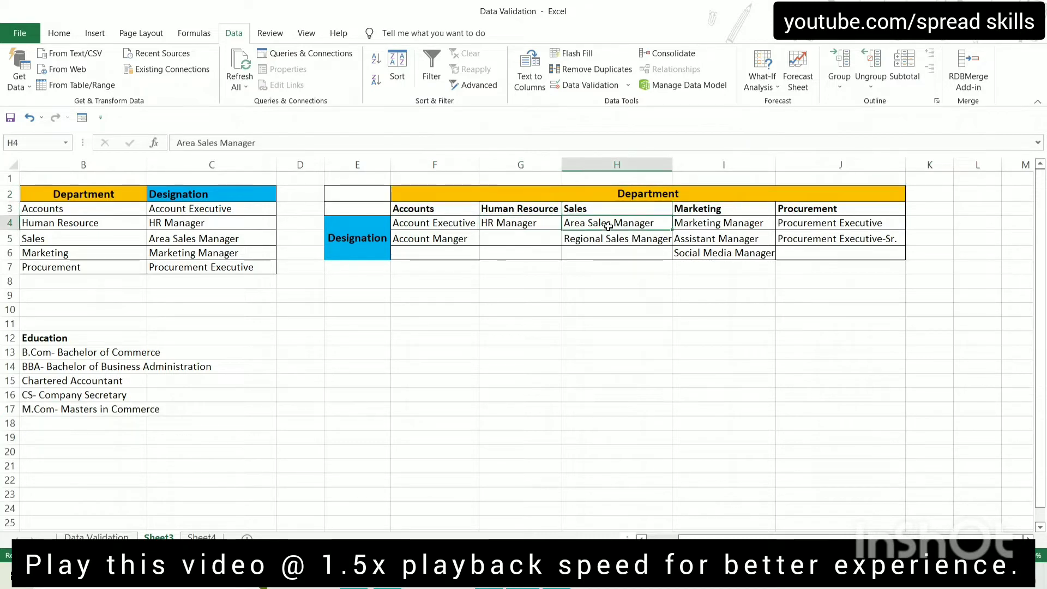
pyautogui.click(603, 241)
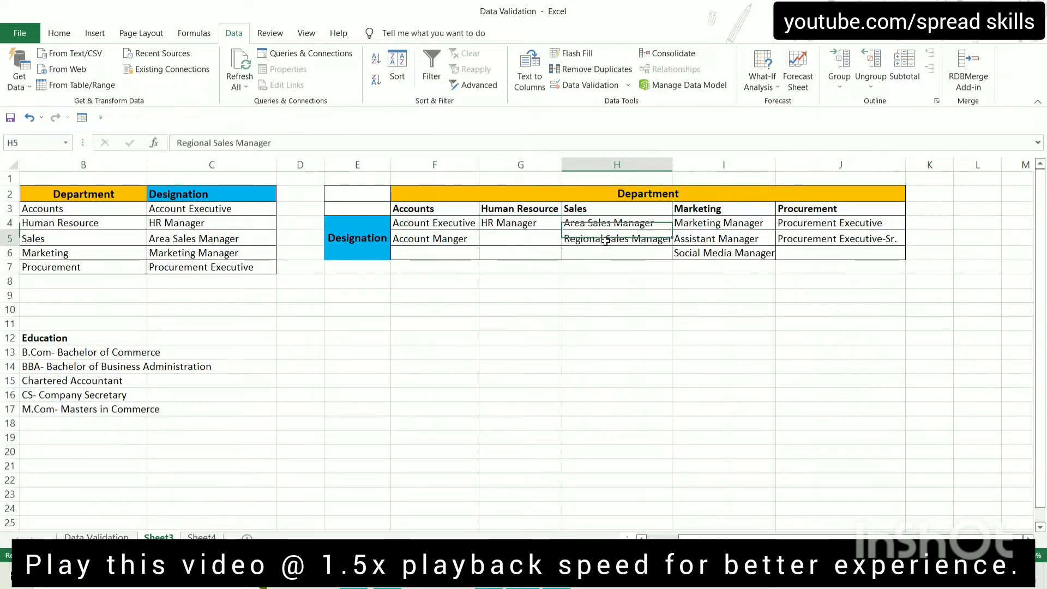
pyautogui.click(704, 209)
pyautogui.click(791, 211)
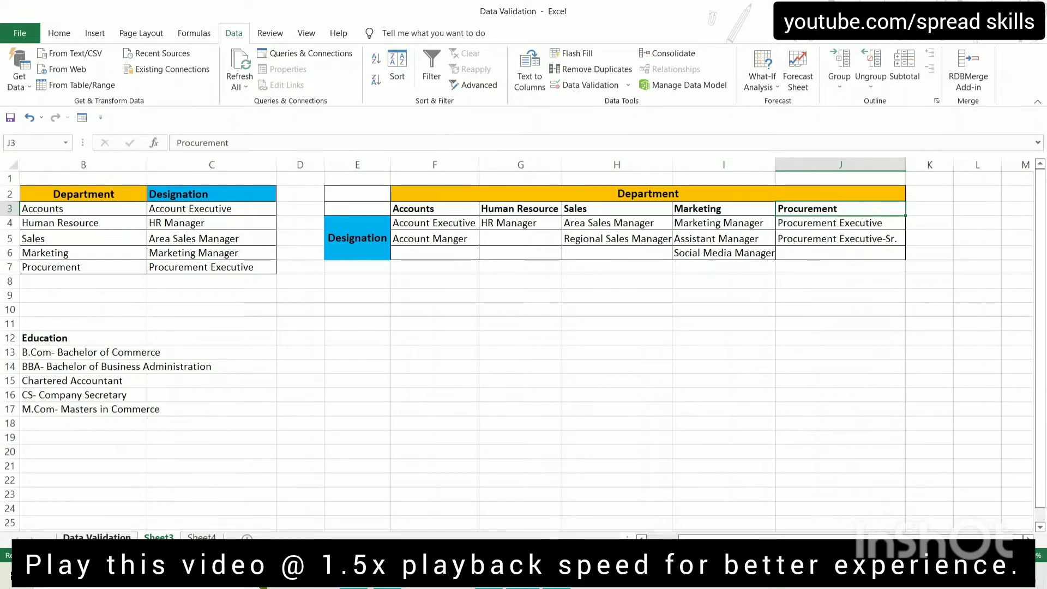
pyautogui.click(96, 537)
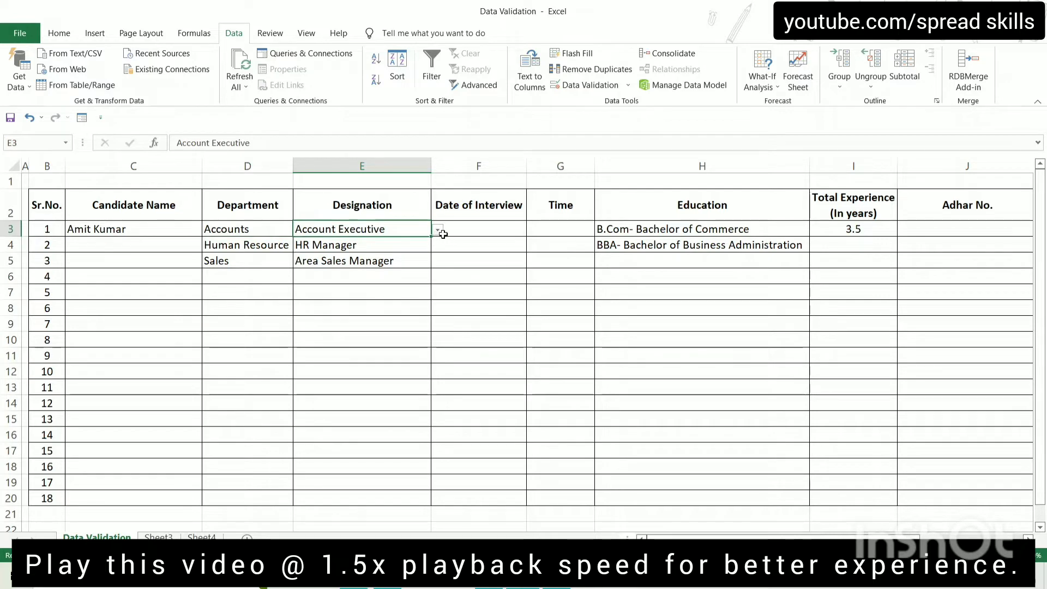
# Compare D3 with Sheet3 and inspect E3's Designation dropdown without changing it
pyautogui.click(226, 230)
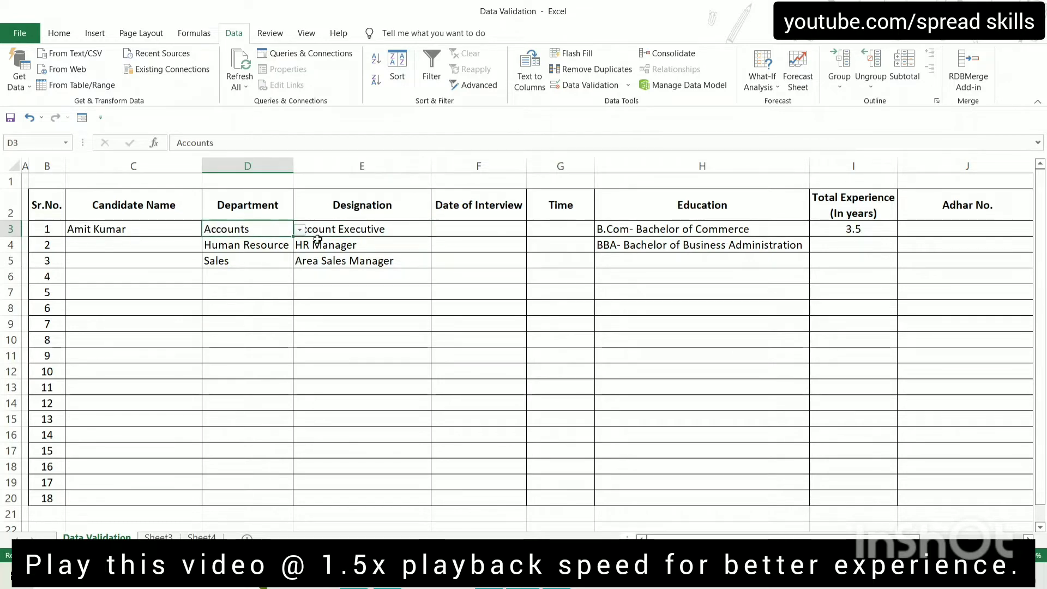
pyautogui.click(159, 538)
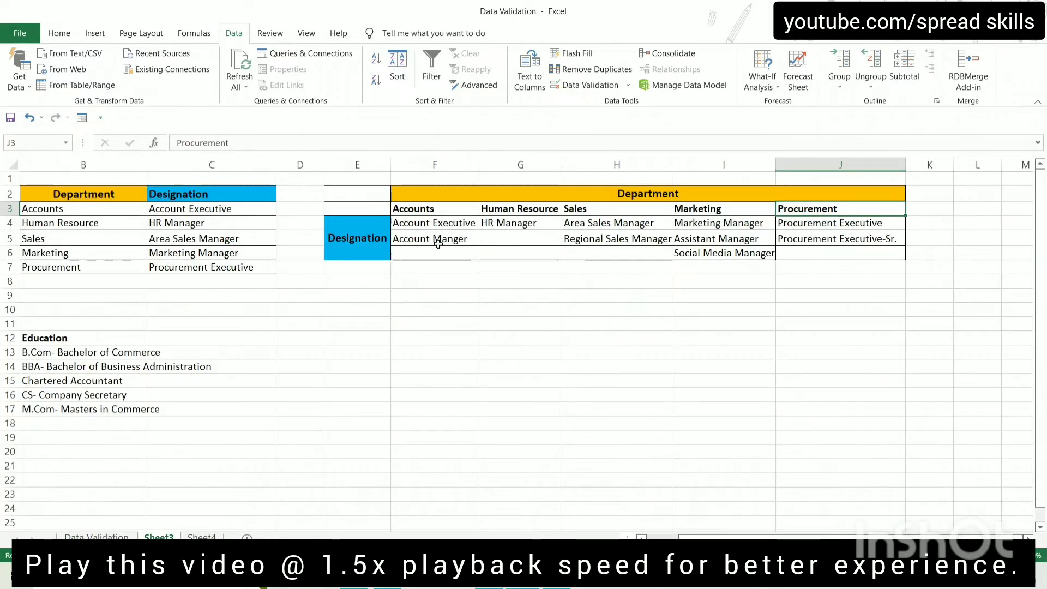
pyautogui.click(101, 535)
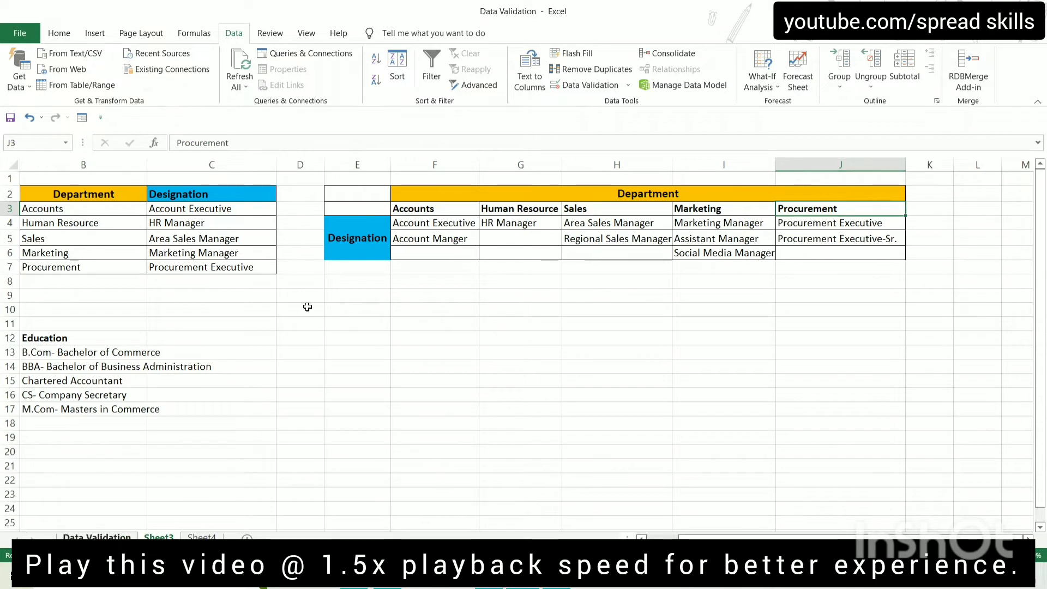
pyautogui.click(383, 231)
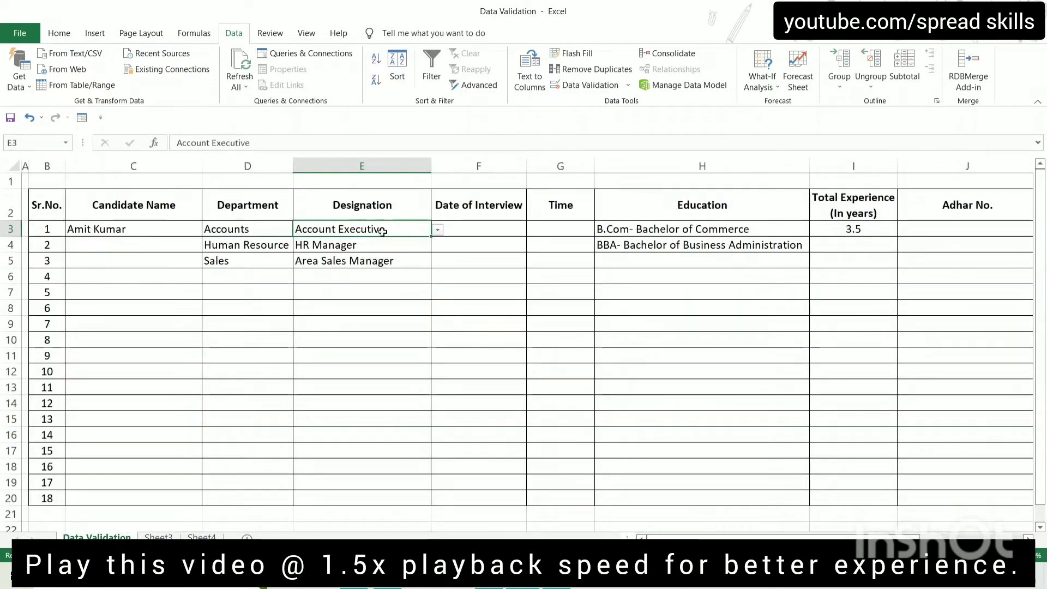
pyautogui.click(438, 230)
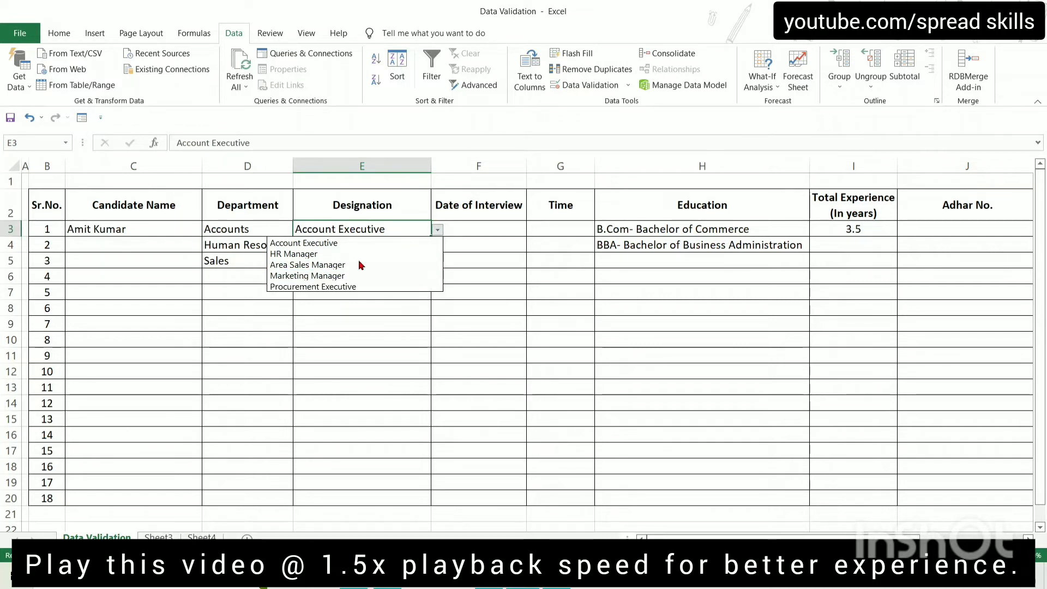
pyautogui.click(364, 244)
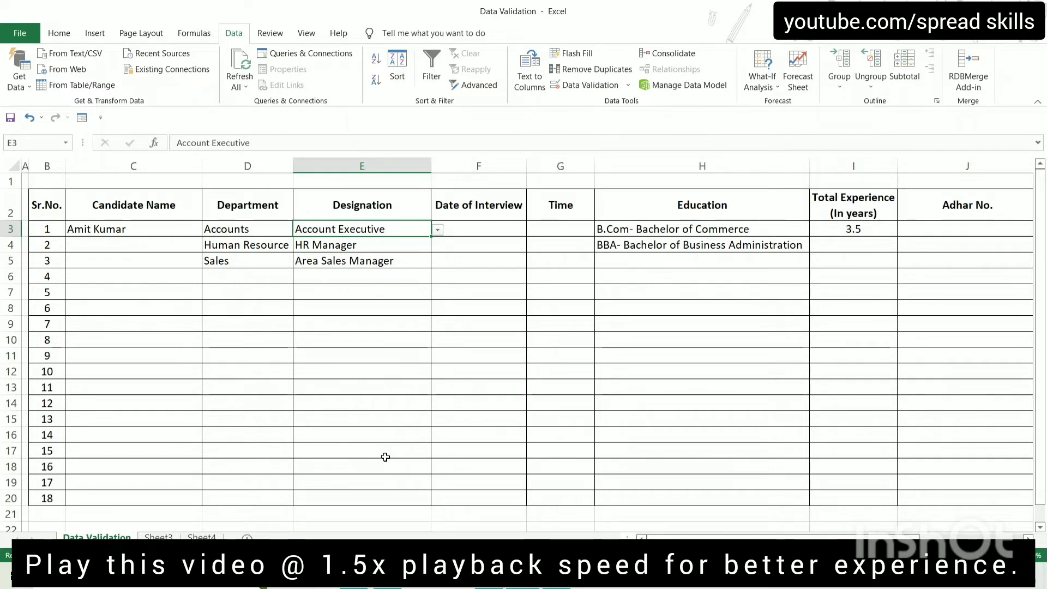
# Clear the Department and Designation entries in D3:E5
pyautogui.press('Left')
pyautogui.hotkey('shift', 'Right')
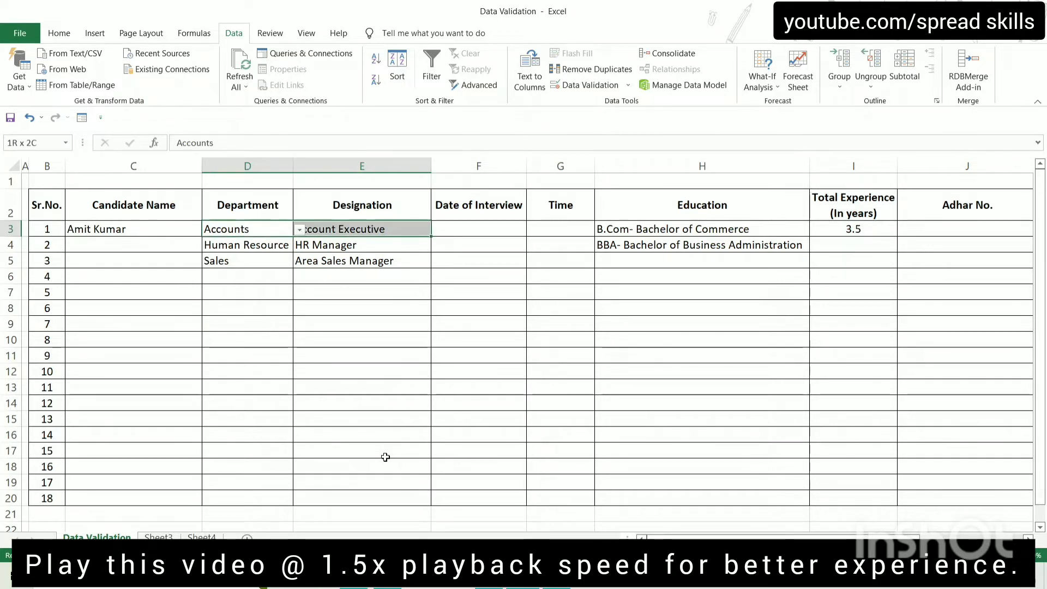
pyautogui.hotkey('shift', 'Down')
pyautogui.hotkey('shift', 'Down')
pyautogui.press('Delete')
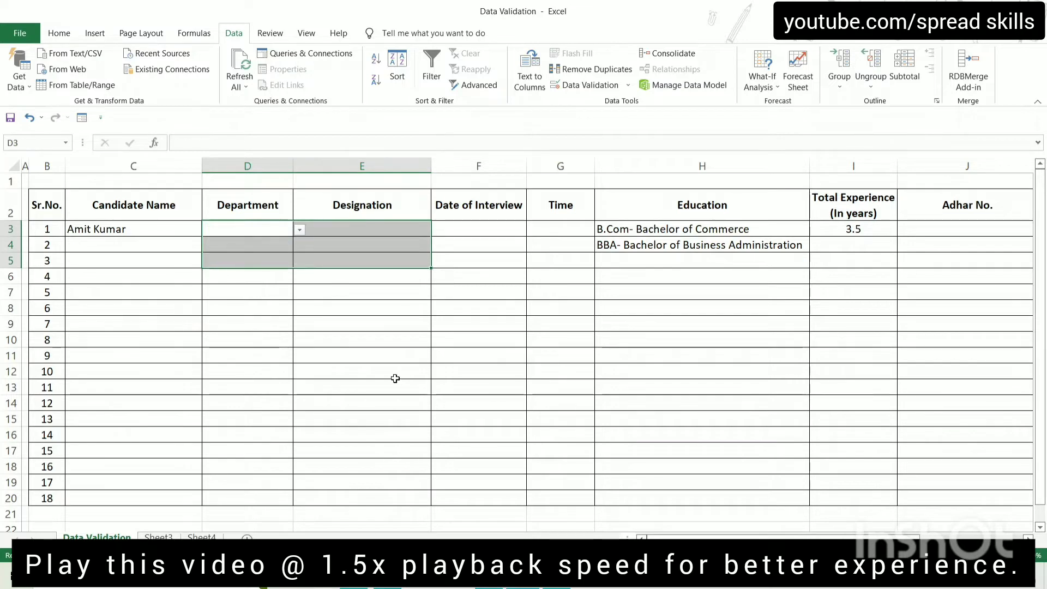
pyautogui.click(246, 260)
pyautogui.click(259, 229)
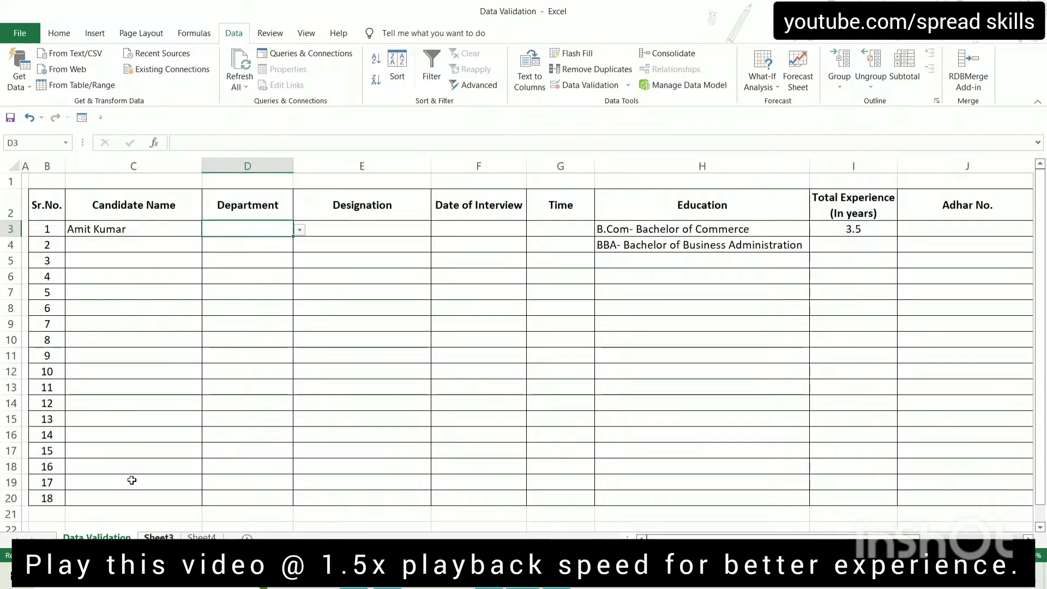
# Select the department headings and designations in F3:J6 on Sheet3
pyautogui.click(158, 537)
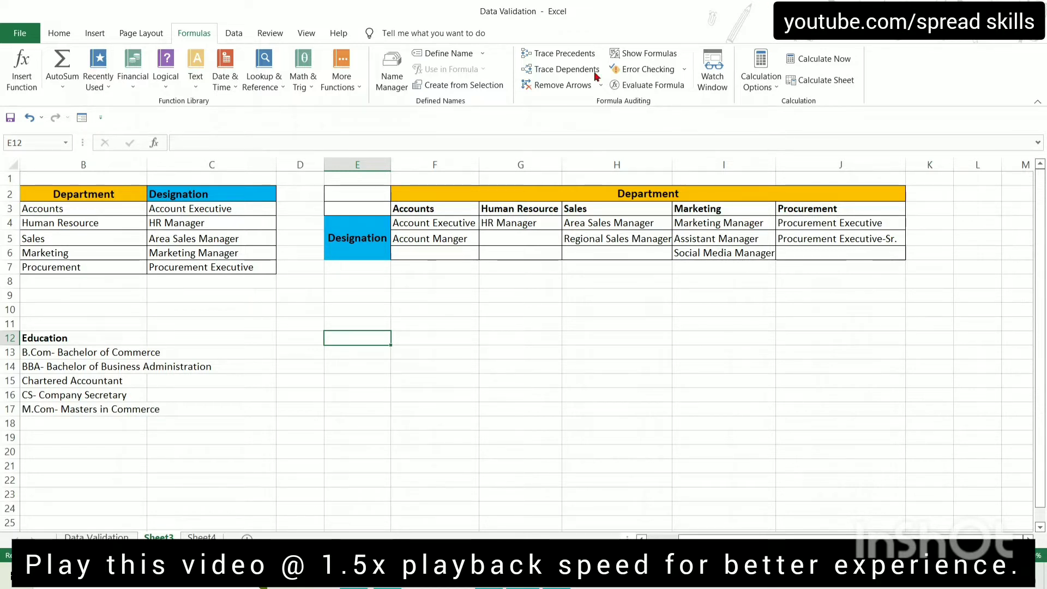
pyautogui.moveTo(417, 211); pyautogui.dragTo(834, 250)
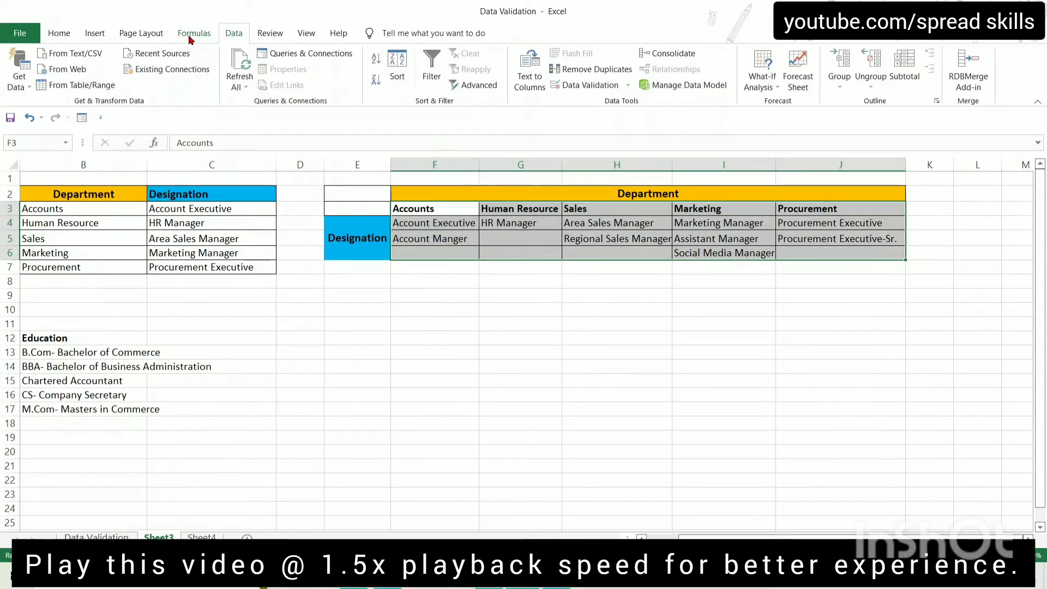
pyautogui.click(192, 35)
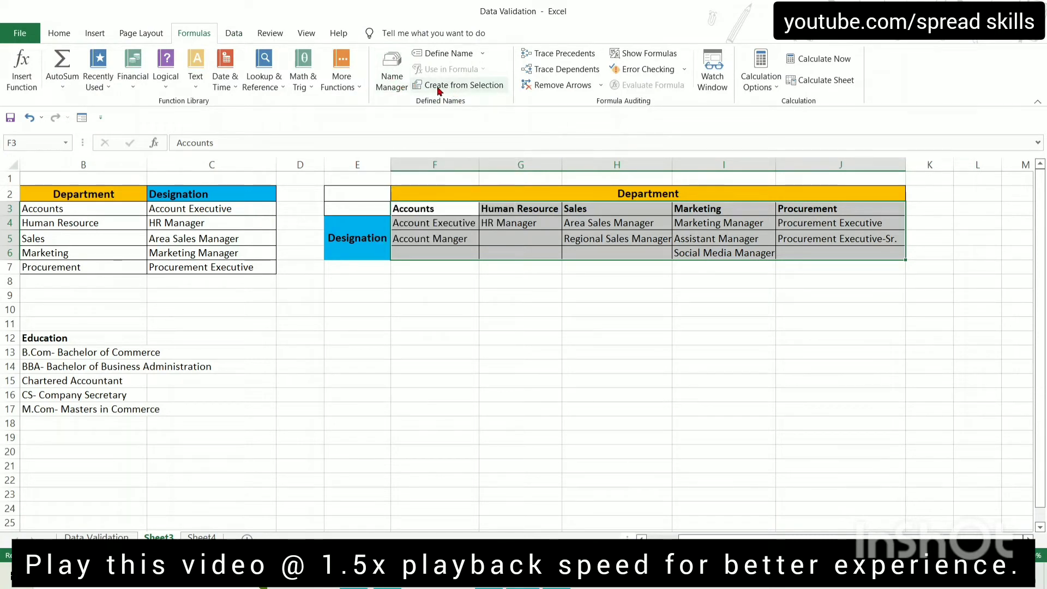
# Create named ranges from F3:J6 using the top-row department headings only
pyautogui.click(463, 86)
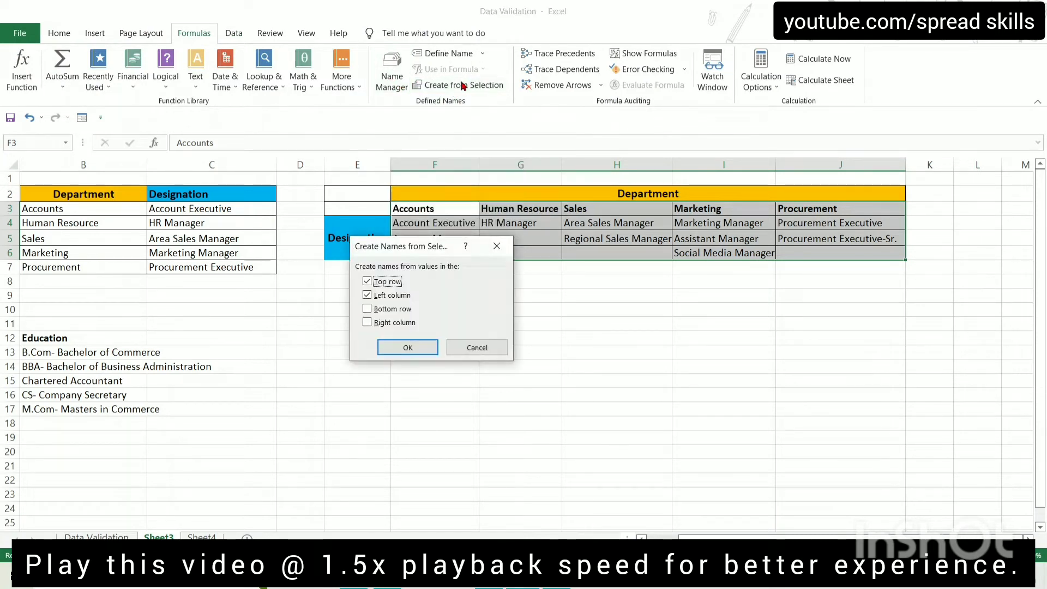
pyautogui.click(396, 295)
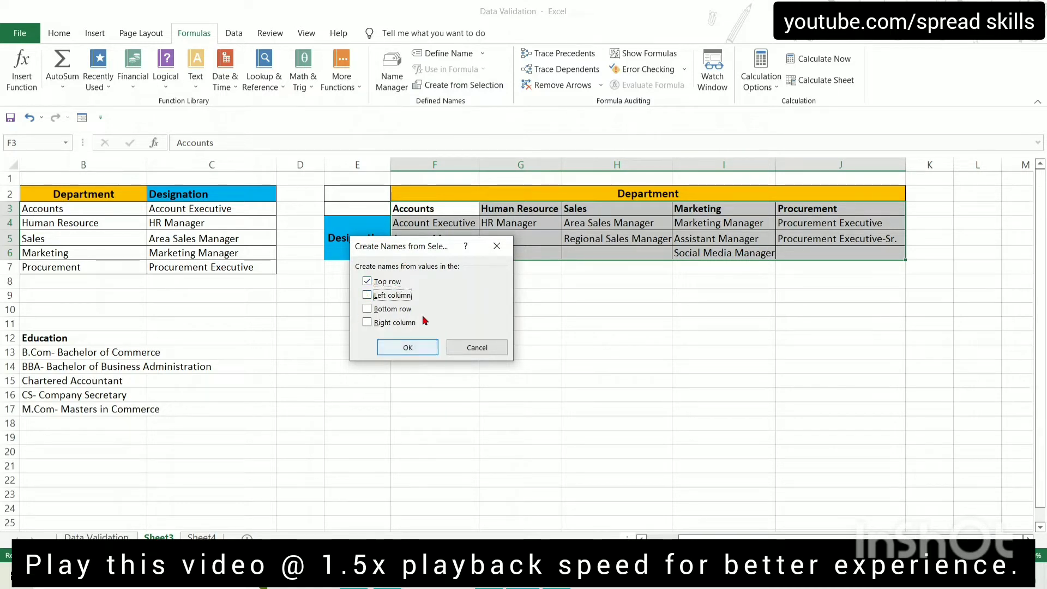
pyautogui.click(418, 349)
pyautogui.click(434, 280)
pyautogui.click(435, 224)
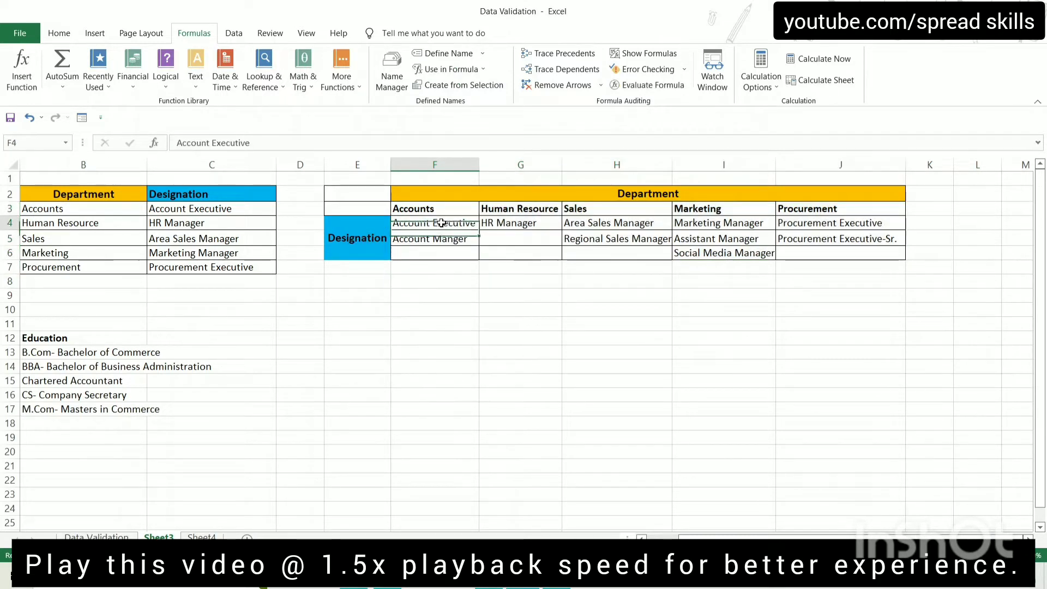
# Check the Human_Resource and Marketing ranges in Name Manager, then close it
pyautogui.click(392, 71)
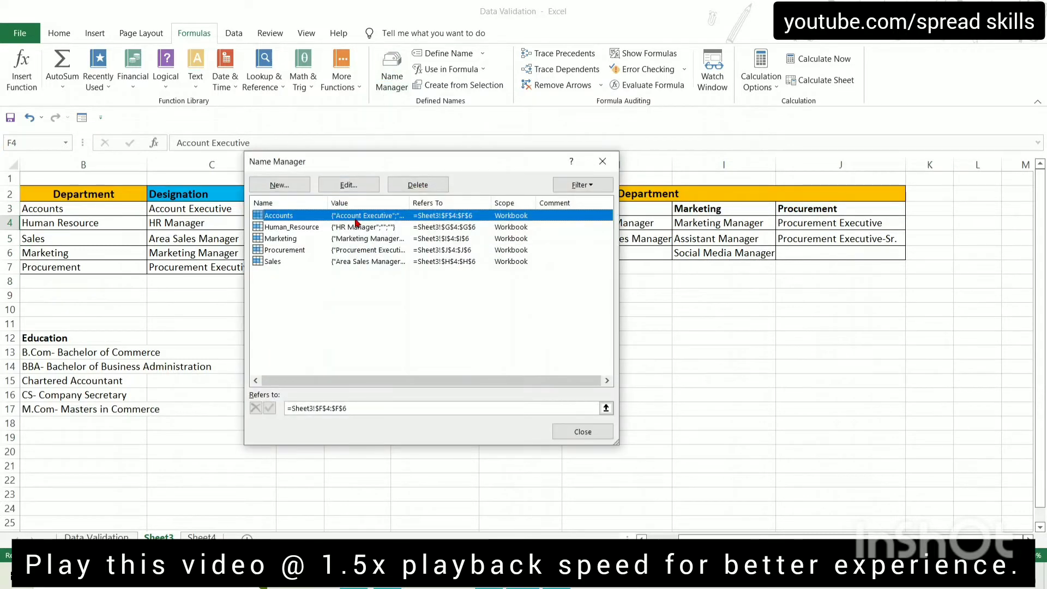
pyautogui.click(443, 228)
pyautogui.click(323, 242)
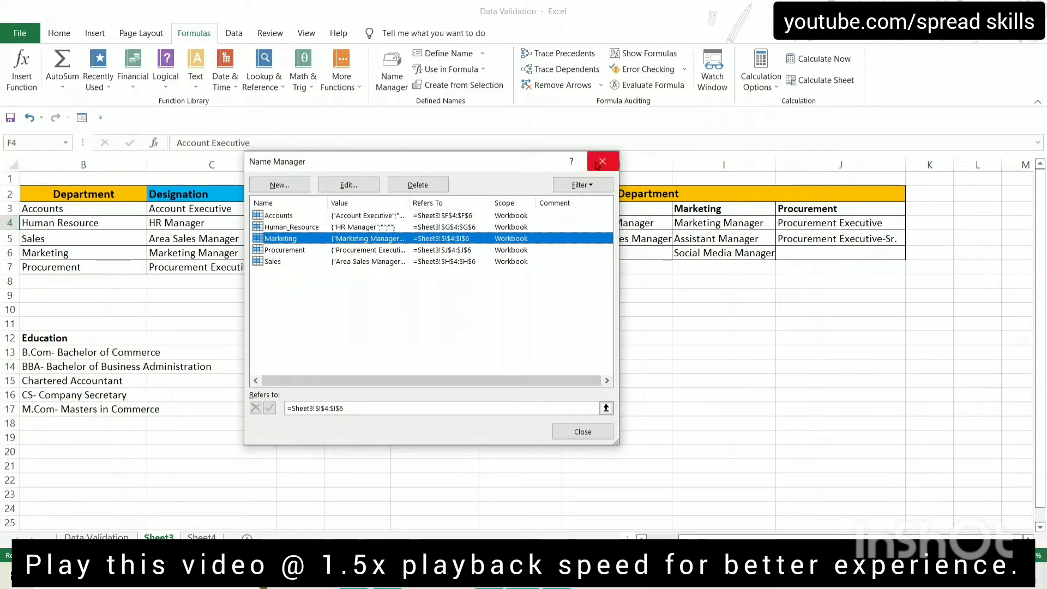
pyautogui.click(603, 161)
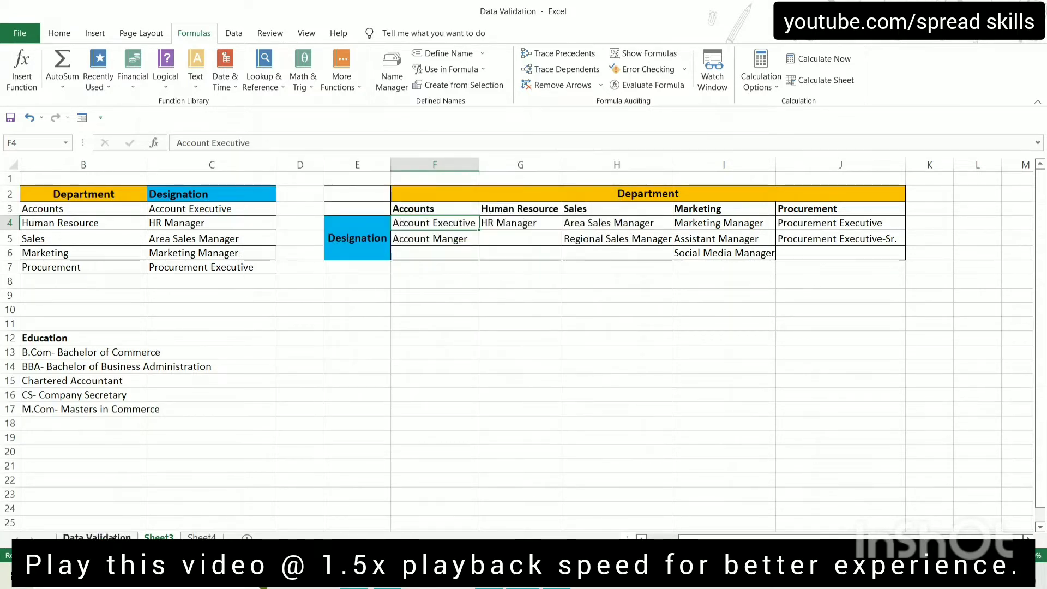
# Set the list validation source for Department cells D3:D20 to Sheet3!$F$3:$J$3
pyautogui.click(97, 536)
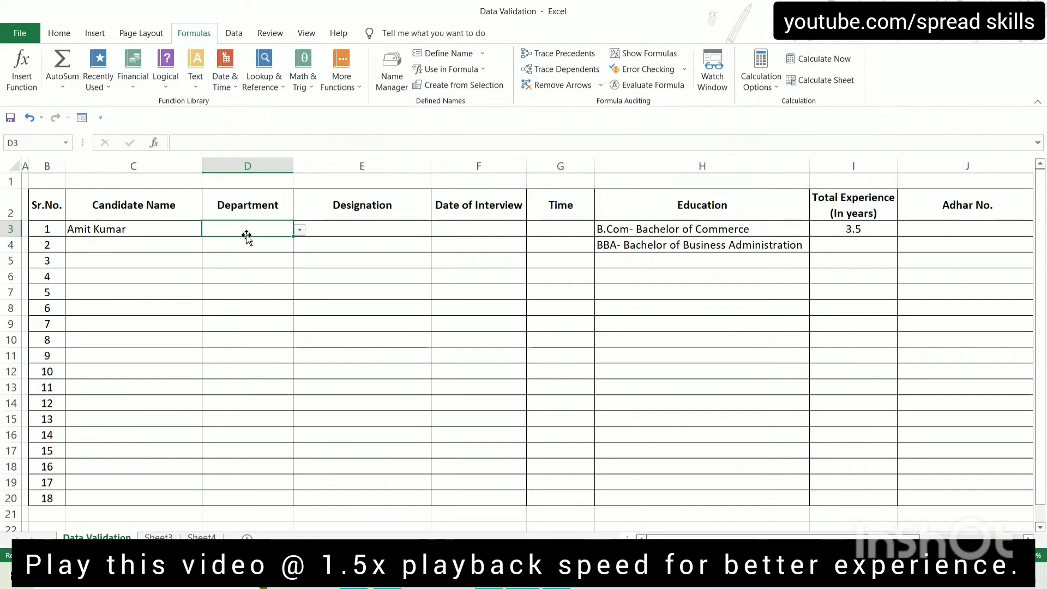
pyautogui.moveTo(246, 236)
pyautogui.mouseDown()
pyautogui.moveTo(276, 461)
pyautogui.moveTo(268, 495)
pyautogui.mouseUp()
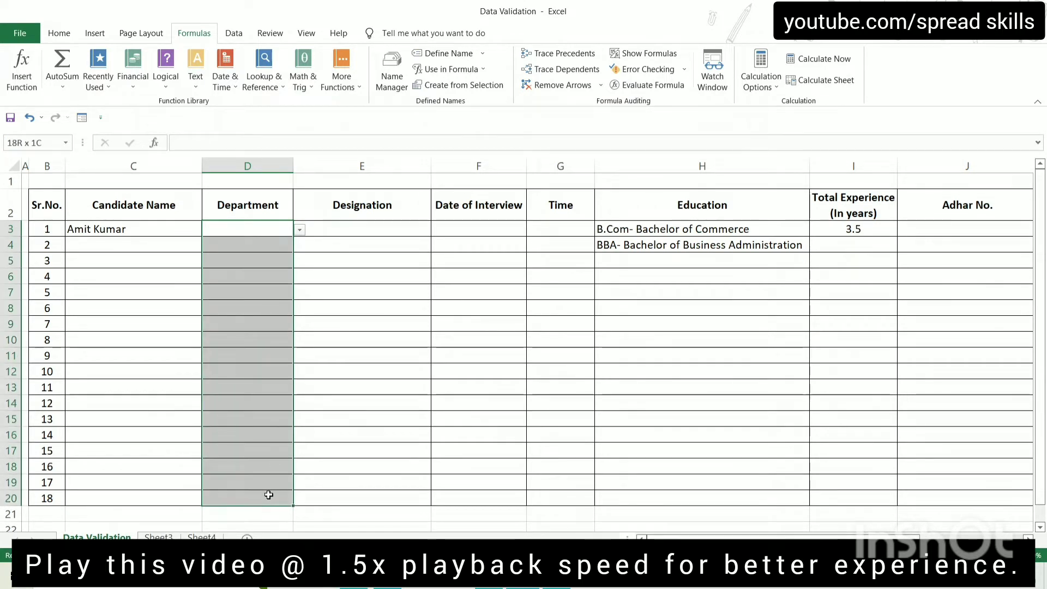
pyautogui.click(241, 33)
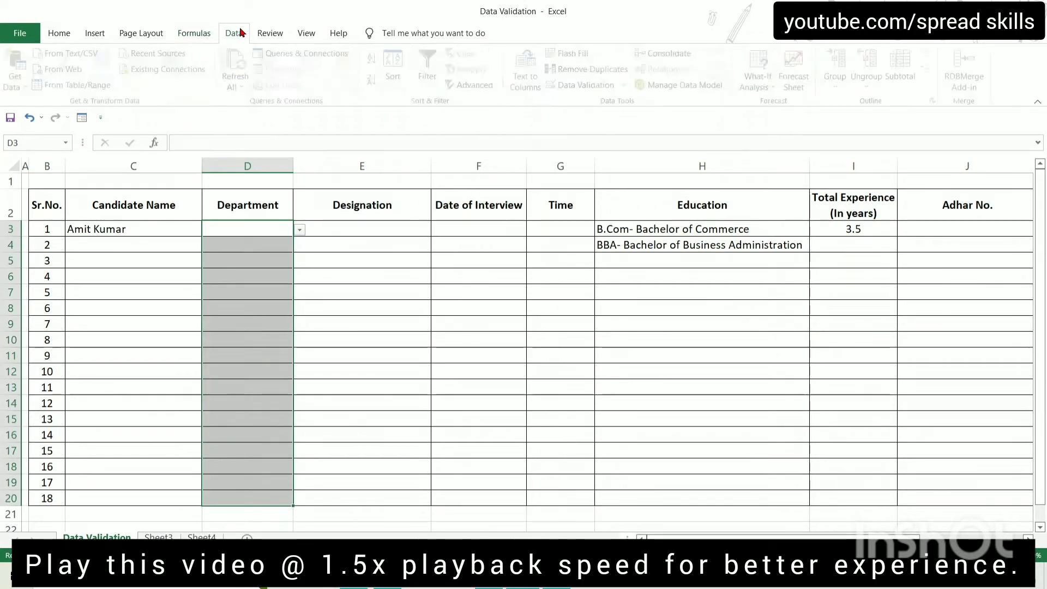
pyautogui.click(572, 85)
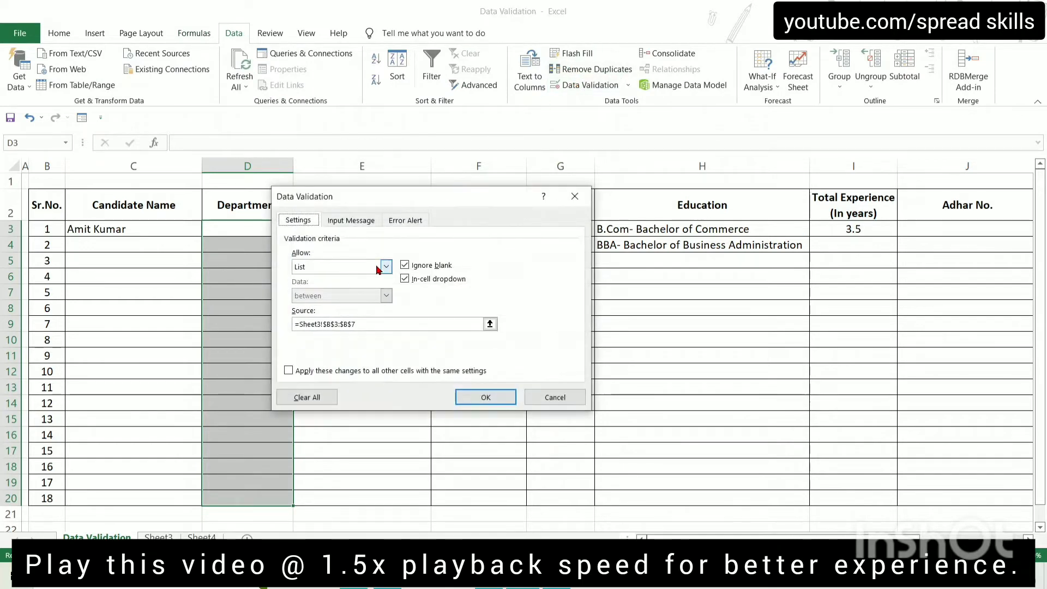
pyautogui.click(387, 324)
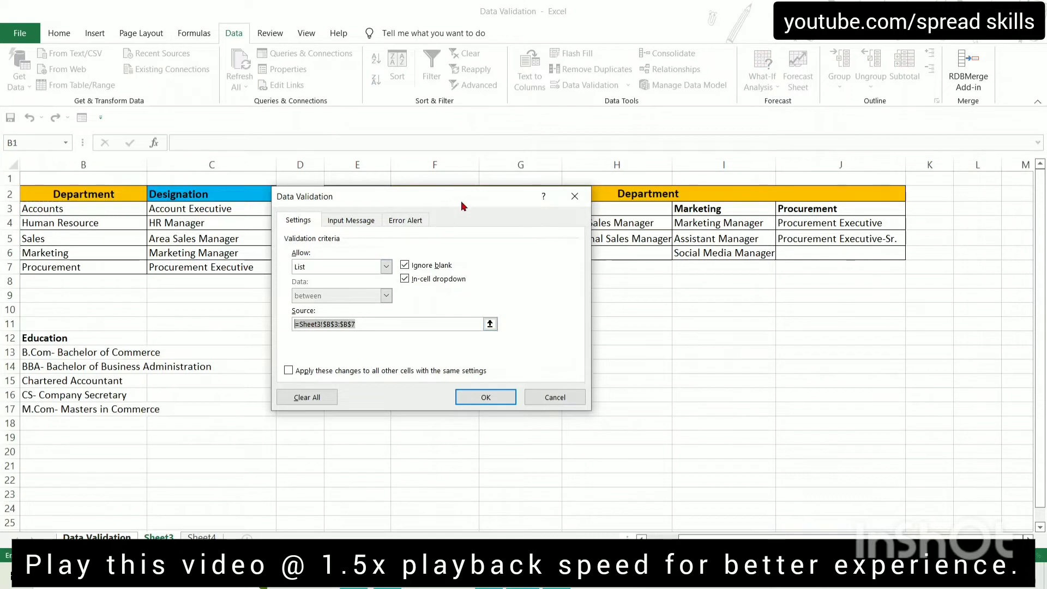
pyautogui.moveTo(479, 197); pyautogui.dragTo(437, 280)
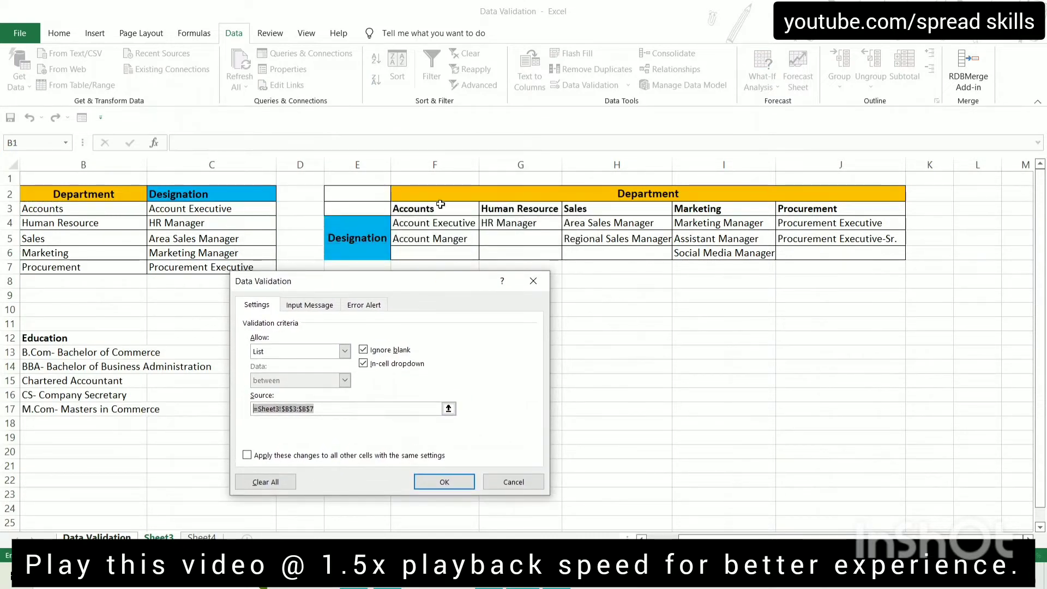
pyautogui.moveTo(417, 208); pyautogui.dragTo(811, 210)
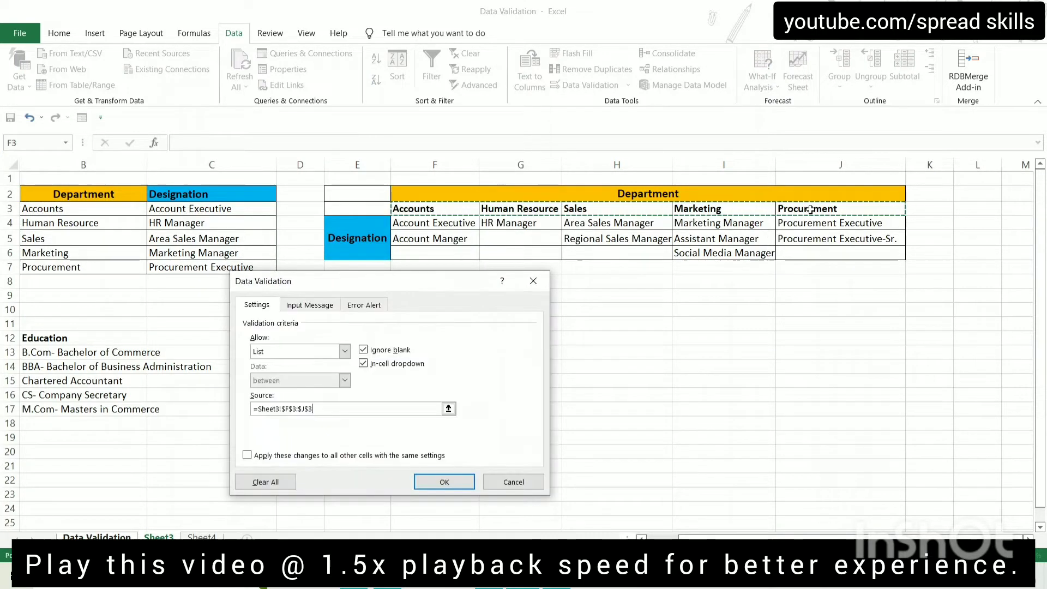
pyautogui.click(438, 482)
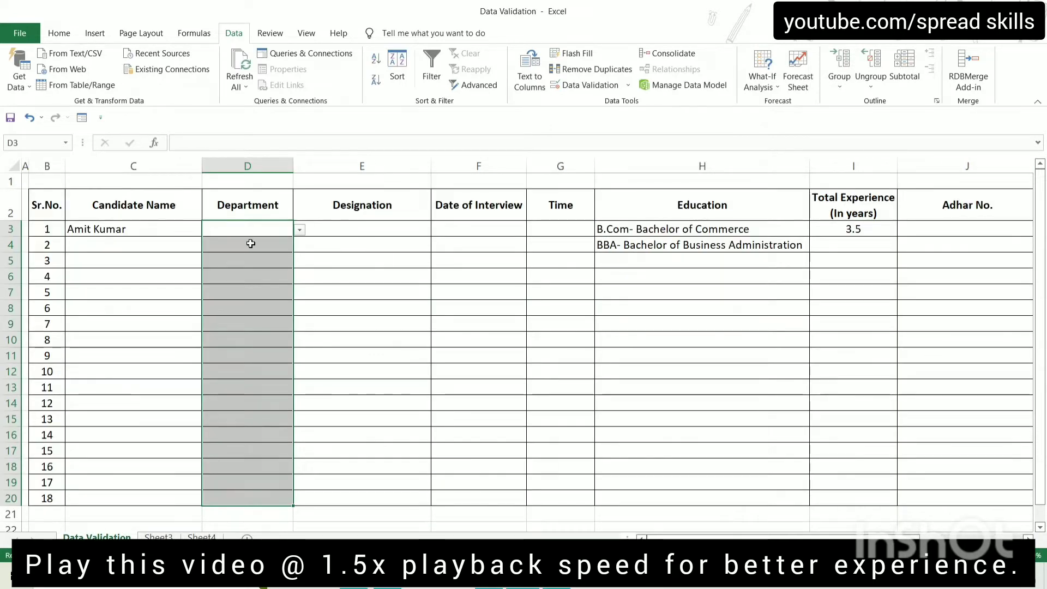
# Test the Department dropdown in D3 without choosing a value
pyautogui.click(270, 231)
pyautogui.click(299, 230)
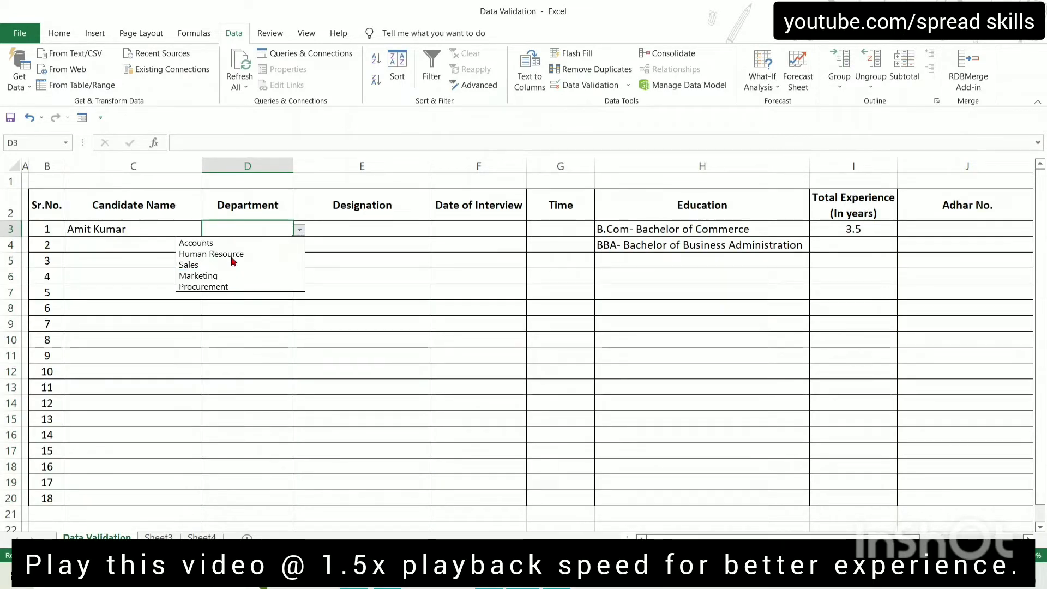
pyautogui.click(274, 369)
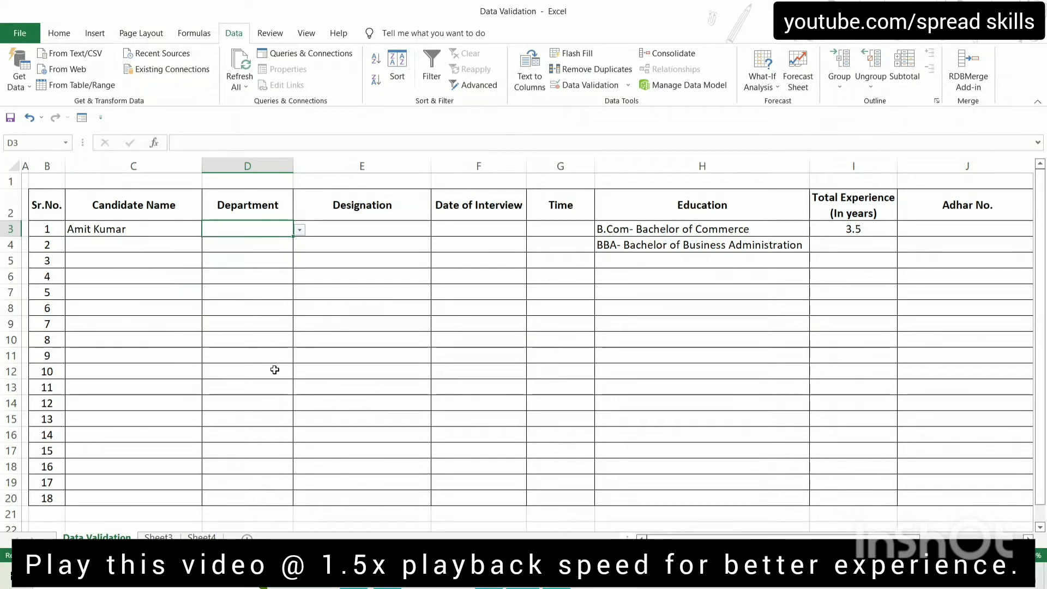
pyautogui.click(360, 231)
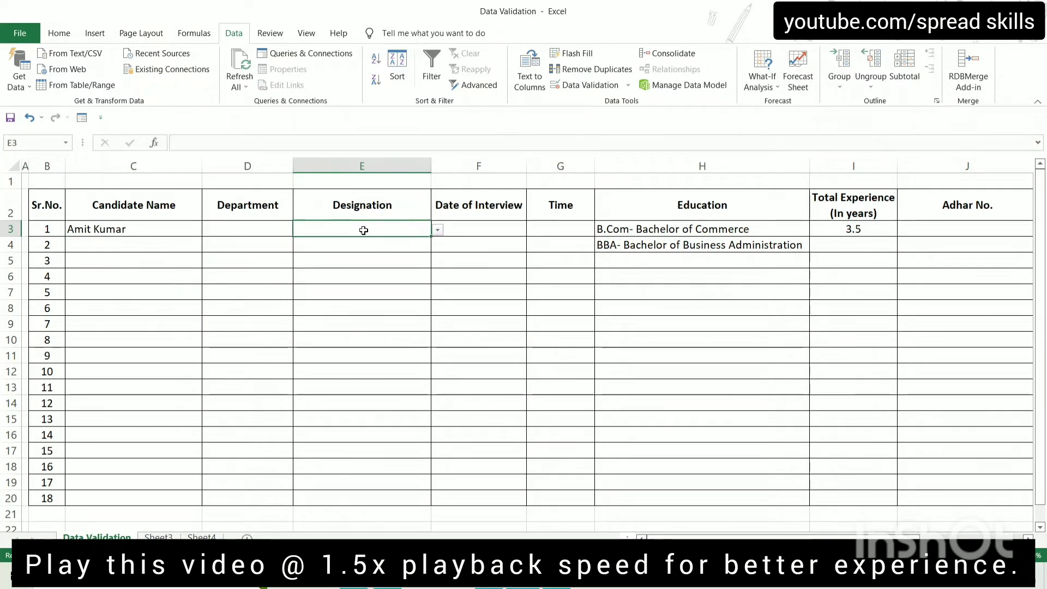
# Clear the old C3:C7 list rule from E3:E20 so it allows Any value
pyautogui.moveTo(363, 230); pyautogui.dragTo(351, 496)
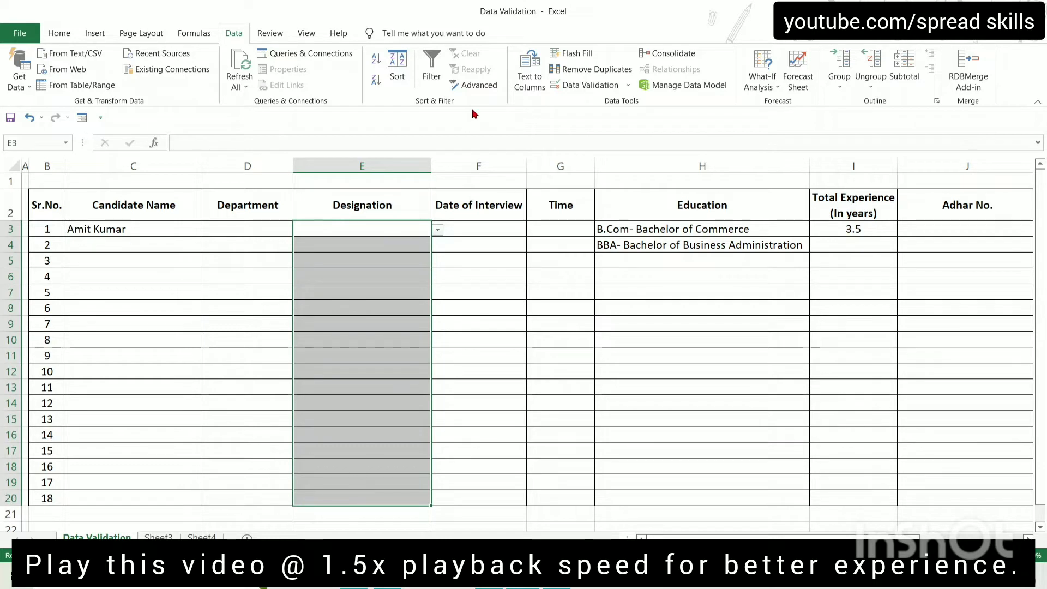
pyautogui.click(580, 87)
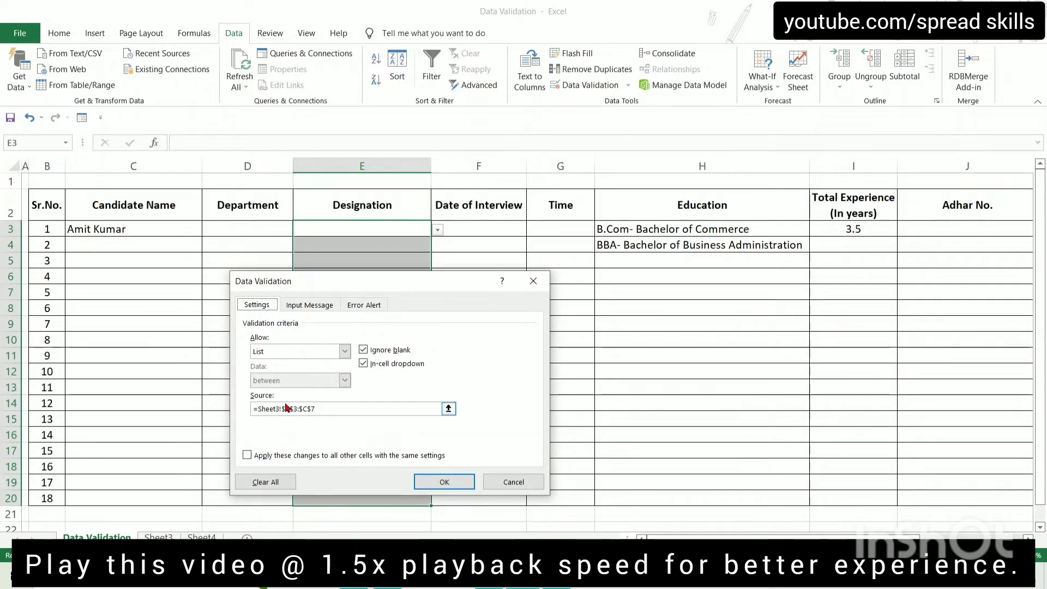
pyautogui.click(333, 408)
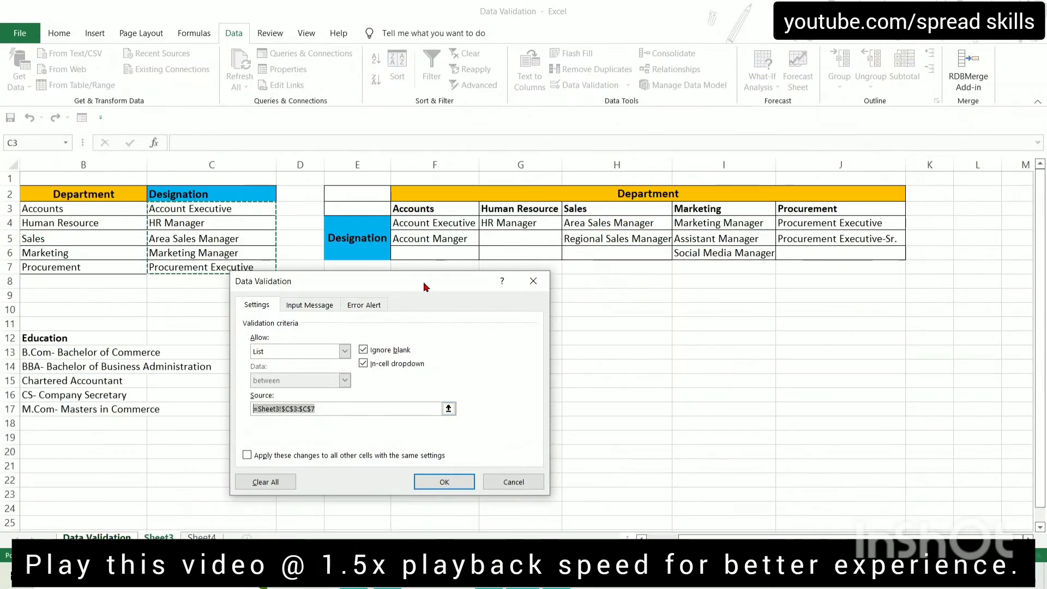
pyautogui.moveTo(423, 282); pyautogui.dragTo(520, 265)
pyautogui.press('BackSpace')
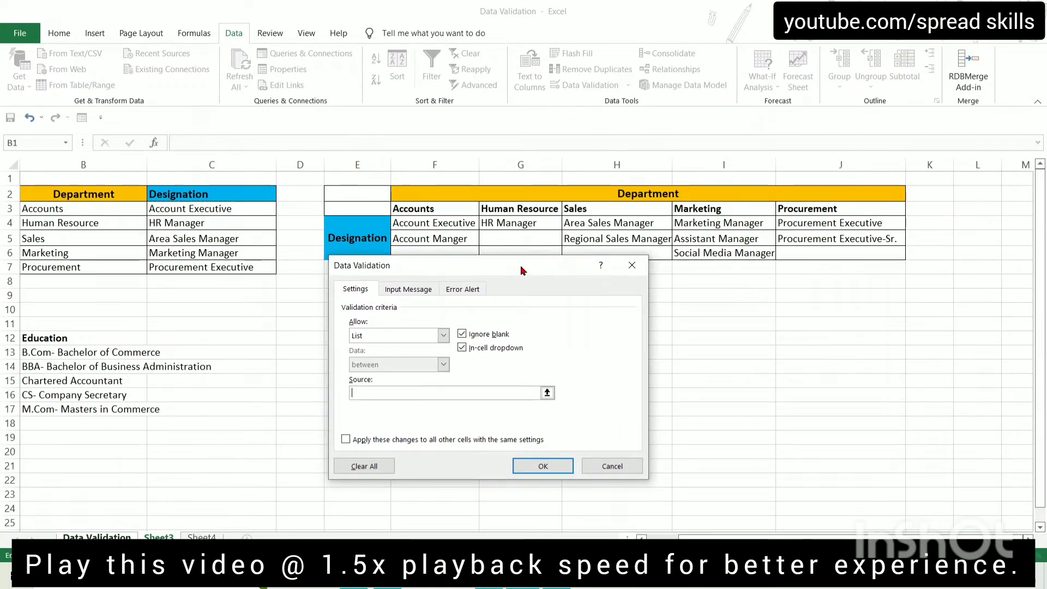
pyautogui.click(94, 538)
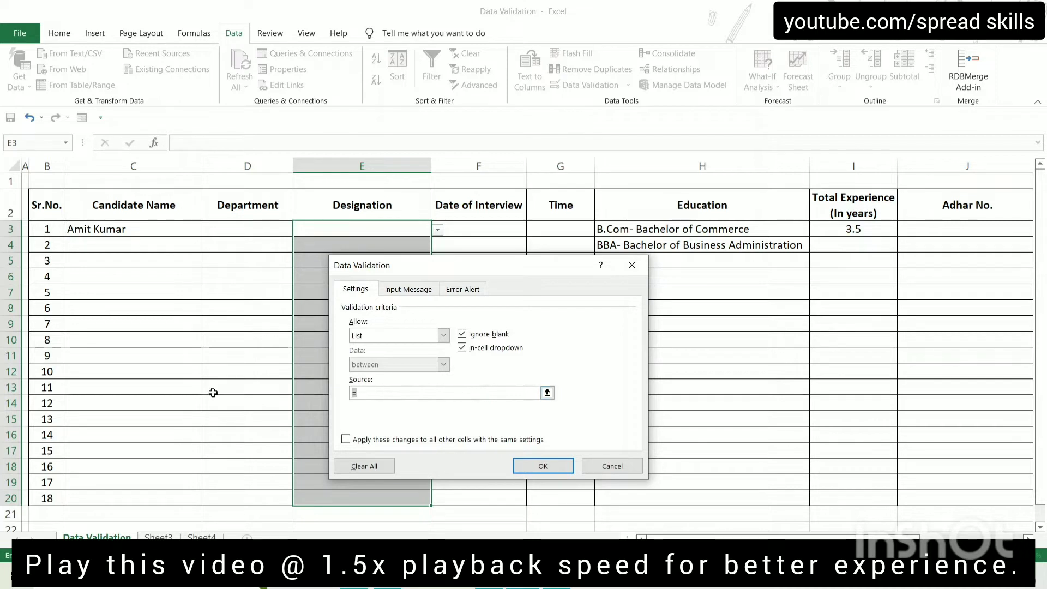
pyautogui.click(542, 465)
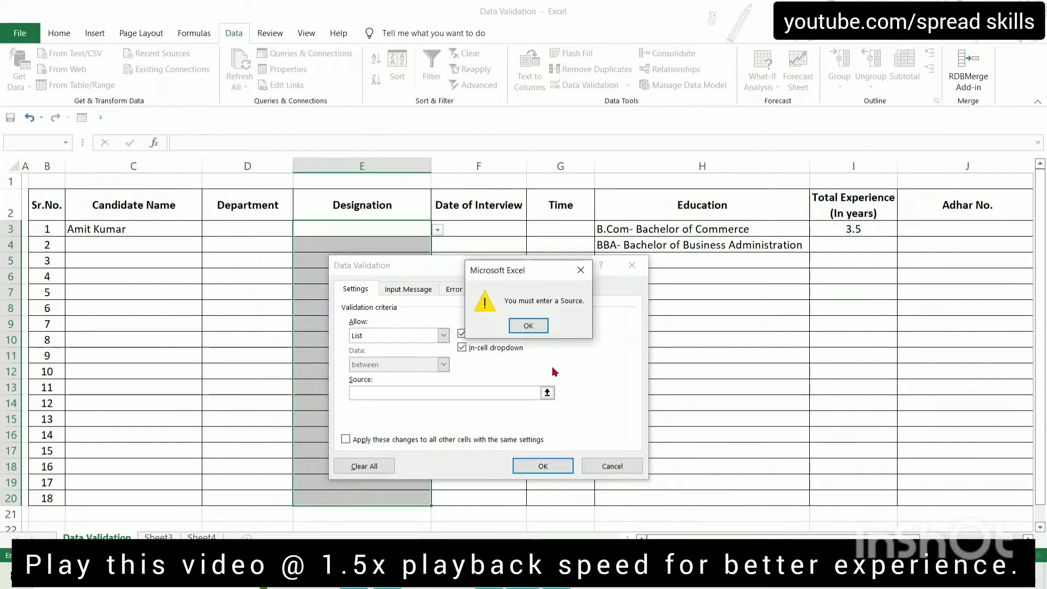
pyautogui.click(527, 323)
pyautogui.click(364, 466)
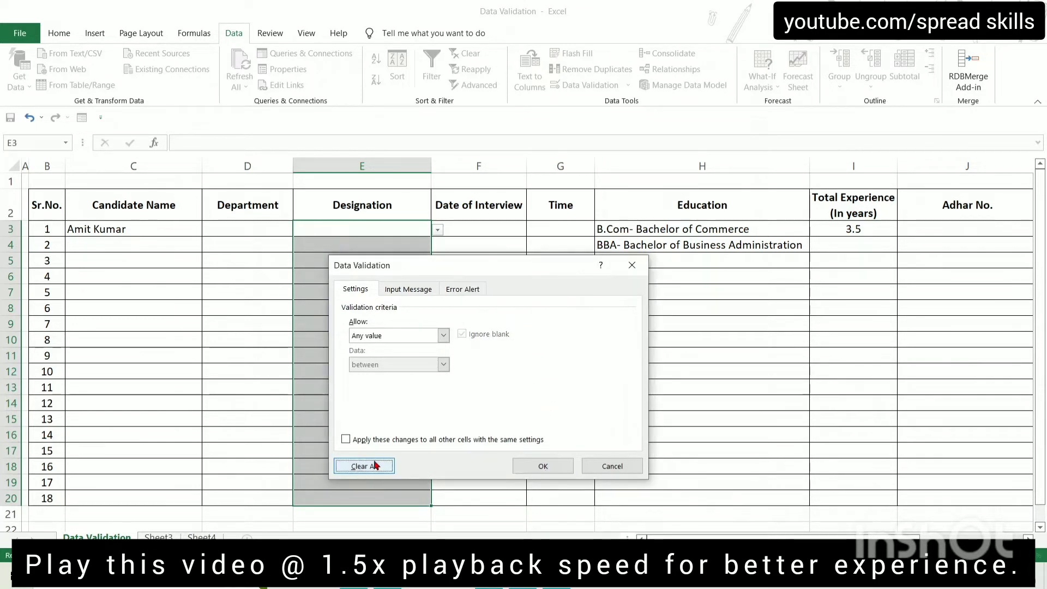
pyautogui.click(531, 466)
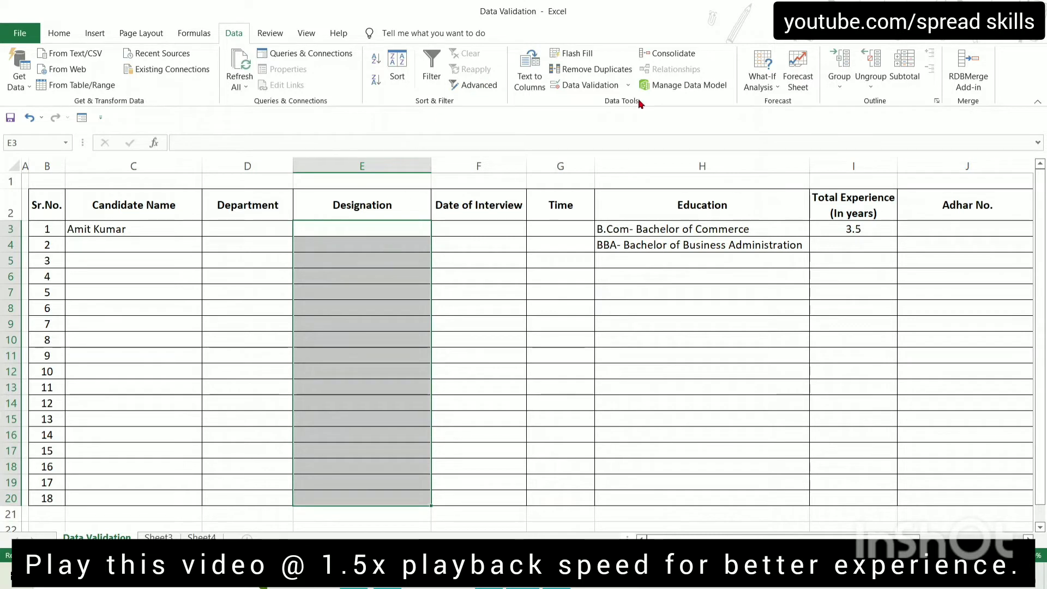
# Give E3:E20 a List validation with source =INDIRECT(D3), accepting the source-error warning
pyautogui.click(594, 85)
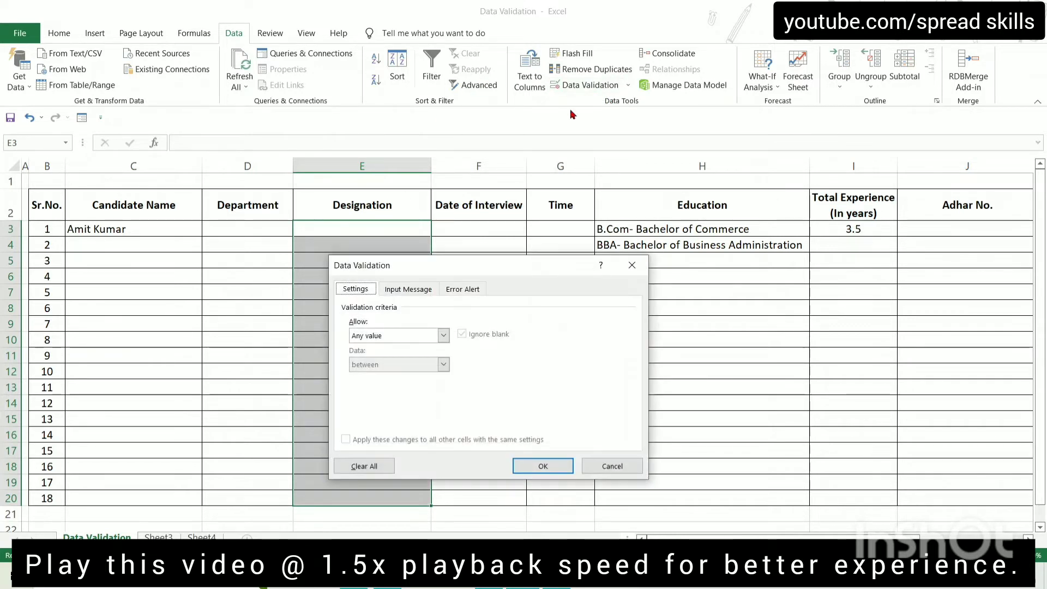
pyautogui.click(443, 335)
pyautogui.click(381, 376)
pyautogui.click(401, 393)
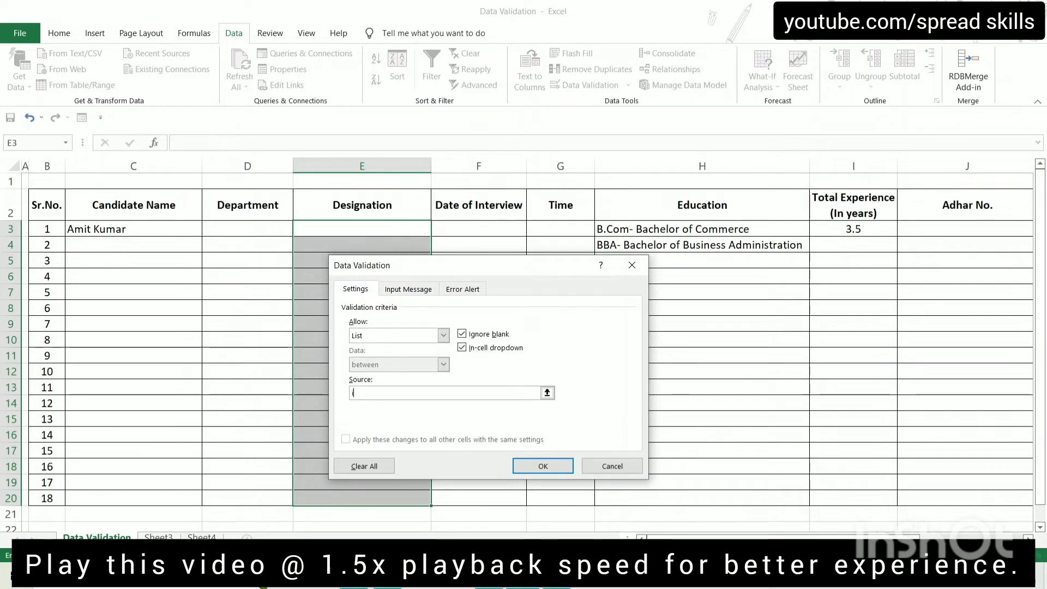
pyautogui.write('=')
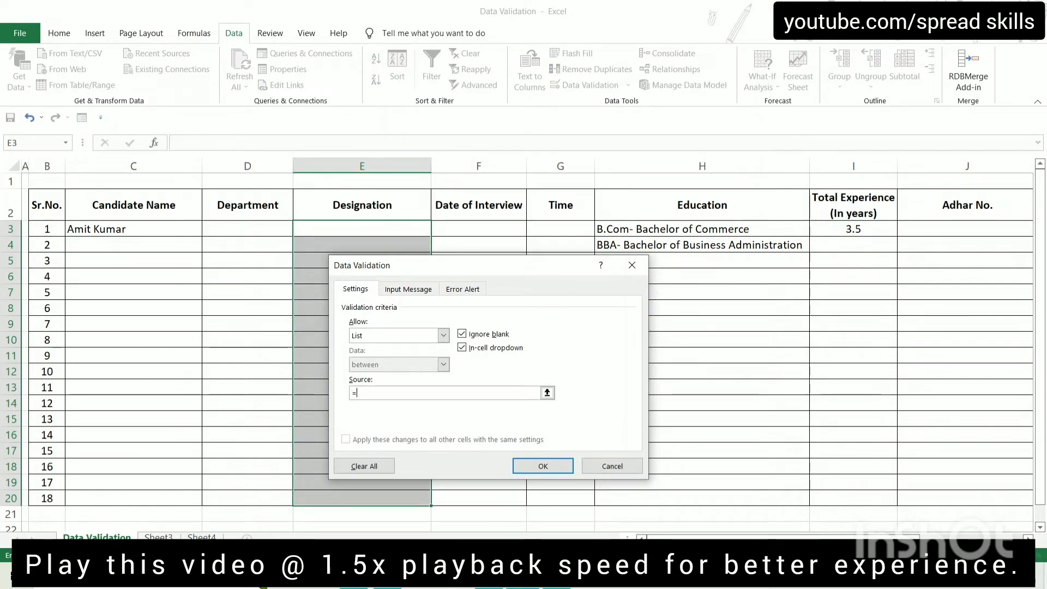
pyautogui.write('indirect($D$3')
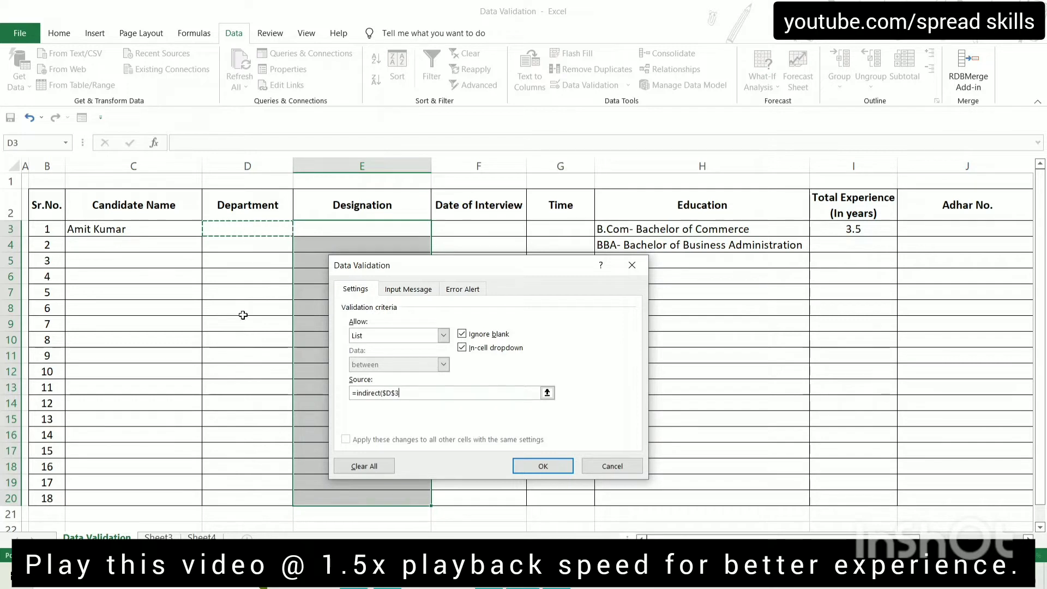
pyautogui.moveTo(447, 266); pyautogui.dragTo(430, 200)
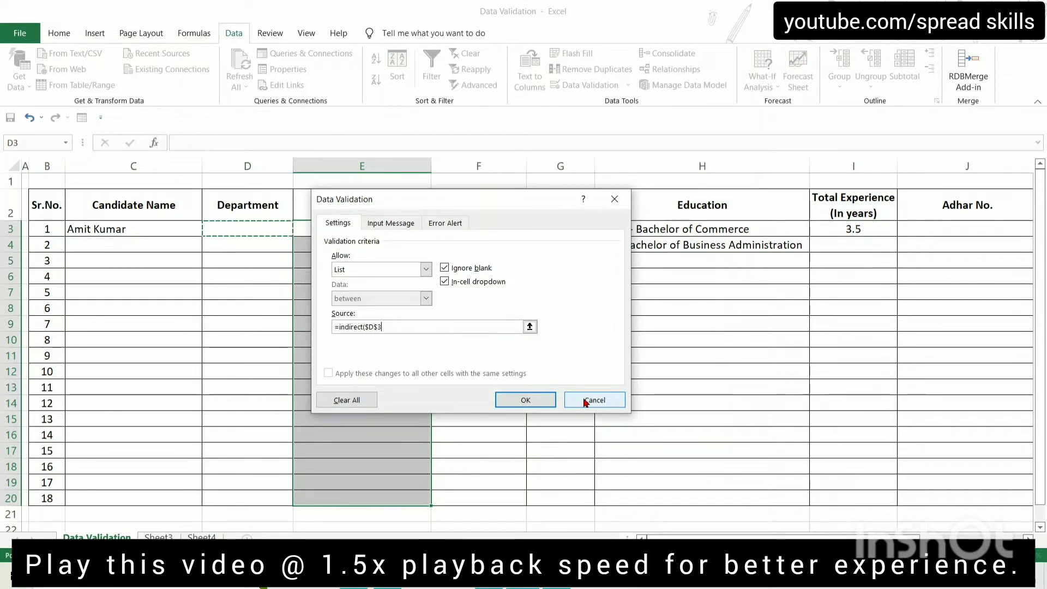
pyautogui.press('F4')
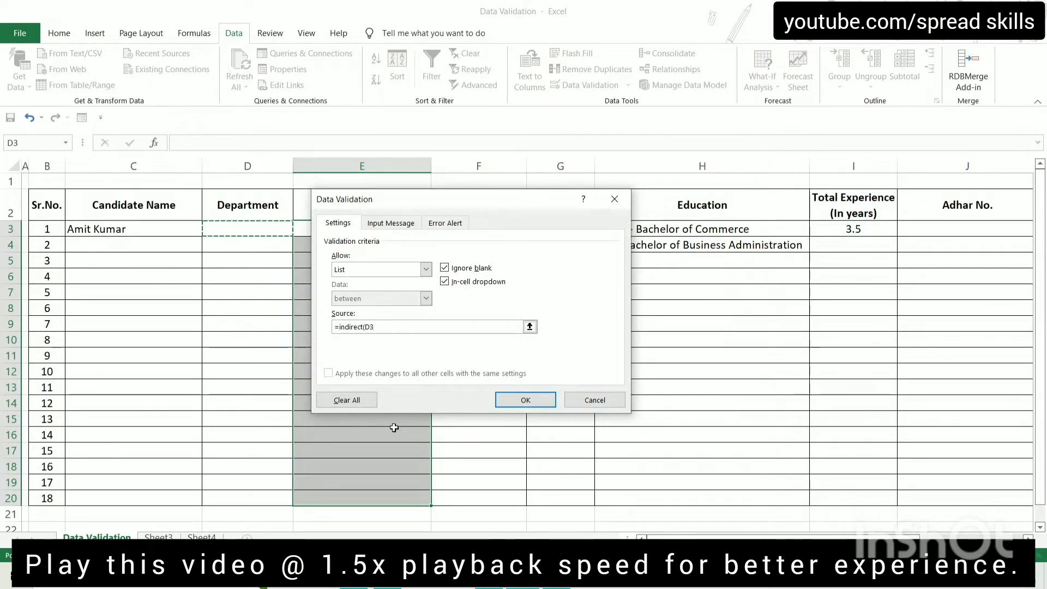
pyautogui.write(')')
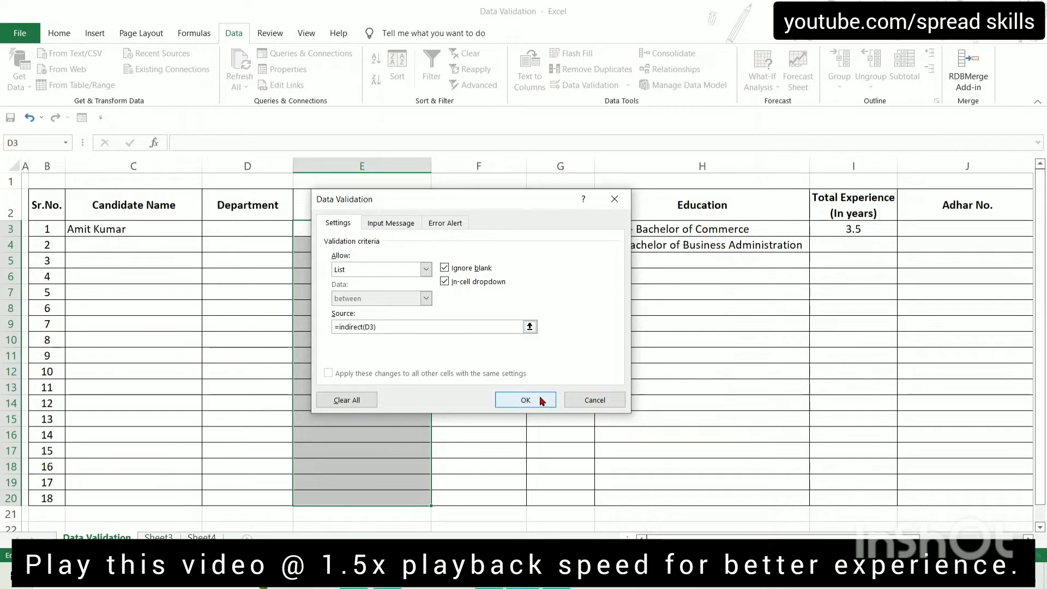
pyautogui.click(533, 401)
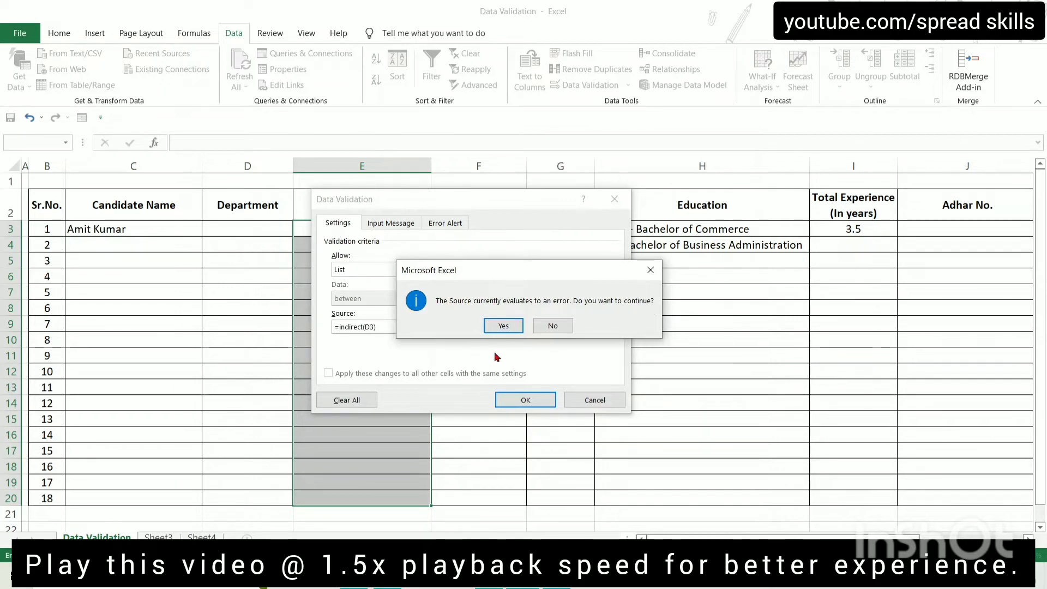
pyautogui.click(502, 326)
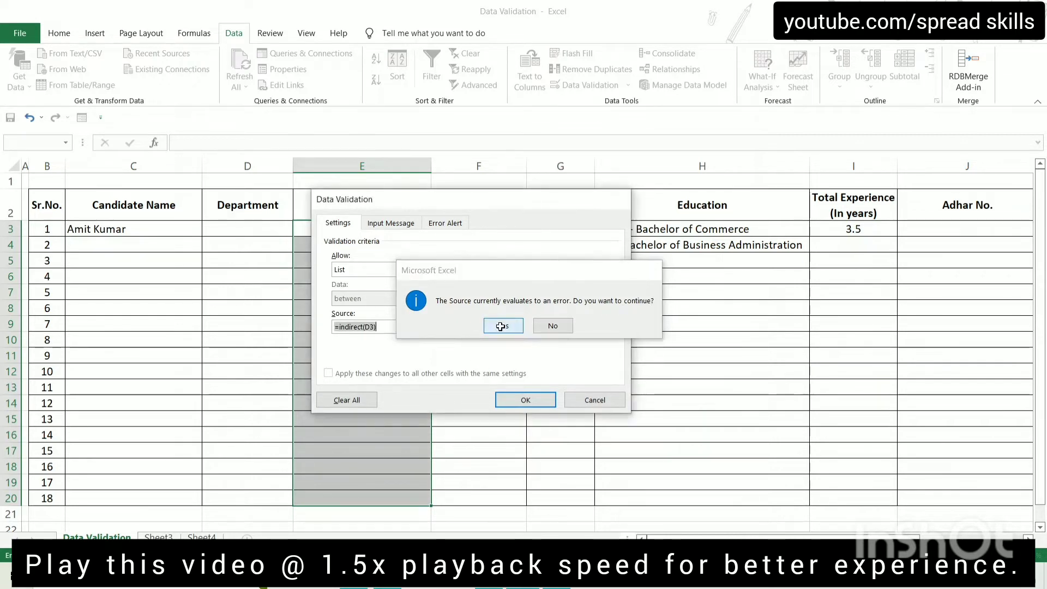
pyautogui.click(341, 245)
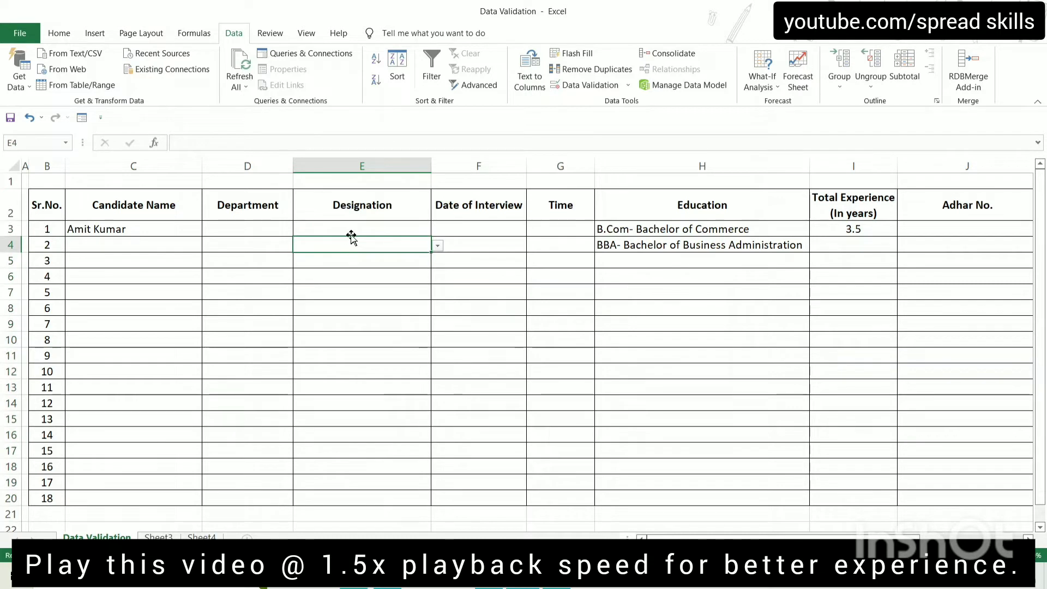
# Try Accounts as candidate 1's Department with Account Executive as Designation
pyautogui.click(224, 224)
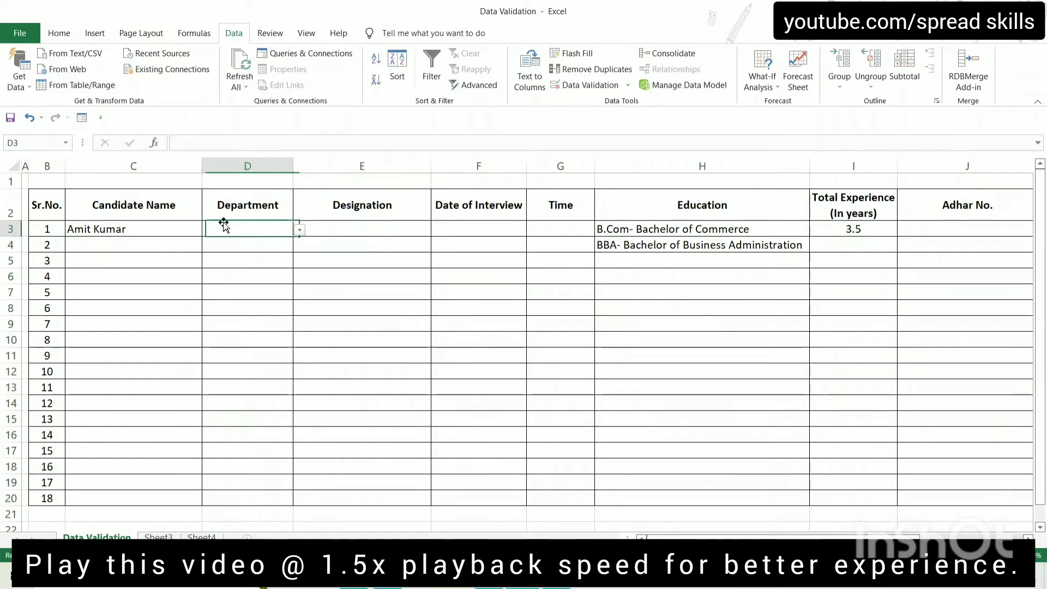
pyautogui.click(299, 232)
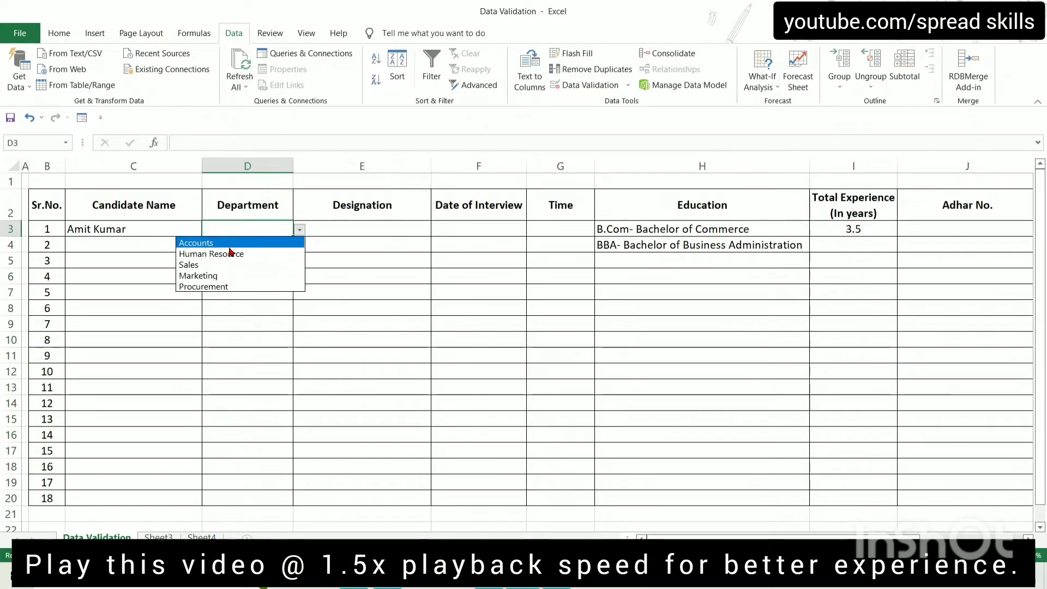
pyautogui.click(228, 241)
pyautogui.click(336, 226)
pyautogui.click(438, 230)
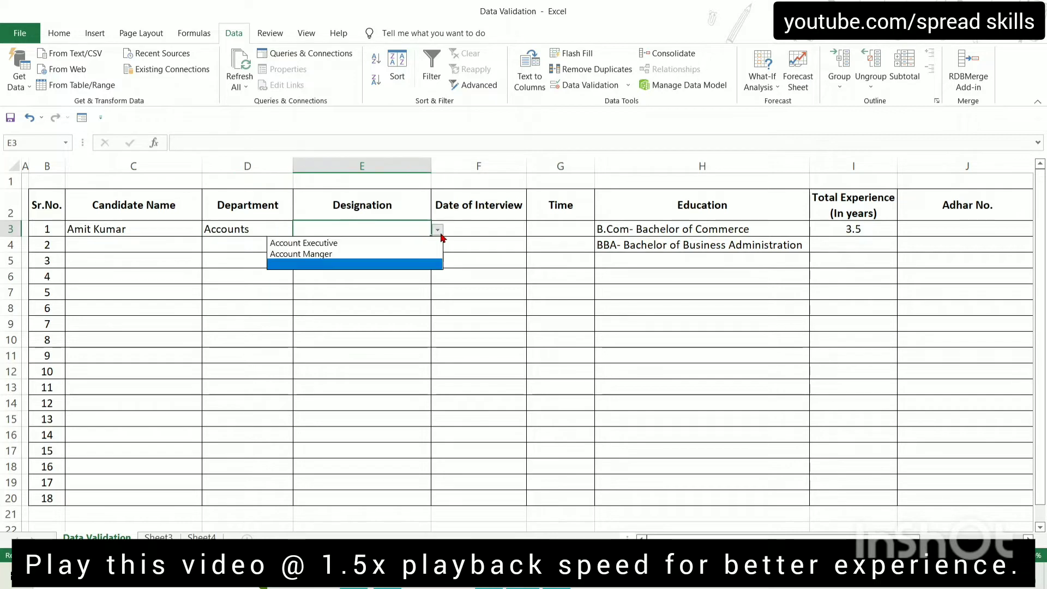
pyautogui.click(314, 243)
# Switch candidate 1's Department to Sales and pick Regional Sales Manager as Designation
pyautogui.click(264, 230)
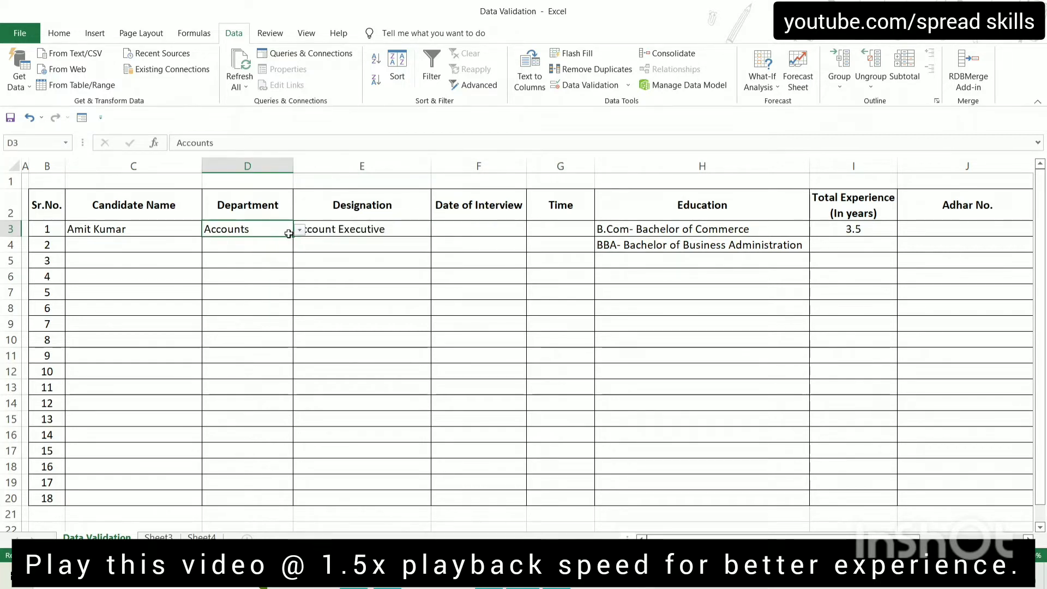
pyautogui.click(299, 231)
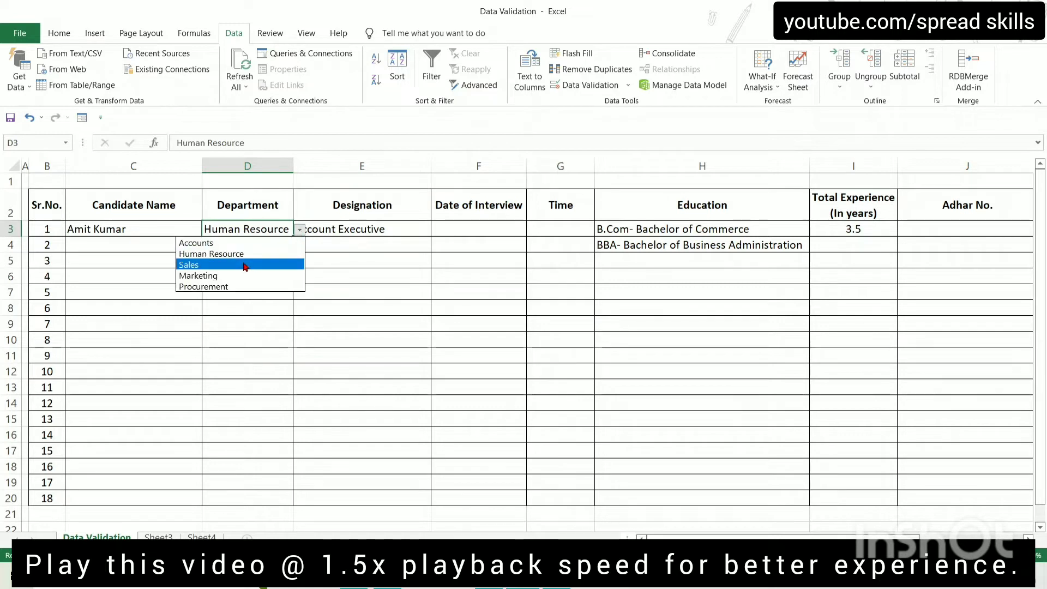
pyautogui.click(243, 262)
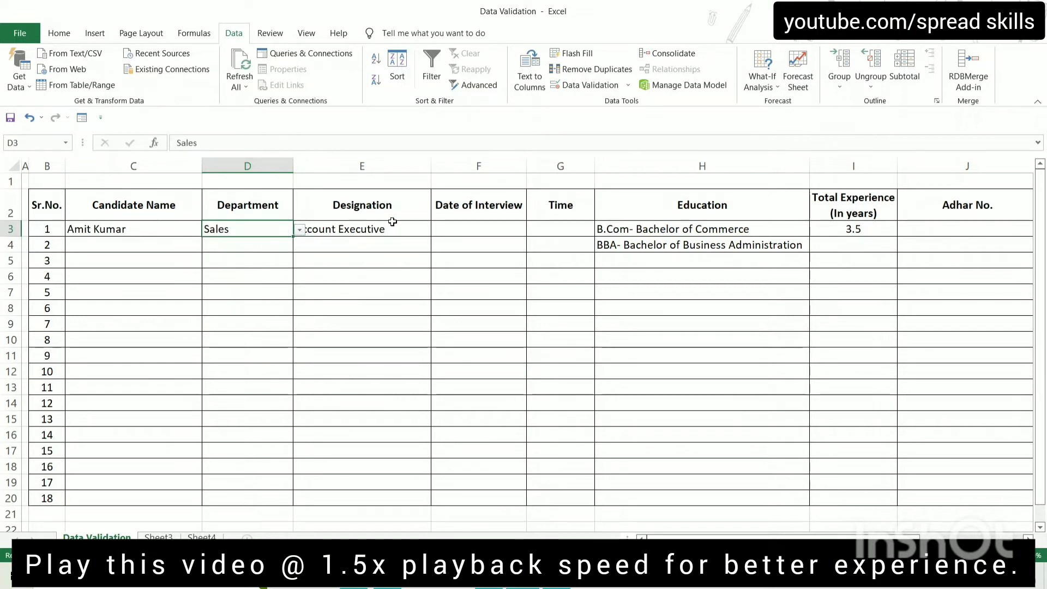
pyautogui.click(409, 229)
pyautogui.click(437, 230)
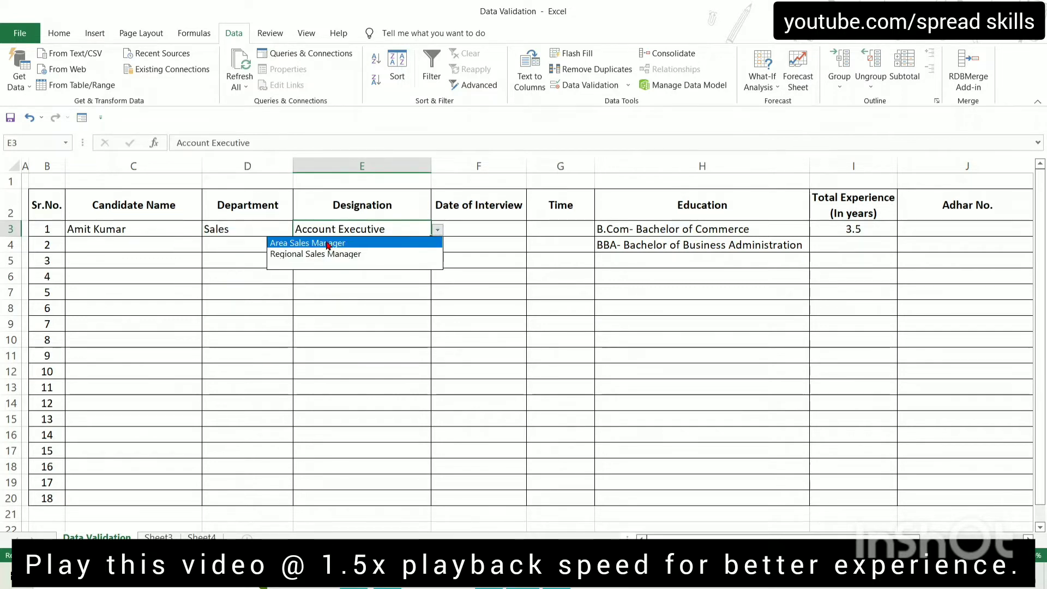
pyautogui.click(353, 254)
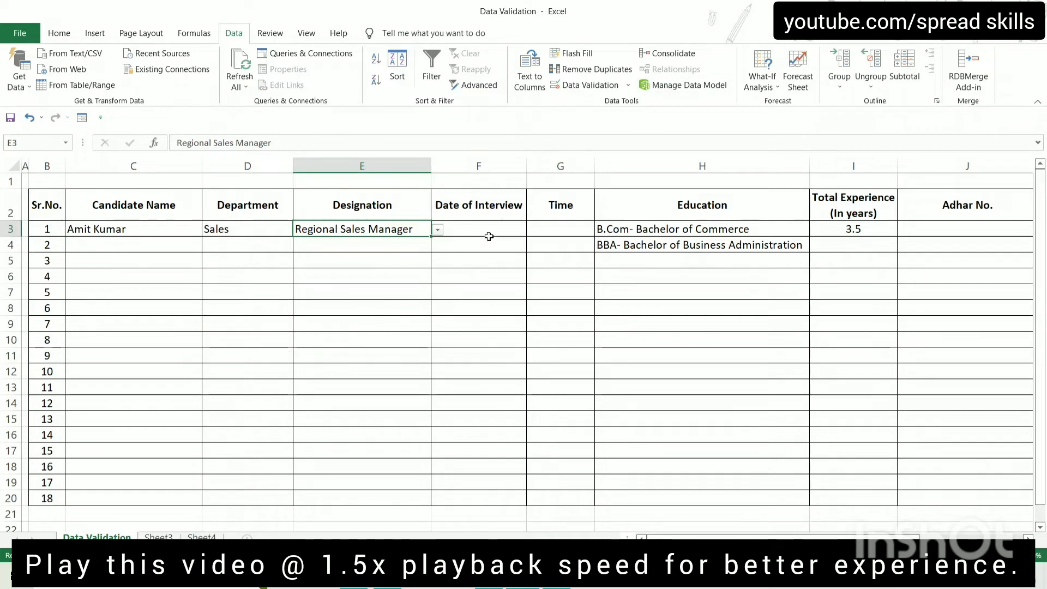
# Review the allowed interview date range in the Word requirements document
pyautogui.click(488, 227)
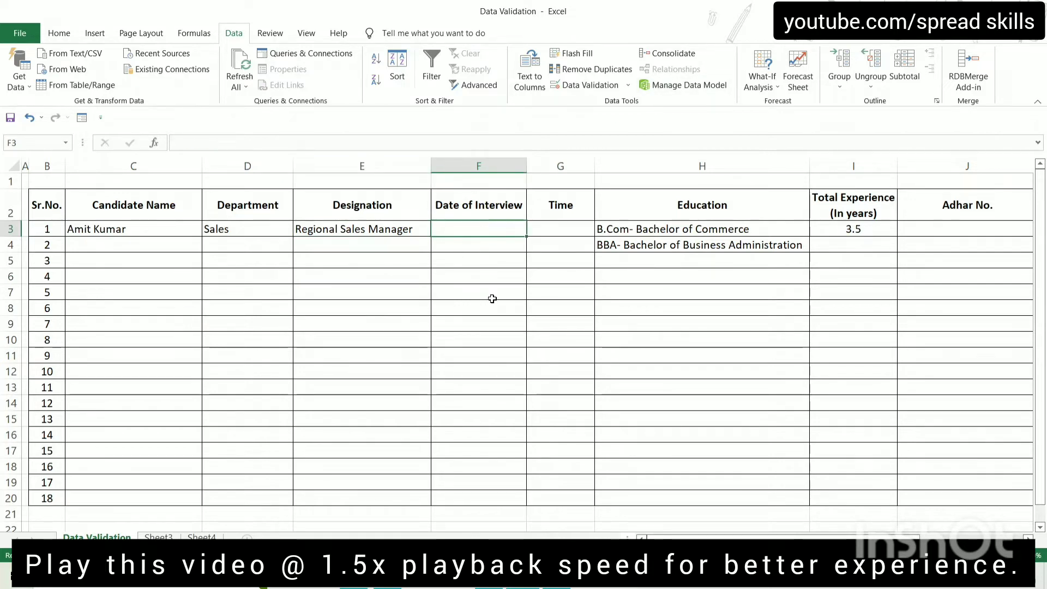
pyautogui.click(556, 577)
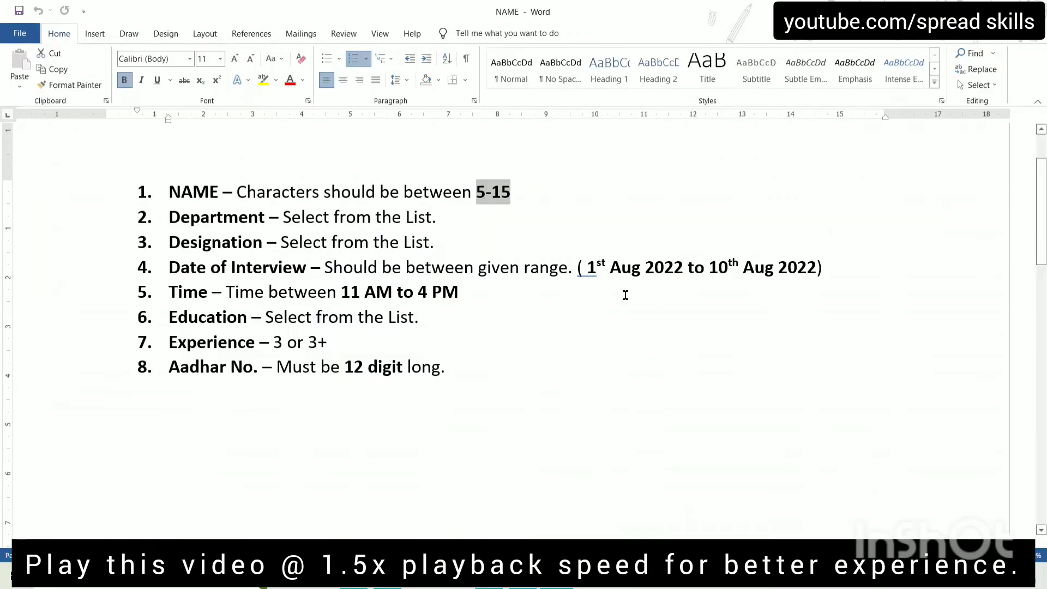
pyautogui.moveTo(603, 270); pyautogui.dragTo(831, 272)
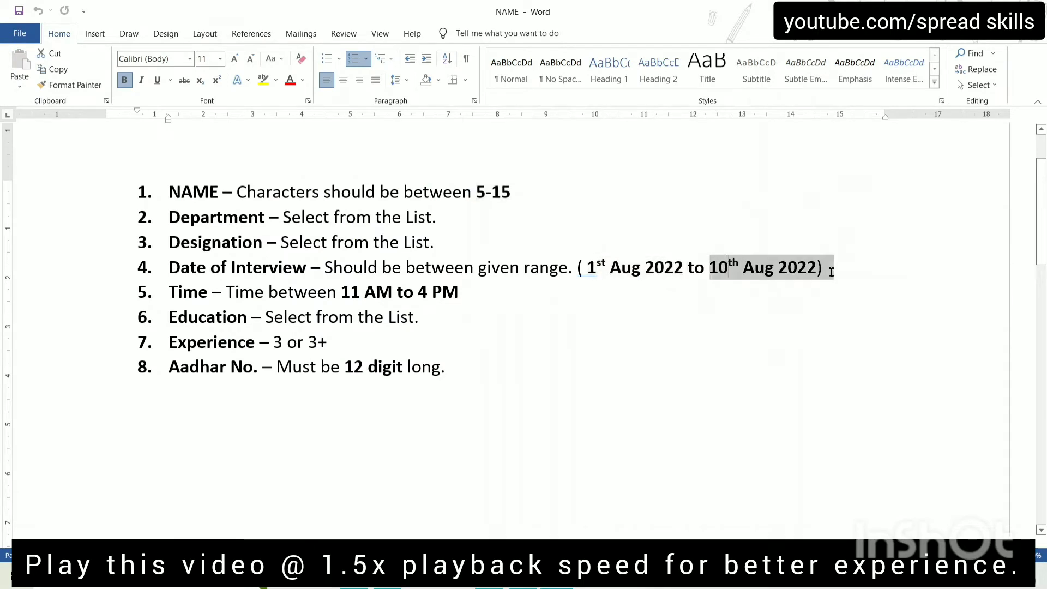
pyautogui.click(777, 390)
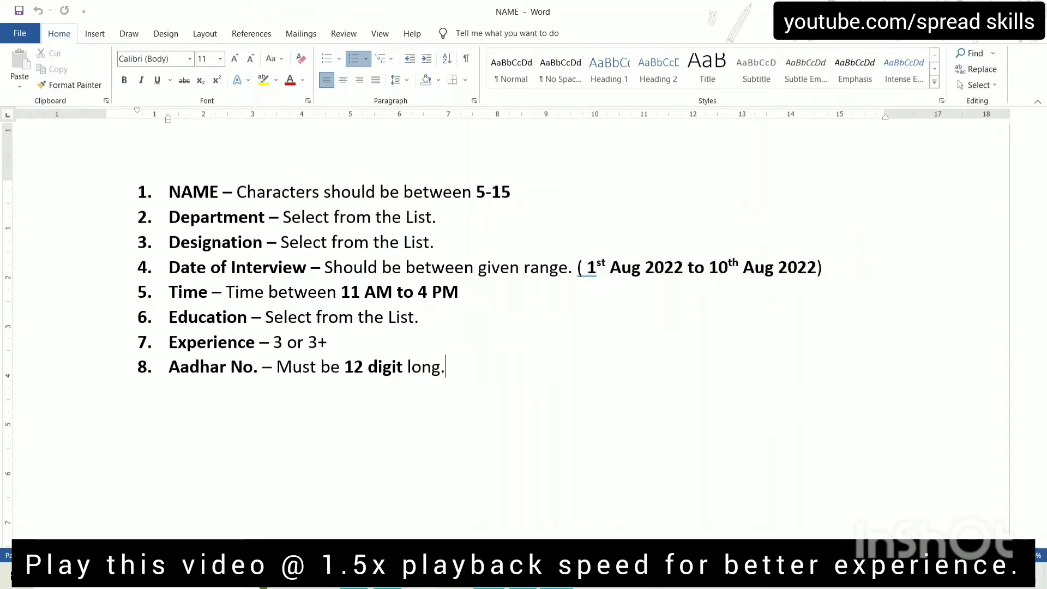
pyautogui.click(502, 577)
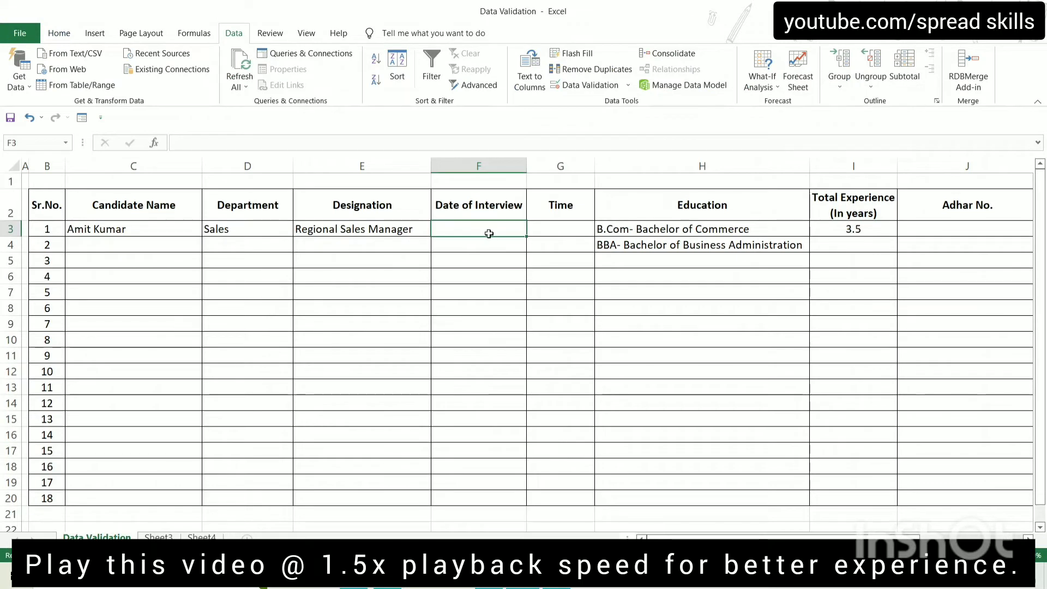
# Restrict F3:F20 to dates between 01/08/2022 and 10/08/2022
pyautogui.moveTo(487, 229); pyautogui.dragTo(499, 481)
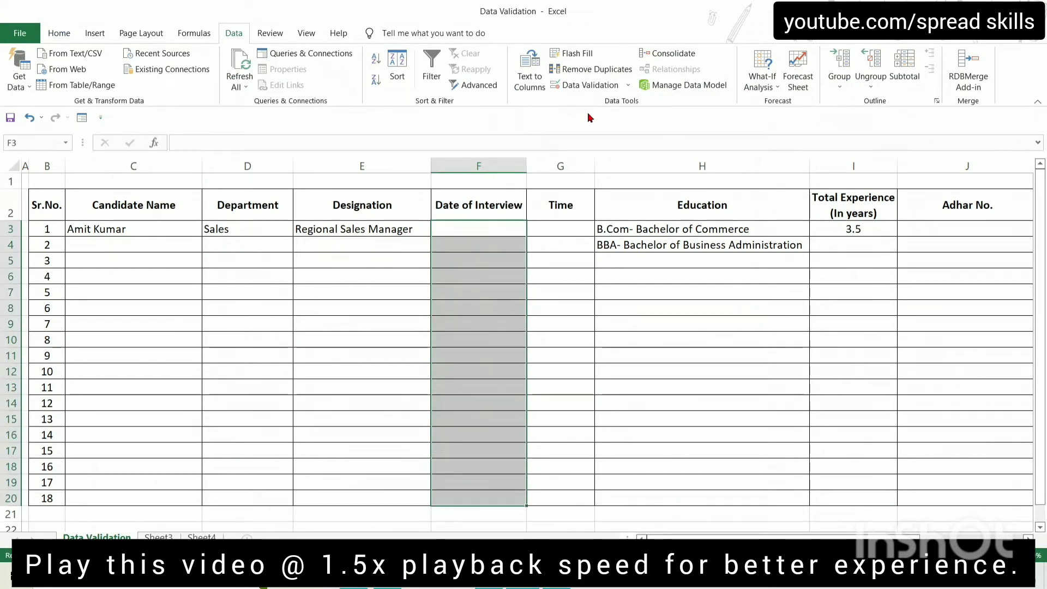
pyautogui.click(588, 86)
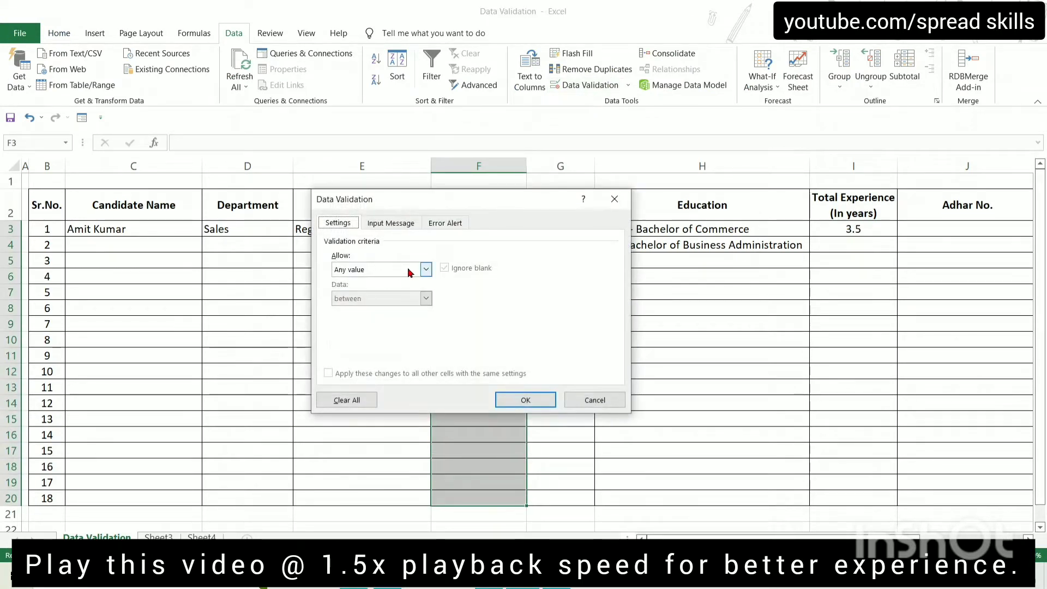
pyautogui.click(426, 269)
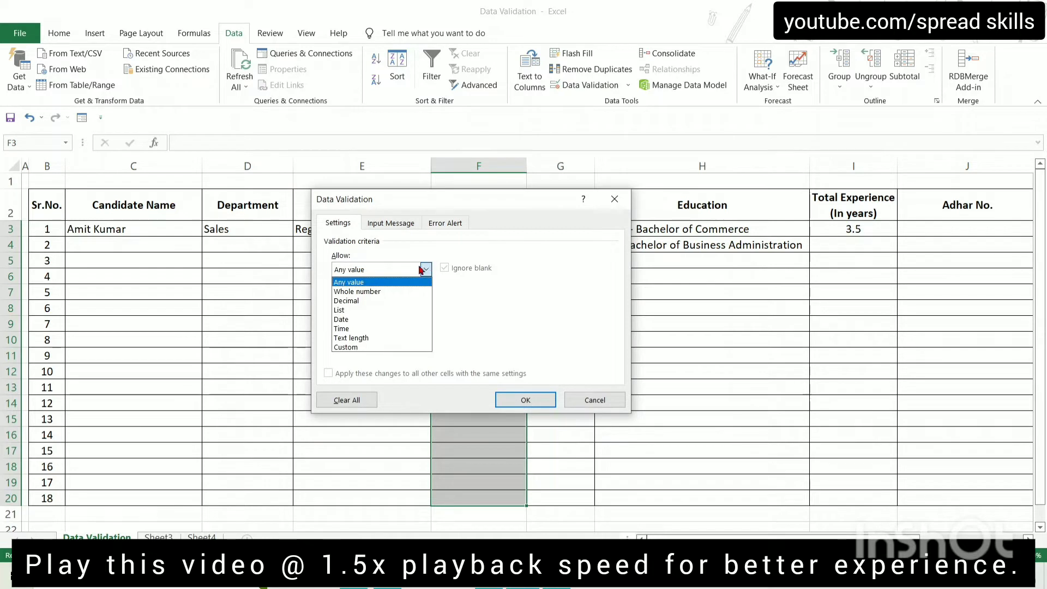
pyautogui.click(365, 321)
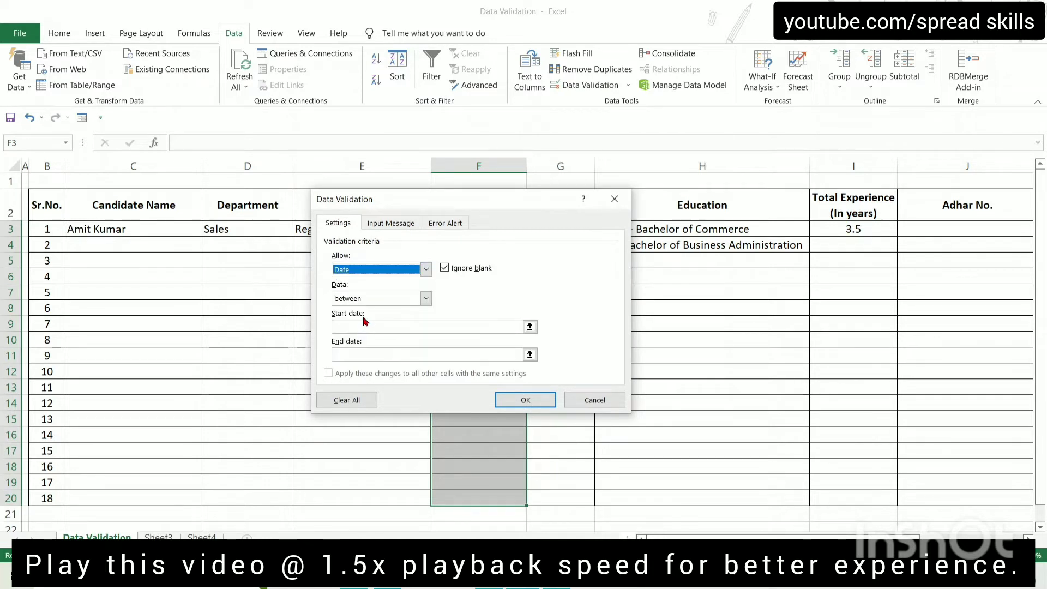
pyautogui.click(426, 298)
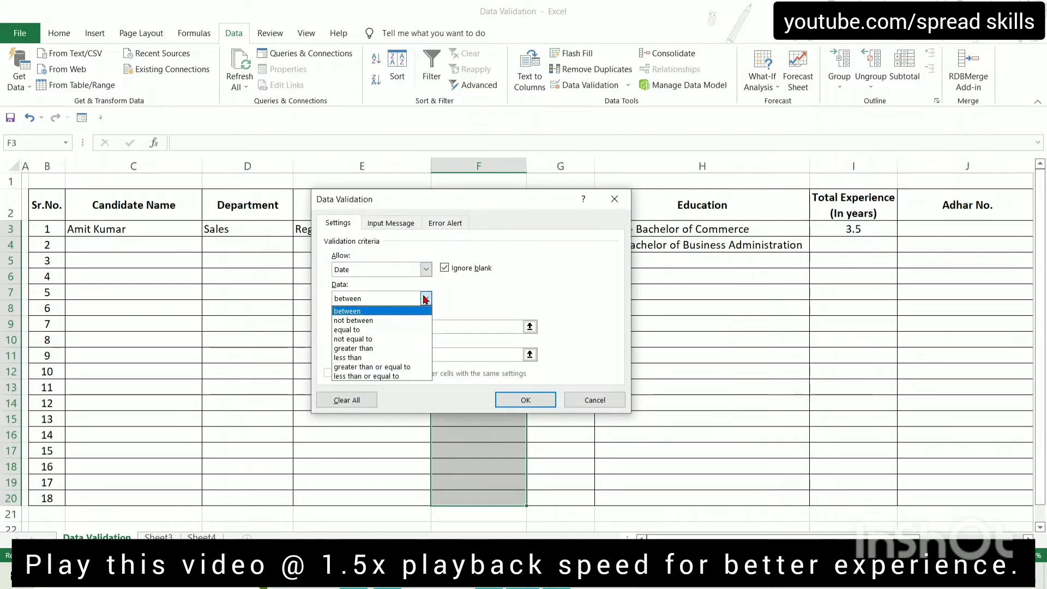
pyautogui.click(382, 312)
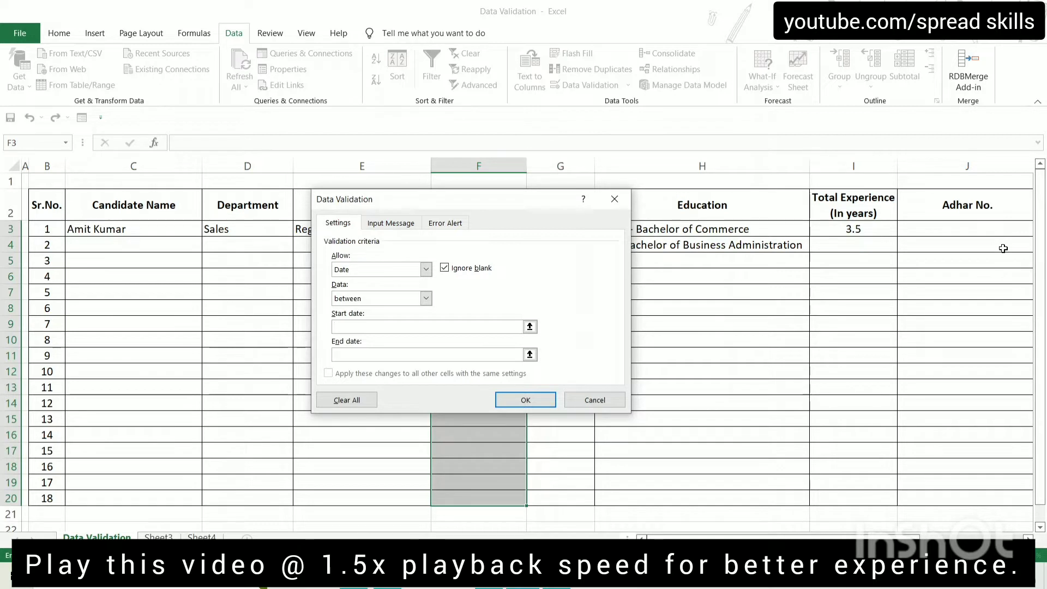
pyautogui.write('01/08/2022')
pyautogui.click(423, 353)
pyautogui.write('10/08/2020')
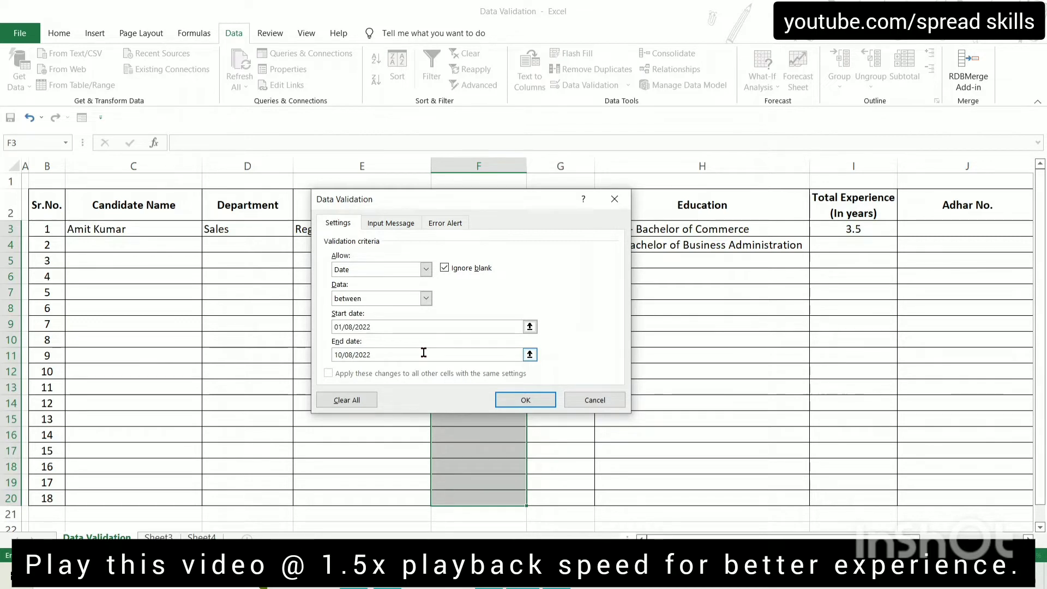
pyautogui.click(532, 398)
pyautogui.click(481, 242)
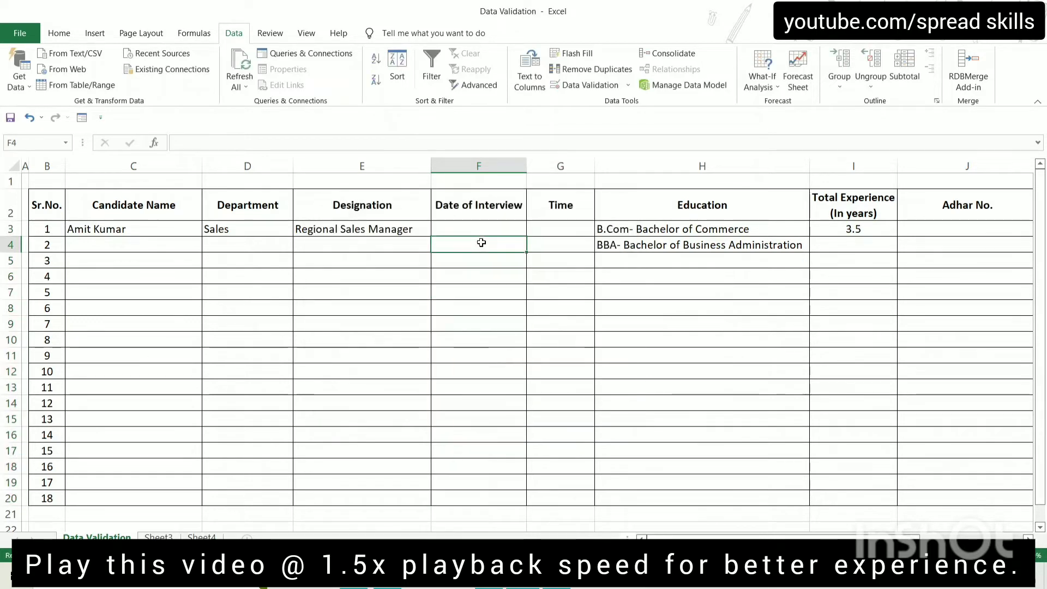
# Enter 2/08/2022 as candidate 1's interview date and confirm 11/08/2022 is rejected
pyautogui.press('Up')
pyautogui.write('2')
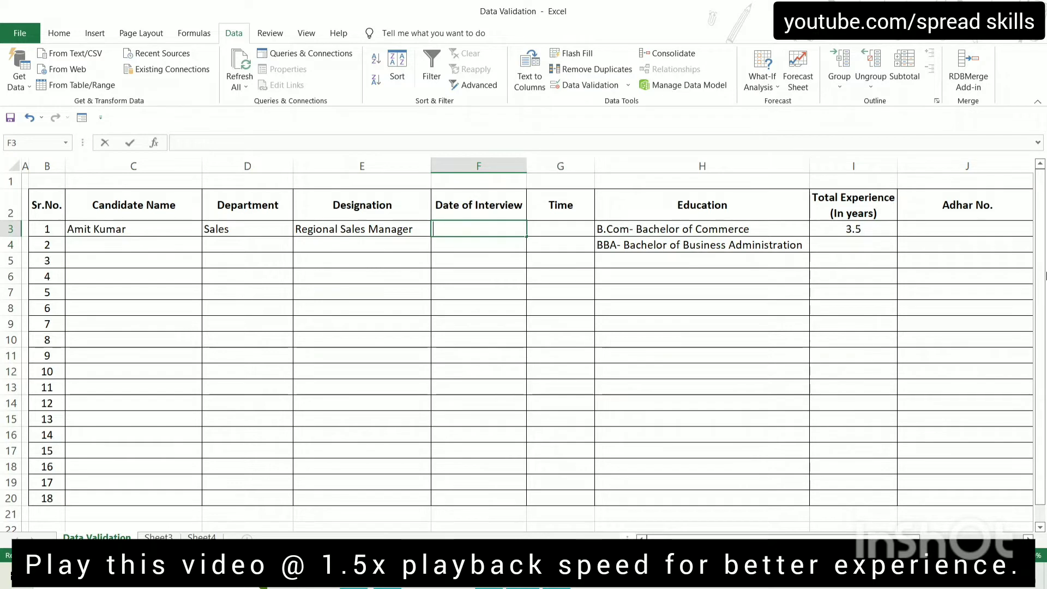
pyautogui.write('/08/')
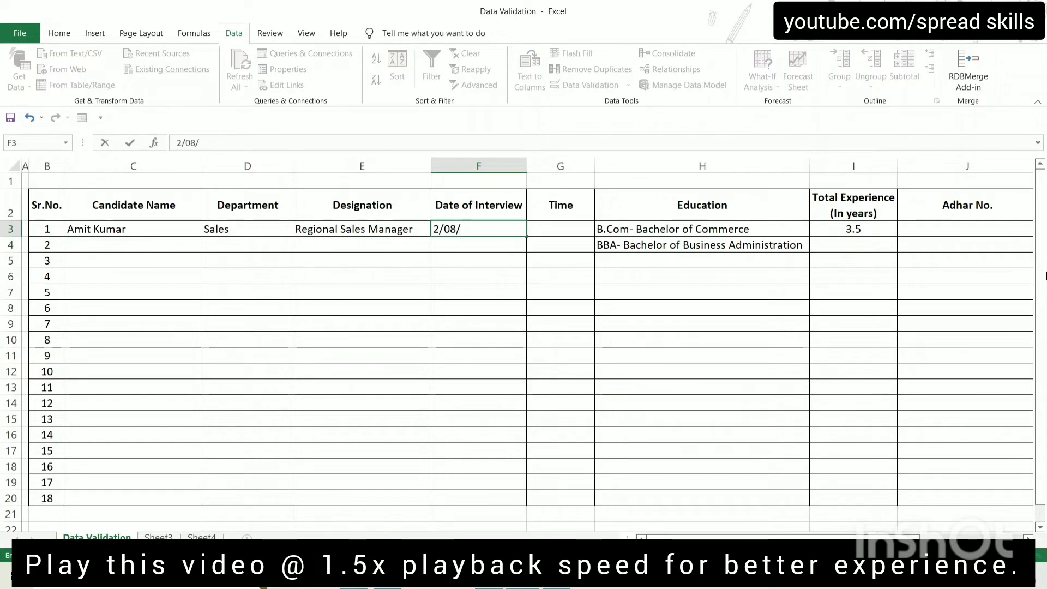
pyautogui.write('2022')
pyautogui.hotkey('ctrl', 'Return')
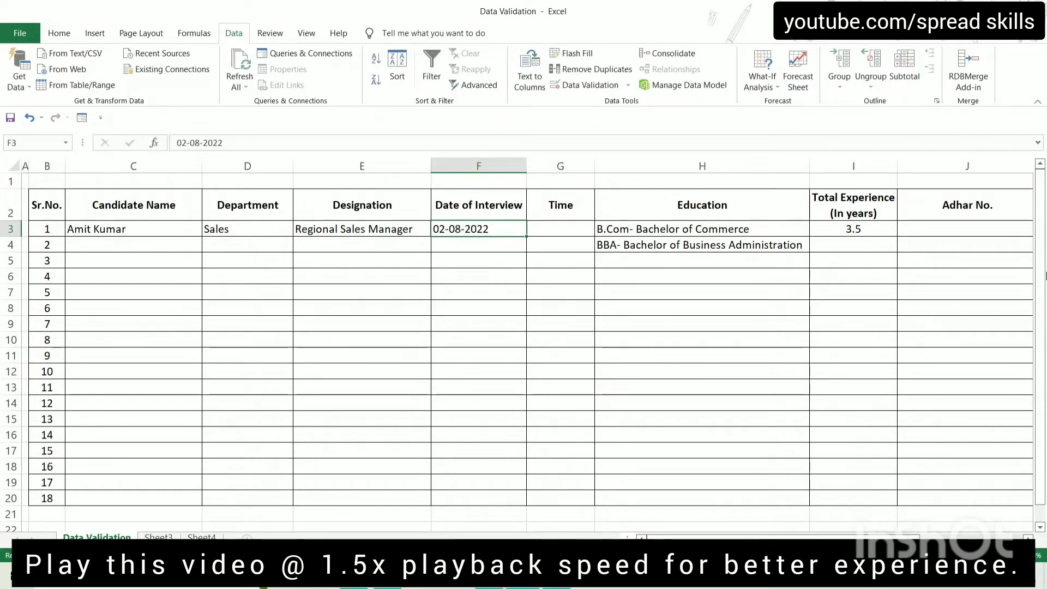
pyautogui.press('Down')
pyautogui.write('11')
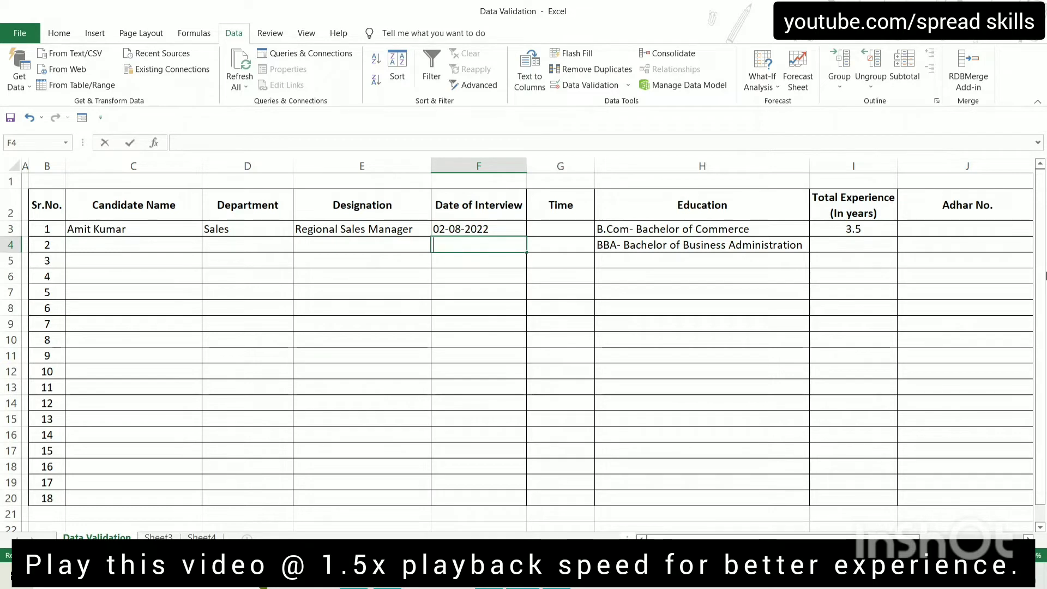
pyautogui.write('/')
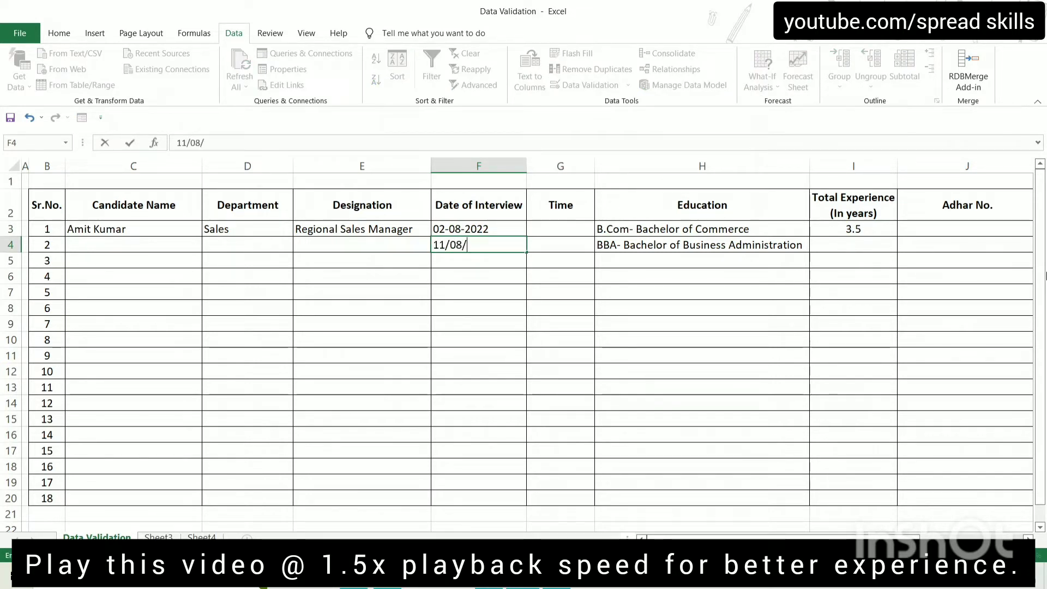
pyautogui.write('05/2022')
pyautogui.press('Return')
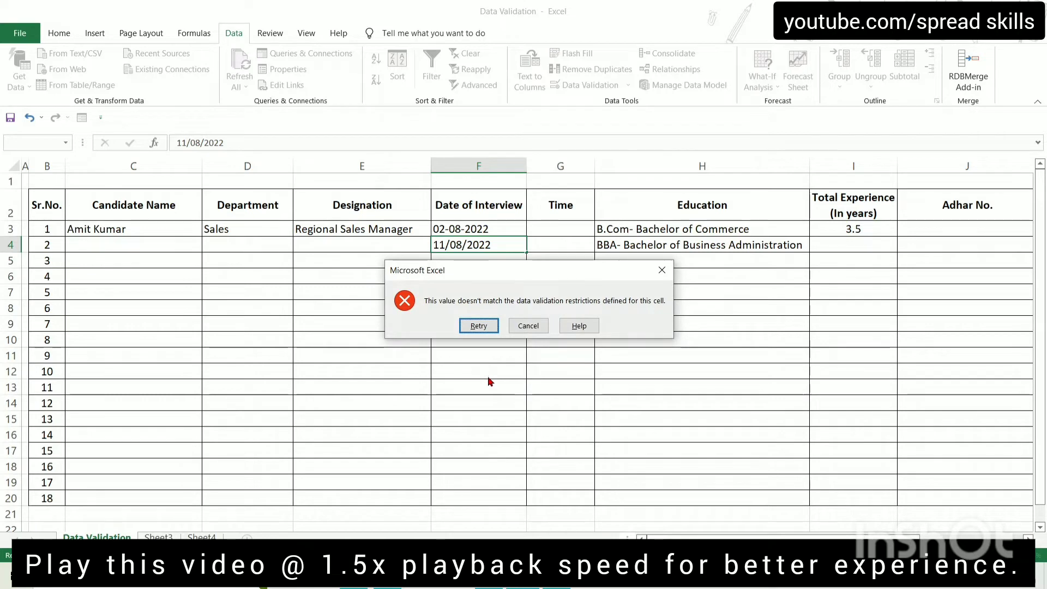
pyautogui.click(531, 326)
# Look up the 11 AM to 4 PM time rule in the Word document
pyautogui.click(567, 228)
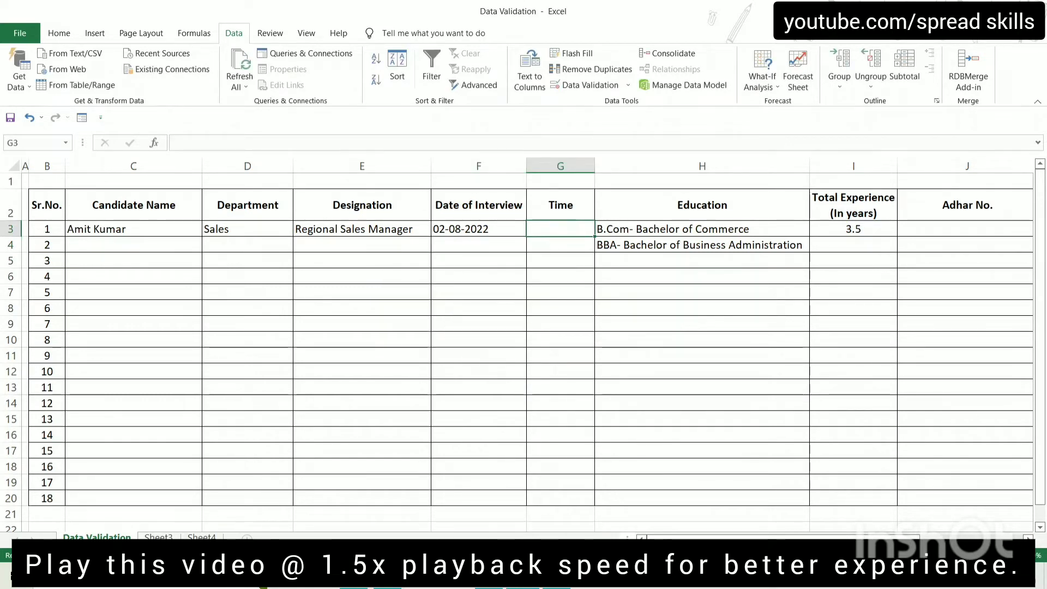
pyautogui.click(556, 577)
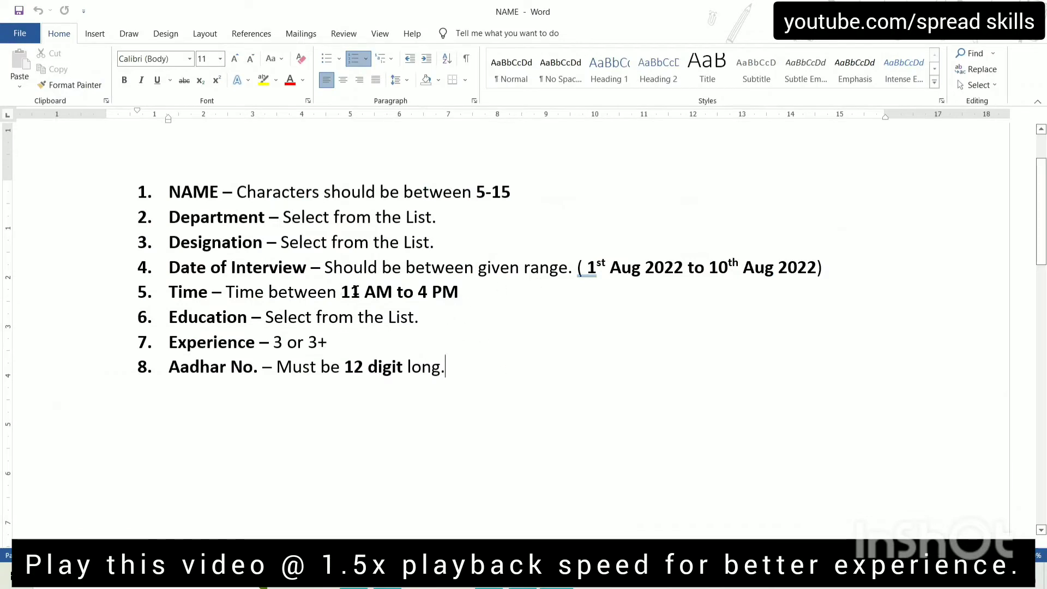
pyautogui.moveTo(355, 291); pyautogui.dragTo(472, 292)
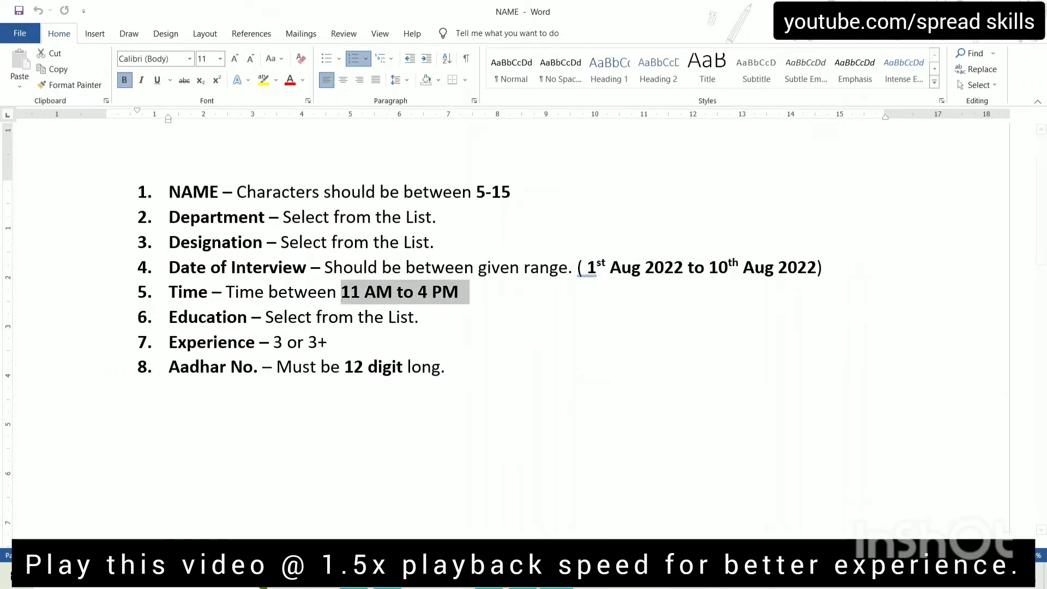
pyautogui.click(522, 577)
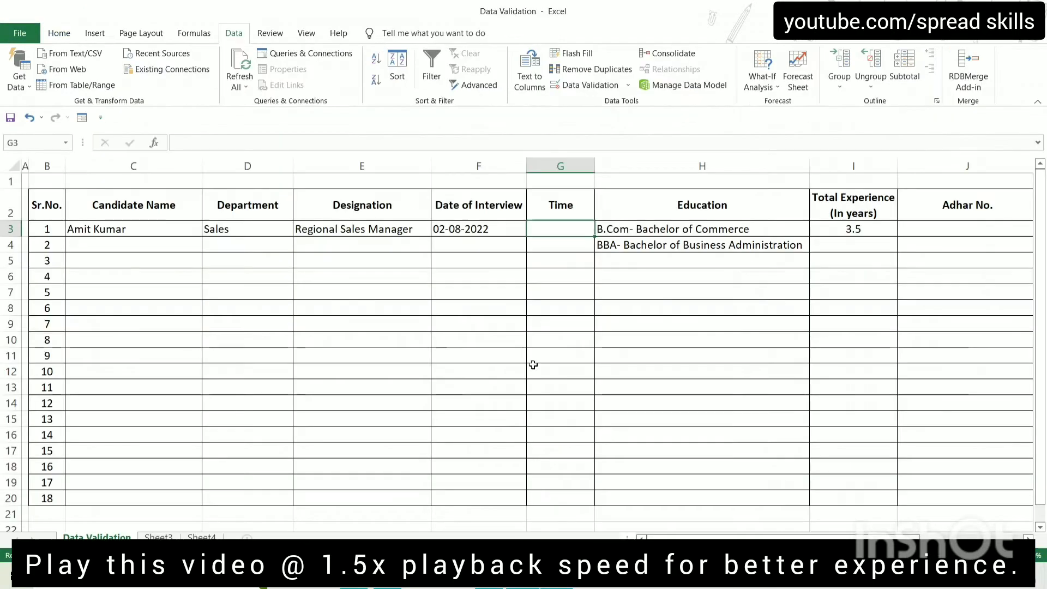
# Limit the Time cell to values between 11 AM and 4 PM
pyautogui.click(589, 86)
pyautogui.click(426, 269)
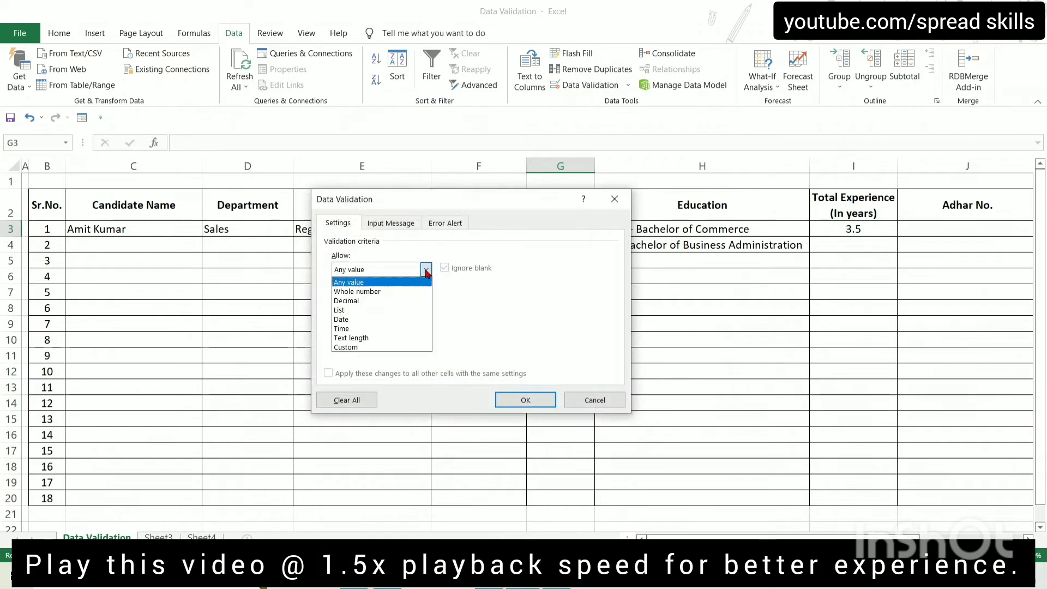
pyautogui.click(349, 329)
pyautogui.click(393, 326)
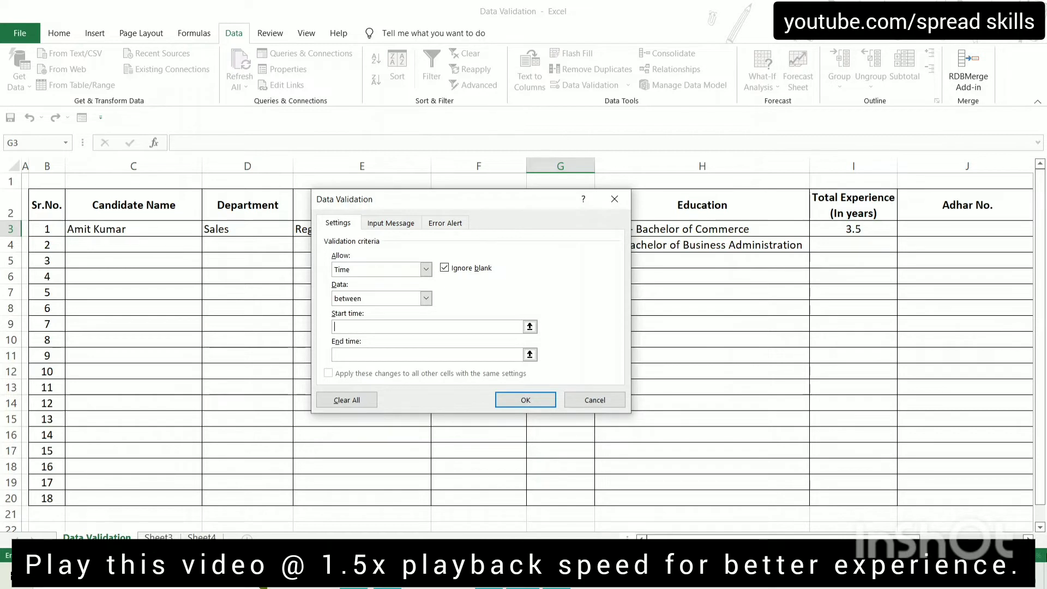
pyautogui.write('11 AM')
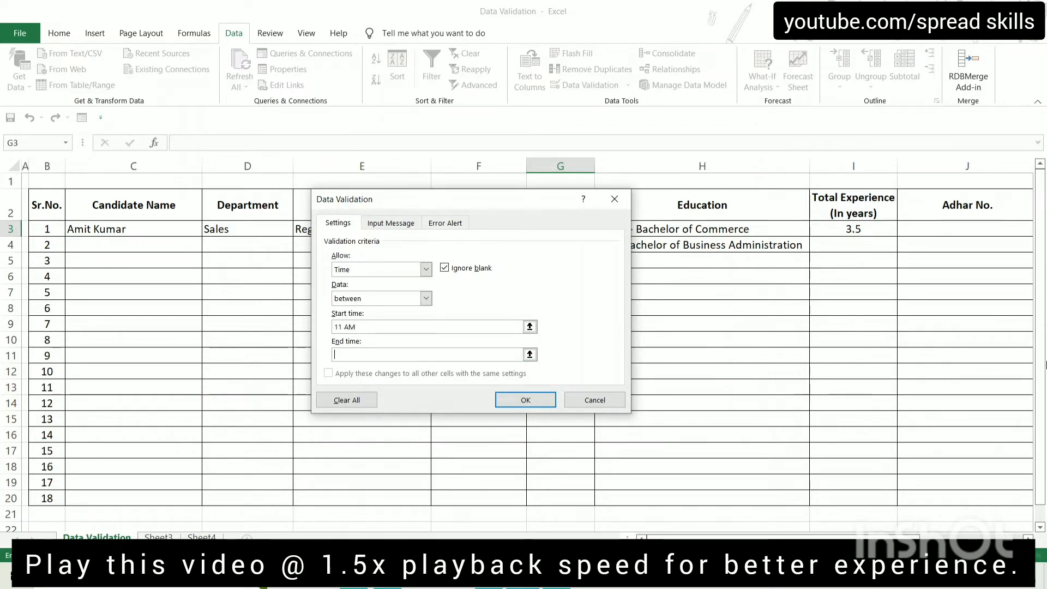
pyautogui.write('4 PM')
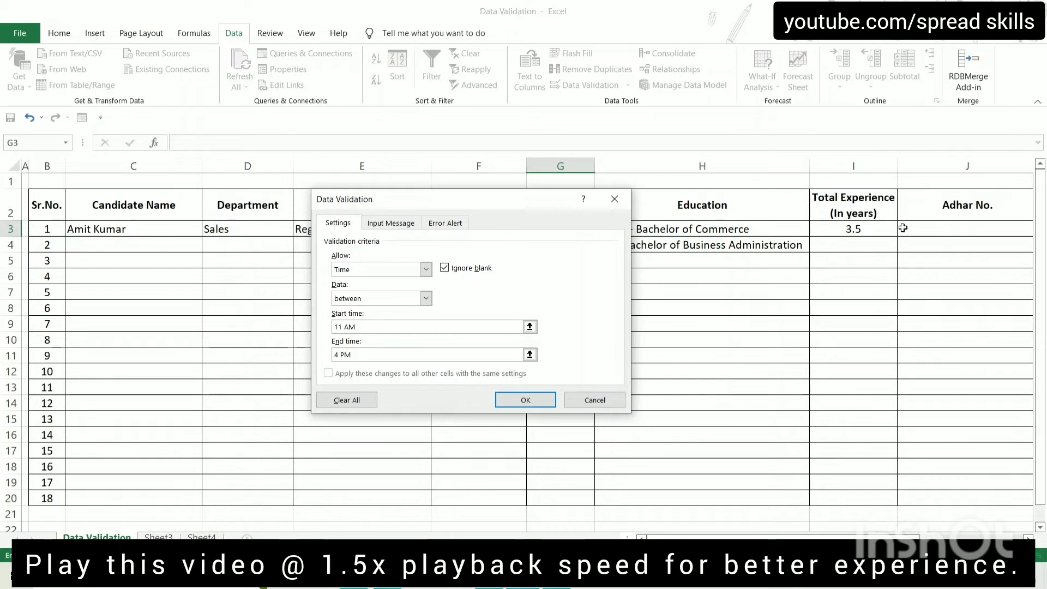
pyautogui.click(545, 402)
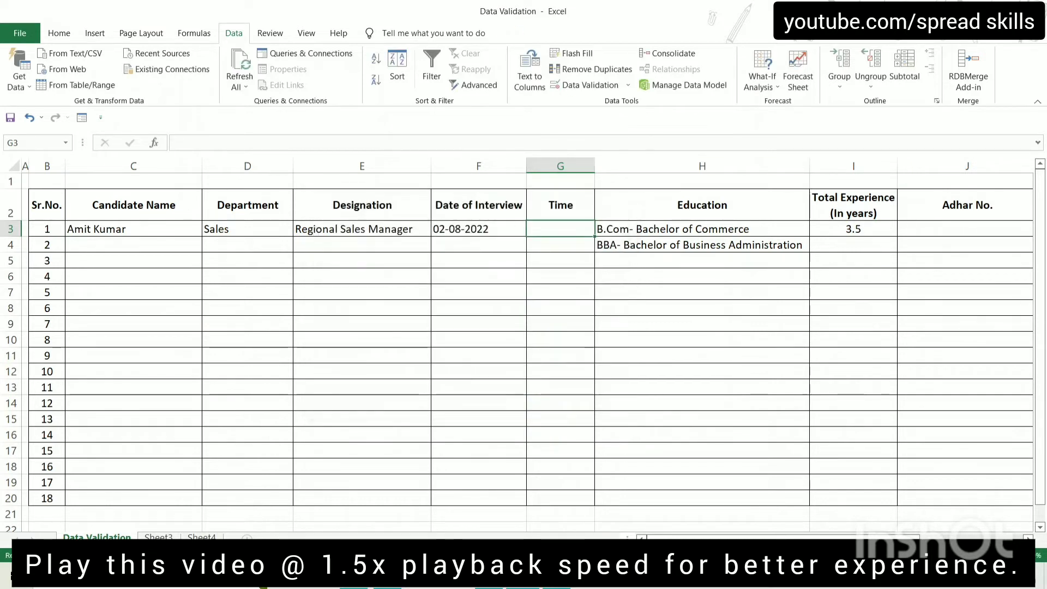
# Test G3 with 11 am and a rejected 5 pm, then leave 11:00 in it
pyautogui.write('11')
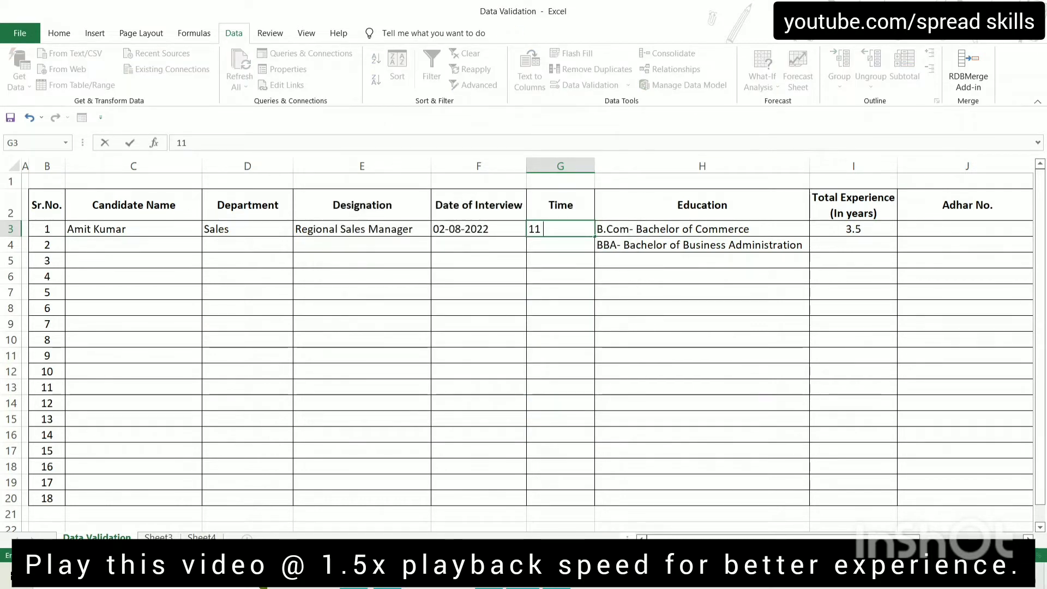
pyautogui.write(' sm')
pyautogui.press('BackSpace')
pyautogui.press('BackSpace')
pyautogui.write('am')
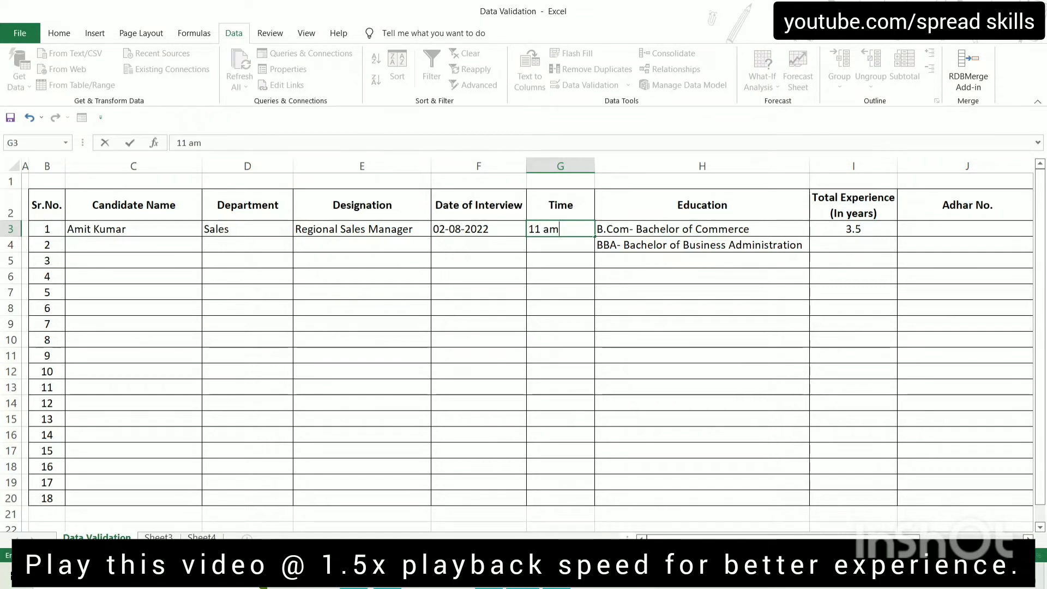
pyautogui.press('Return')
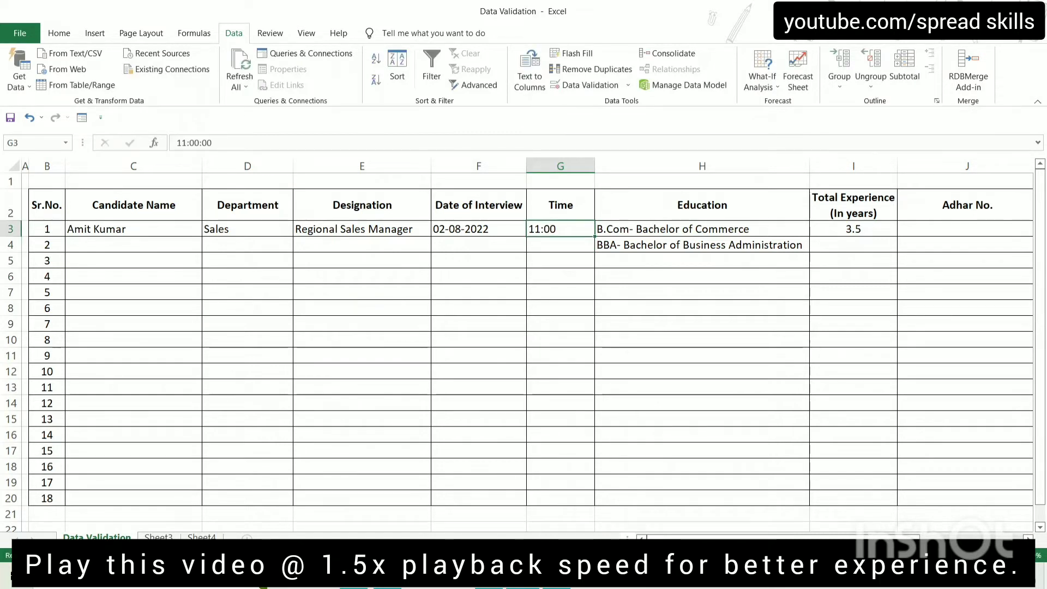
pyautogui.press('Up')
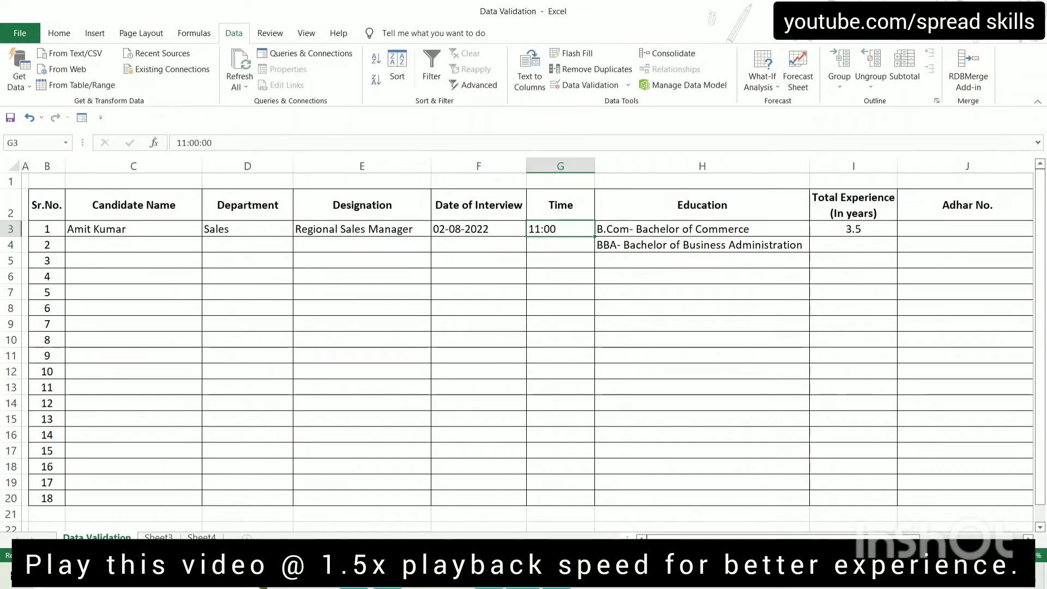
pyautogui.write('5 pm')
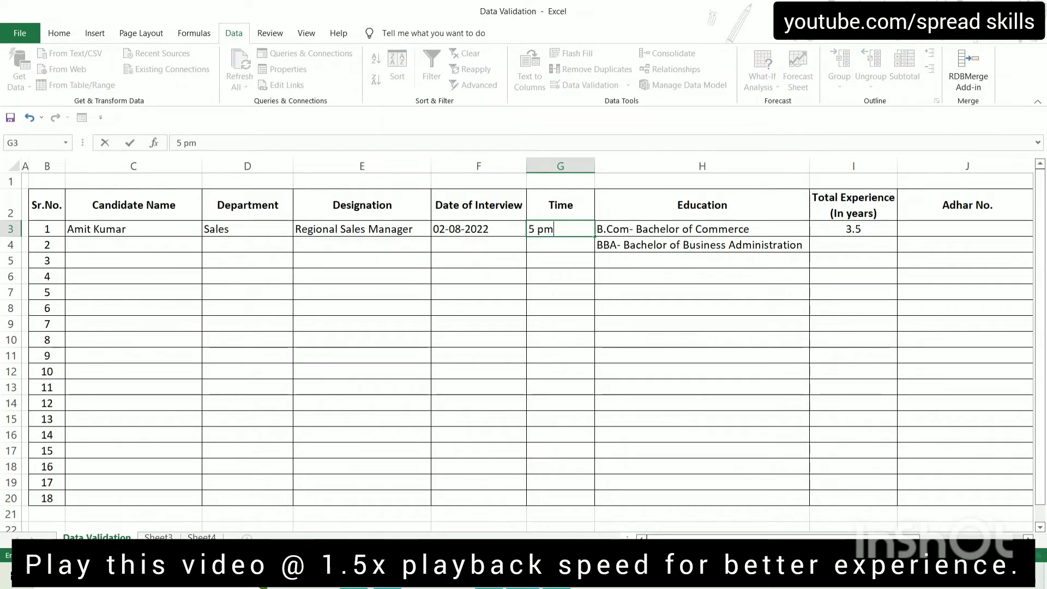
pyautogui.press('Return')
pyautogui.press('Return')
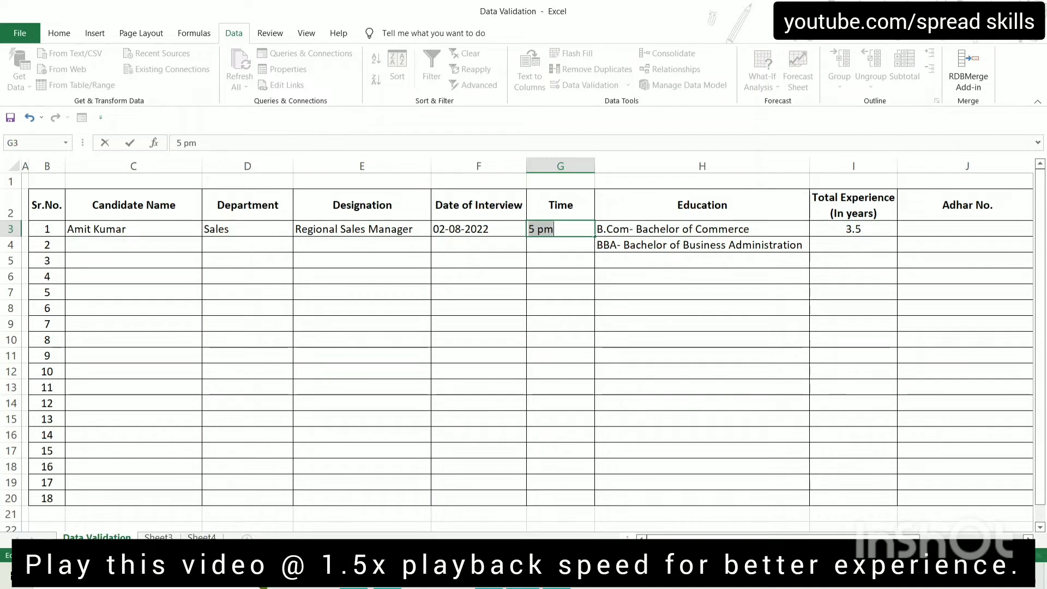
pyautogui.press('BackSpace')
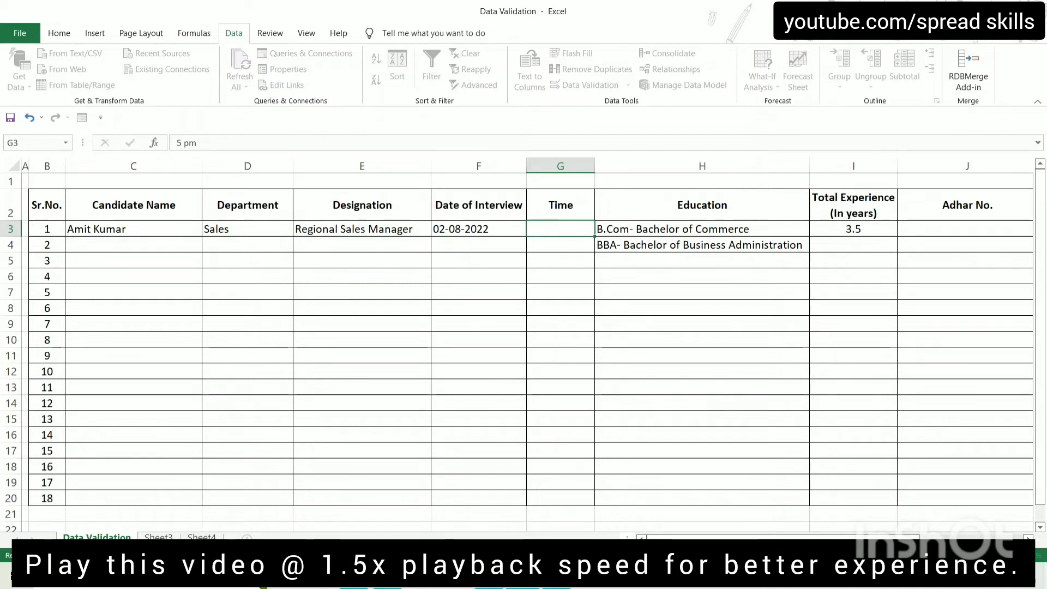
pyautogui.write('11:00')
pyautogui.press('Tab')
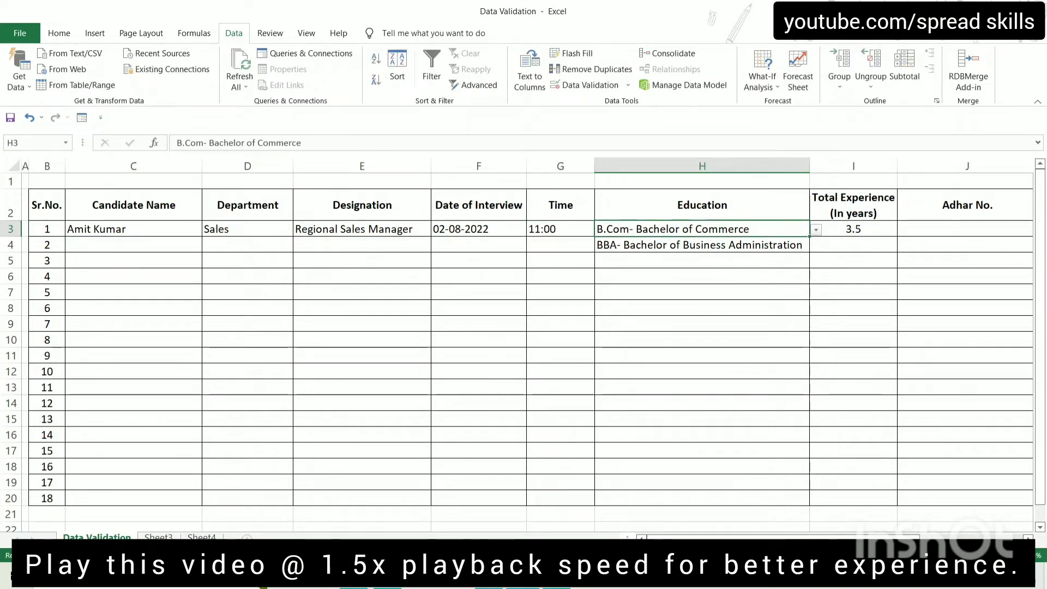
# Clear the 3.5 from Total Experience cell I3 and select I3 through I20
pyautogui.press('Up')
pyautogui.press('Right')
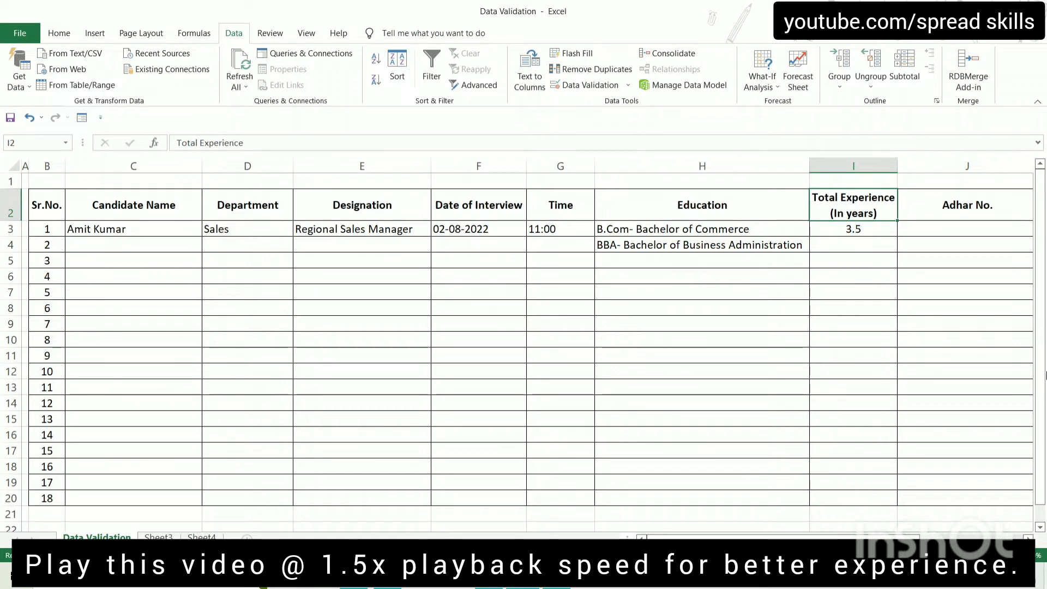
pyautogui.click(865, 236)
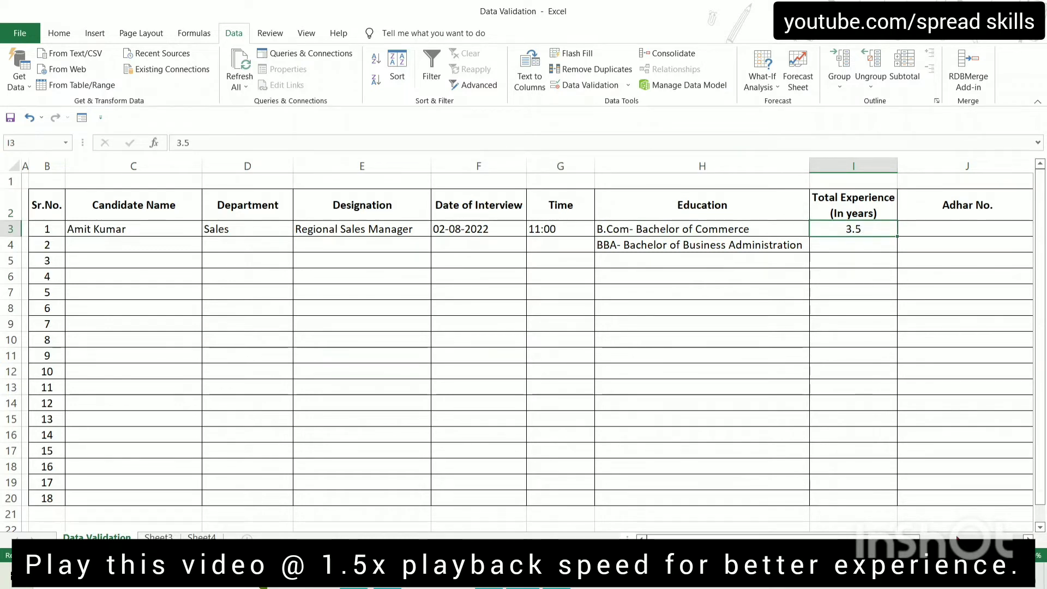
pyautogui.press('Delete')
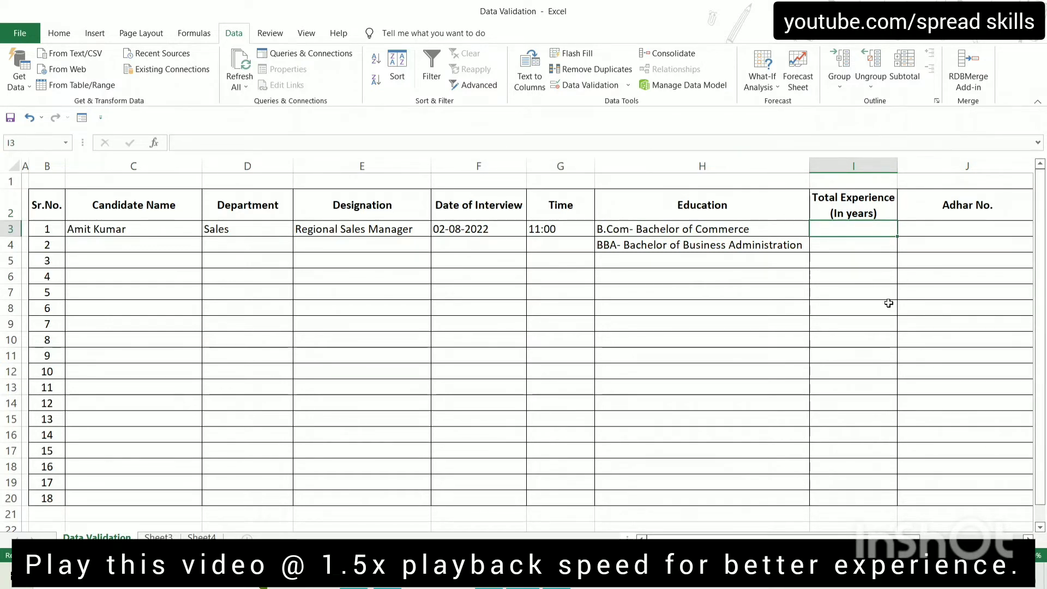
pyautogui.moveTo(854, 235); pyautogui.dragTo(879, 505)
# Set I3:I20 to accept only whole numbers greater than or equal to a minimum
pyautogui.click(578, 83)
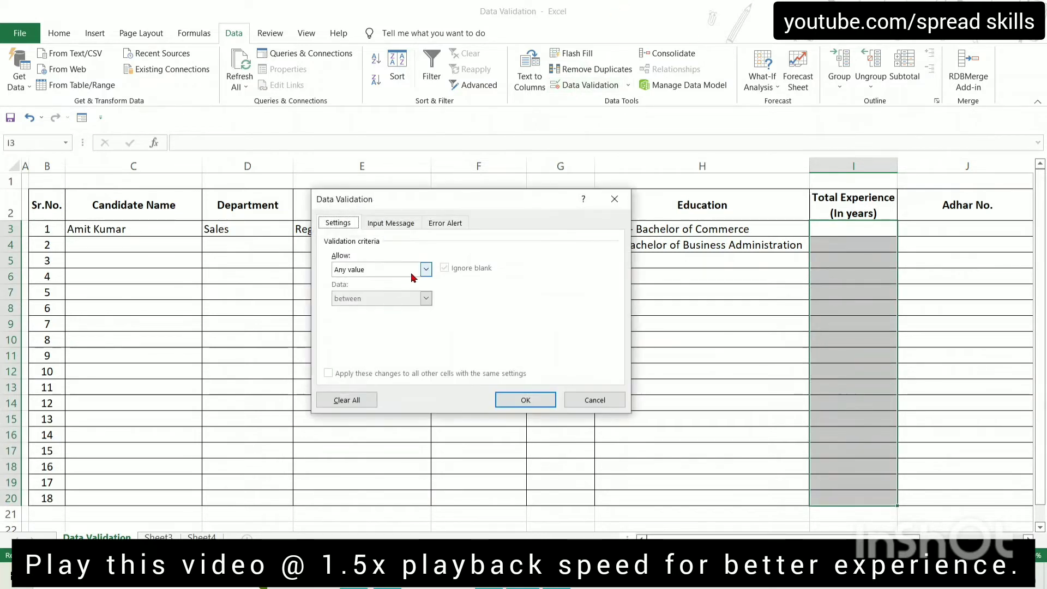
pyautogui.click(426, 269)
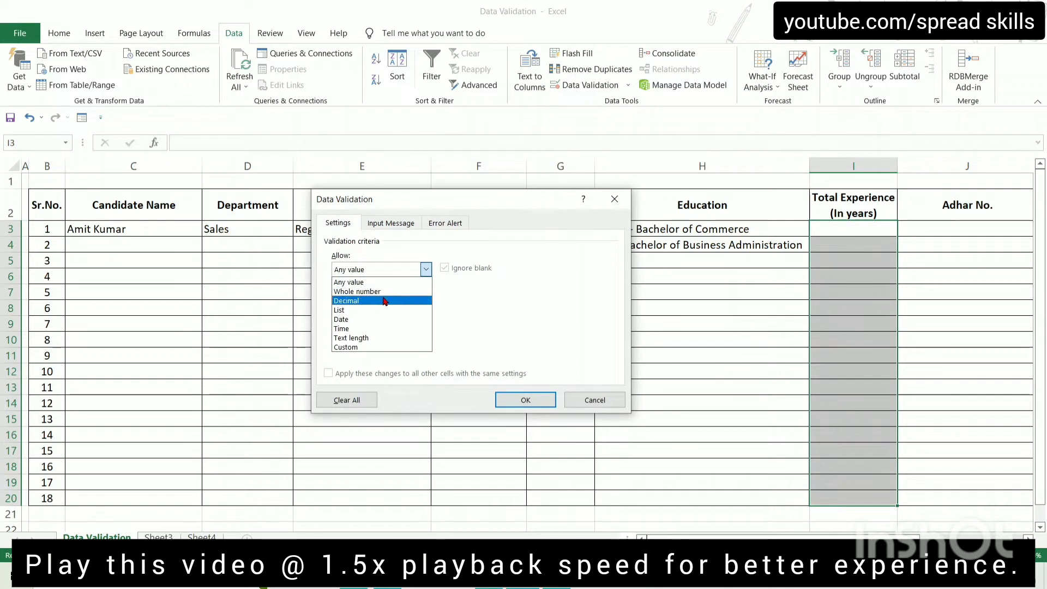
pyautogui.click(385, 300)
pyautogui.click(426, 270)
pyautogui.click(382, 289)
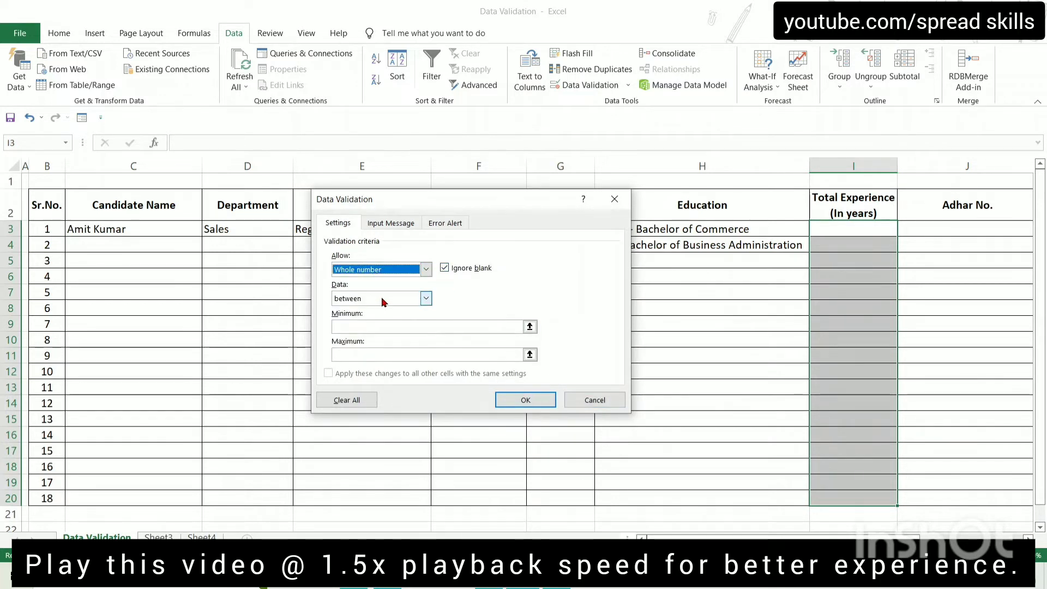
pyautogui.click(378, 327)
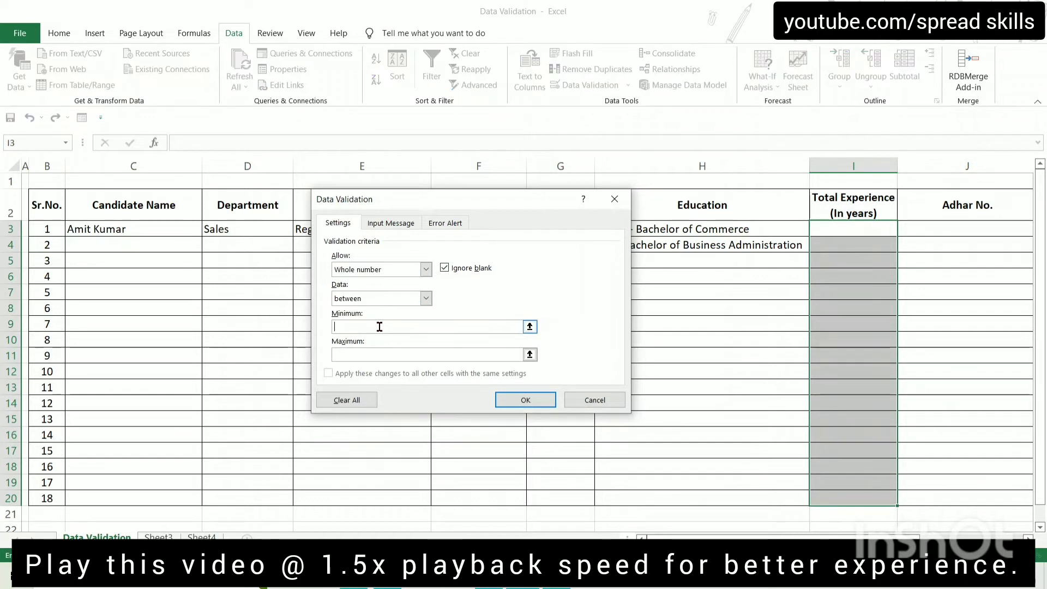
pyautogui.click(426, 300)
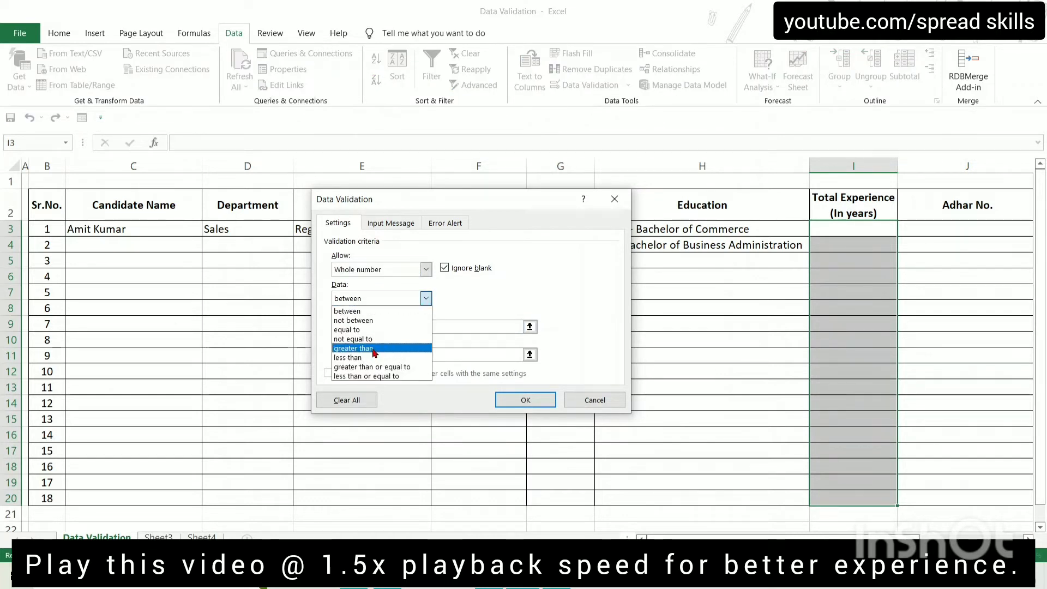
pyautogui.click(397, 368)
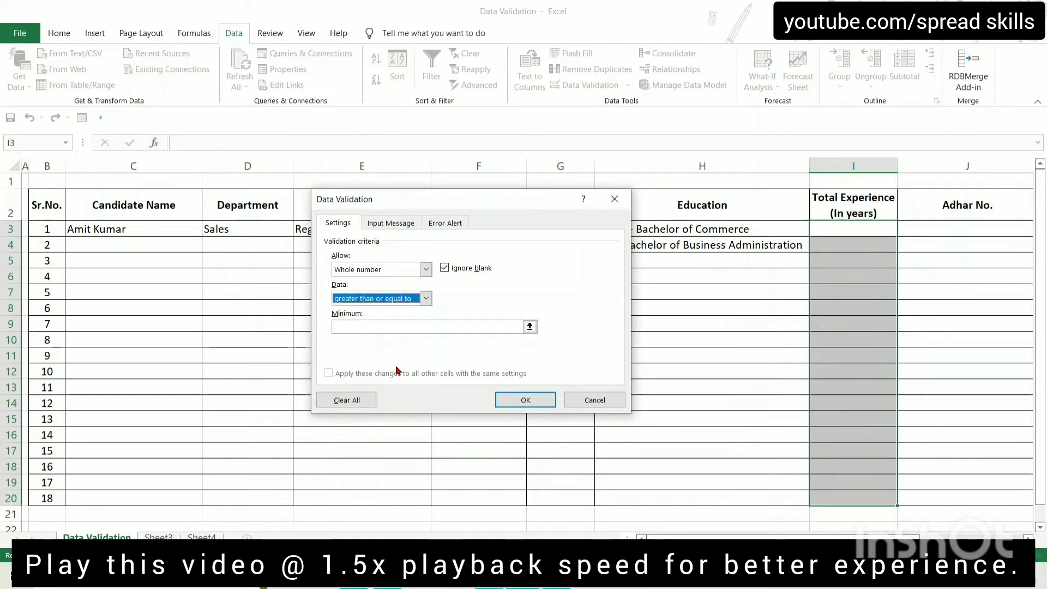
pyautogui.click(373, 326)
pyautogui.write('0')
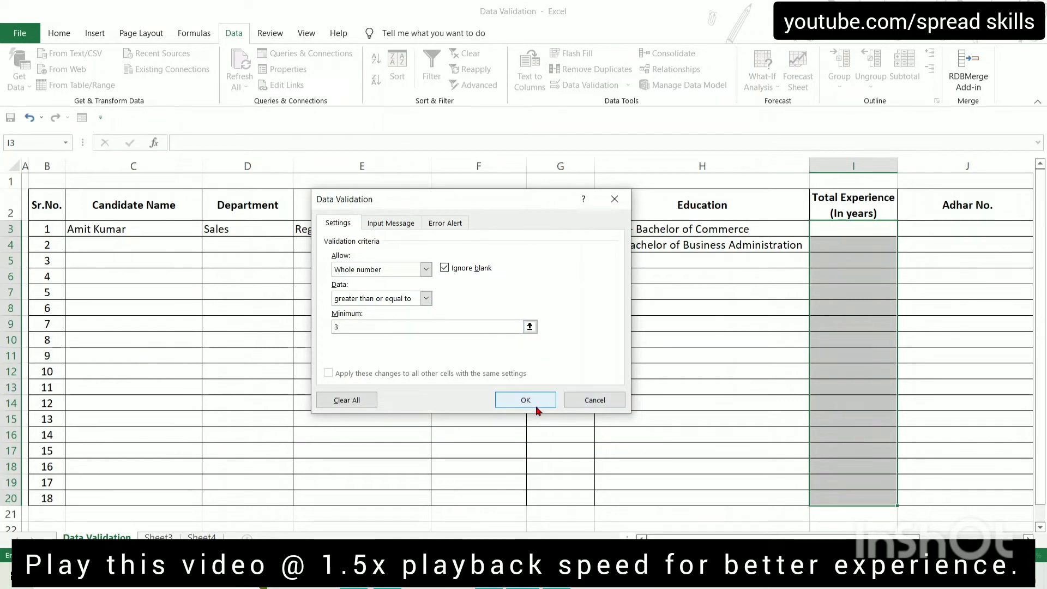
pyautogui.click(523, 401)
# Test I3 with 2, which is rejected, then enter 3 and 5
pyautogui.click(830, 229)
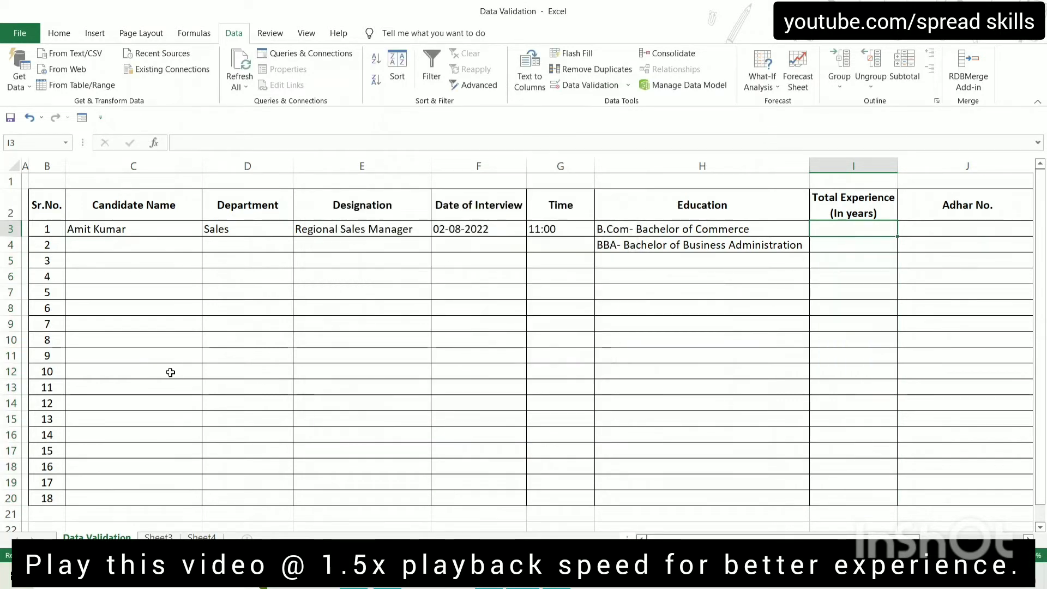
pyautogui.write('2')
pyautogui.press('Return')
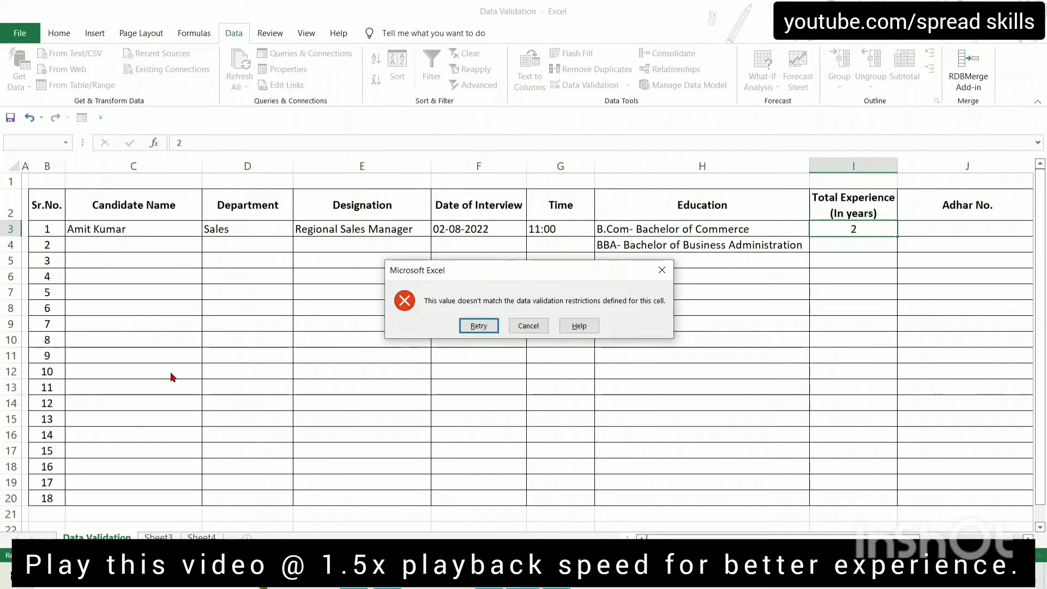
pyautogui.press('Escape')
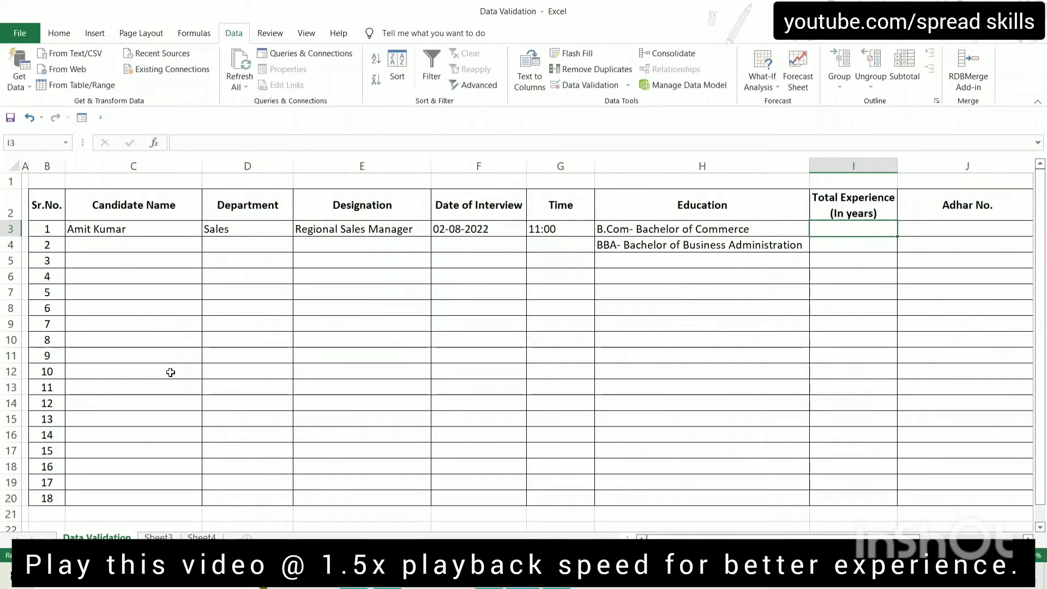
pyautogui.write('3')
pyautogui.press('Return')
pyautogui.press('Up')
pyautogui.write('5')
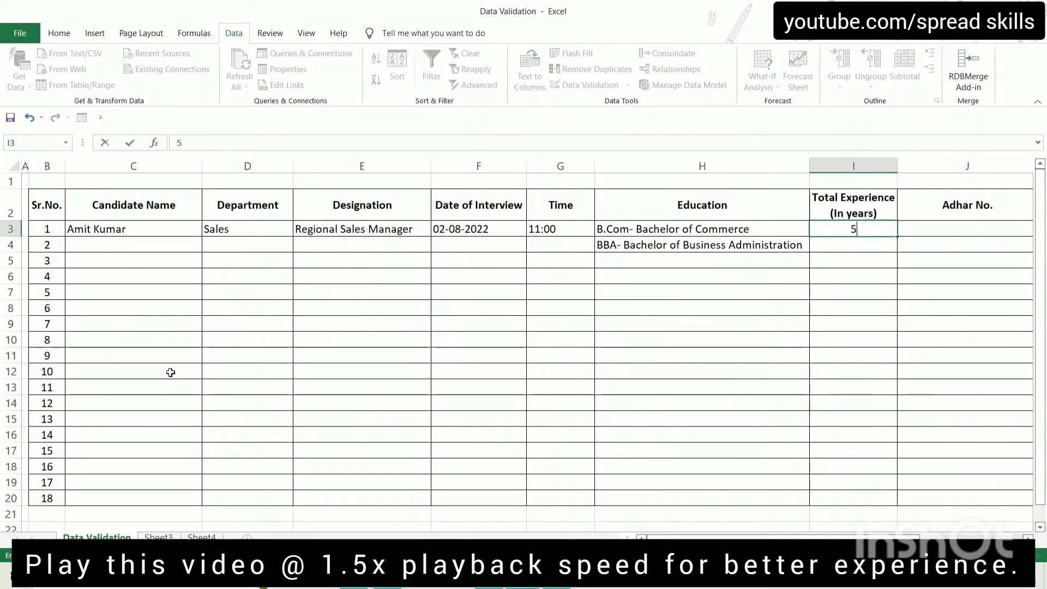
pyautogui.press('Return')
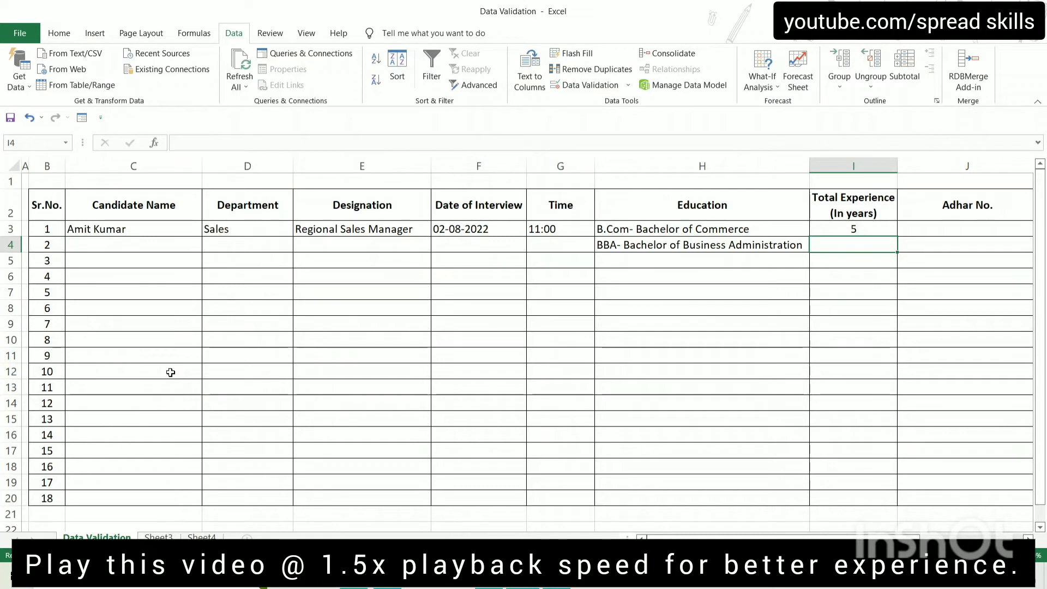
# Confirm 3.5 is rejected in I3, then retry with 5
pyautogui.press('Up')
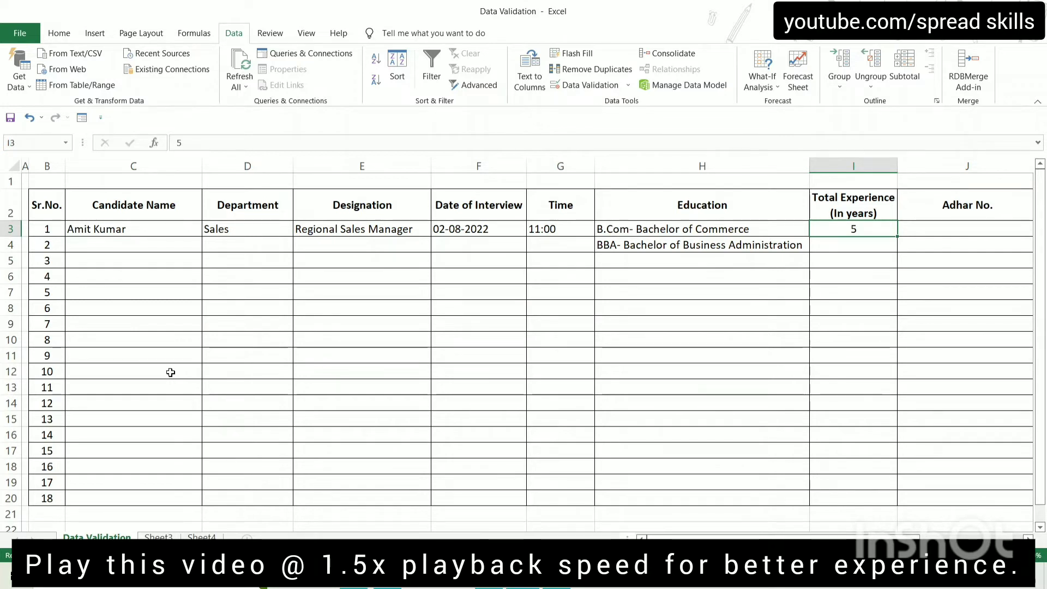
pyautogui.write('3.5')
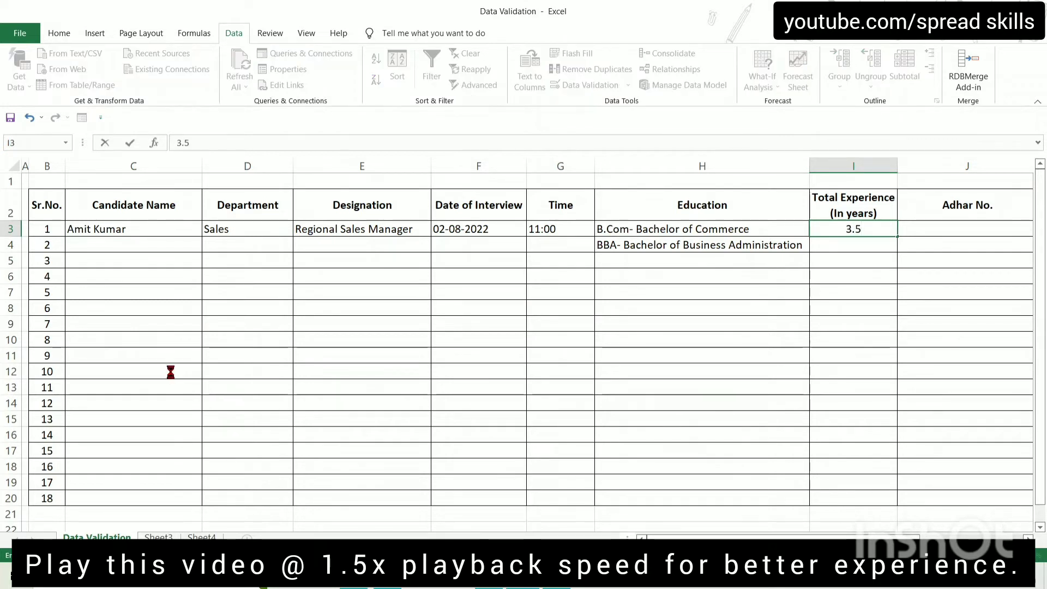
pyautogui.press('Return')
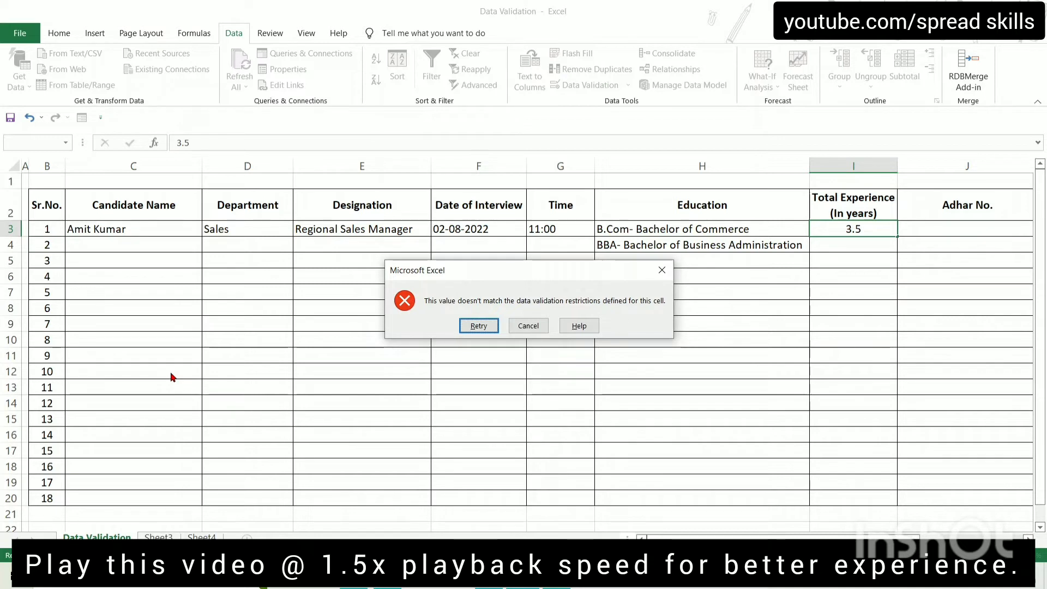
pyautogui.press('Return')
pyautogui.write('5')
pyautogui.hotkey('ctrl', 'Return')
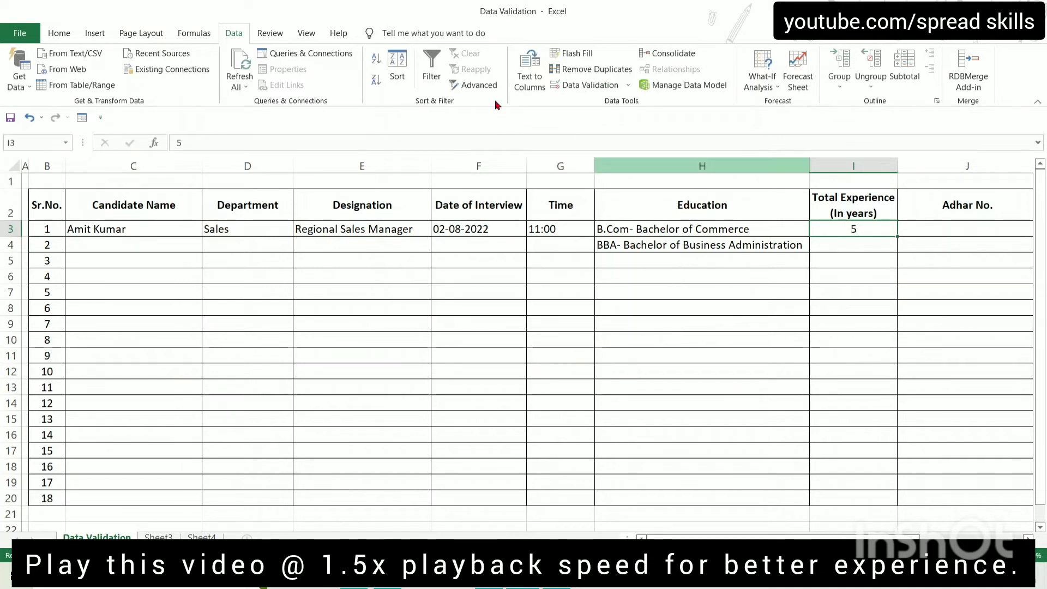
# Change the experience rule to allow decimal values of at least 3
pyautogui.click(590, 86)
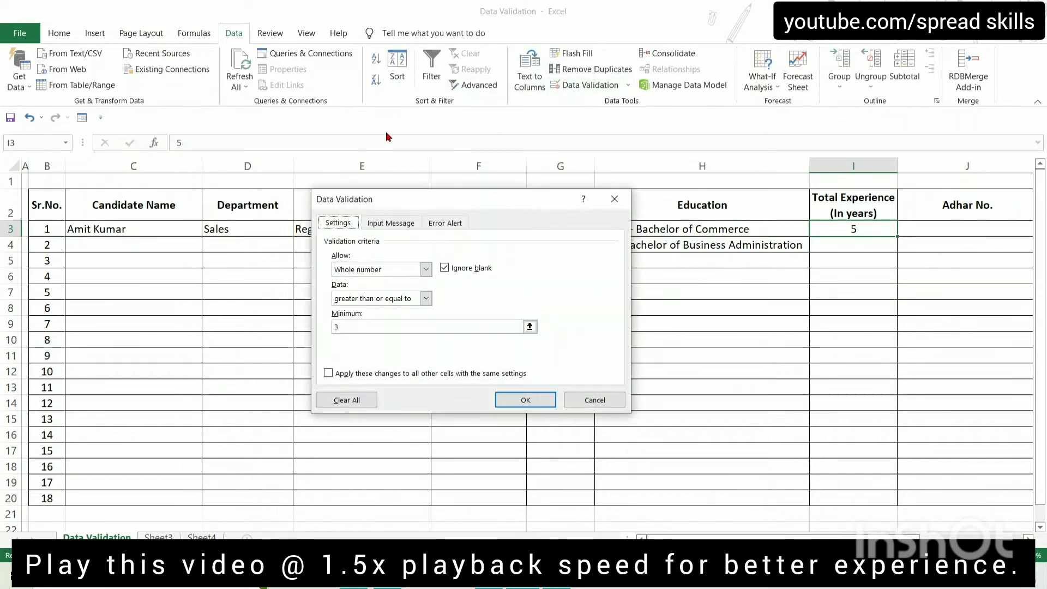
pyautogui.click(425, 271)
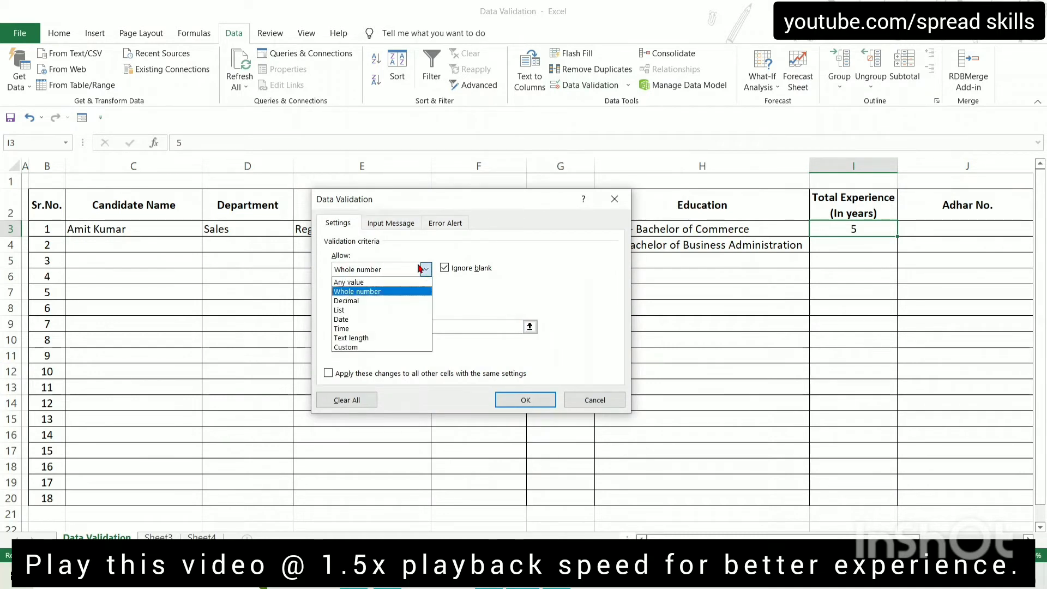
pyautogui.click(357, 301)
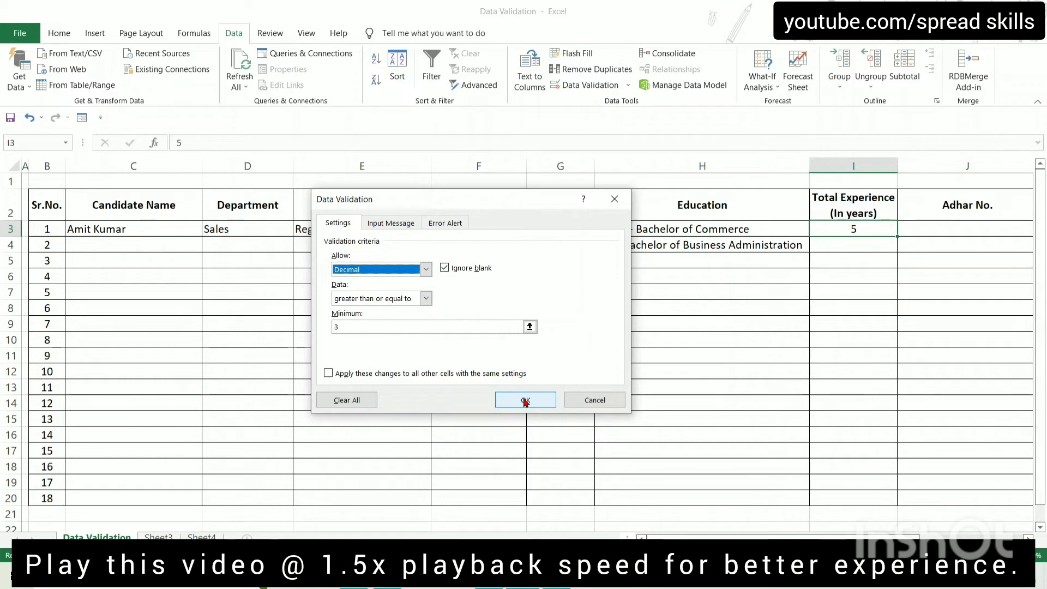
pyautogui.click(364, 326)
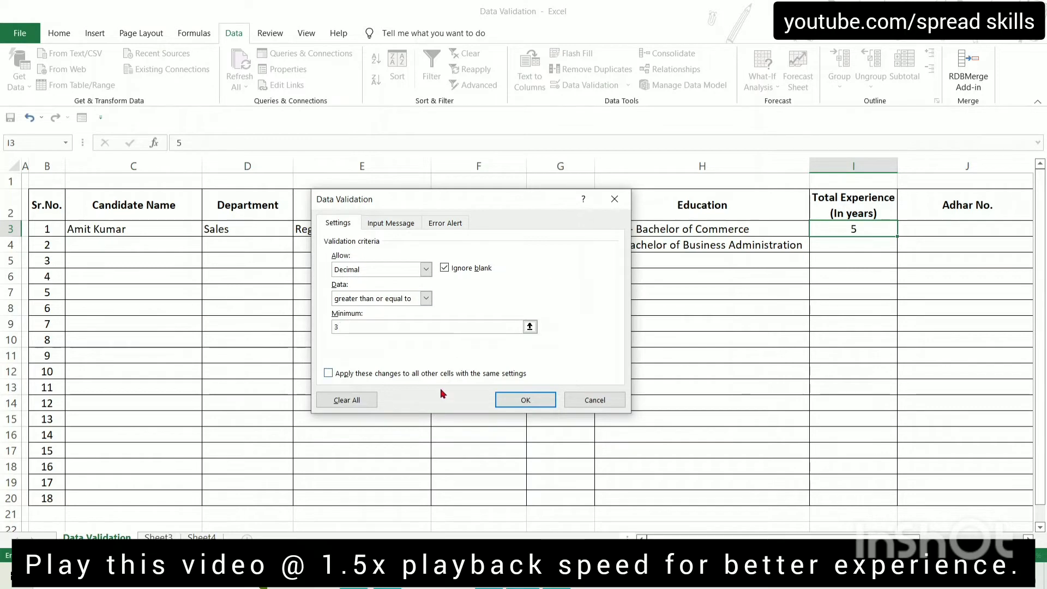
pyautogui.click(524, 402)
# Enter 3, 3.5 and then 4.5 in I3 to confirm decimals are accepted
pyautogui.write('5')
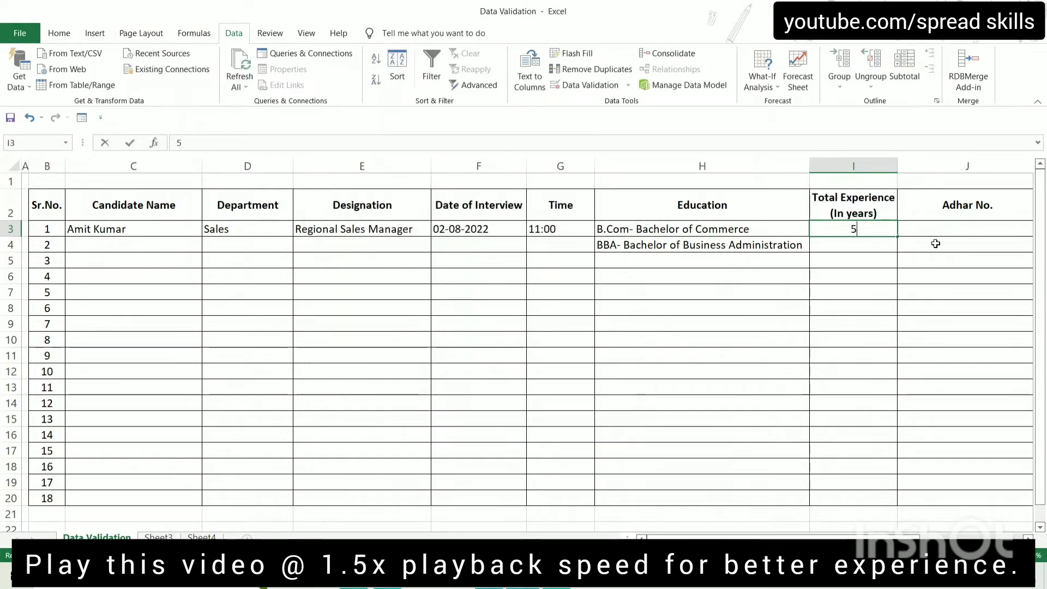
pyautogui.press('BackSpace')
pyautogui.write('3')
pyautogui.press('Return')
pyautogui.press('Up')
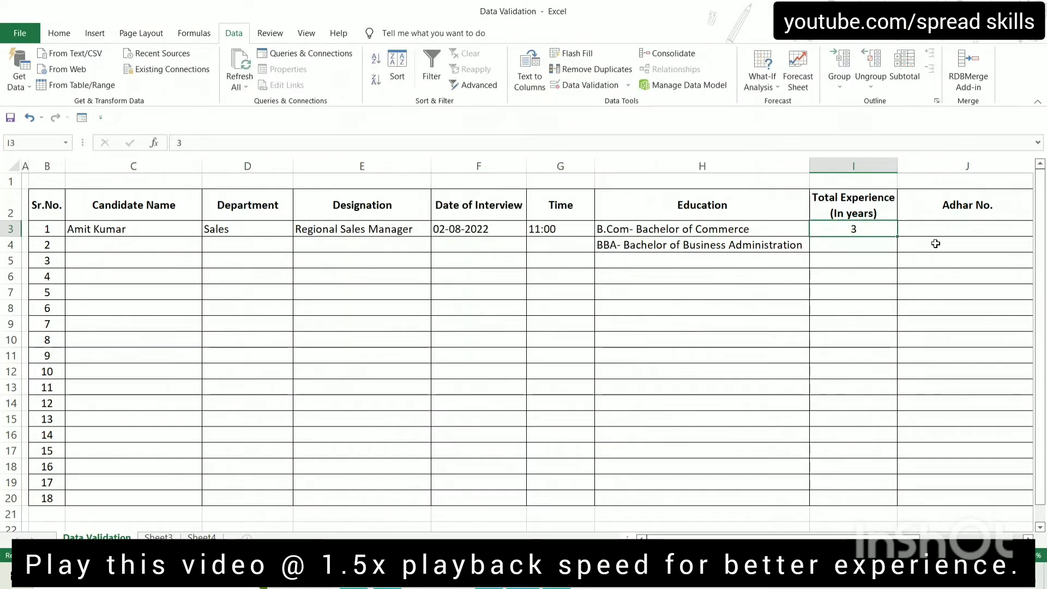
pyautogui.write('3.5')
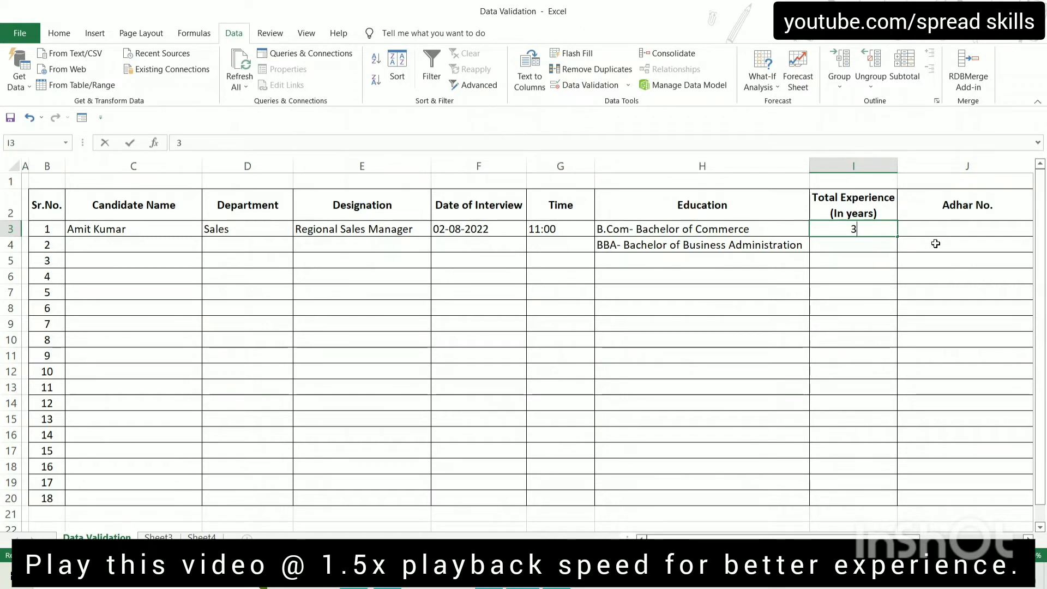
pyautogui.press('Return')
pyautogui.press('Up')
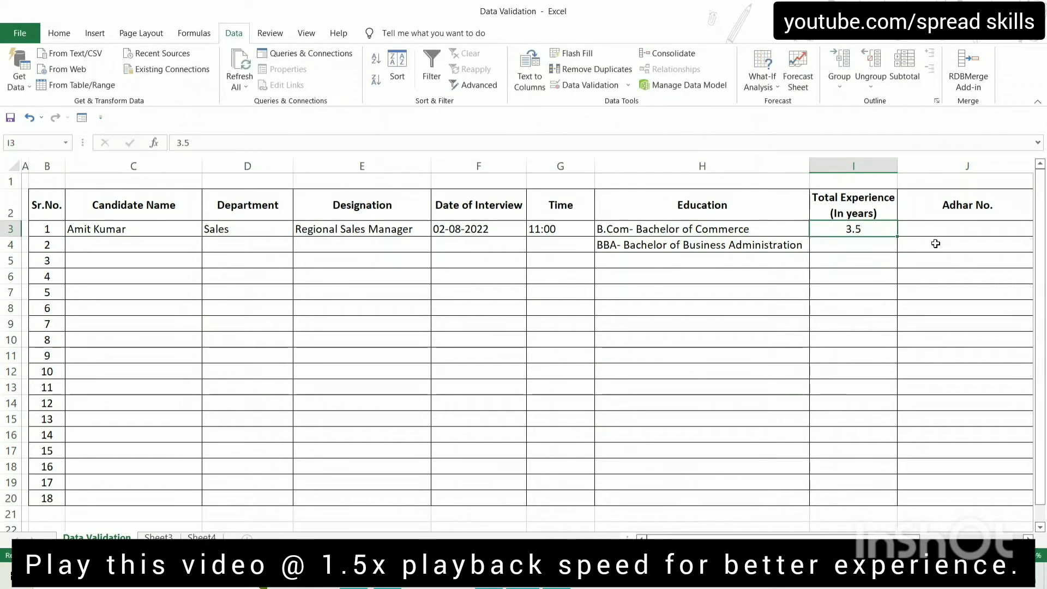
pyautogui.write('4')
pyautogui.press('Return')
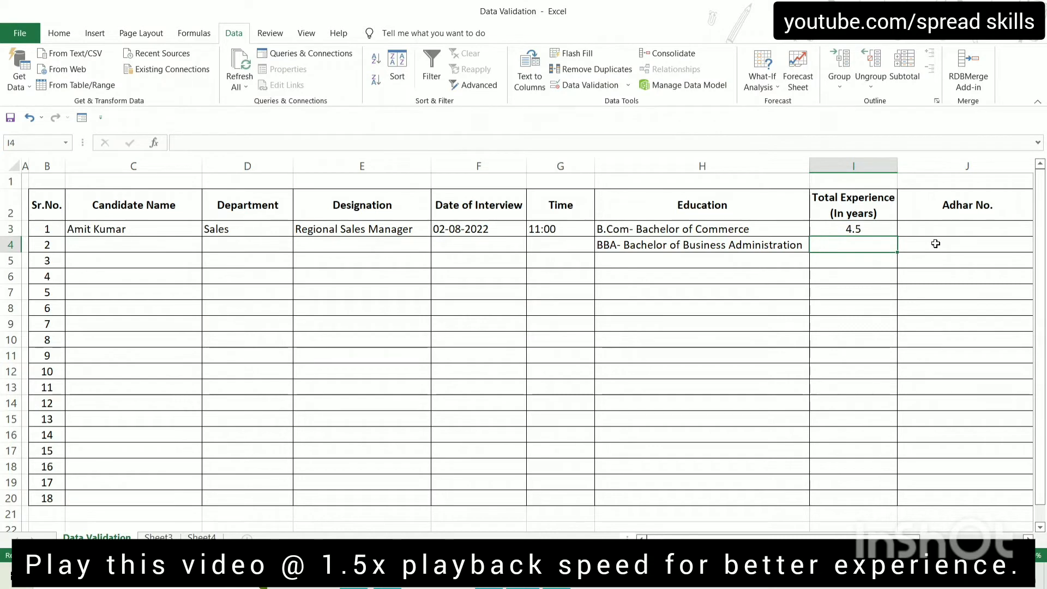
pyautogui.click(948, 232)
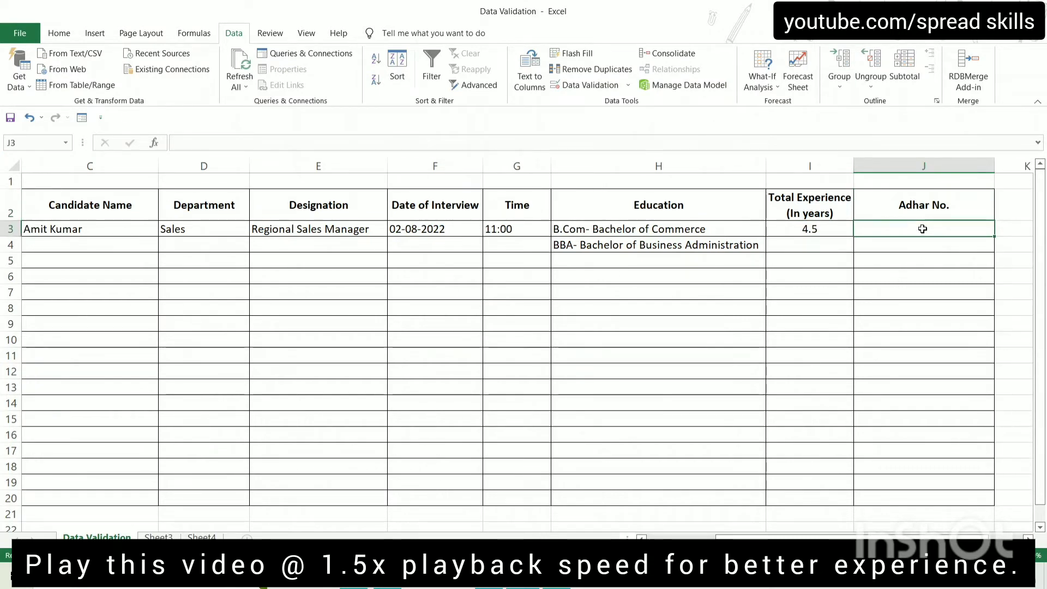
# Give Adhar No. cell J3 a Text length rule equal to 12
pyautogui.click(590, 87)
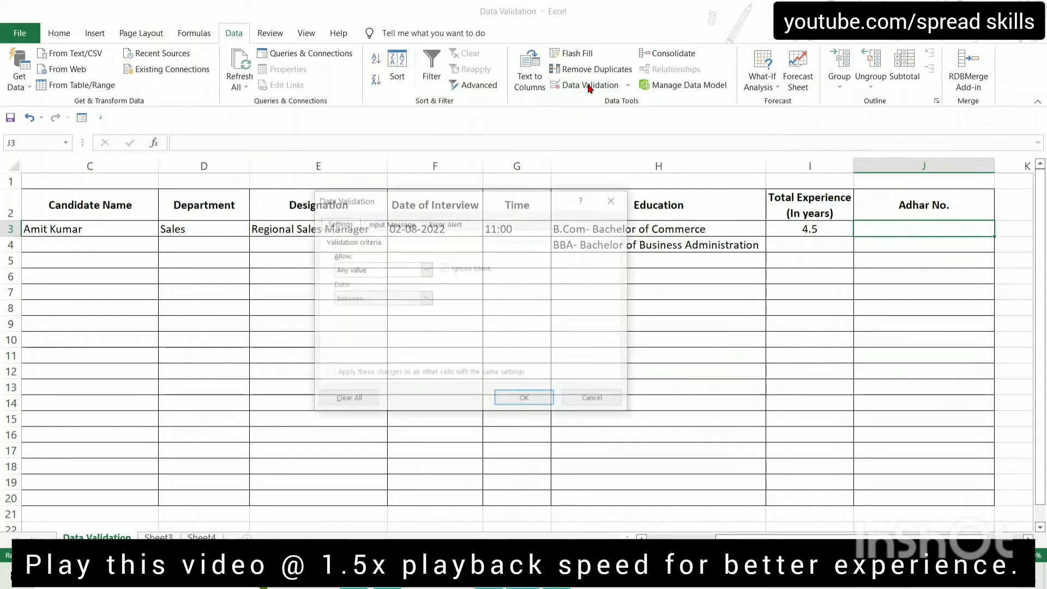
pyautogui.click(426, 270)
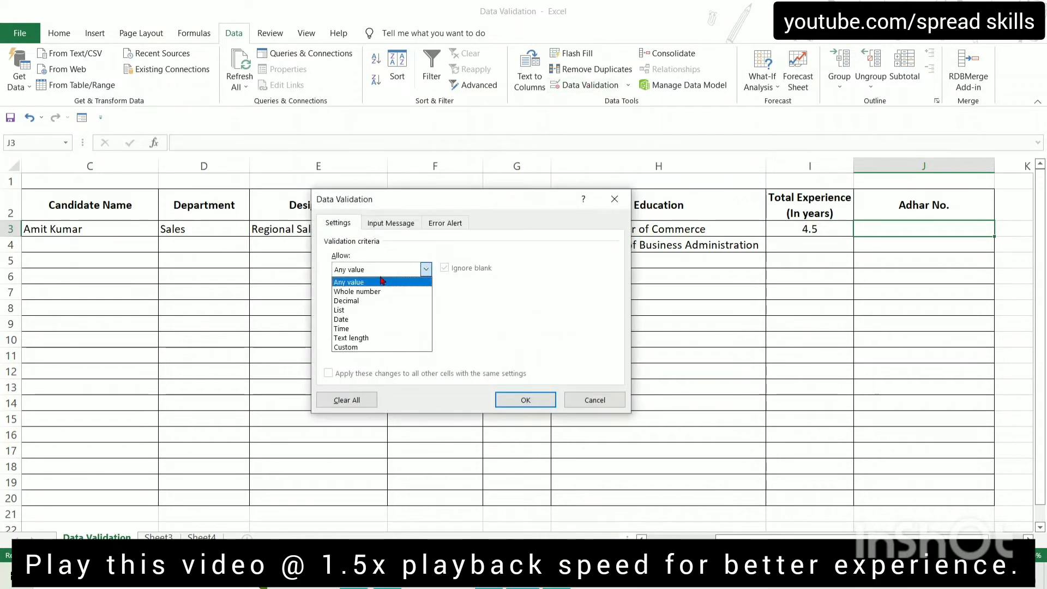
pyautogui.click(370, 338)
pyautogui.click(383, 300)
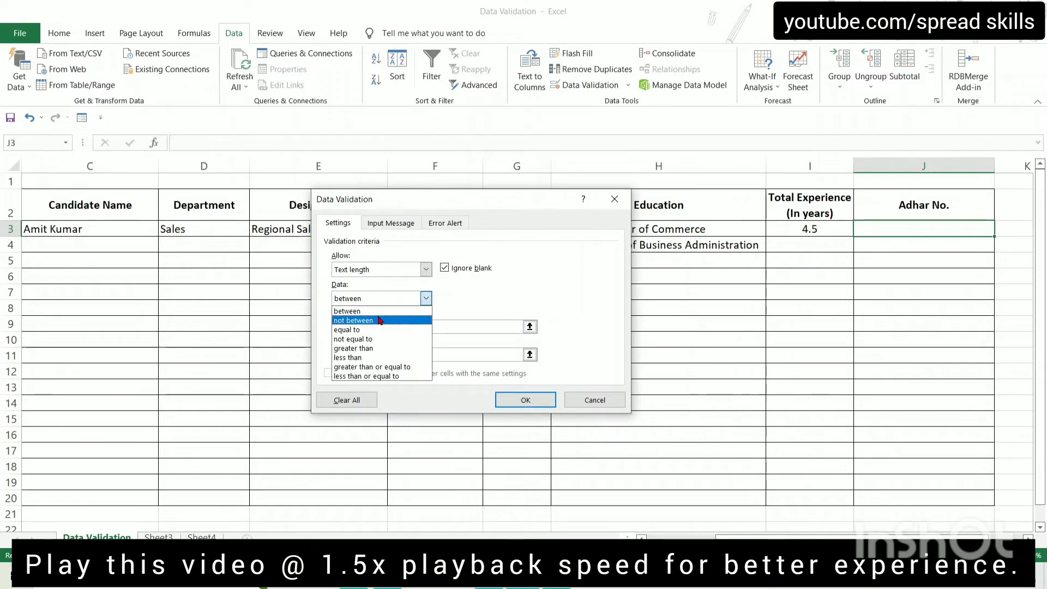
pyautogui.click(359, 331)
pyautogui.click(410, 326)
pyautogui.write('112')
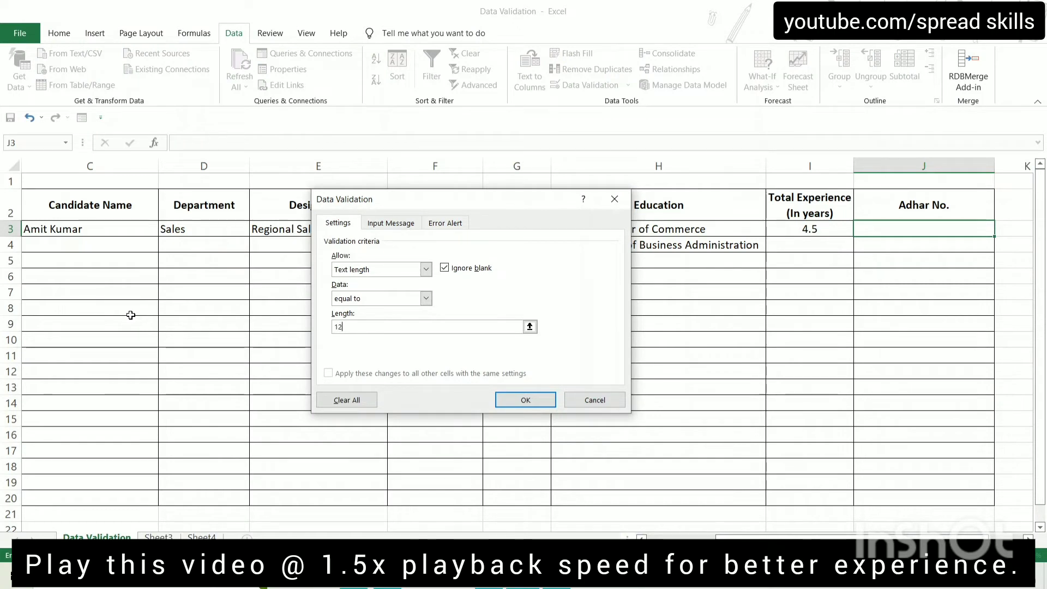
pyautogui.click(503, 400)
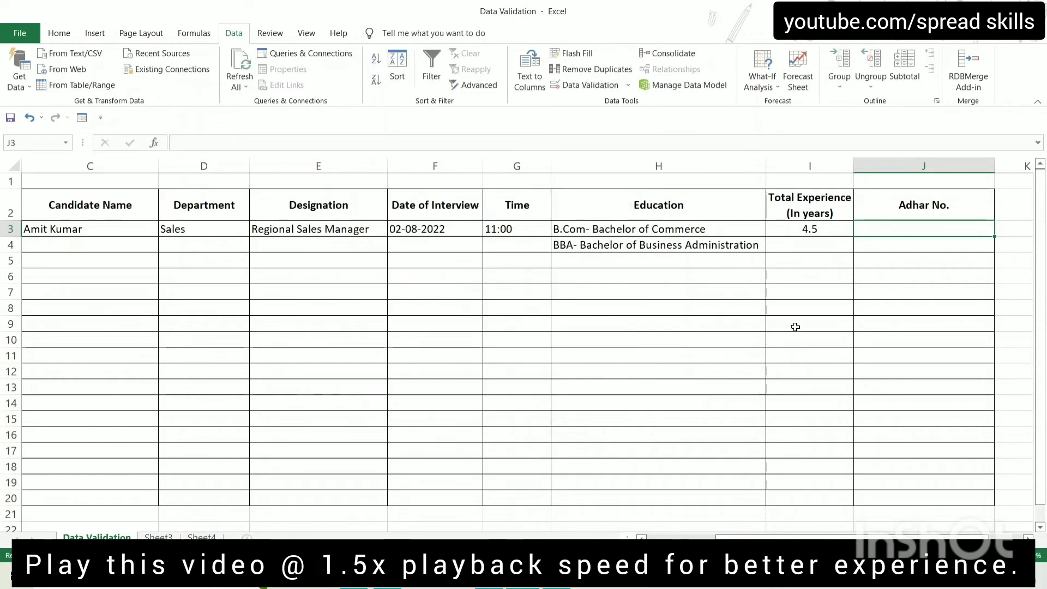
pyautogui.write('1234')
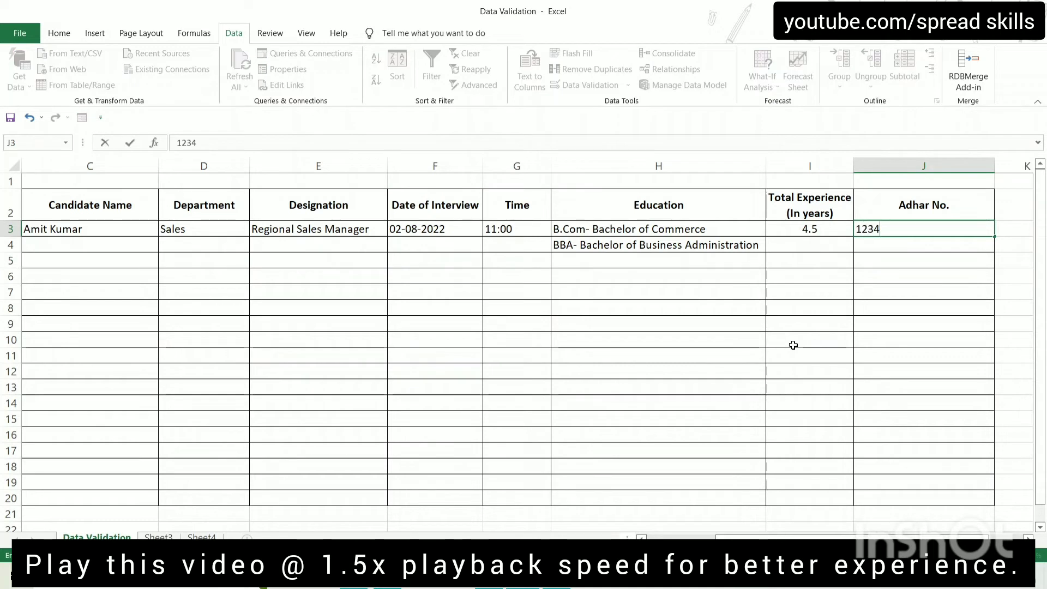
pyautogui.write('12341234')
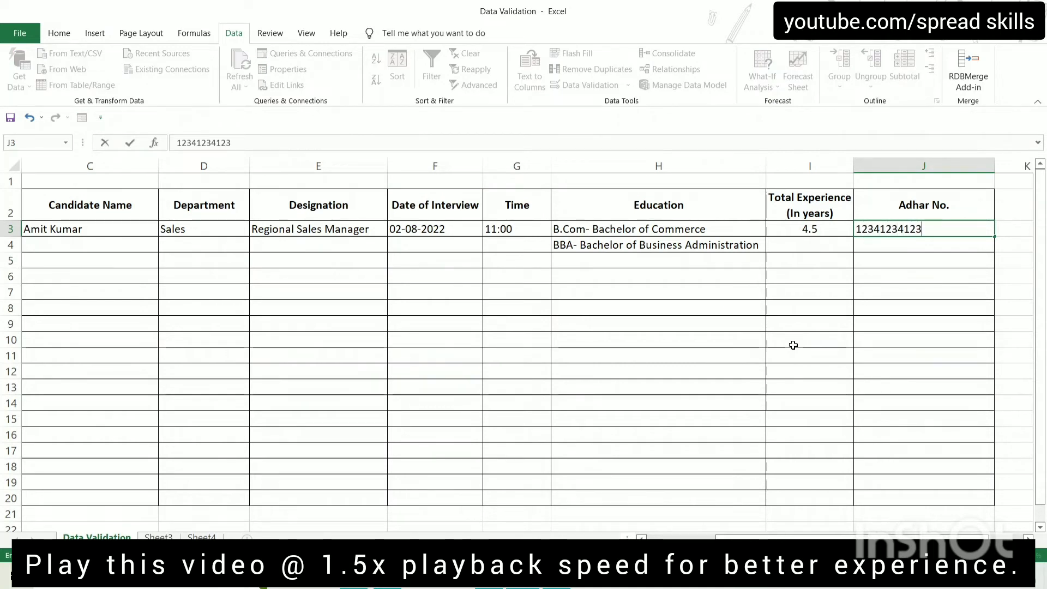
pyautogui.press('Return')
pyautogui.press('Up')
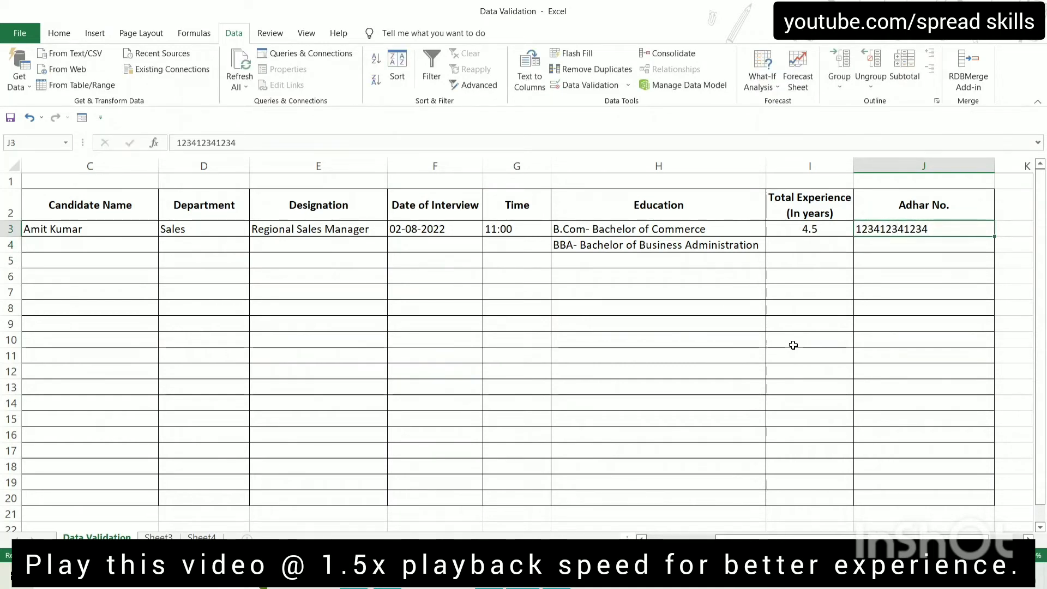
pyautogui.press('F2')
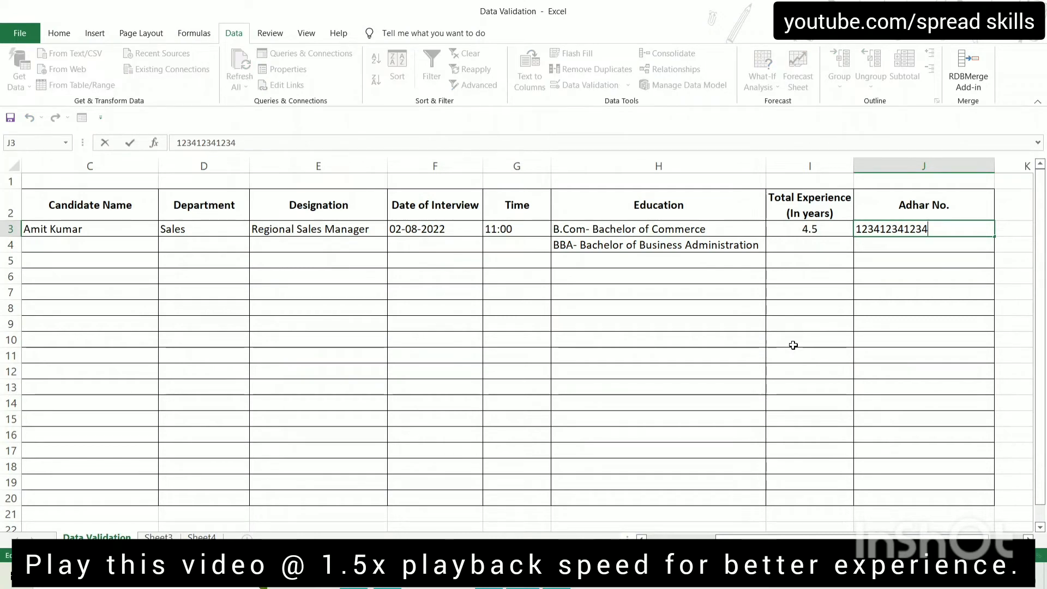
pyautogui.write('3')
pyautogui.press('Return')
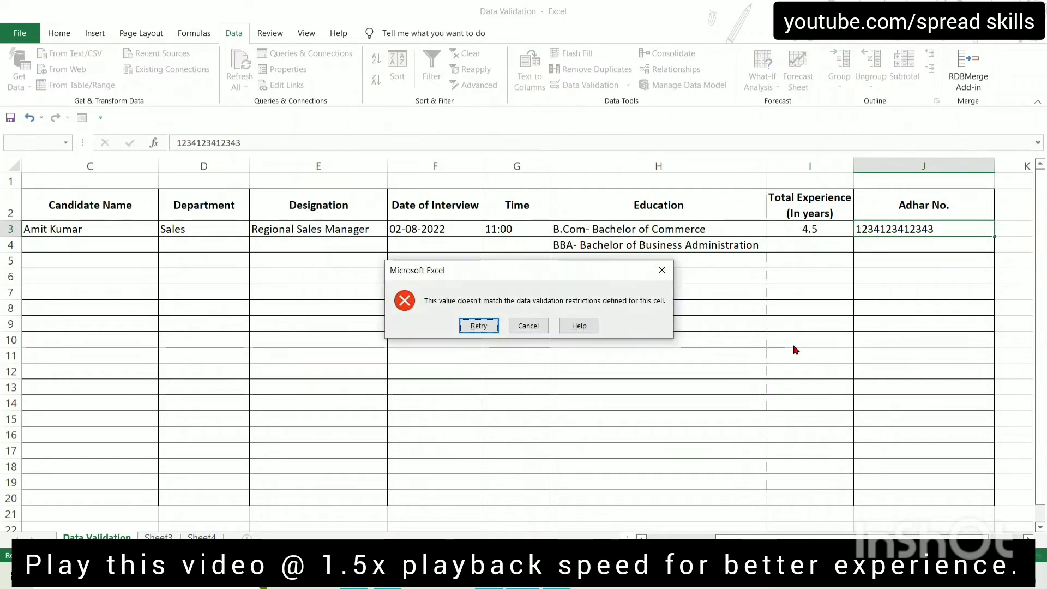
pyautogui.press('Escape')
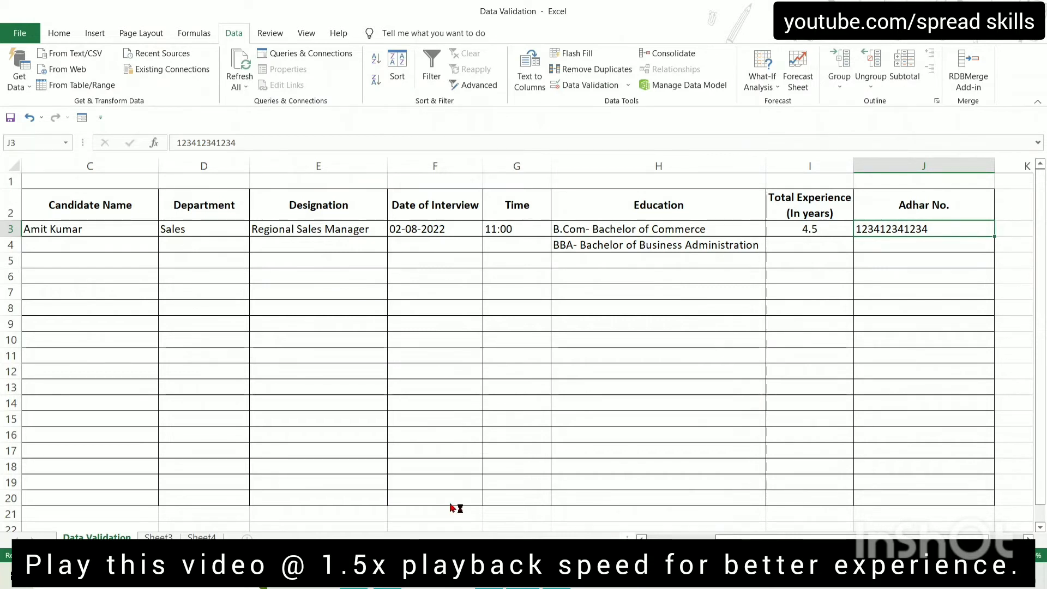
# Confirm a shortened Adhar number is also rejected, then abandon the edit
pyautogui.press('F2')
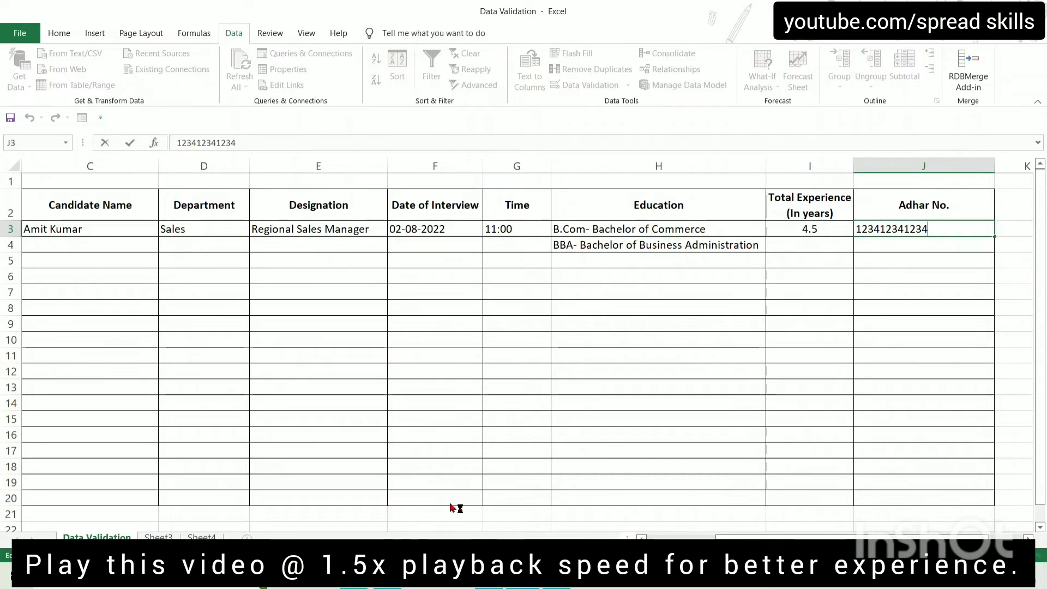
pyautogui.press('BackSpace')
pyautogui.press('BackSpace')
pyautogui.press('Return')
pyautogui.press('Escape')
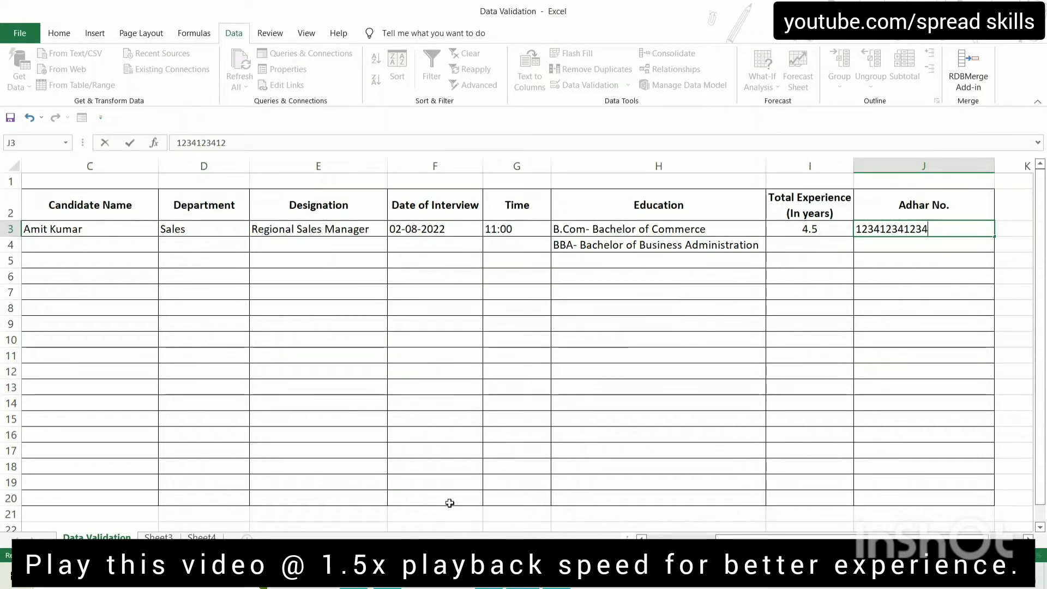
pyautogui.press('Escape')
pyautogui.press('Return')
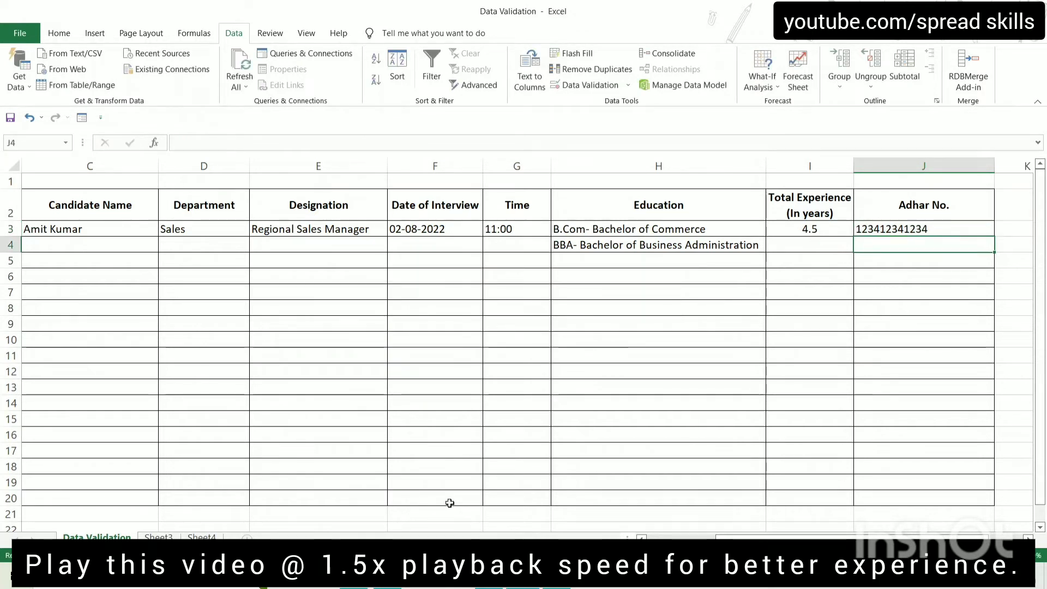
pyautogui.press('Up')
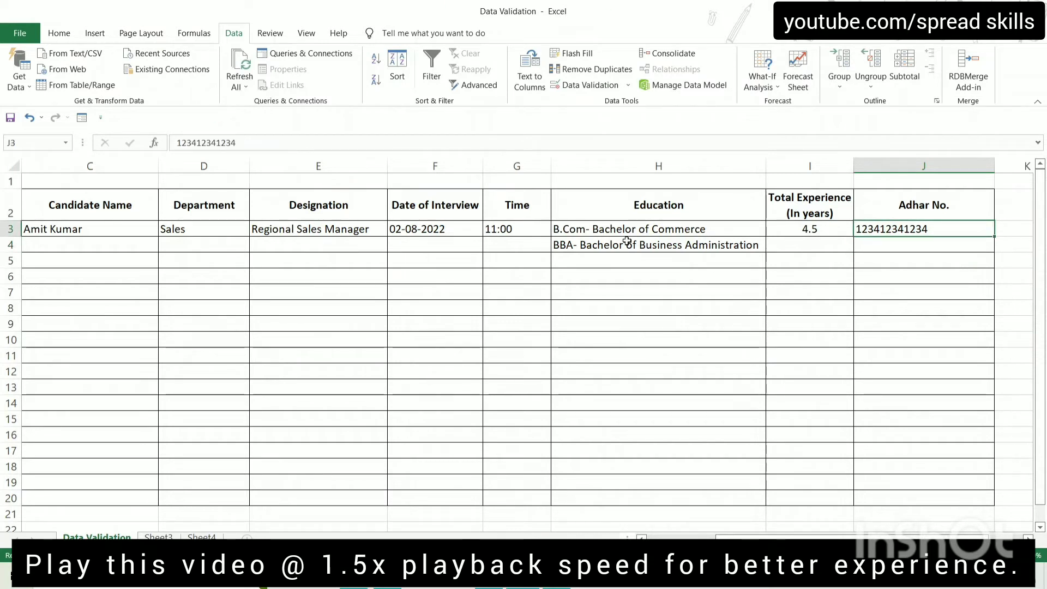
# Re-commit J3's Adhar number and dismiss the default validation error
pyautogui.click(620, 233)
pyautogui.click(490, 228)
pyautogui.click(320, 234)
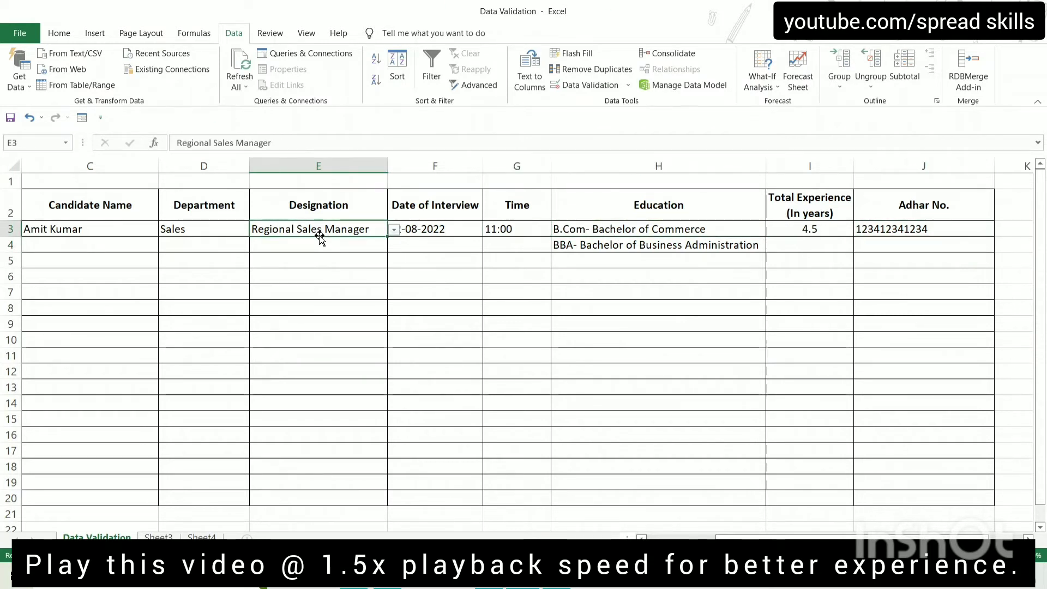
pyautogui.click(884, 229)
pyautogui.press('F2')
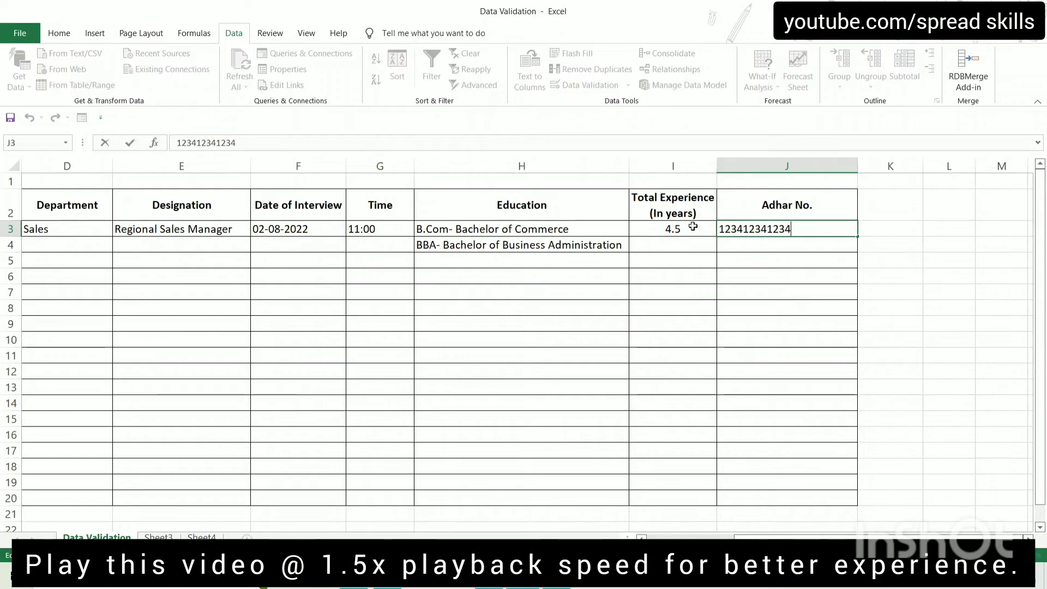
pyautogui.press('Return')
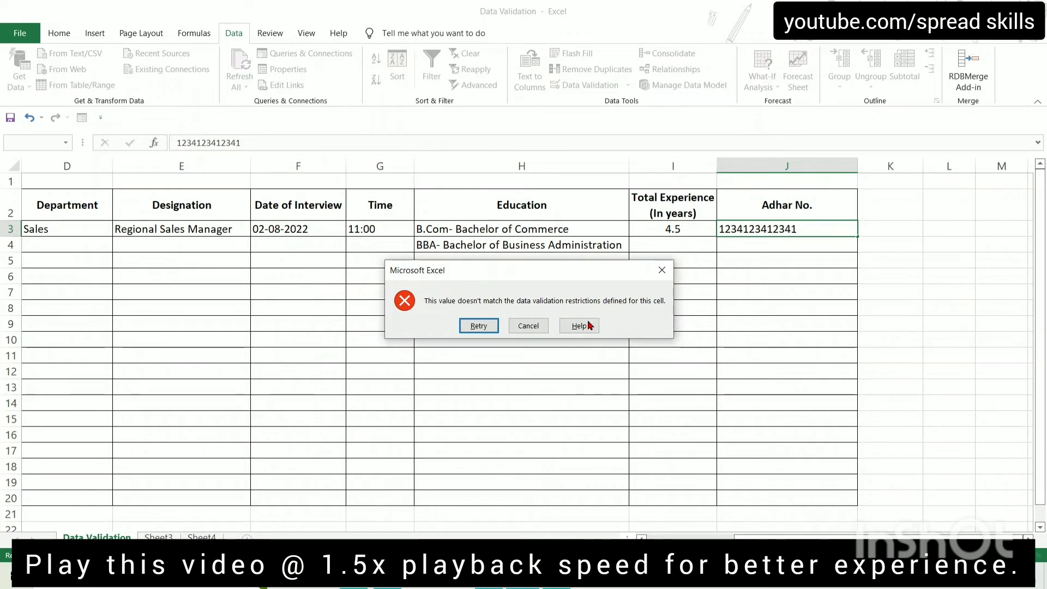
pyautogui.click(664, 278)
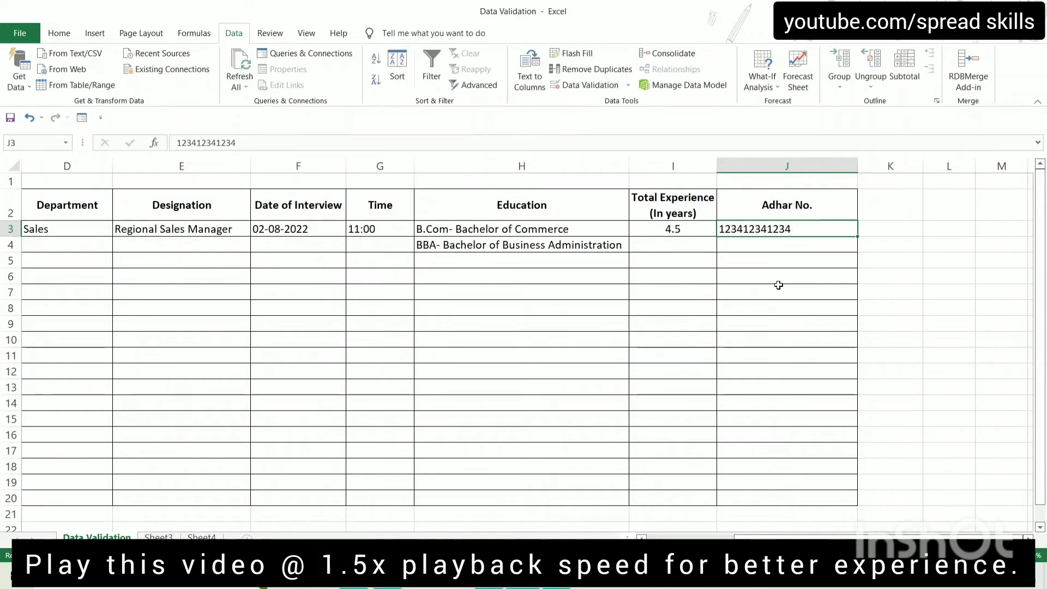
# Add an input message to J3:J20 titled 'Adhar No.' reading 'Adhar No. must be 12 digit long.'
pyautogui.moveTo(807, 227); pyautogui.dragTo(809, 503)
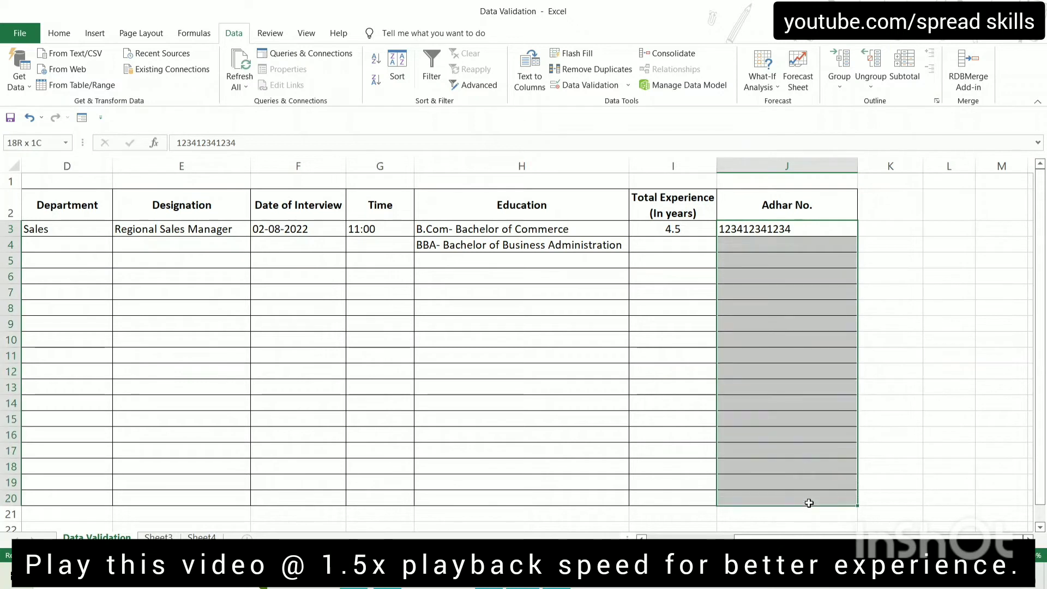
pyautogui.click(578, 86)
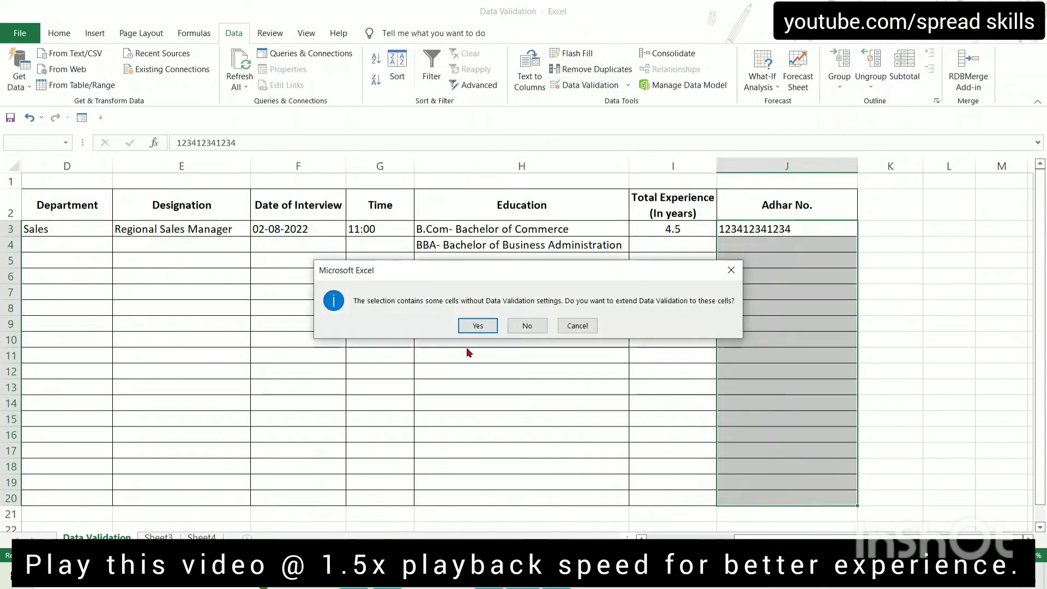
pyautogui.click(477, 325)
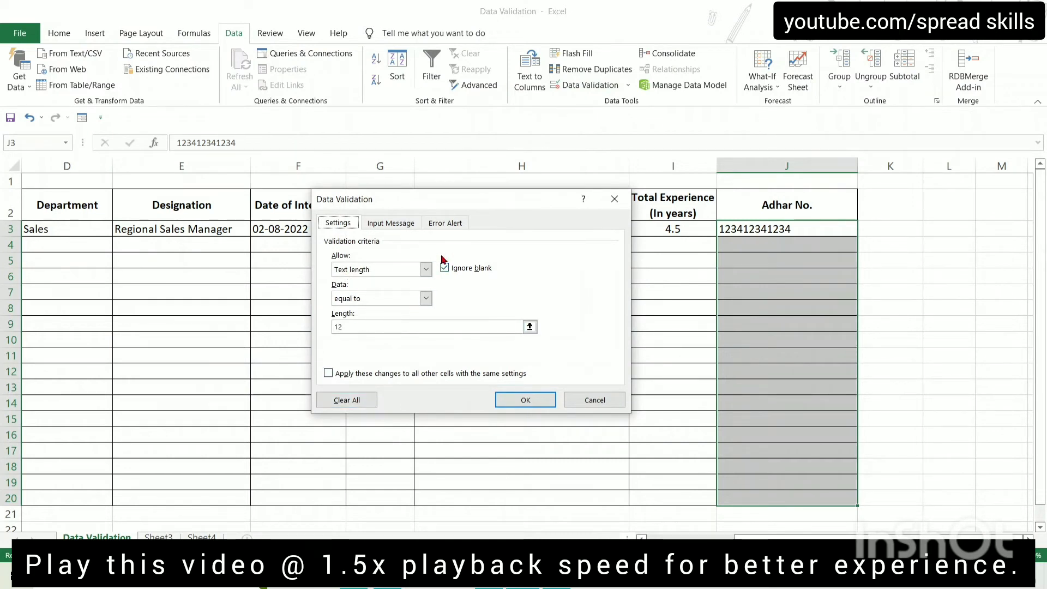
pyautogui.click(390, 224)
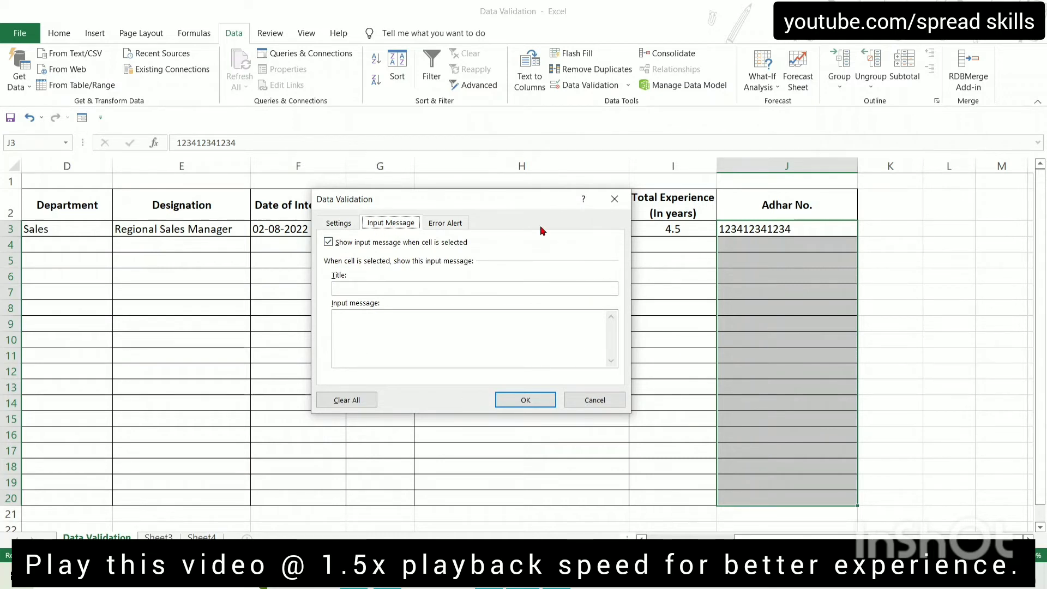
pyautogui.moveTo(518, 198); pyautogui.dragTo(349, 191)
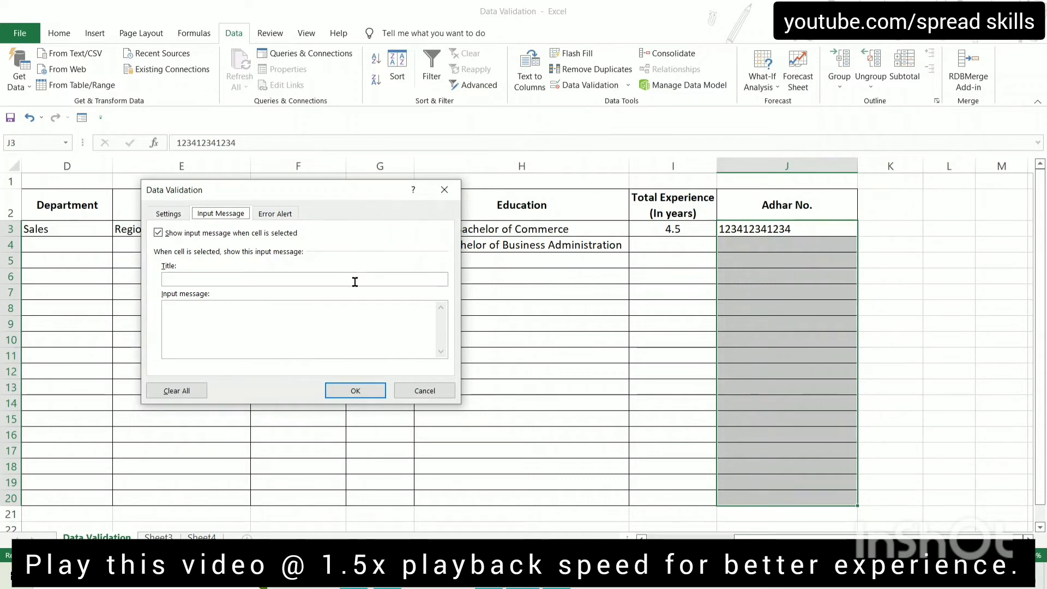
pyautogui.moveTo(340, 190); pyautogui.dragTo(466, 183)
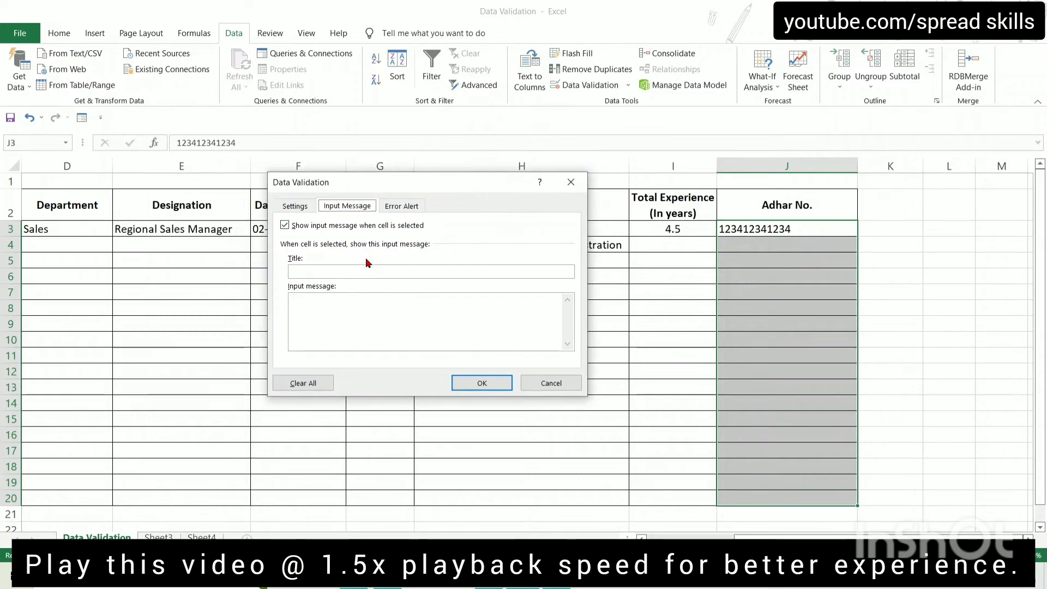
pyautogui.click(353, 272)
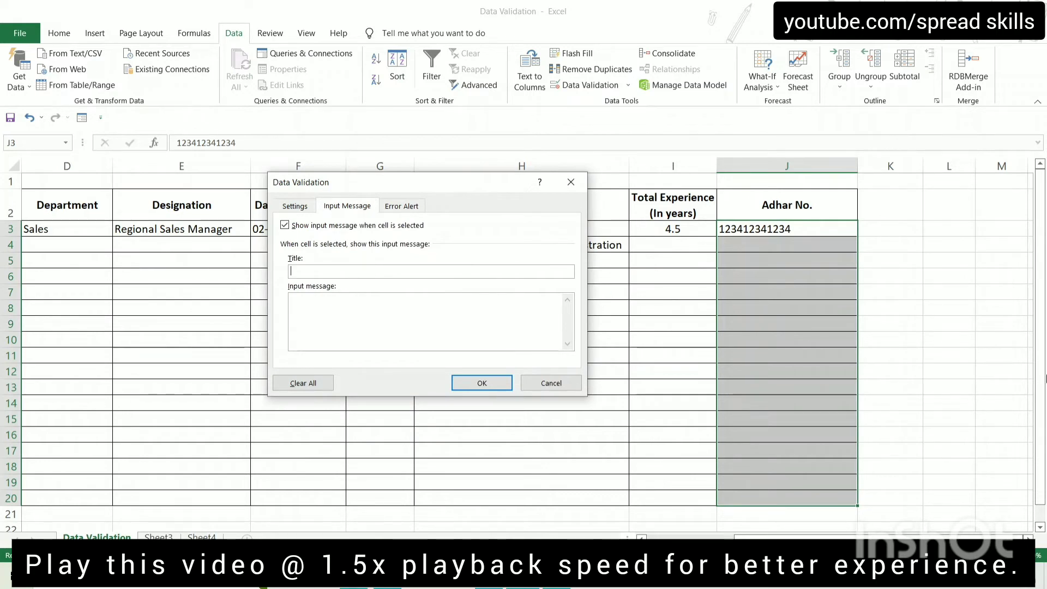
pyautogui.write('Adhar No.')
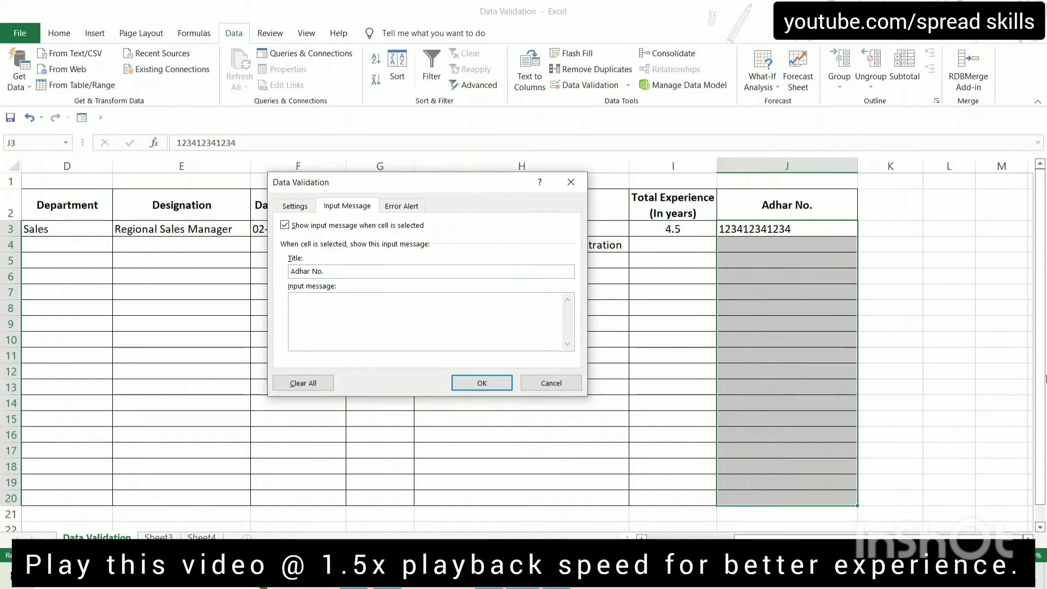
pyautogui.write('Adhar No. must be')
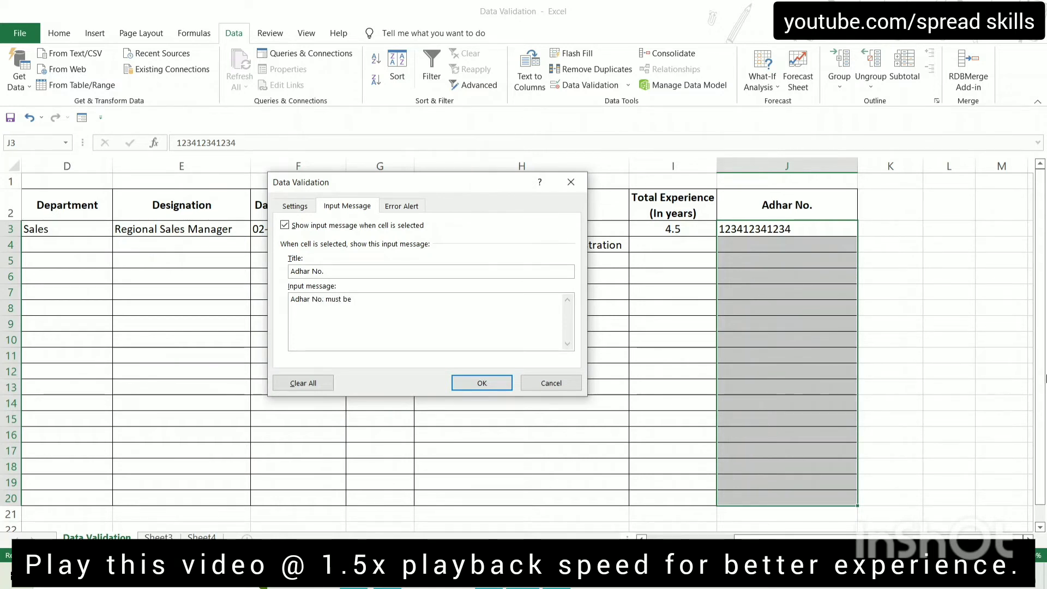
pyautogui.write(' 12 digit long.')
pyautogui.click(490, 384)
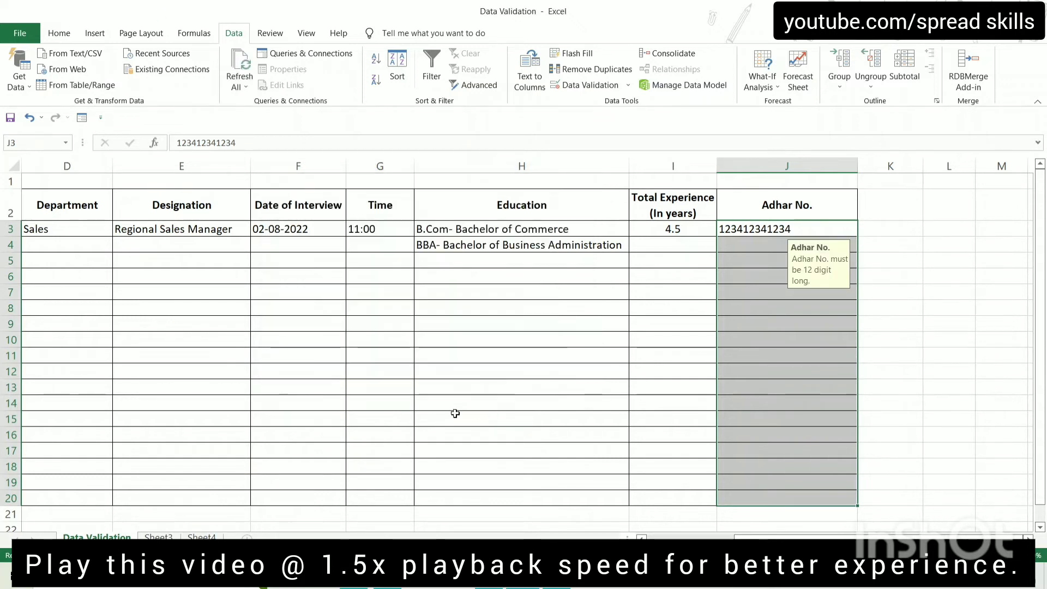
# Check the input message on J3 and J4, then reopen Data Validation for J3
pyautogui.click(875, 316)
pyautogui.click(813, 230)
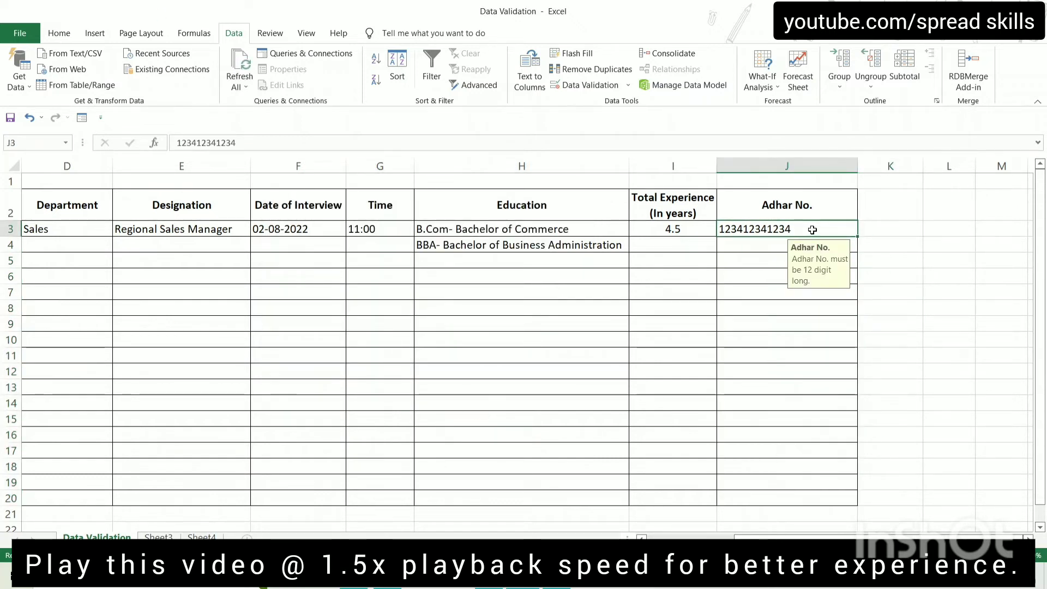
pyautogui.click(756, 244)
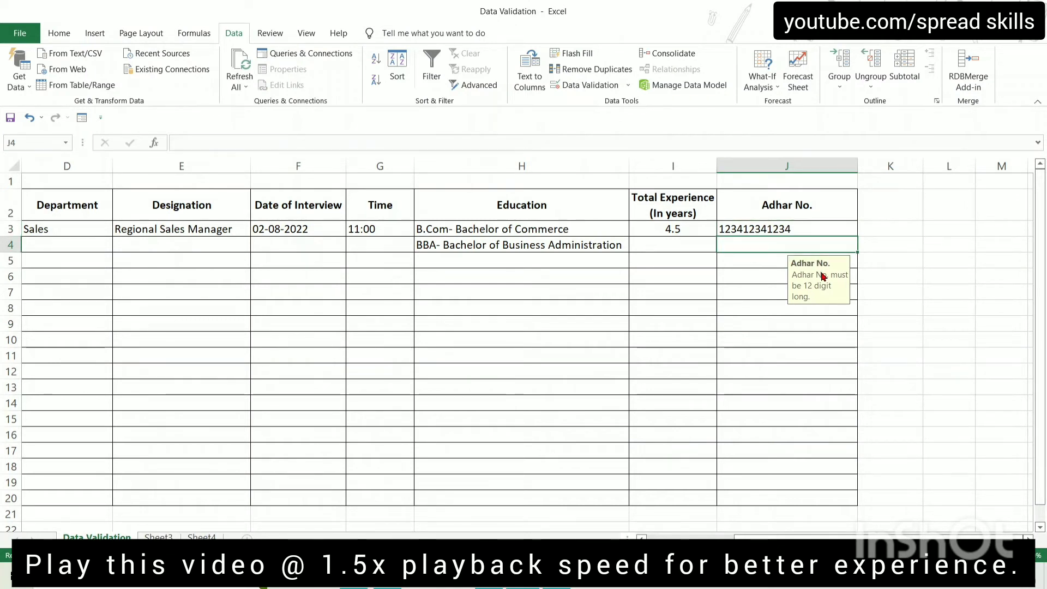
pyautogui.press('Up')
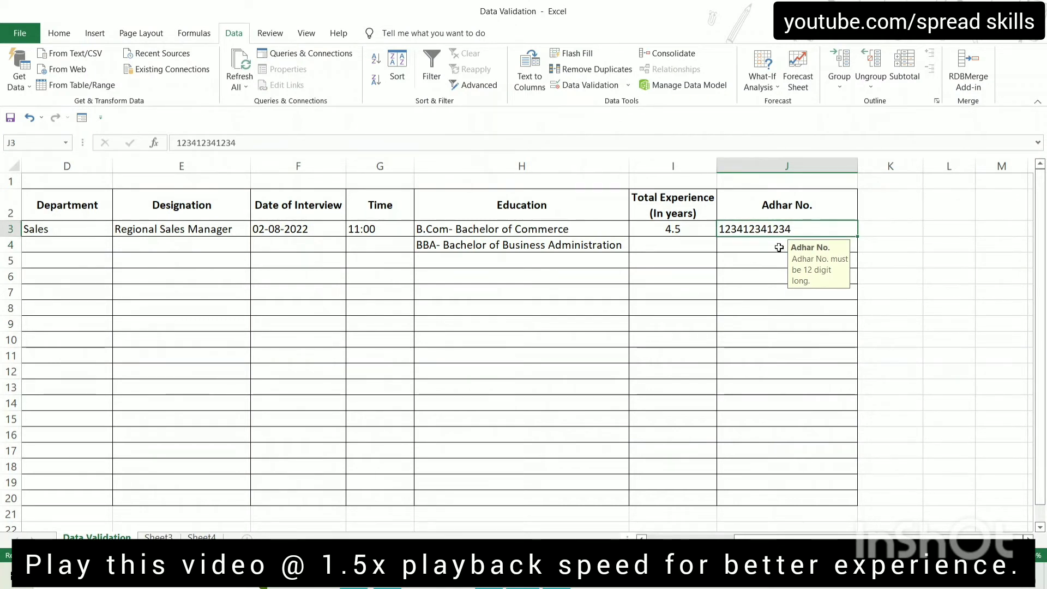
pyautogui.click(583, 88)
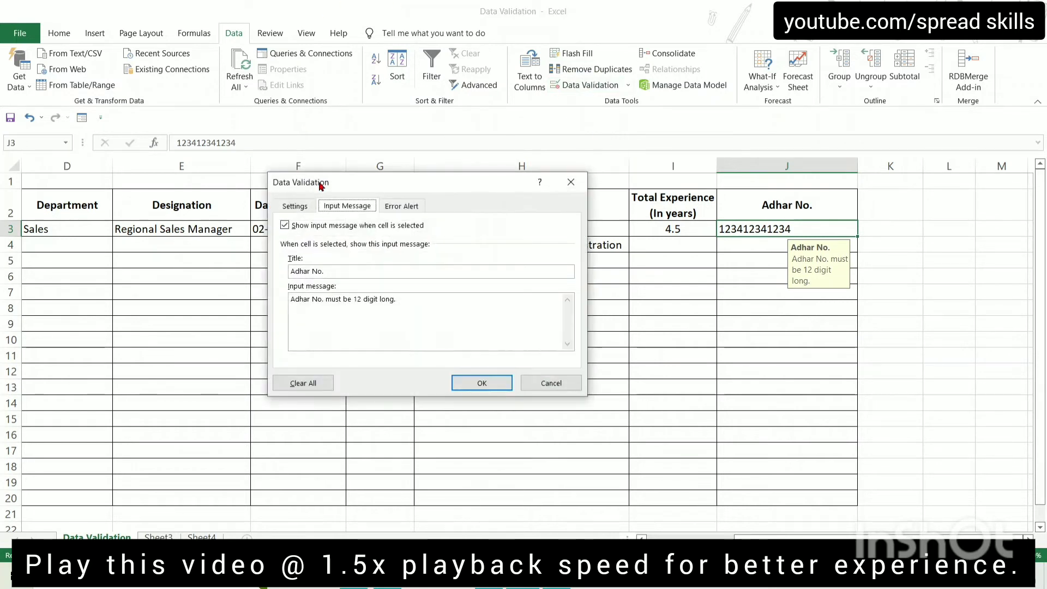
# Set a Stop error alert titled 'Please Try Again' with message 'Adhar No. must be 12 digit long.'
pyautogui.click(401, 208)
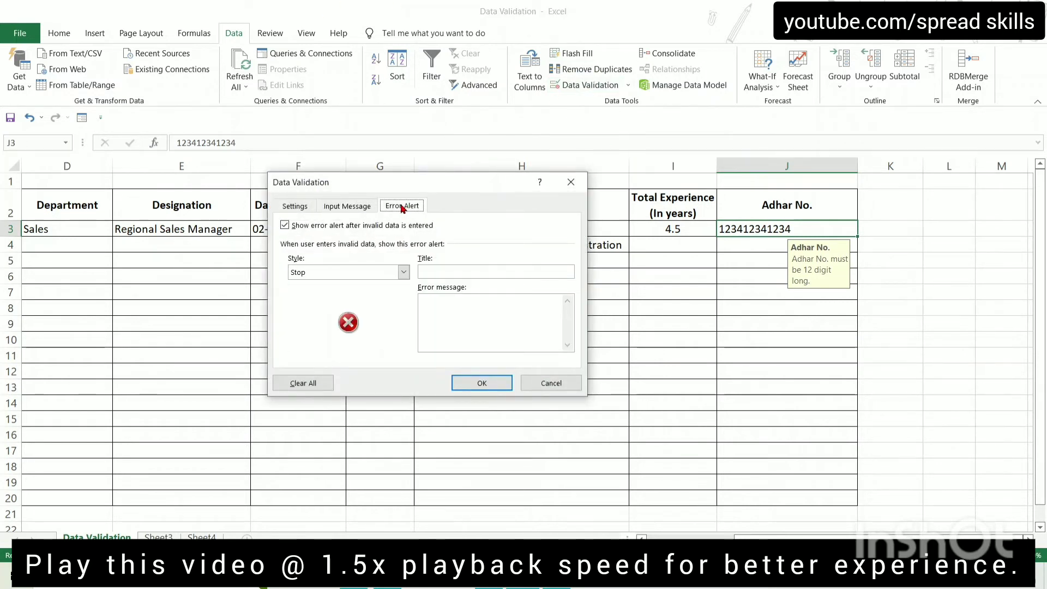
pyautogui.click(404, 272)
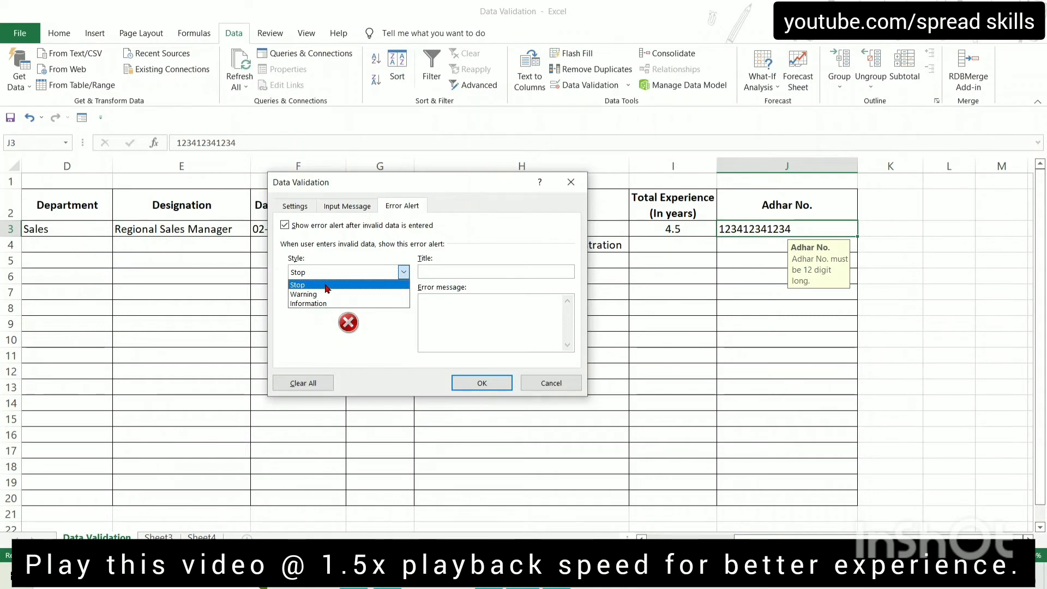
pyautogui.click(327, 284)
pyautogui.click(463, 270)
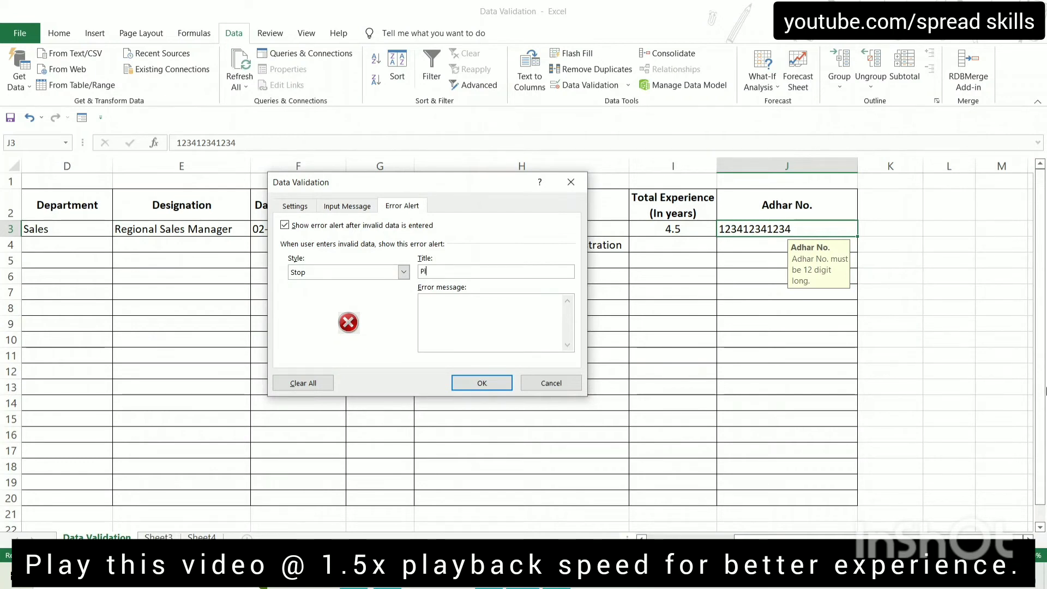
pyautogui.write('Pleas')
pyautogui.write('e ')
pyautogui.write('Tr')
pyautogui.write('y Again')
pyautogui.write('ar No')
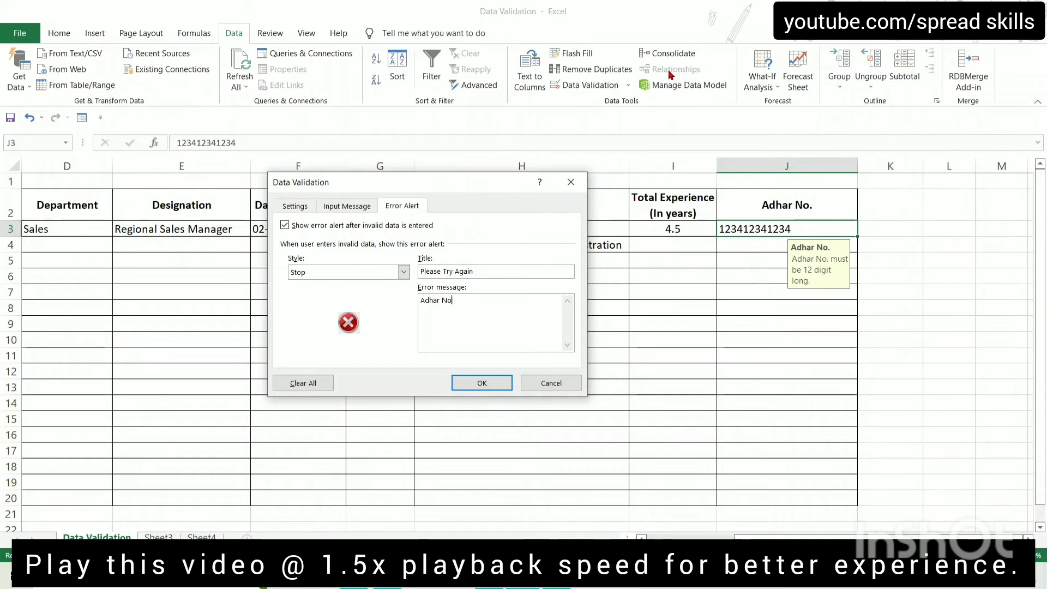
pyautogui.write('. mist')
pyautogui.press('BackSpace')
pyautogui.press('BackSpace')
pyautogui.press('BackSpace')
pyautogui.press('BackSpace')
pyautogui.write('ust ')
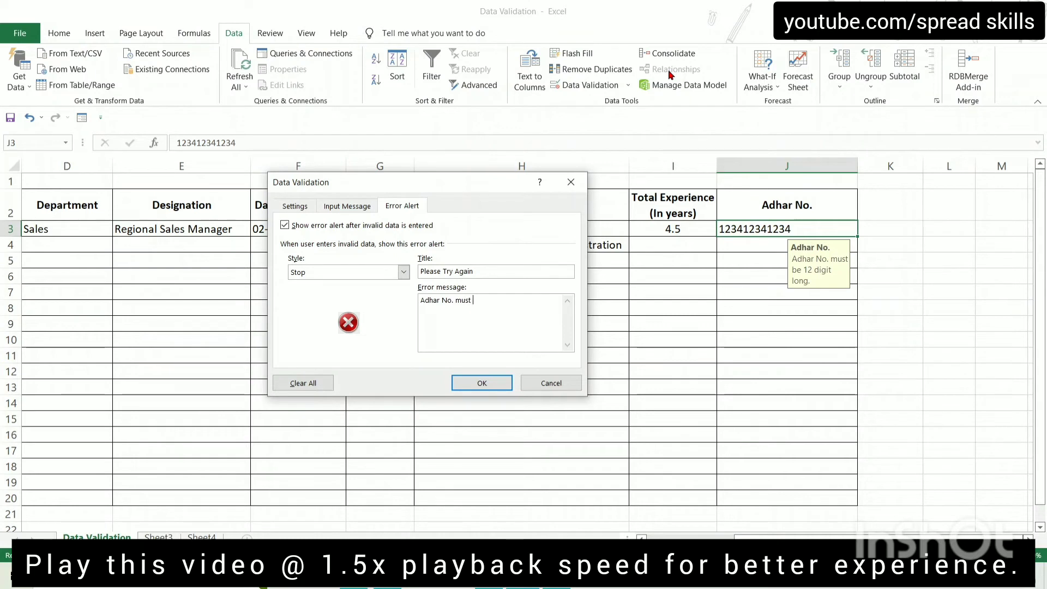
pyautogui.write('be 12 digit long.')
pyautogui.click(478, 390)
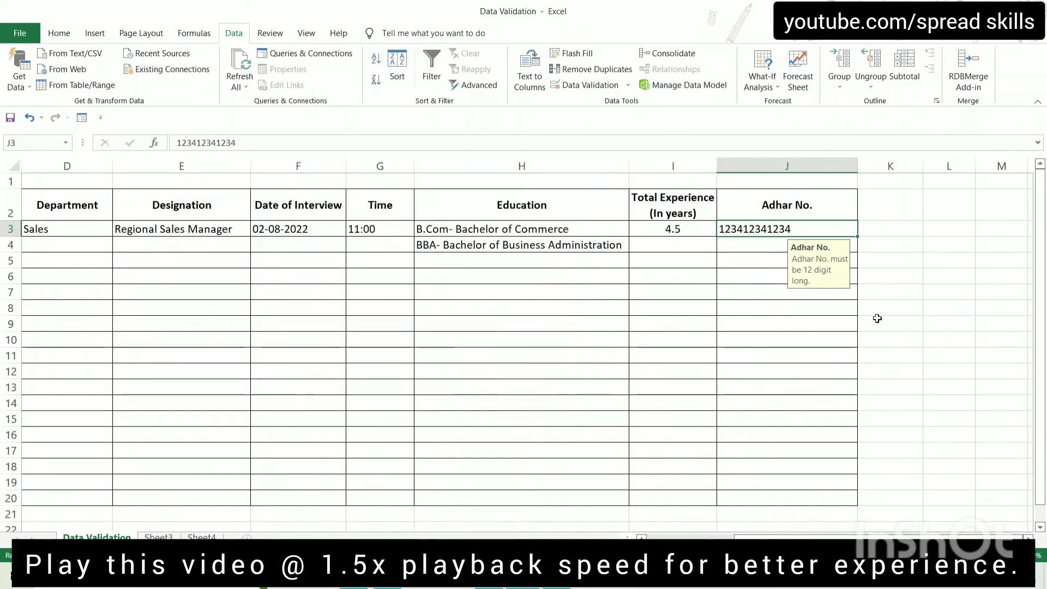
pyautogui.press('Down')
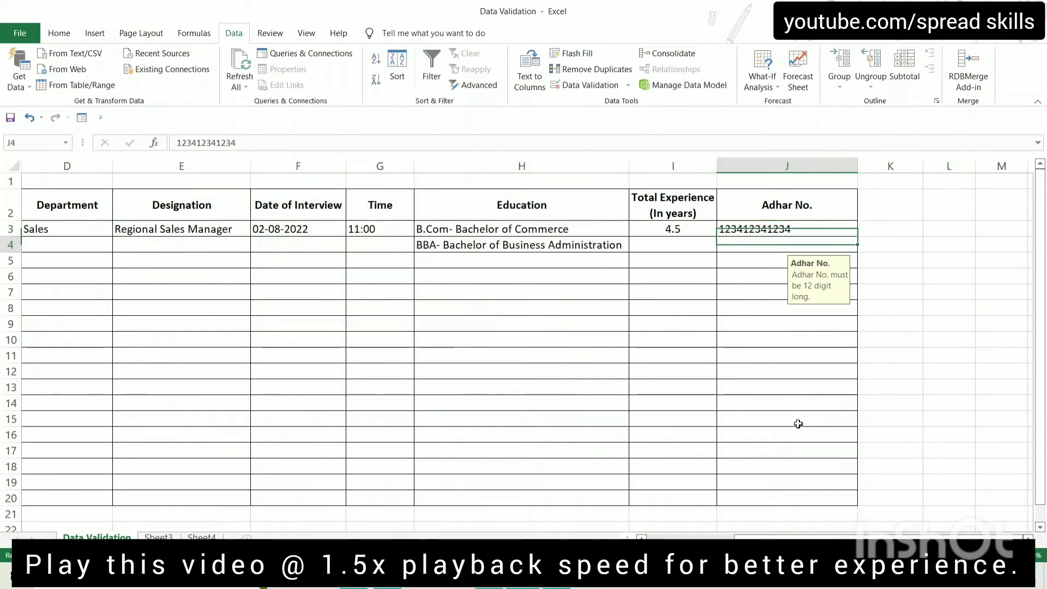
pyautogui.press('Down')
pyautogui.press('Up')
pyautogui.press('Up')
pyautogui.press('Delete')
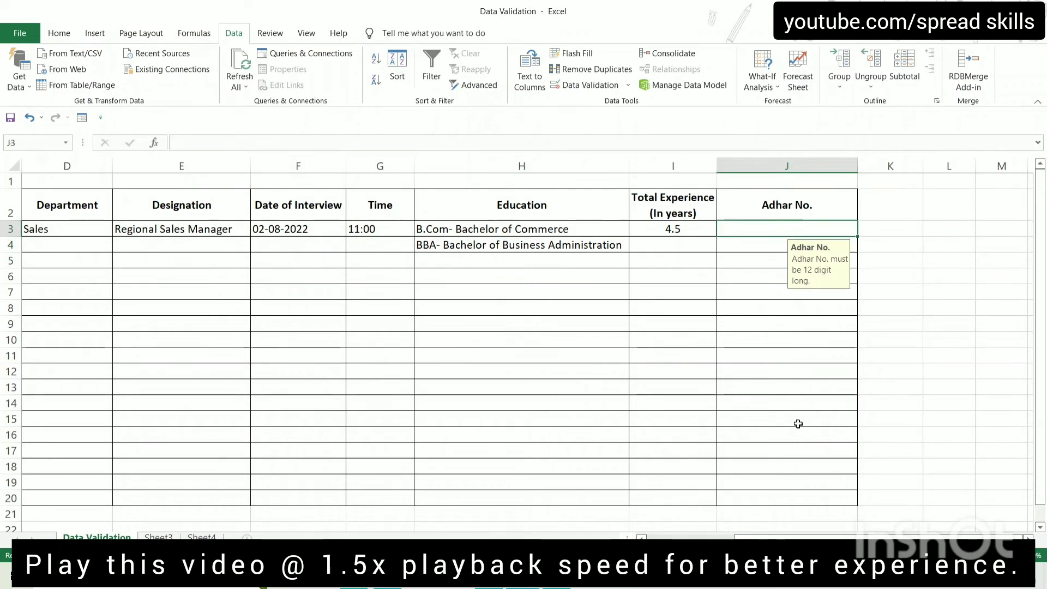
pyautogui.write('1')
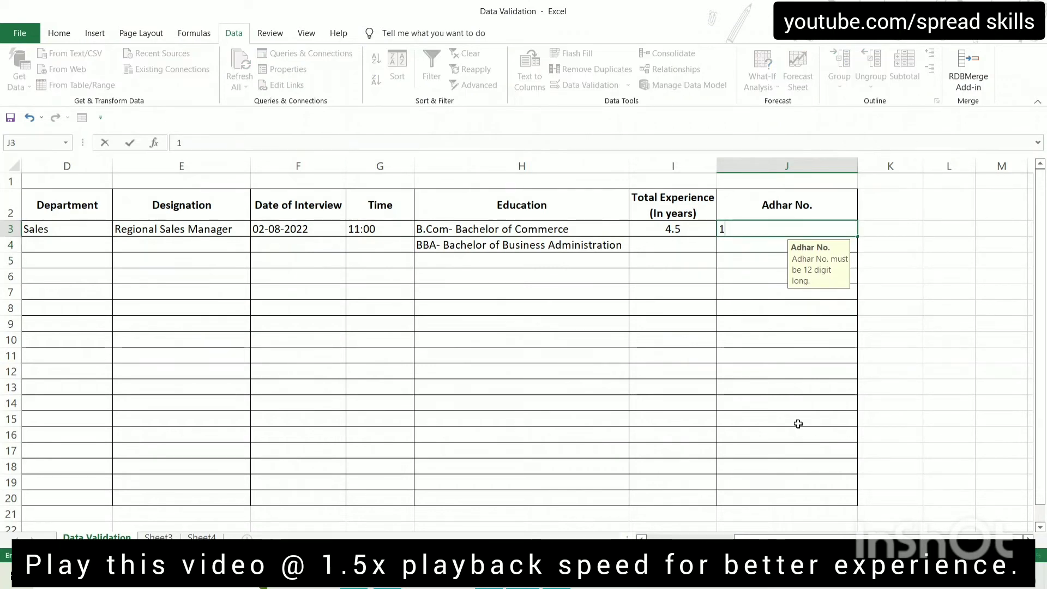
pyautogui.write('23412341234')
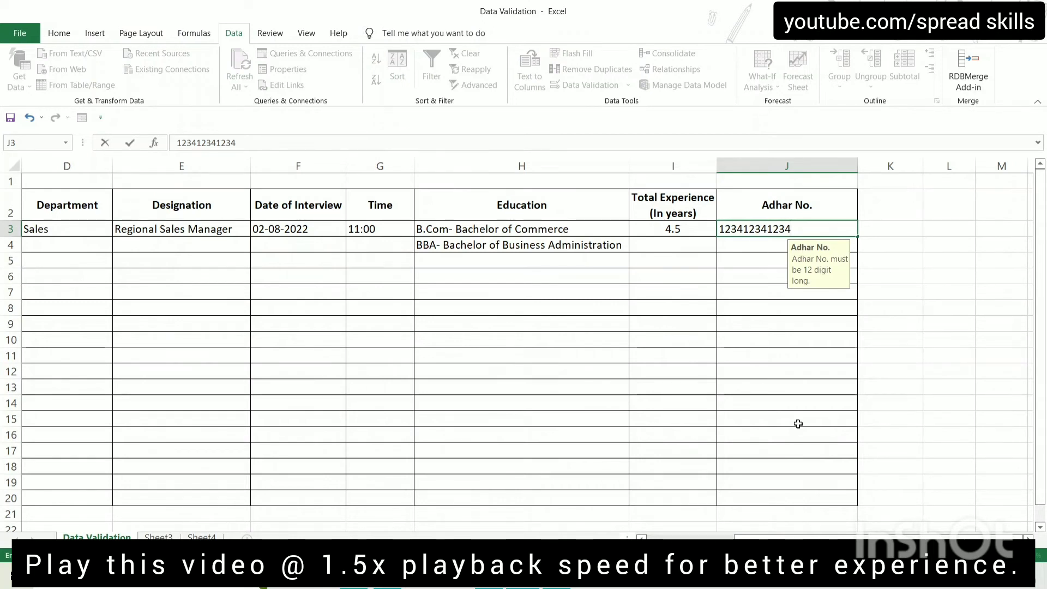
pyautogui.write('2')
pyautogui.press('Return')
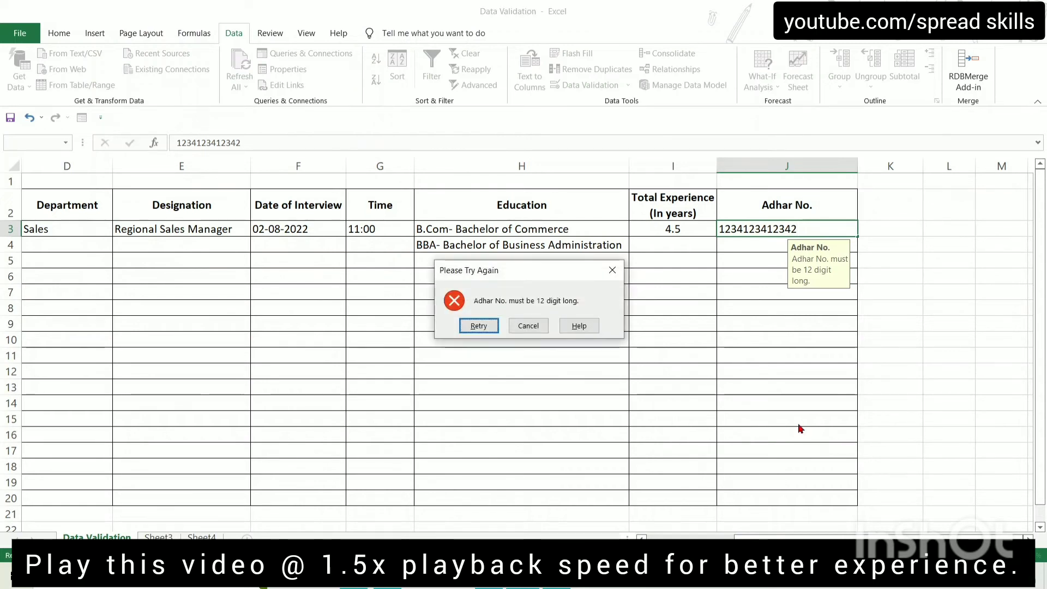
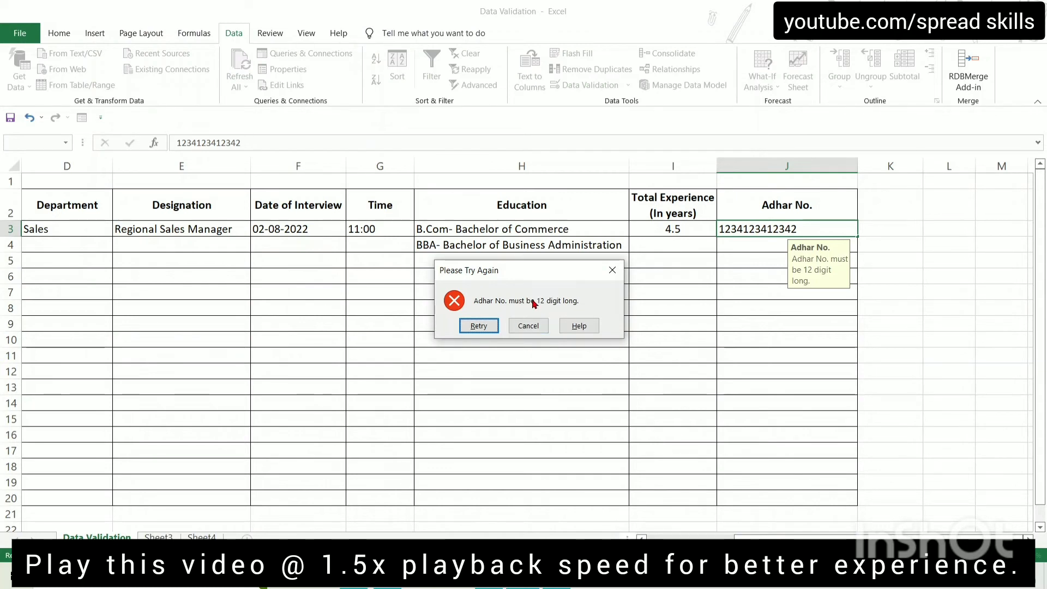
# Retry the 13-digit Adhar No. in J3, then cancel it so the cell is empty
pyautogui.click(475, 327)
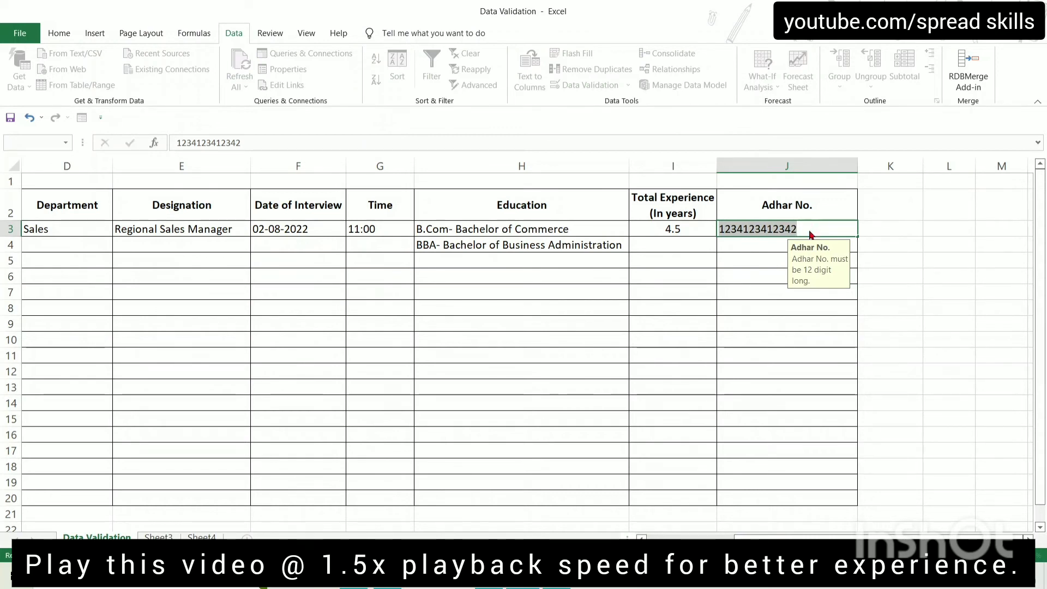
pyautogui.press('Return')
pyautogui.click(529, 327)
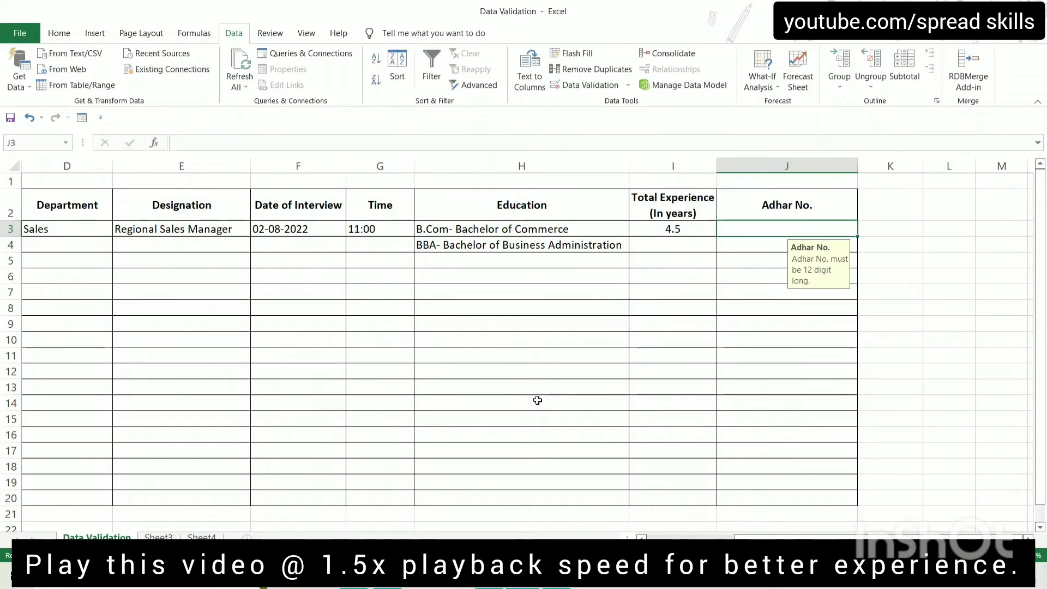
# Change J3's Data Validation error alert style from Stop to Warning
pyautogui.click(581, 86)
pyautogui.click(404, 272)
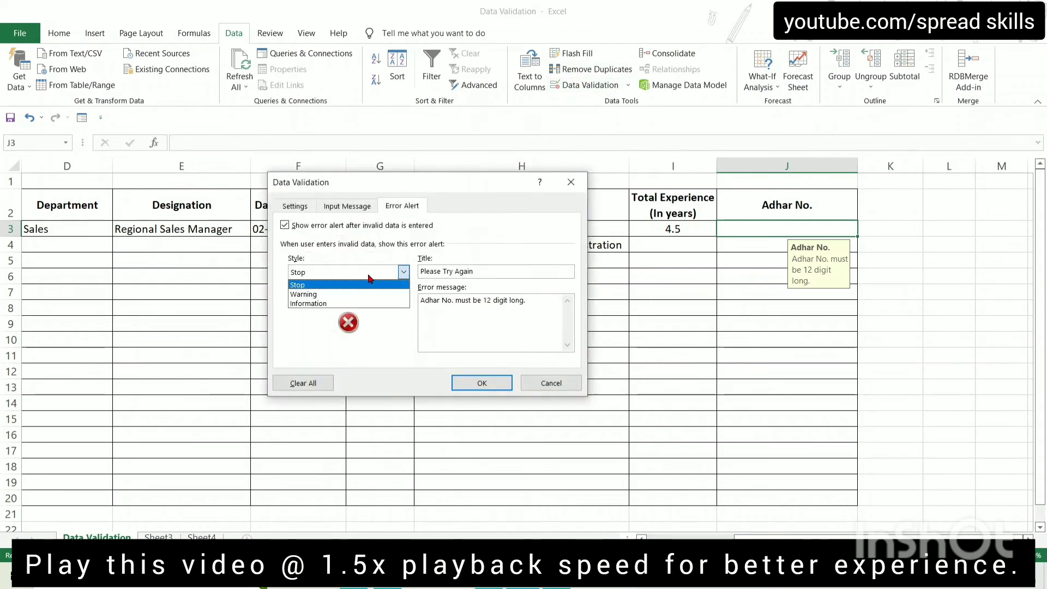
pyautogui.click(322, 294)
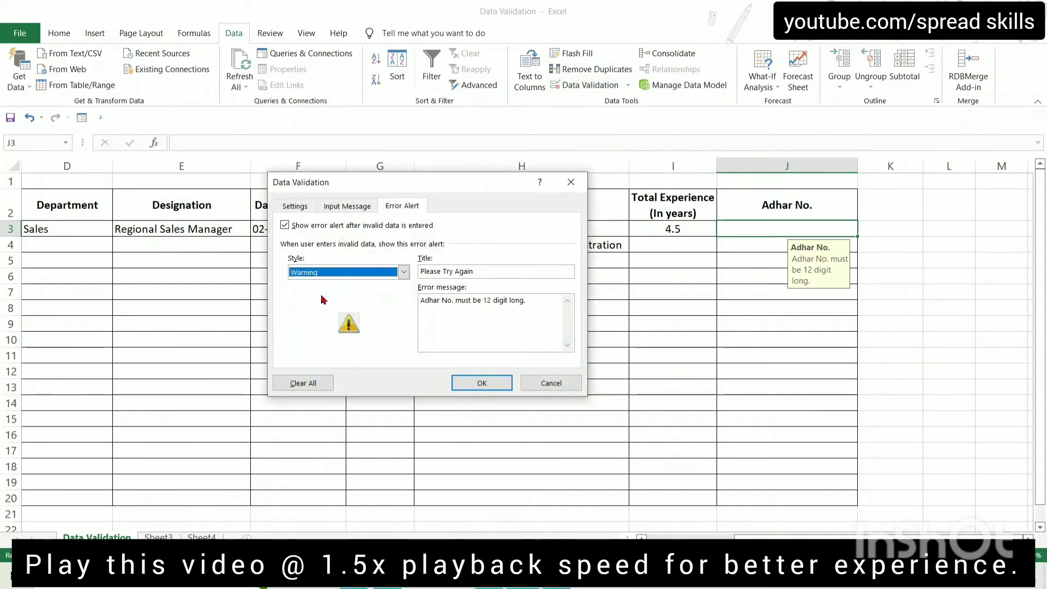
pyautogui.click(492, 380)
# Enter 12345 in J3 and accept it despite the warning, then move to J4
pyautogui.write('1')
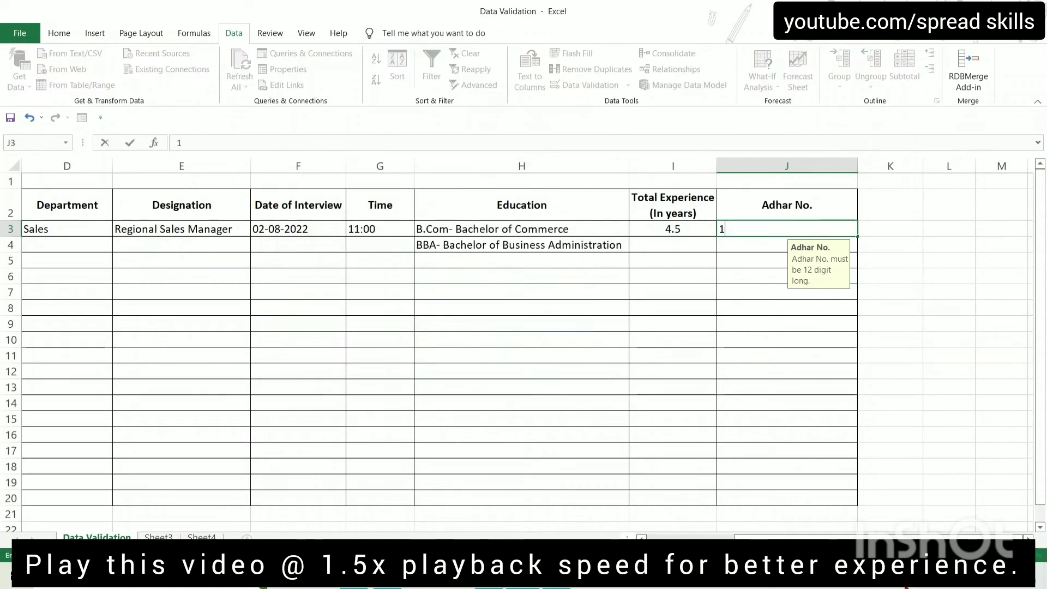
pyautogui.write('2345')
pyautogui.press('Return')
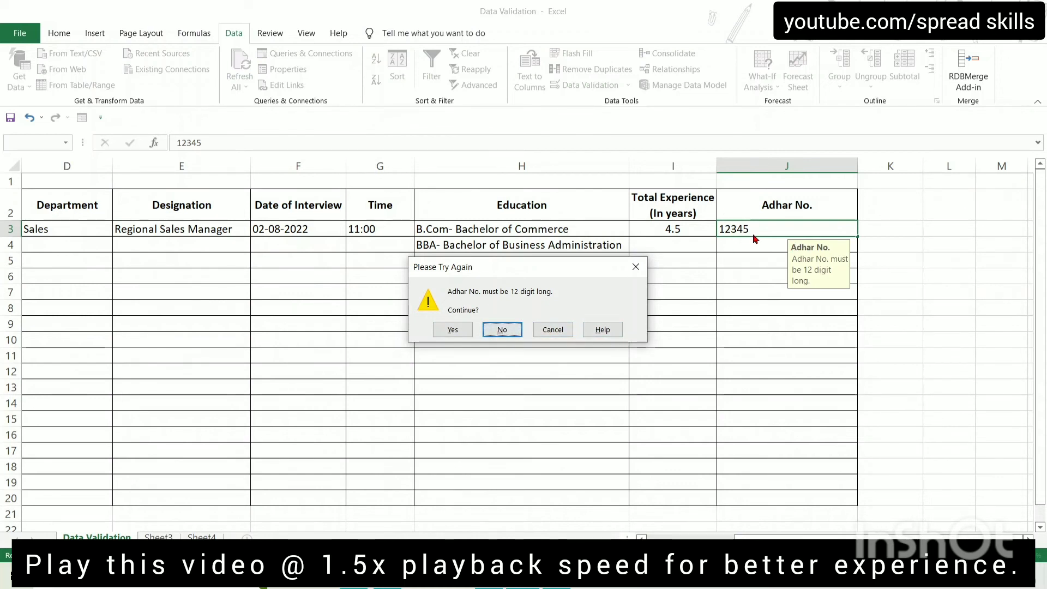
pyautogui.click(452, 330)
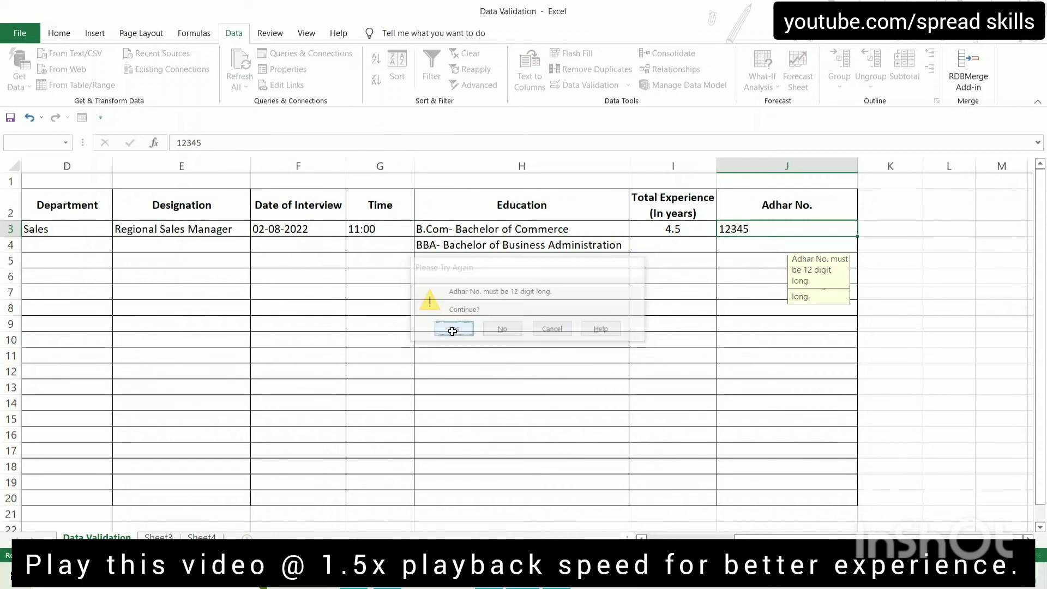
pyautogui.click(750, 230)
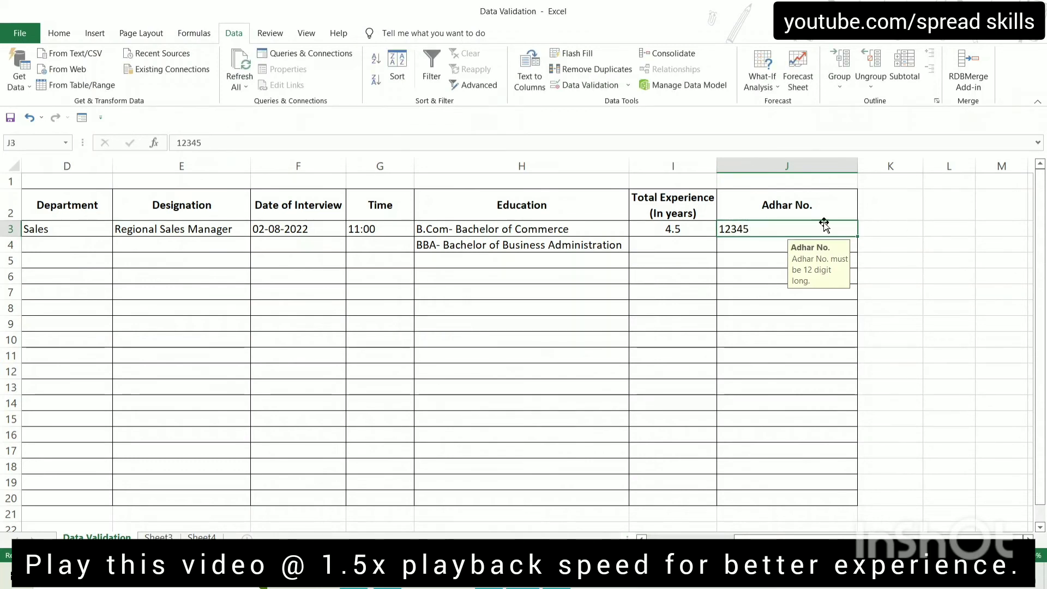
pyautogui.click(746, 240)
# Switch J4's error alert to the Information style, leaving title and message blank
pyautogui.click(578, 88)
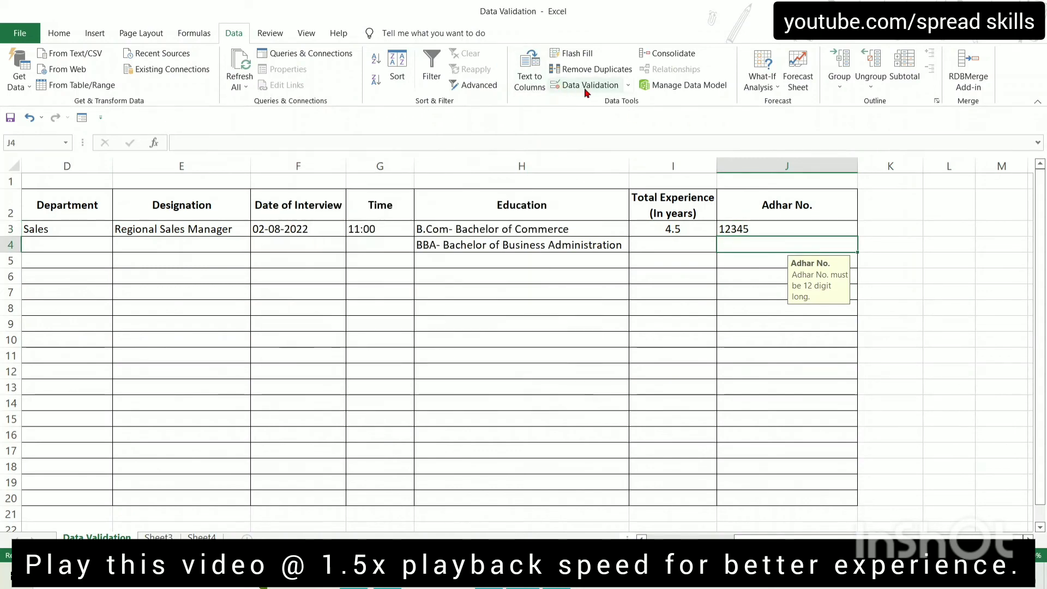
pyautogui.click(586, 89)
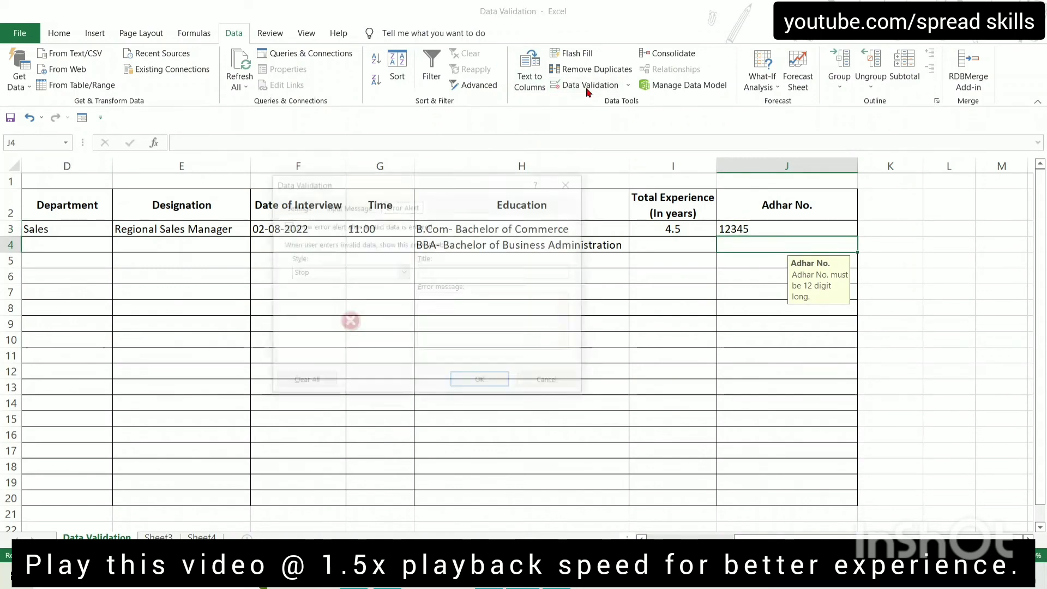
pyautogui.click(405, 272)
pyautogui.click(297, 303)
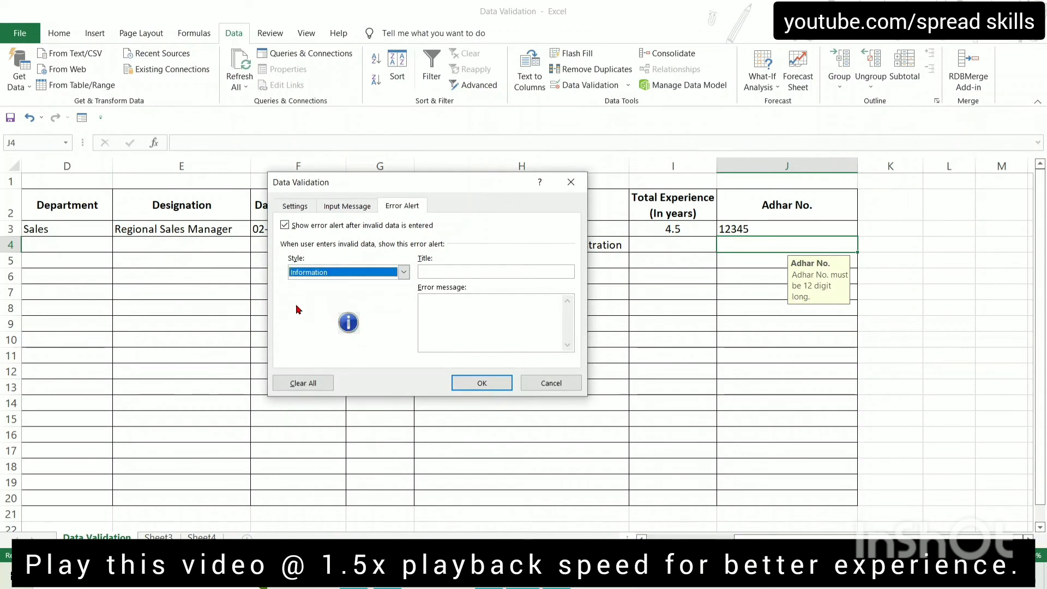
pyautogui.click(438, 270)
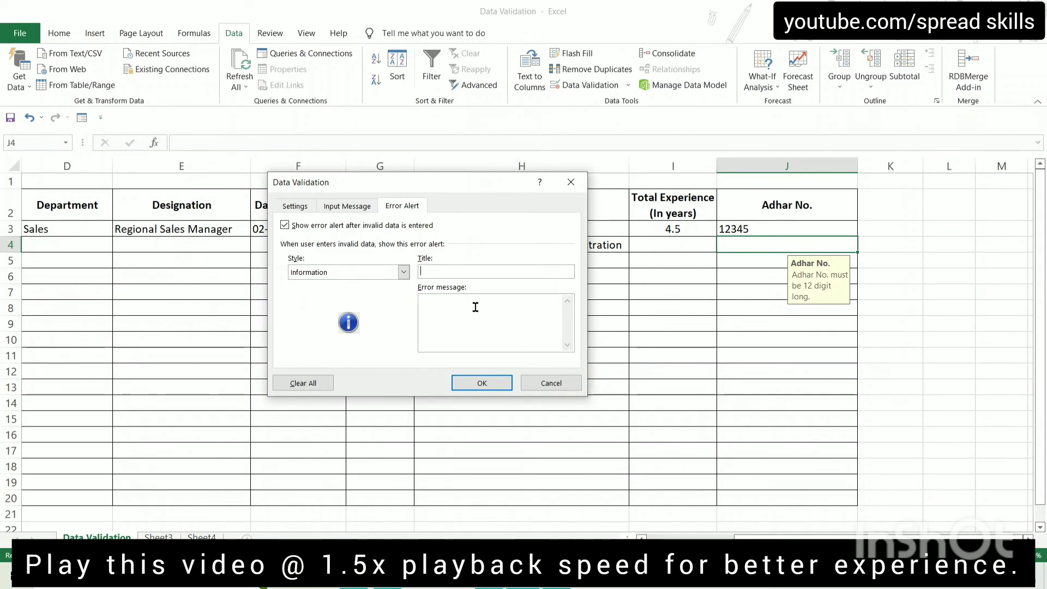
pyautogui.click(489, 383)
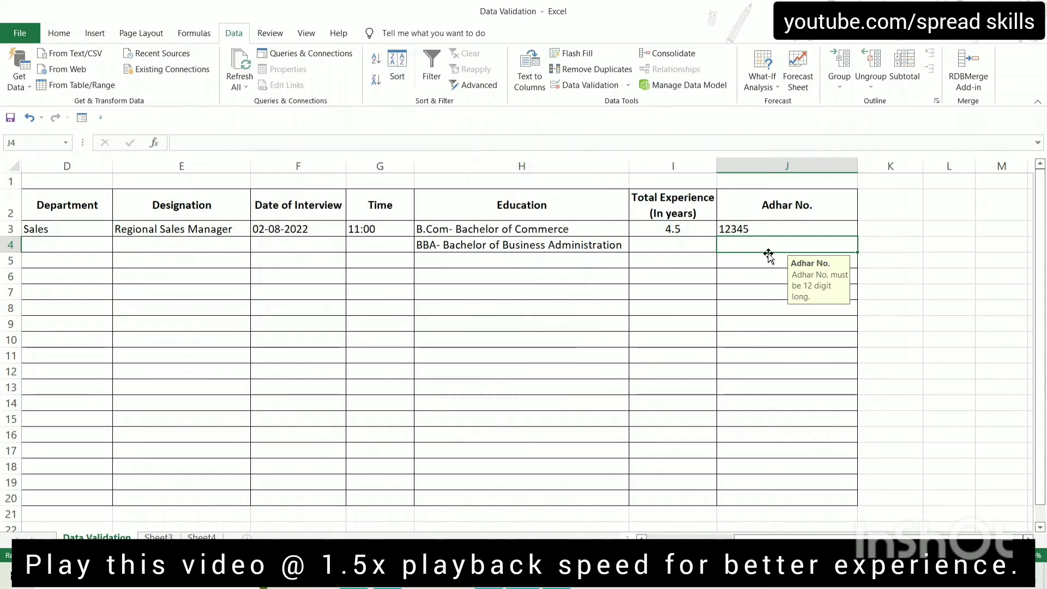
# Enter 125468 in J4 and keep it through the information notice, recommitting it once
pyautogui.write('125468')
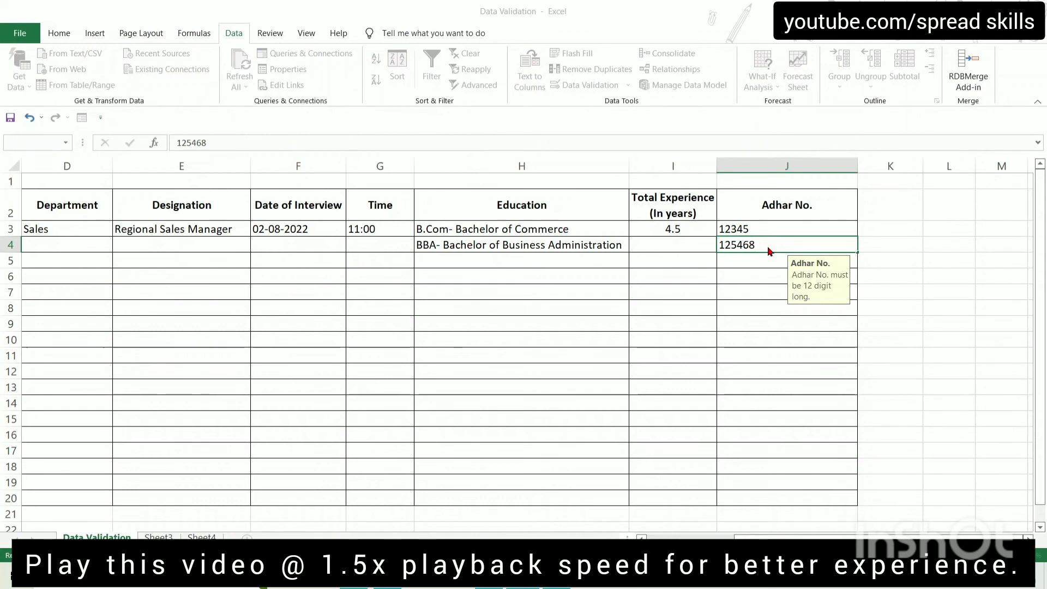
pyautogui.press('Return')
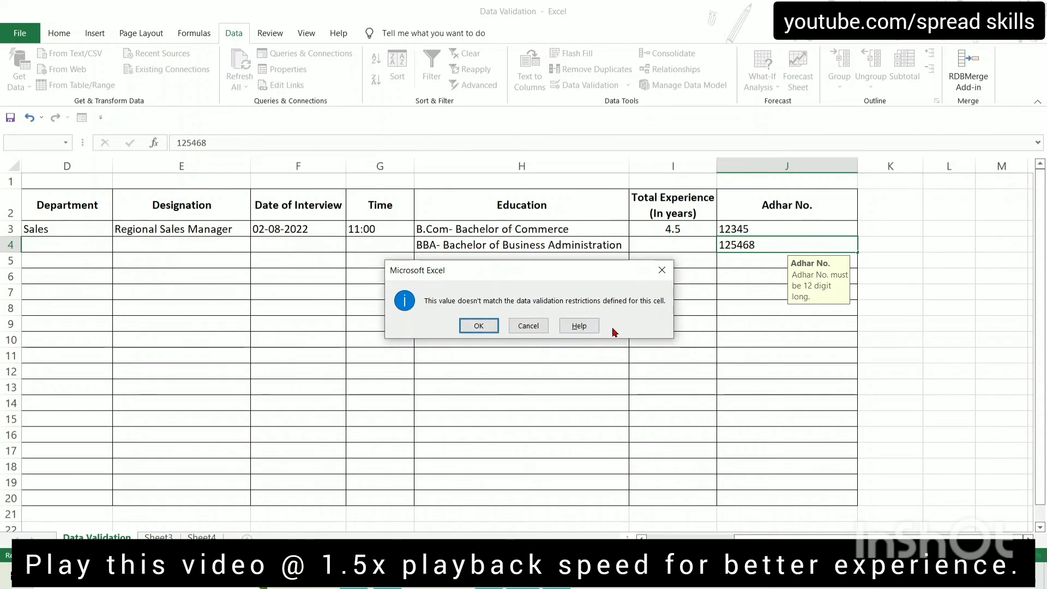
pyautogui.click(483, 326)
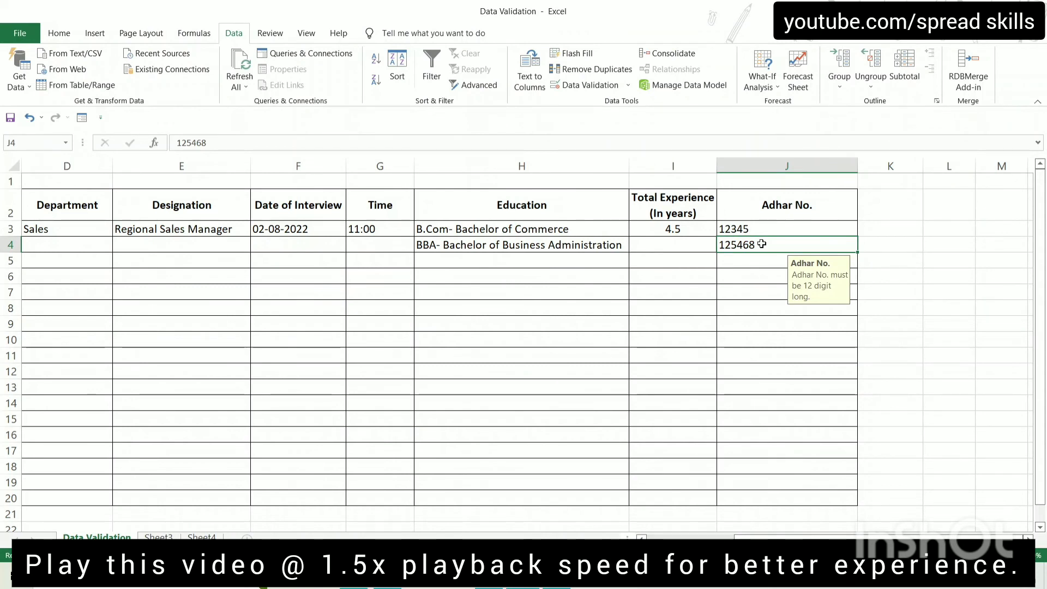
pyautogui.press('F2')
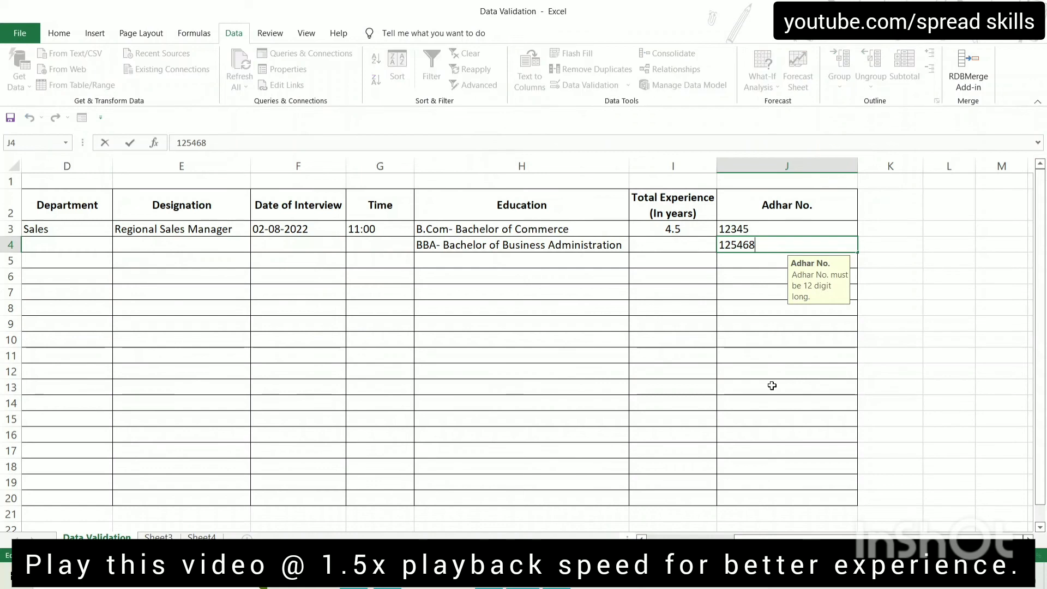
pyautogui.press('Return')
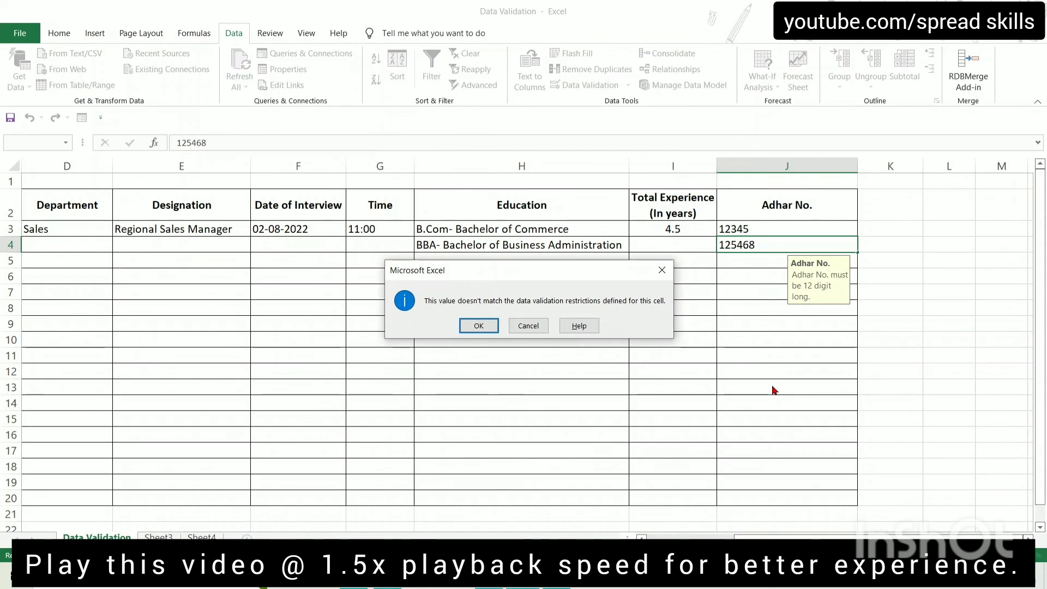
pyautogui.press('Return')
pyautogui.press('Up')
pyautogui.press('Up')
pyautogui.press('Up')
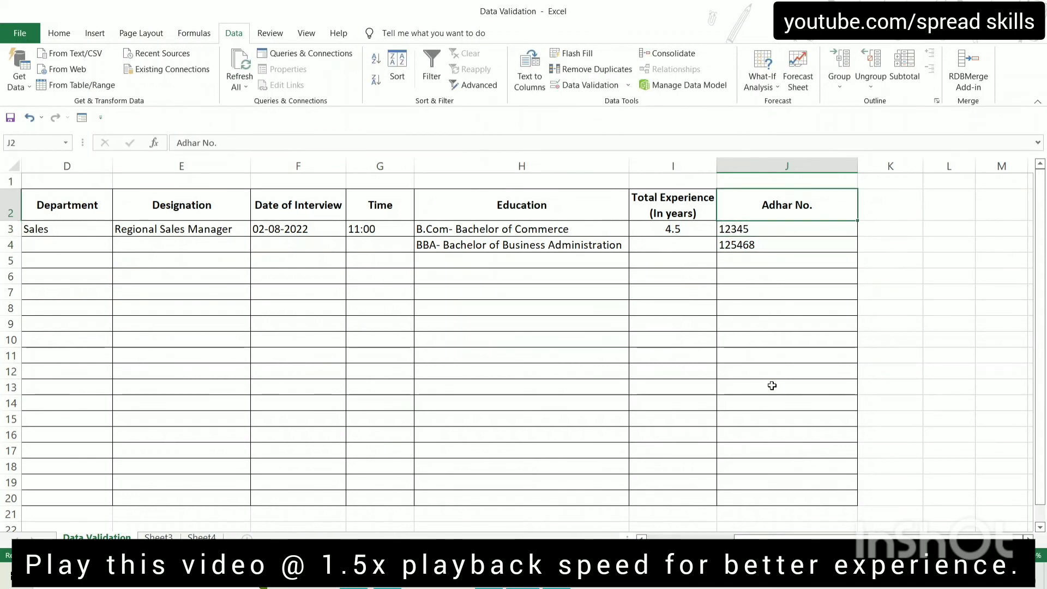
# Enter the second candidate's full name in Candidate Name cell C4
pyautogui.press('Left')
pyautogui.press('Left')
pyautogui.press('Left')
pyautogui.press('Left')
pyautogui.press('Left')
pyautogui.press('Left')
pyautogui.press('Left')
pyautogui.press('Left')
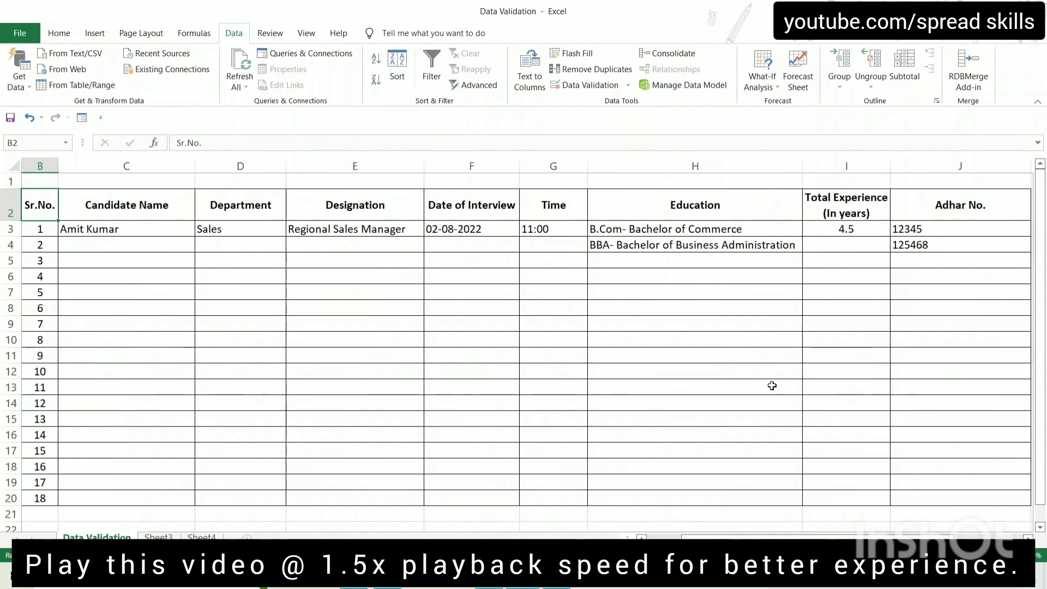
pyautogui.press('Down')
pyautogui.press('Down')
pyautogui.press('Right')
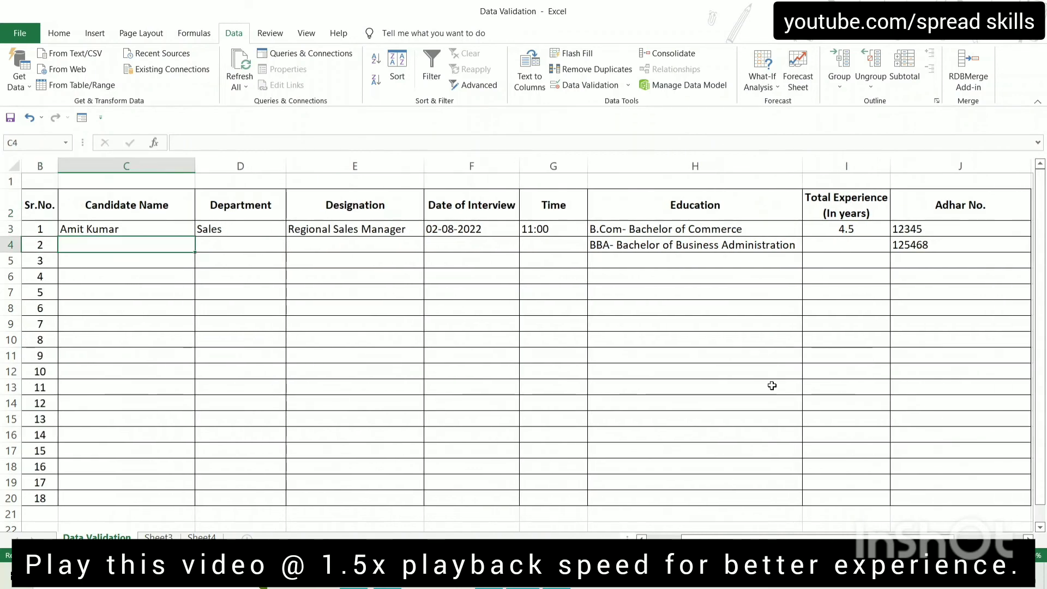
pyautogui.press('Up')
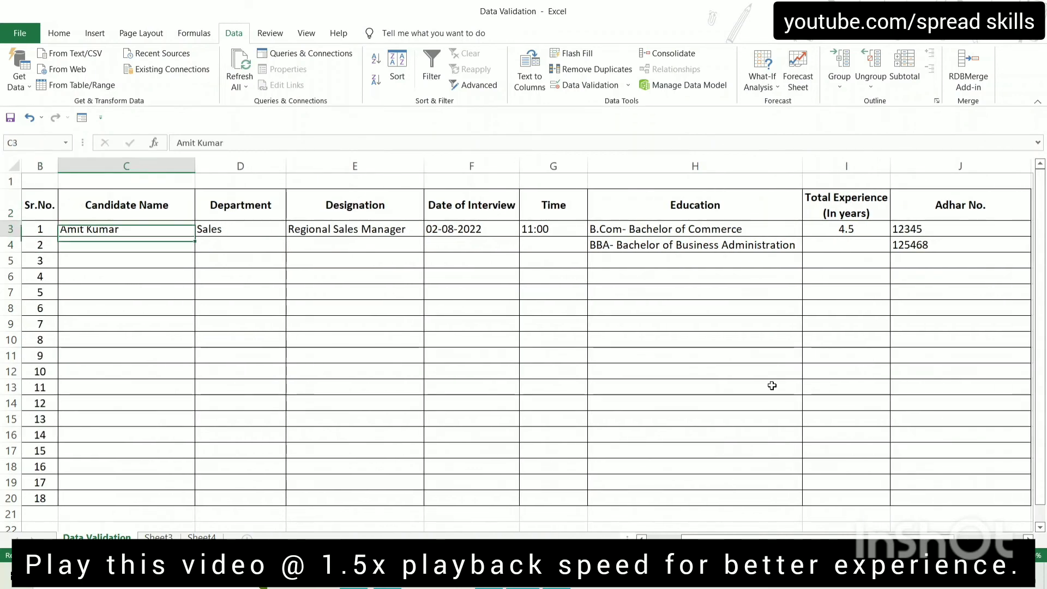
pyautogui.press('Right')
pyautogui.press('Right')
pyautogui.press('Down')
pyautogui.press('Up')
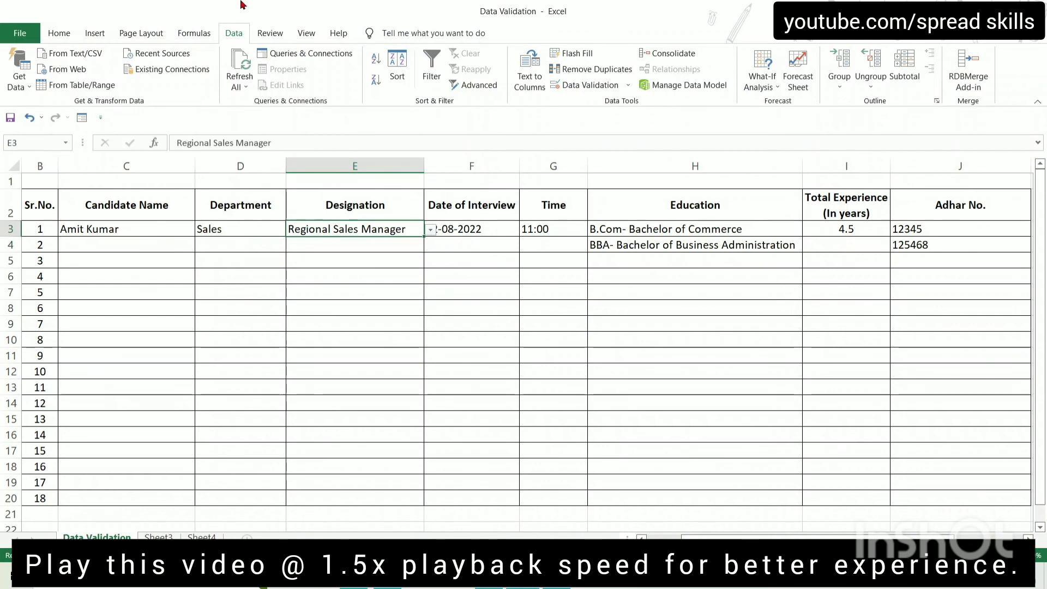
pyautogui.click(118, 246)
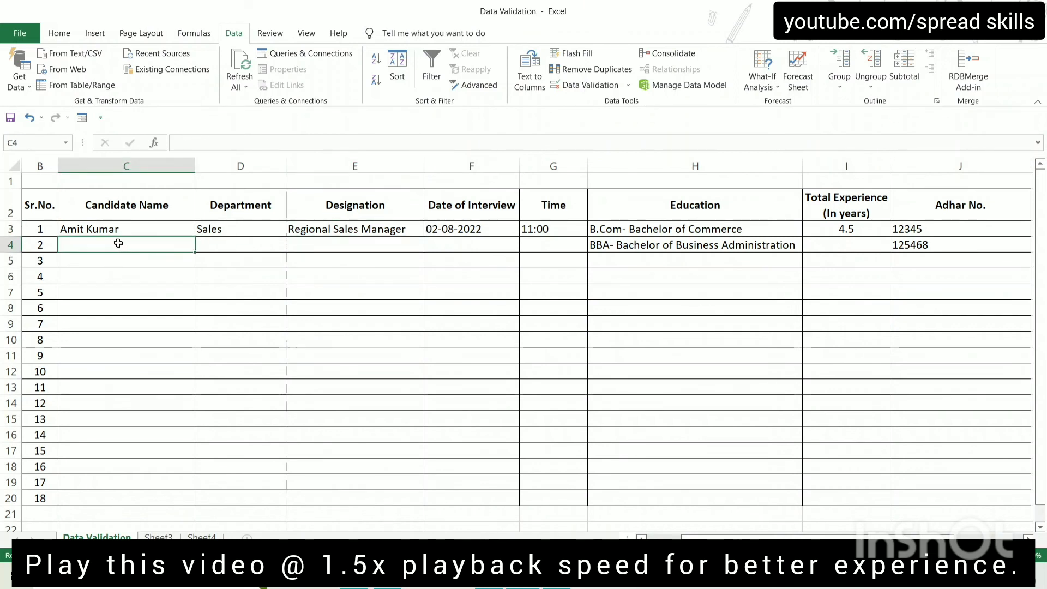
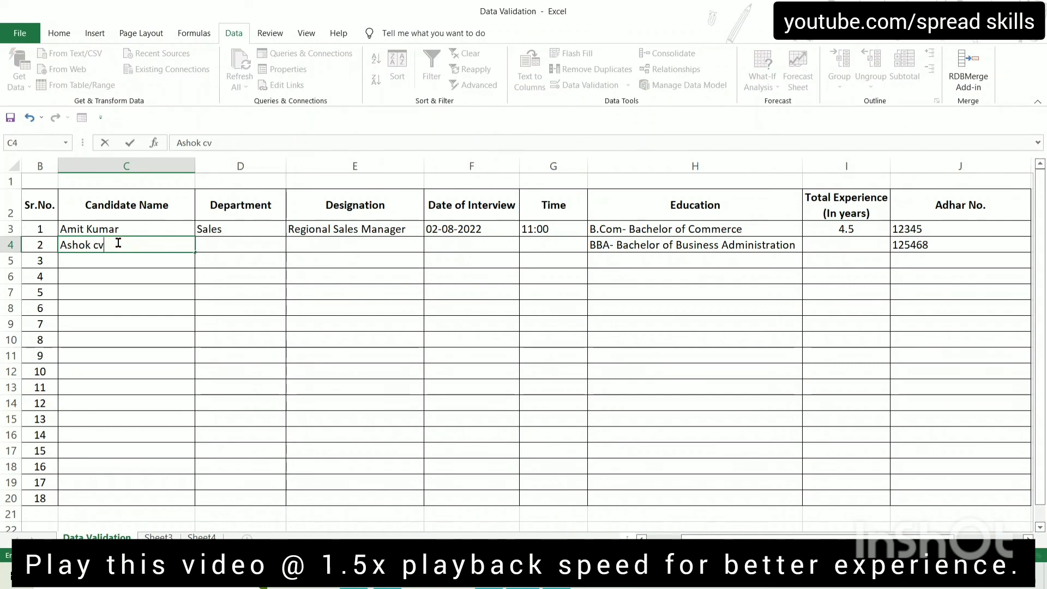
pyautogui.press('Return')
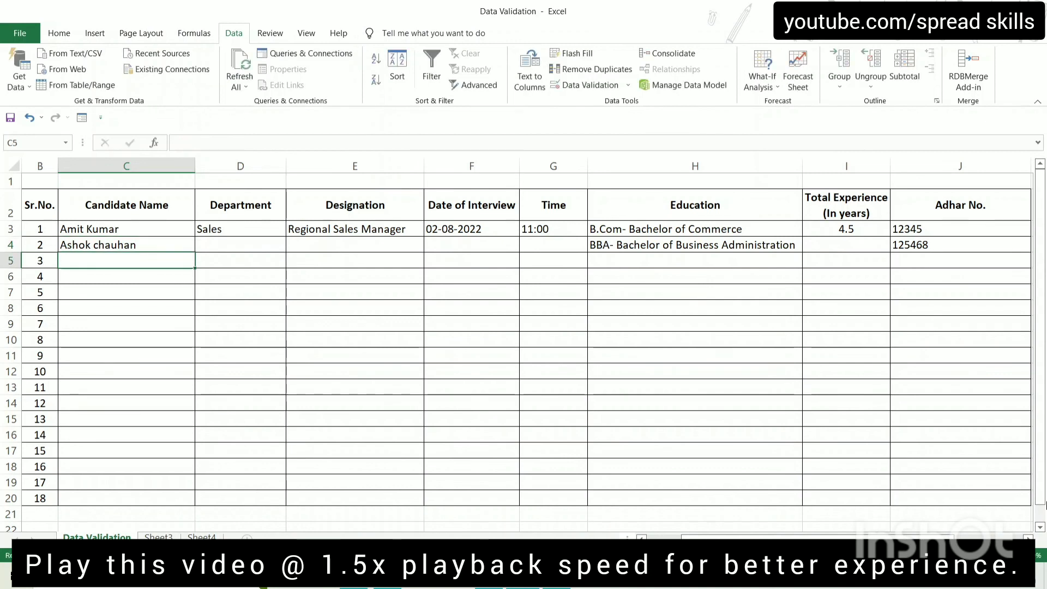
# Shorten the C4 name to trigger the validation error, then retype the full name
pyautogui.press('Up')
pyautogui.press('F2')
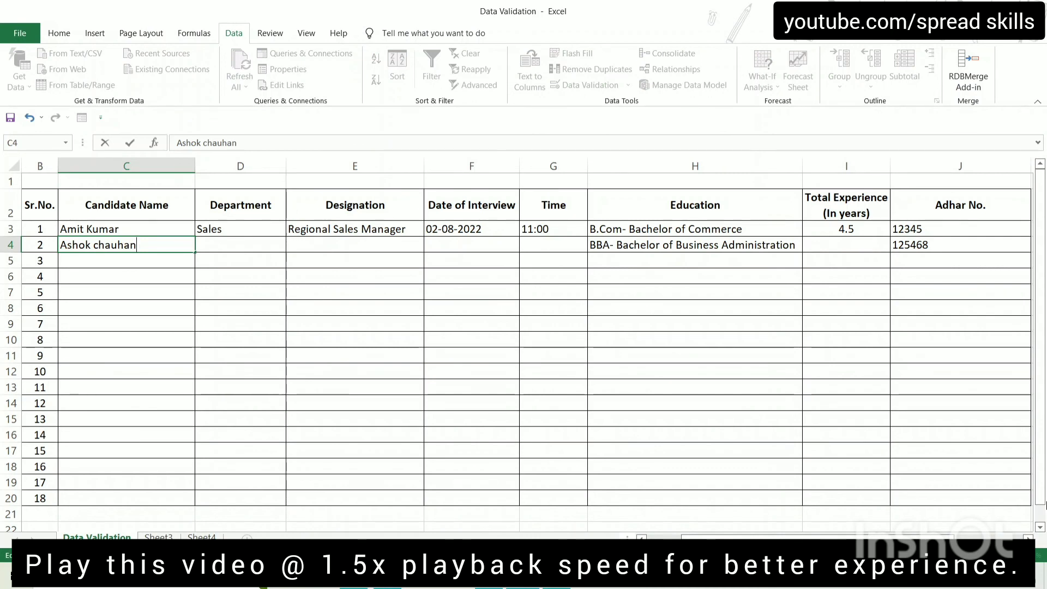
pyautogui.press('Escape')
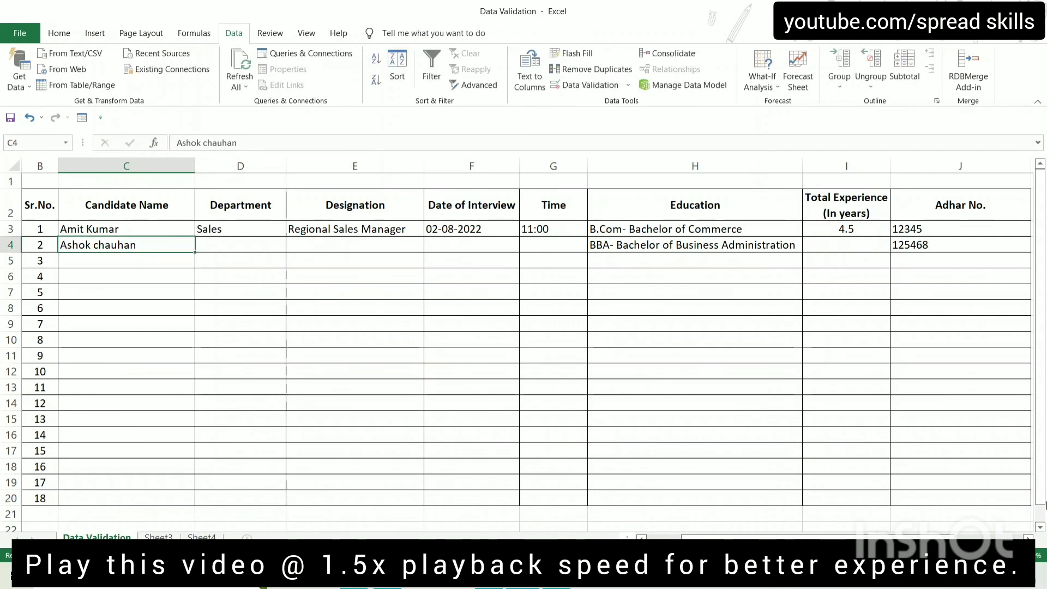
pyautogui.press('F2')
pyautogui.press('BackSpace')
pyautogui.press('BackSpace')
pyautogui.press('BackSpace')
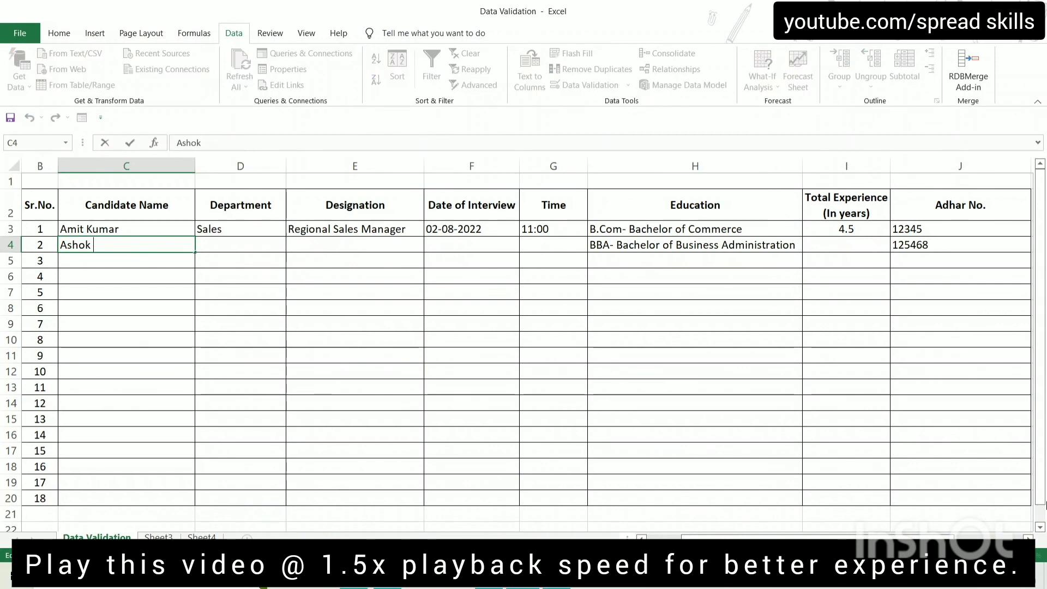
pyautogui.press('Return')
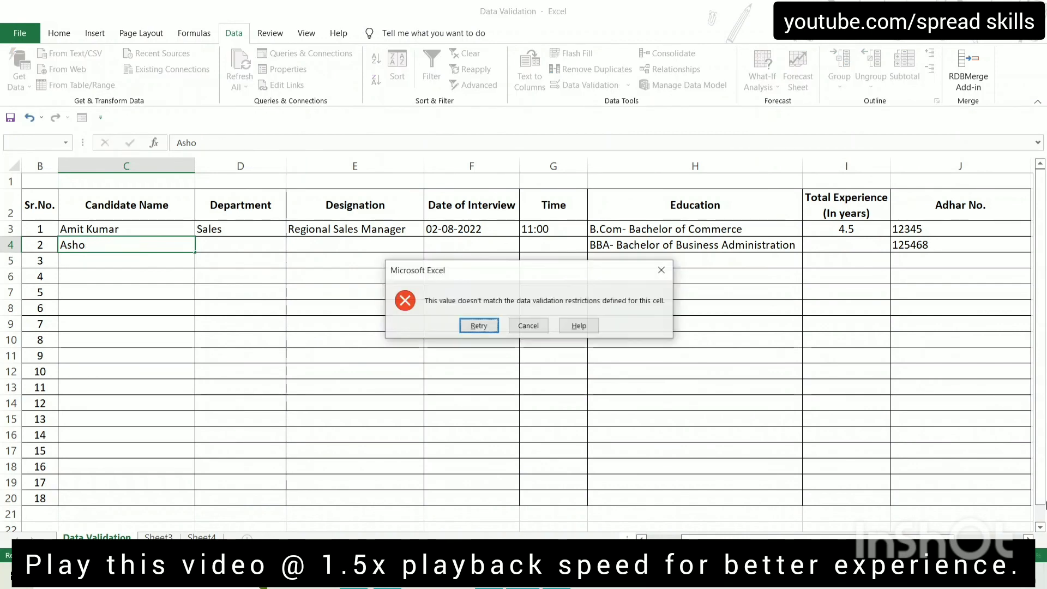
pyautogui.press('Return')
pyautogui.press('Tab')
pyautogui.press('Tab')
pyautogui.press('Tab')
pyautogui.press('Tab')
pyautogui.press('Tab')
pyautogui.press('Tab')
pyautogui.press('Tab')
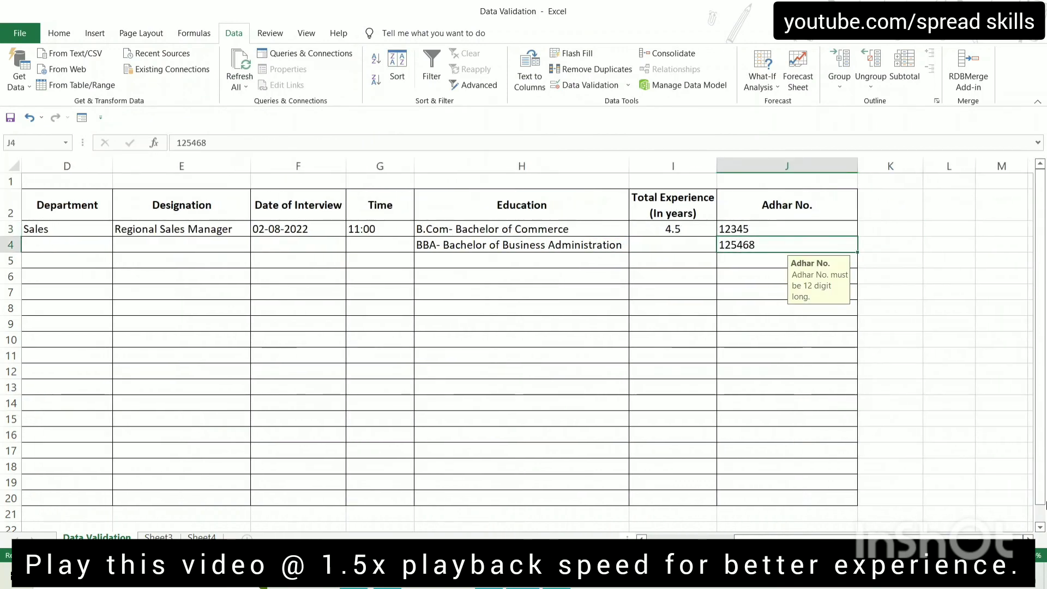
pyautogui.press('Up')
pyautogui.click(581, 85)
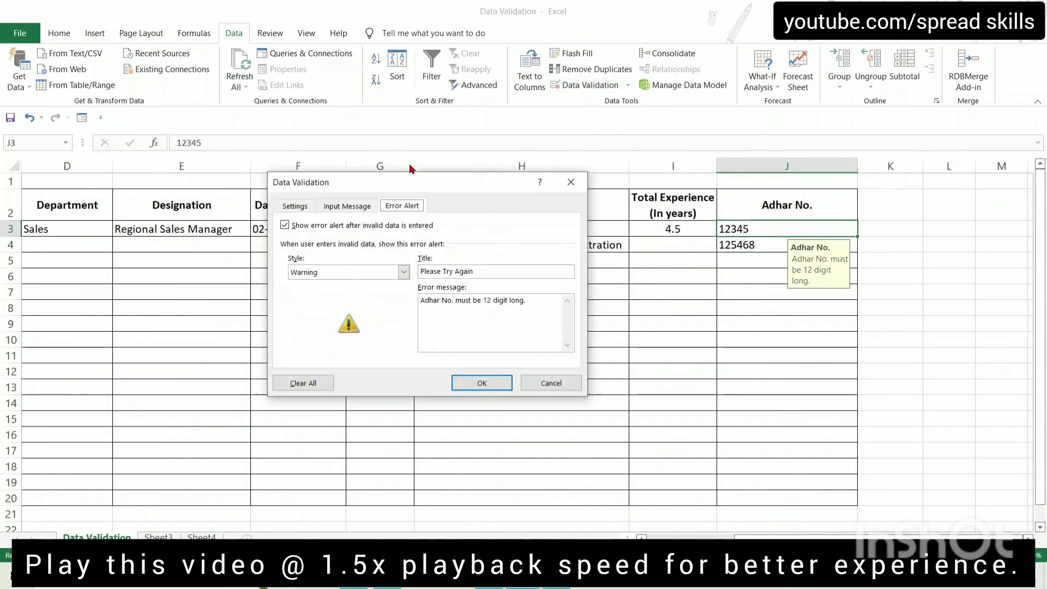
pyautogui.click(358, 273)
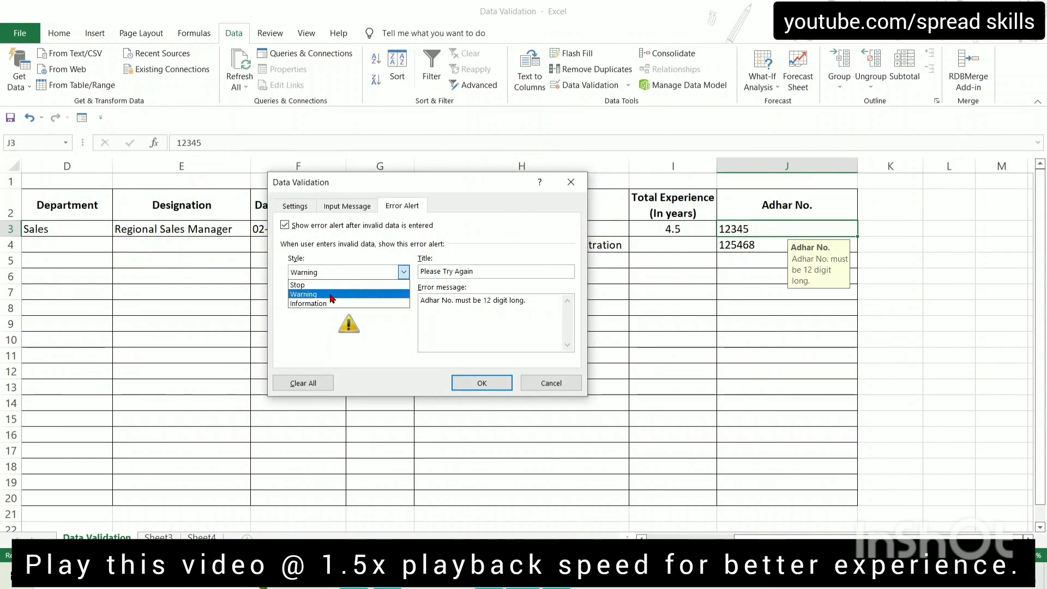
pyautogui.click(332, 297)
pyautogui.click(535, 388)
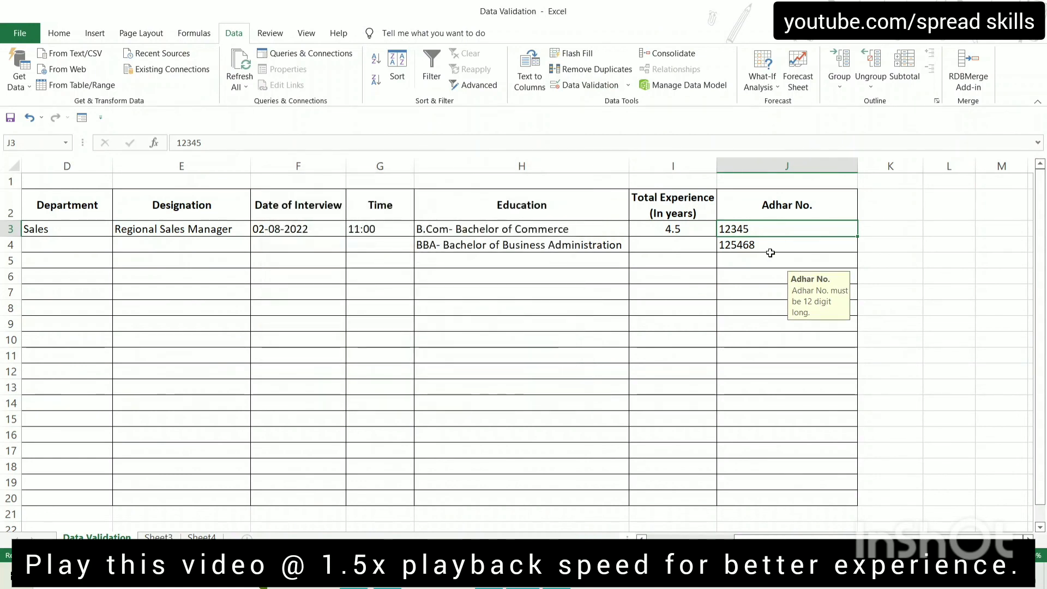
pyautogui.click(770, 255)
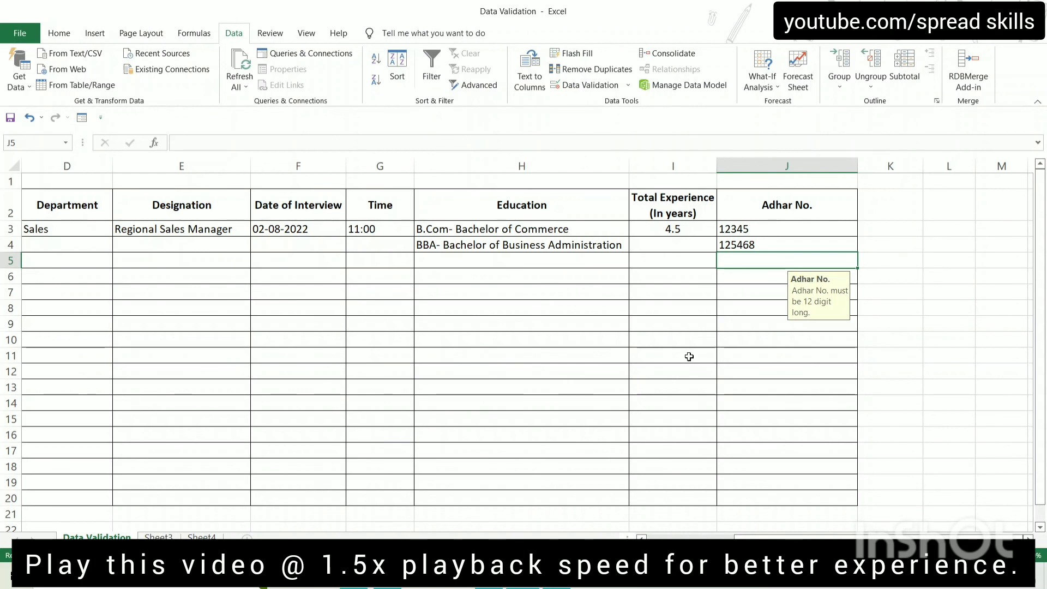
pyautogui.press('Up')
pyautogui.press('Up')
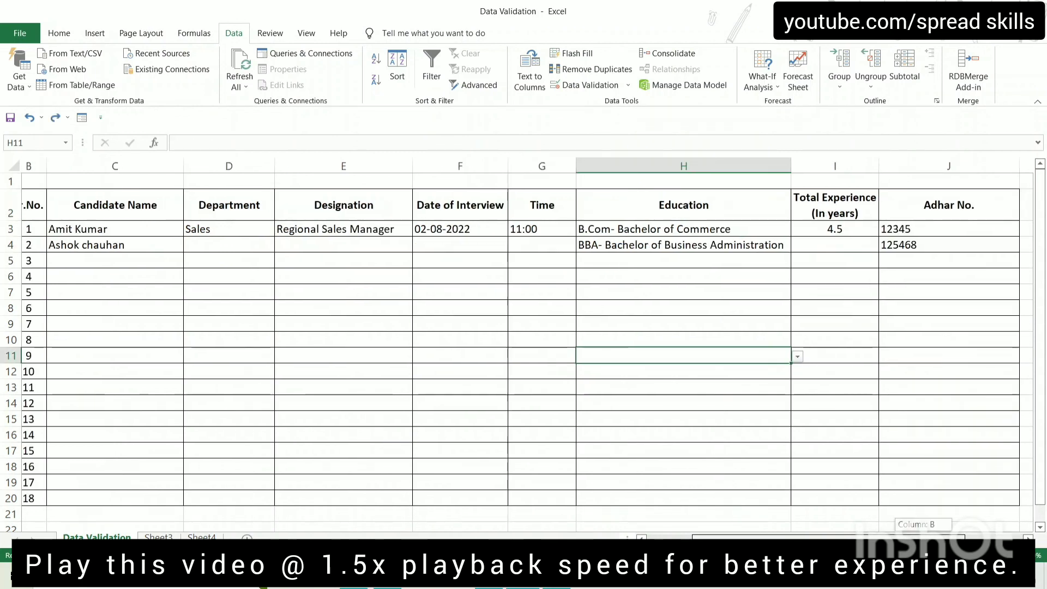
pyautogui.moveTo(829, 538); pyautogui.dragTo(820, 538)
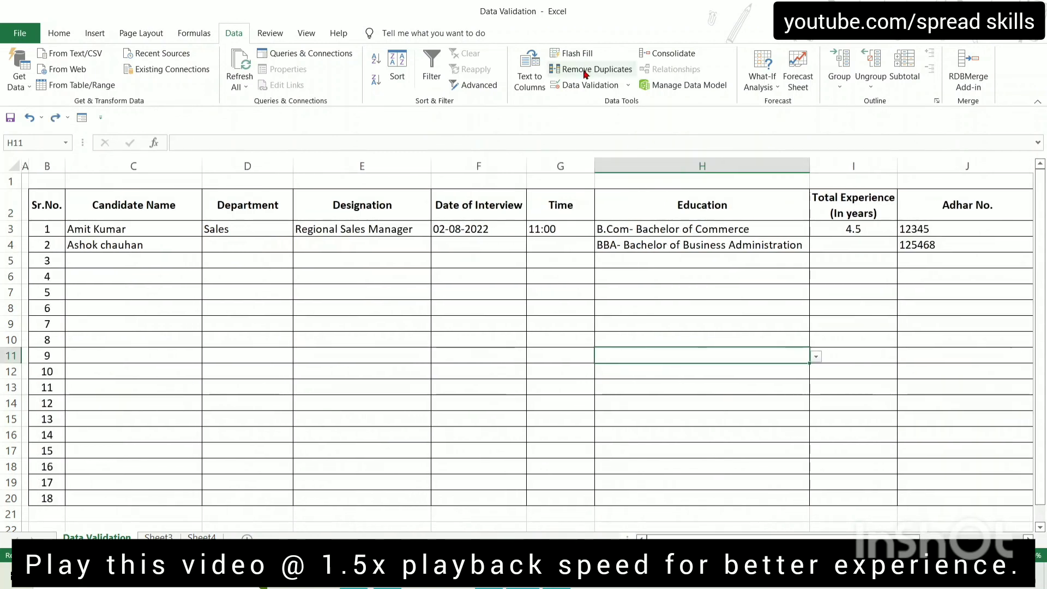
# Apply Circle Invalid Data so the short Adhar No. 12345 in J3 is circled
pyautogui.click(628, 85)
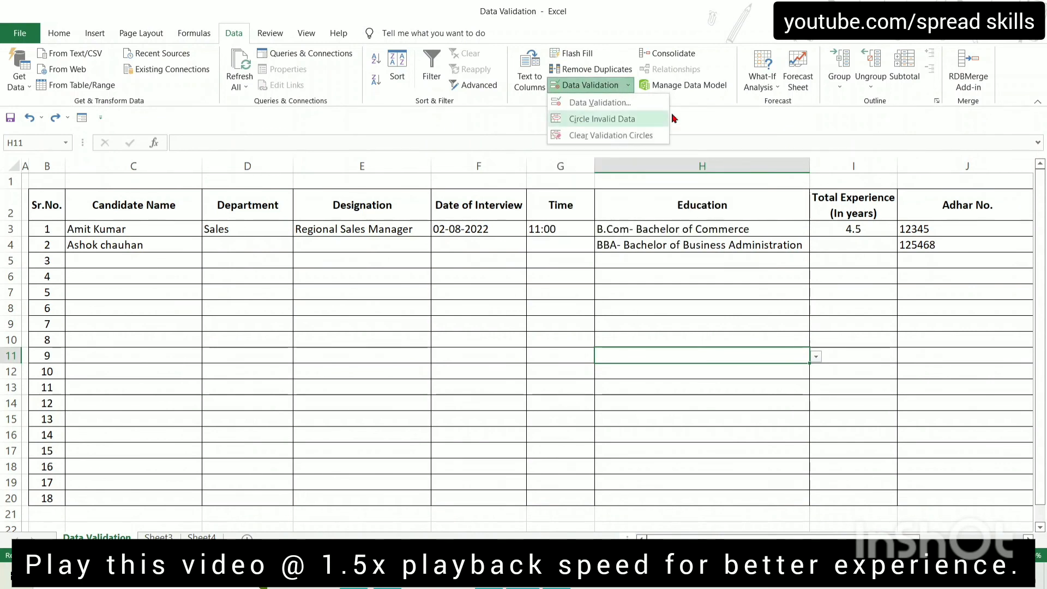
pyautogui.click(613, 121)
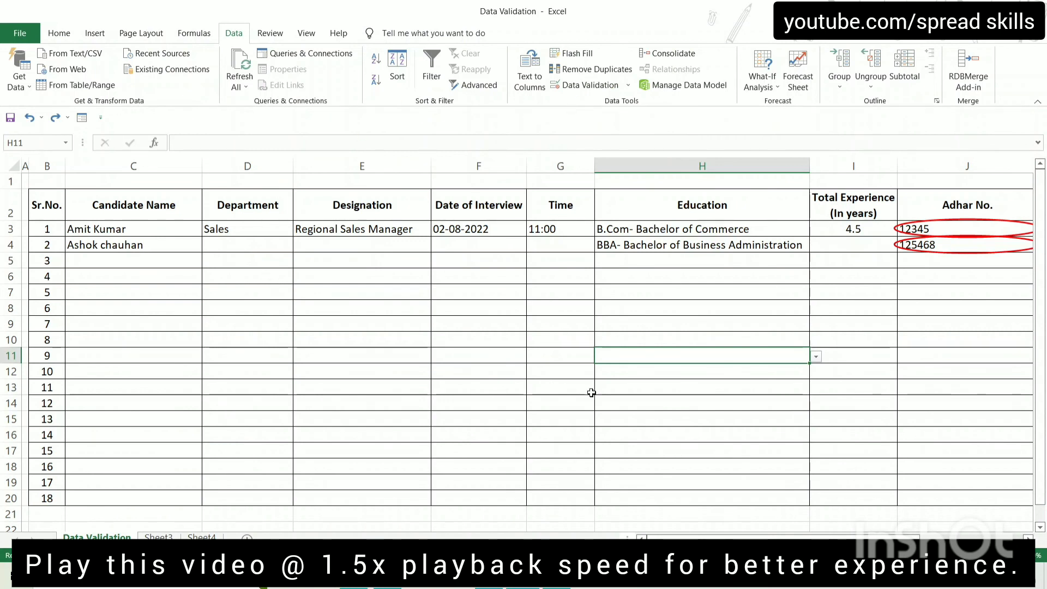
pyautogui.click(966, 261)
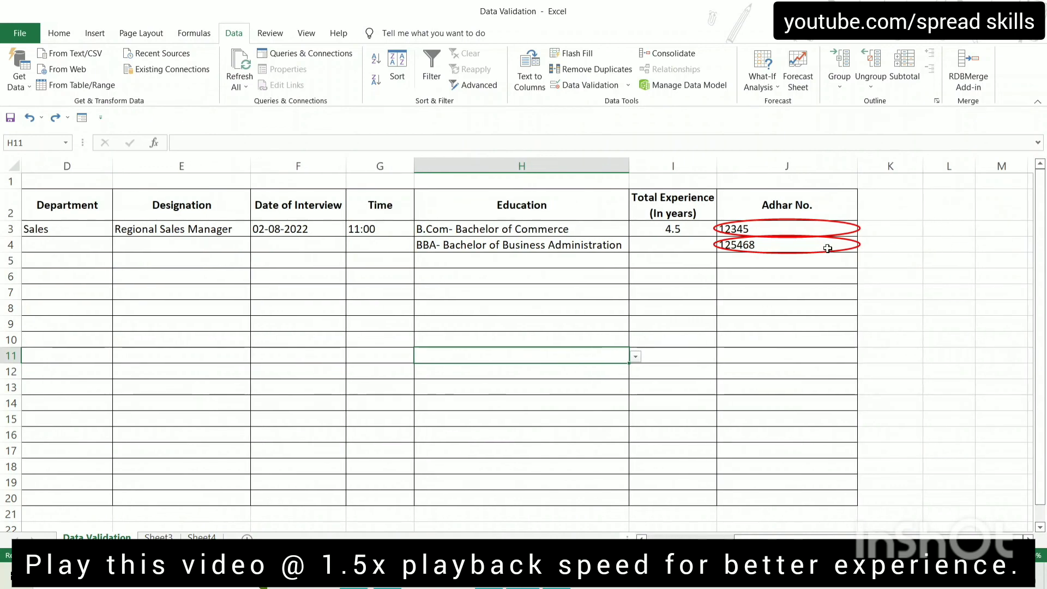
pyautogui.click(797, 227)
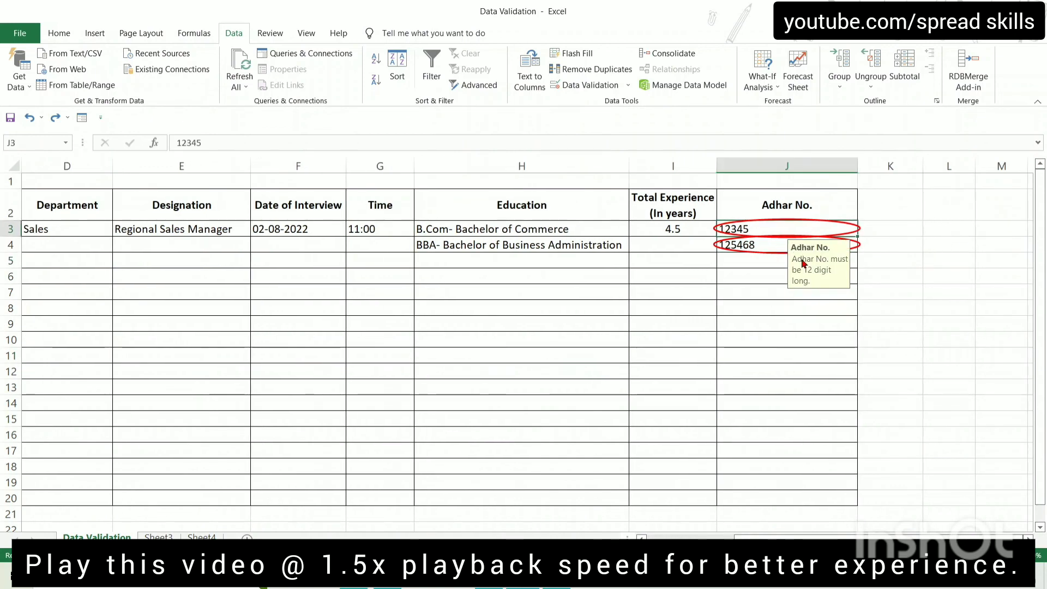
# Check the circled 125468 in J4 among the Adhar No. cells, returning to J3
pyautogui.moveTo(848, 539)
pyautogui.mouseDown()
pyautogui.moveTo(761, 539)
pyautogui.moveTo(848, 539)
pyautogui.mouseUp()
pyautogui.press('Down')
pyautogui.press('Down')
pyautogui.press('Down')
pyautogui.press('Down')
pyautogui.press('Down')
pyautogui.press('Down')
pyautogui.press('Down')
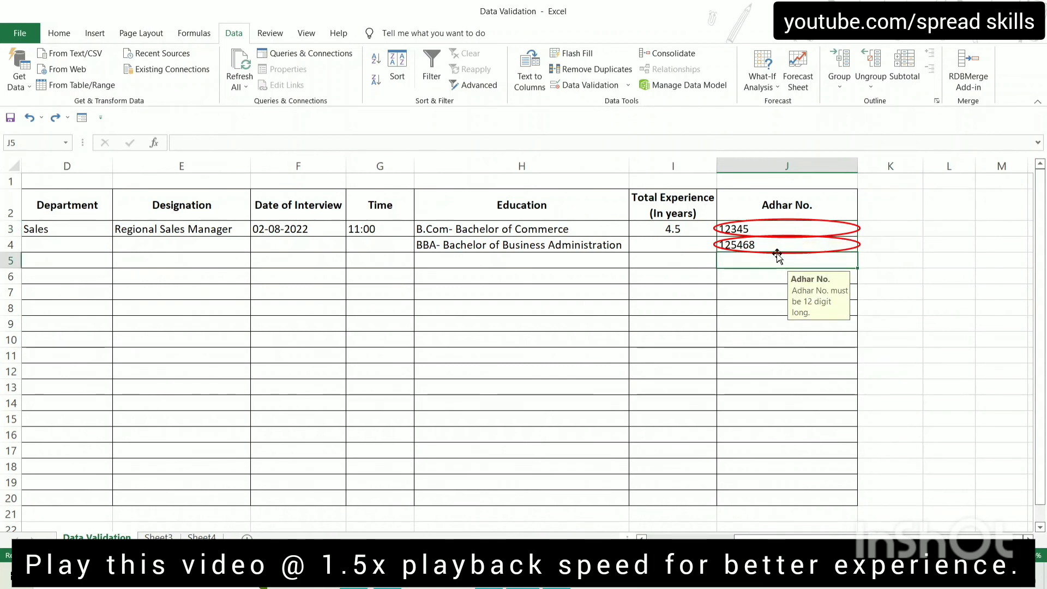
pyautogui.click(742, 266)
pyautogui.click(800, 355)
pyautogui.click(780, 241)
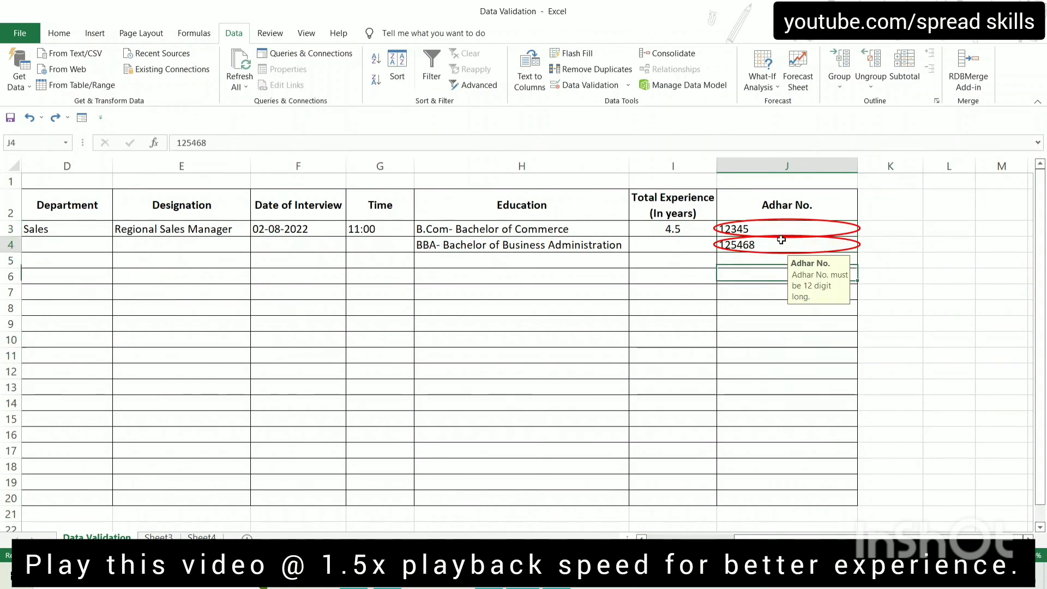
pyautogui.click(769, 304)
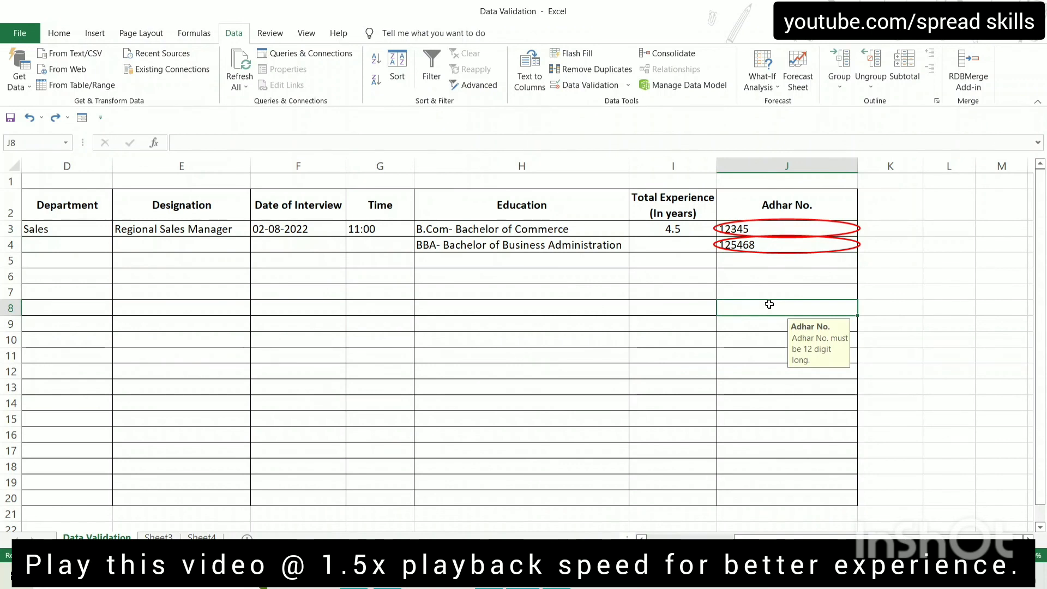
pyautogui.click(758, 231)
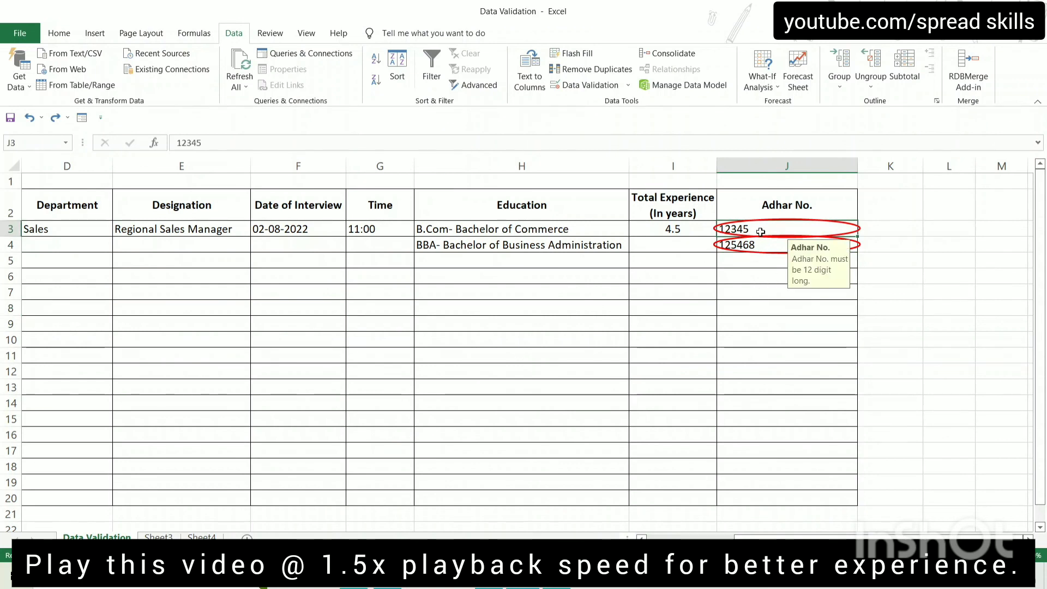
pyautogui.write('123')
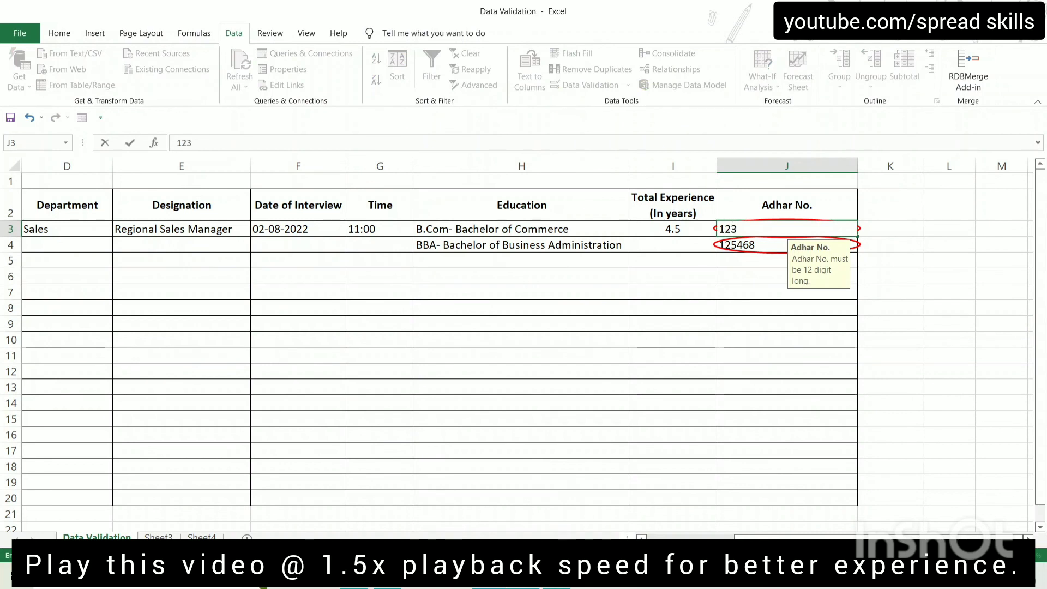
pyautogui.write('412341')
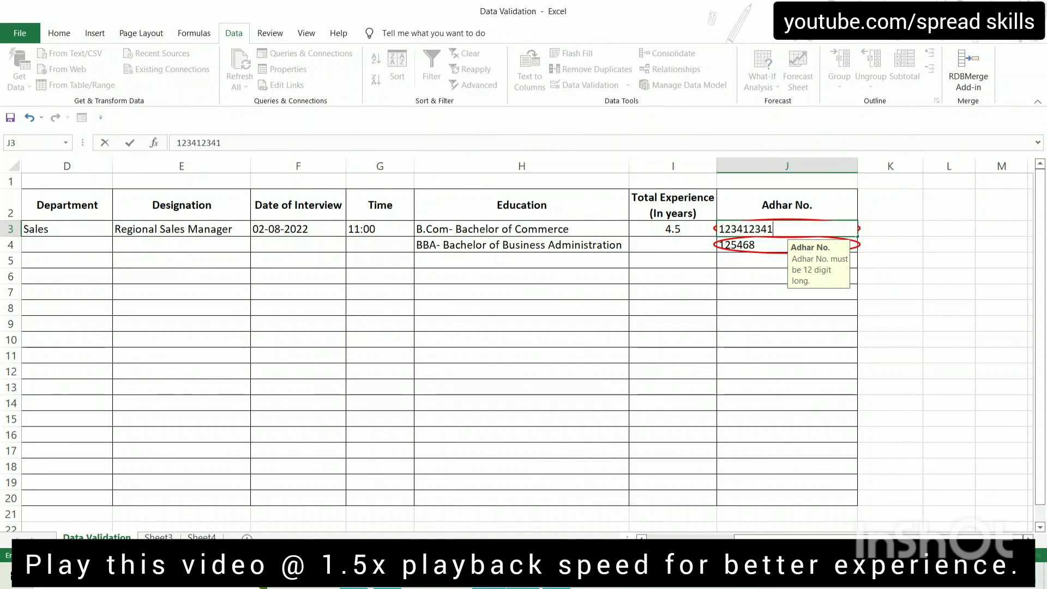
pyautogui.write('234')
pyautogui.press('Return')
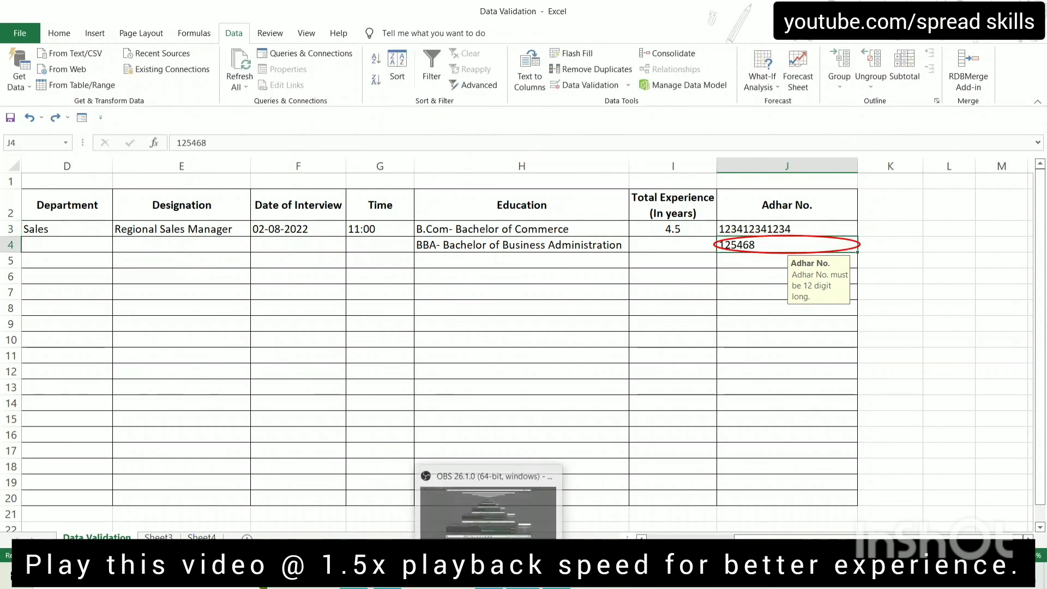
pyautogui.press('Return')
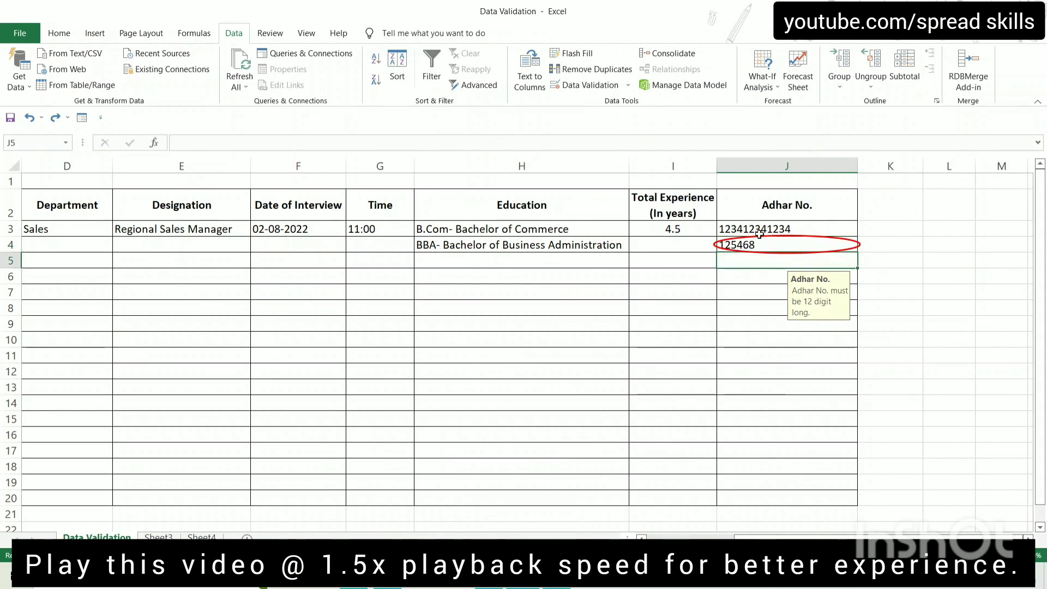
pyautogui.click(759, 234)
pyautogui.press('Down')
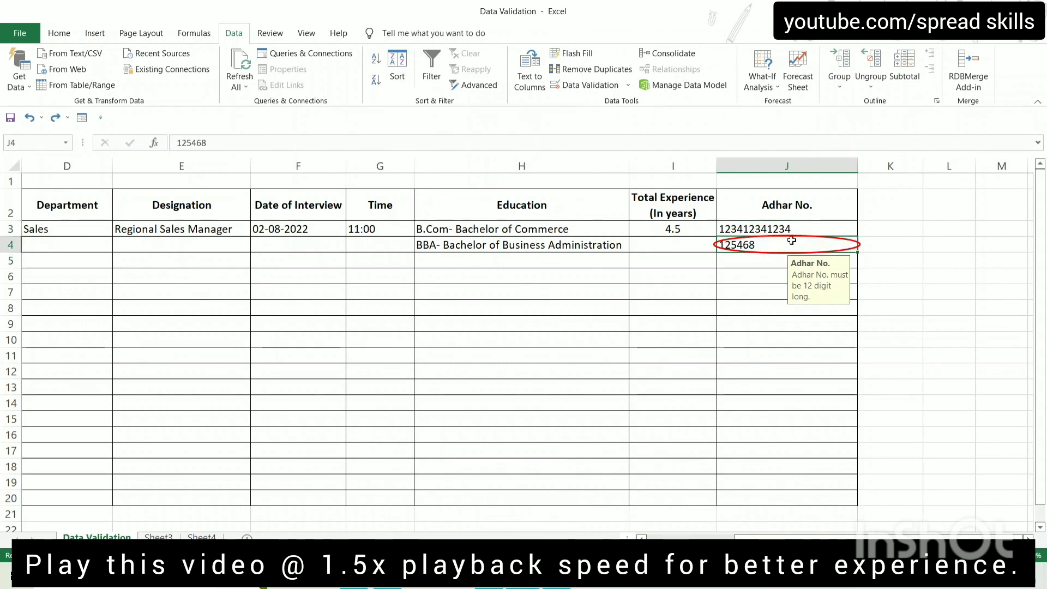
# Use Clear Validation Circles to remove the red circle from 125468 in J4
pyautogui.click(628, 86)
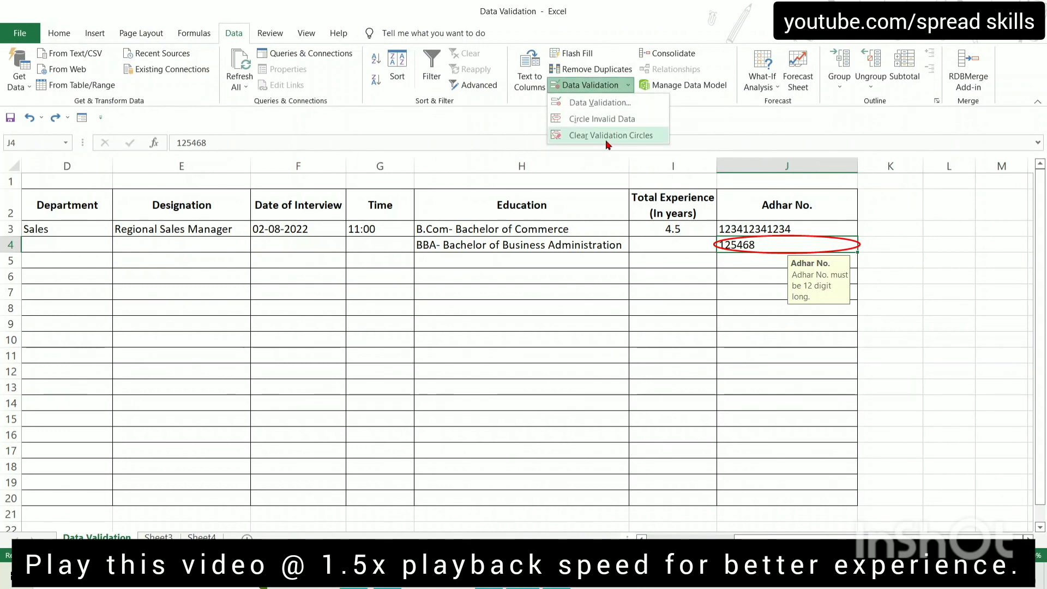
pyautogui.click(641, 135)
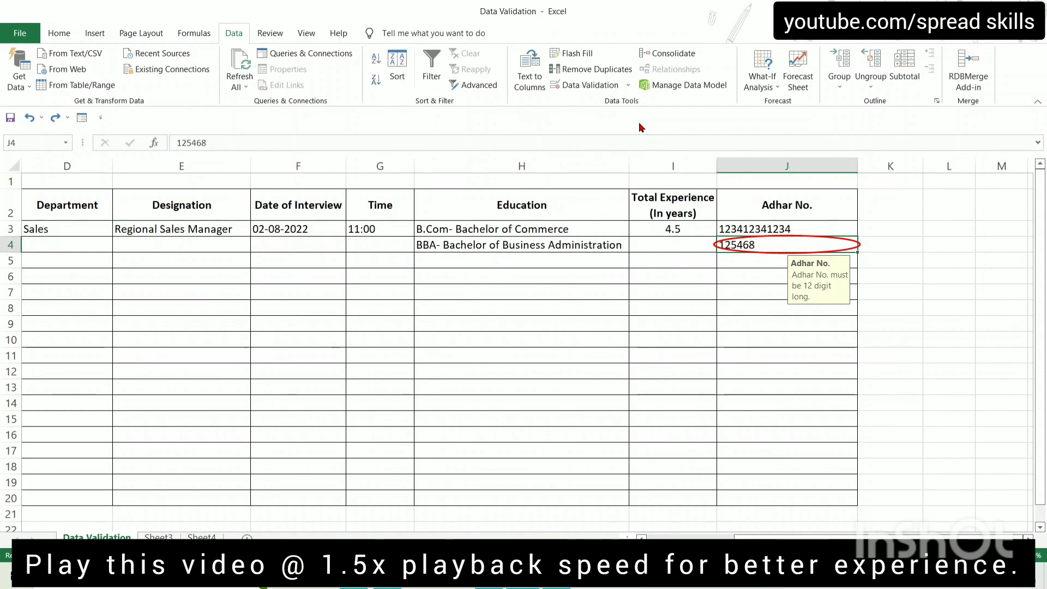
pyautogui.click(724, 354)
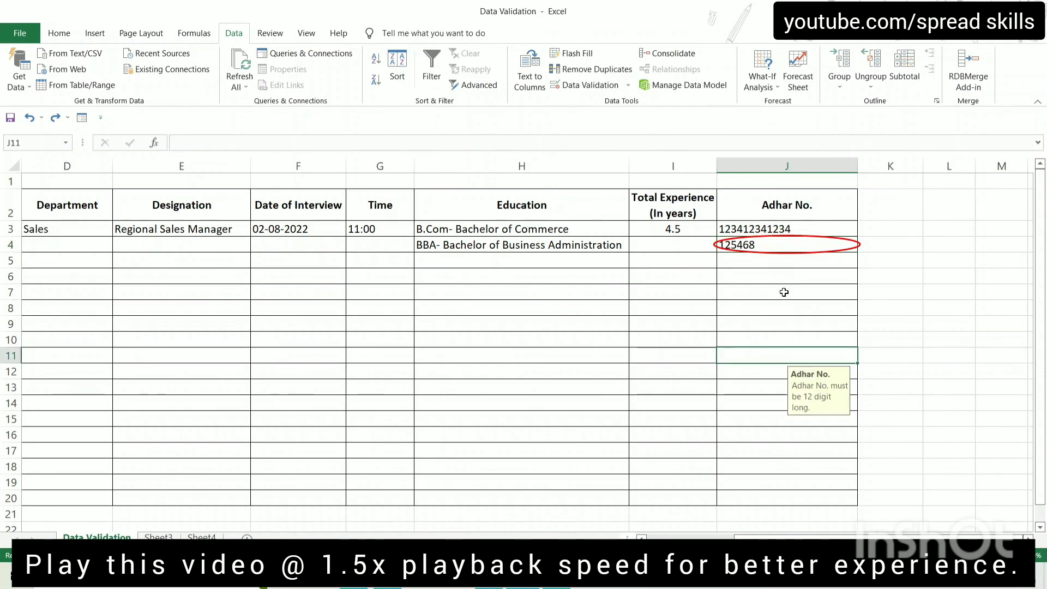
pyautogui.click(779, 244)
pyautogui.click(627, 85)
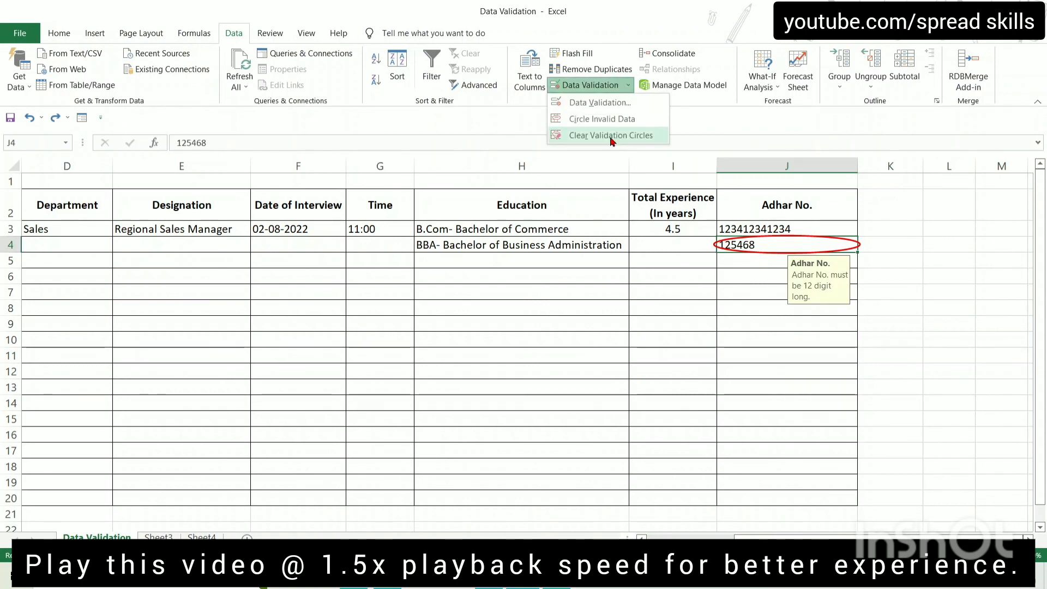
pyautogui.click(611, 136)
pyautogui.click(740, 322)
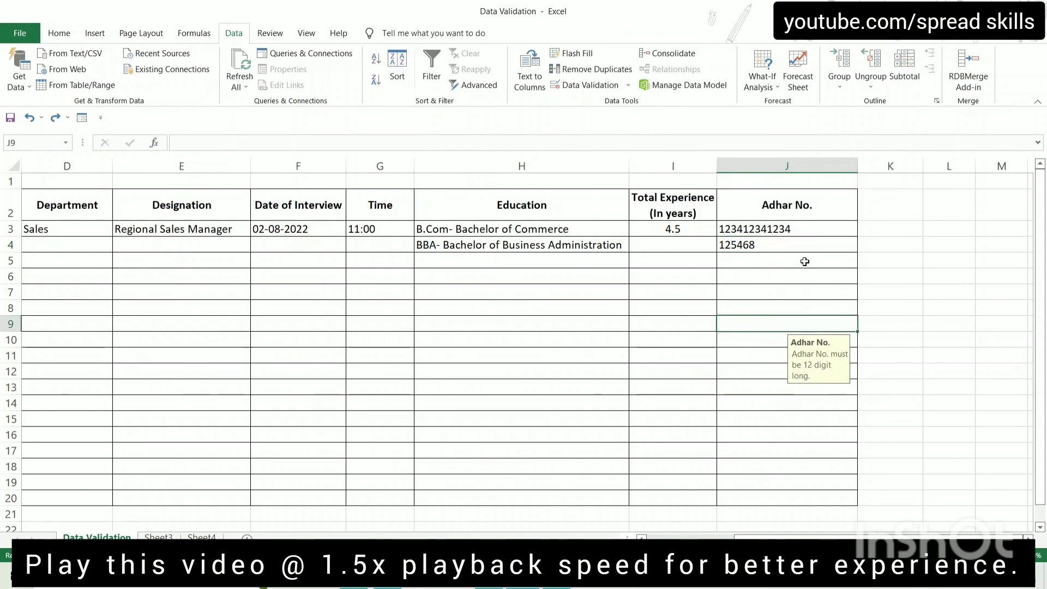
pyautogui.hscroll(-3, 930, 520)
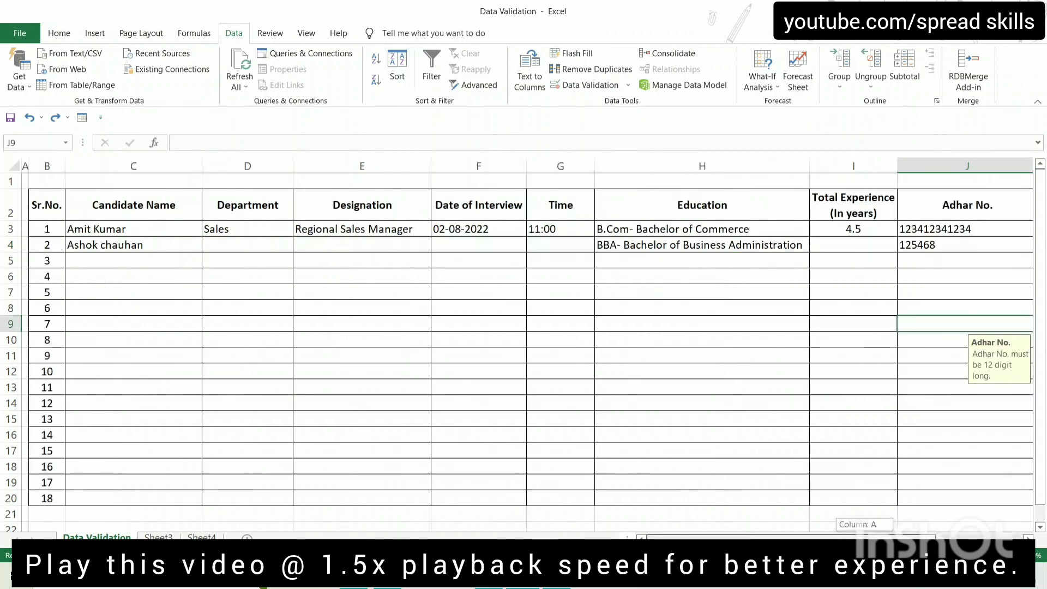